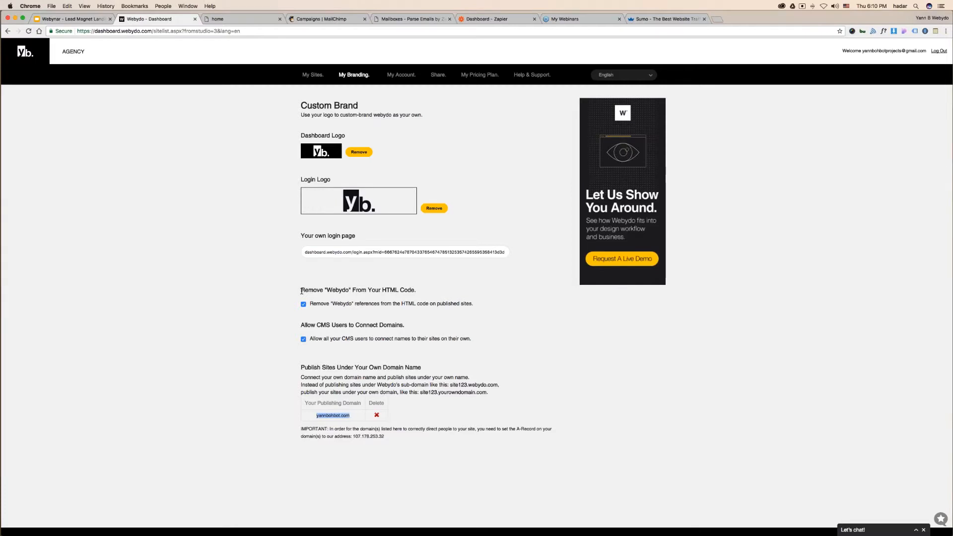
- Open the Webydo Landing Page site from page 2 of My Sites, then return to the Design Flexibility slide
{"action": "left_click_drag", "start_coordinate": [304, 235], "coordinate": [355, 235]}
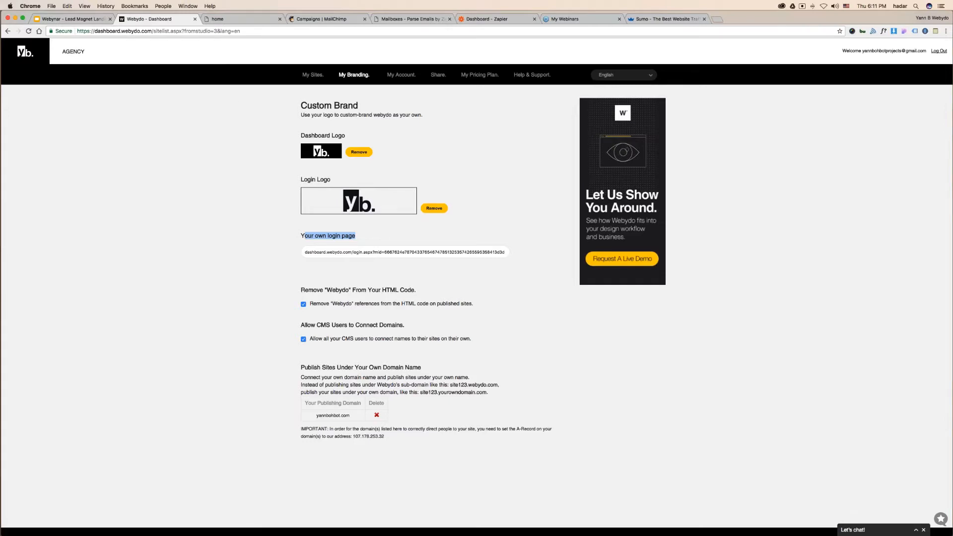
{"action": "left_click", "coordinate": [313, 75]}
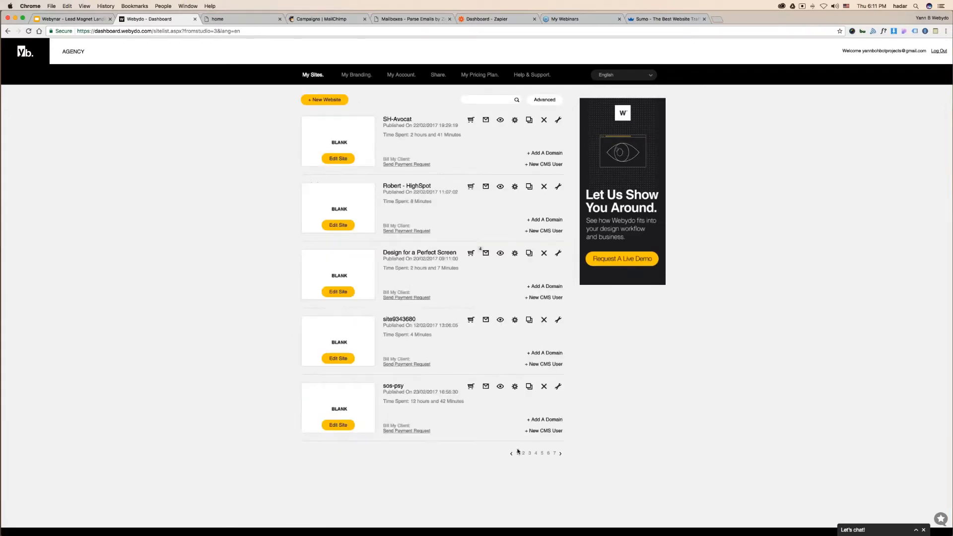
{"action": "left_click", "coordinate": [525, 453]}
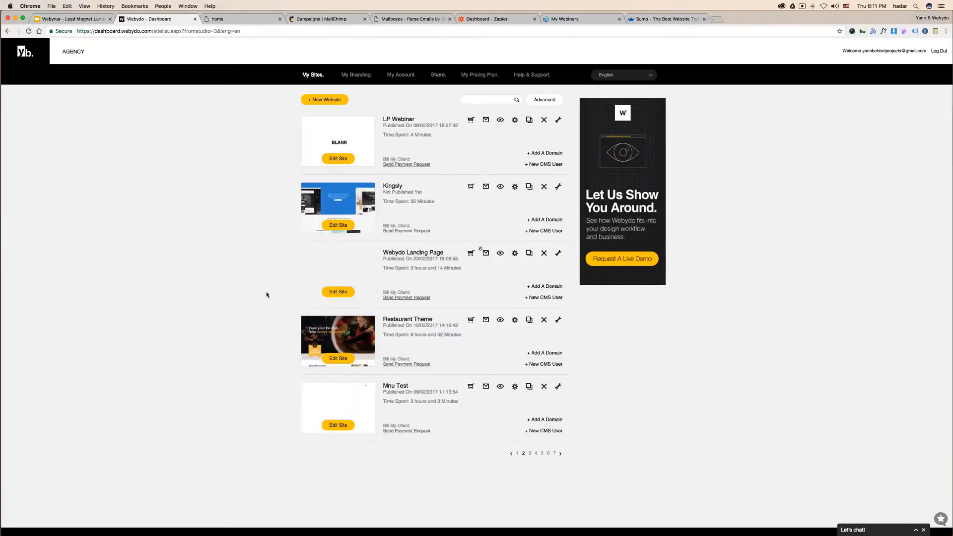
{"action": "left_click", "coordinate": [338, 291]}
{"action": "left_click", "coordinate": [80, 19]}
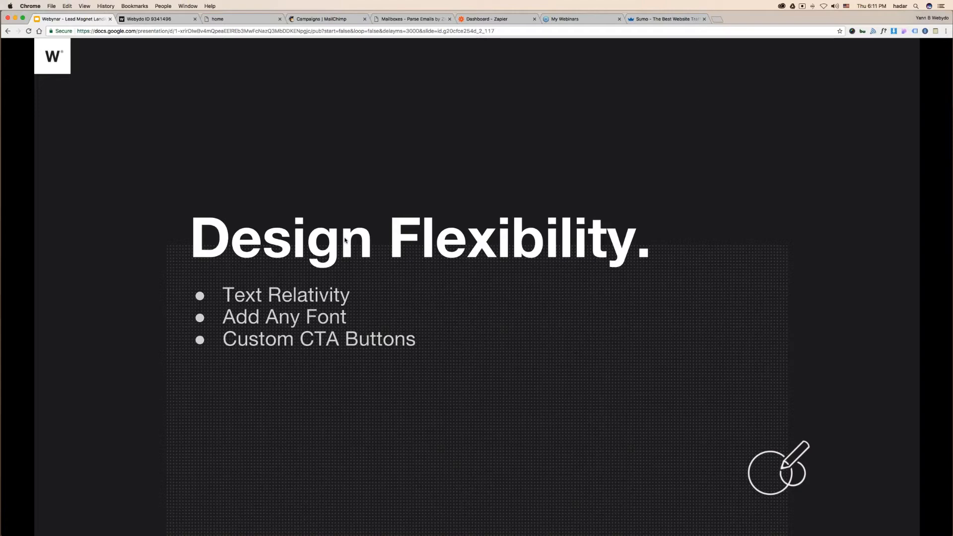
- Advance to the Text Relativity slide, then scroll the Webydo editor down to the What's Inside section
{"action": "key", "text": "Right"}
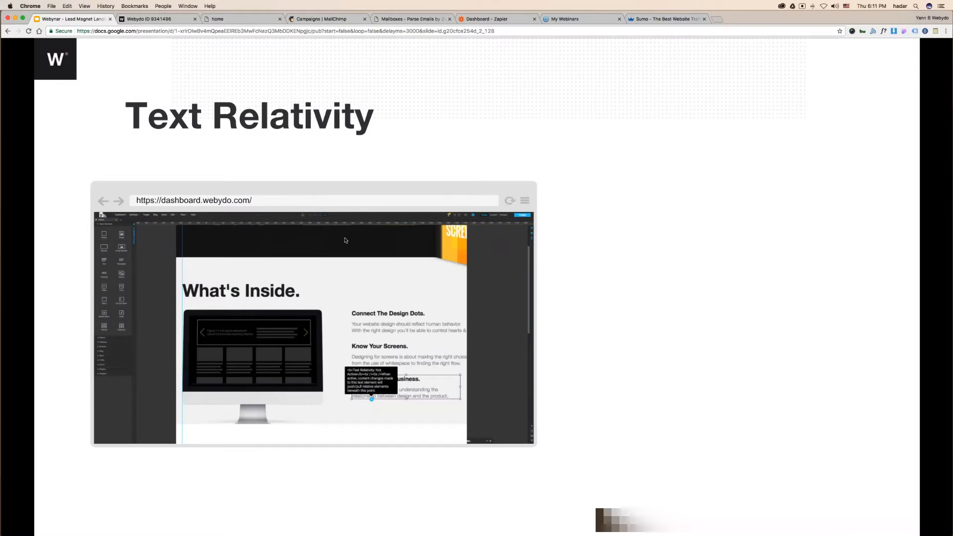
{"action": "key", "text": "ctrl+Tab"}
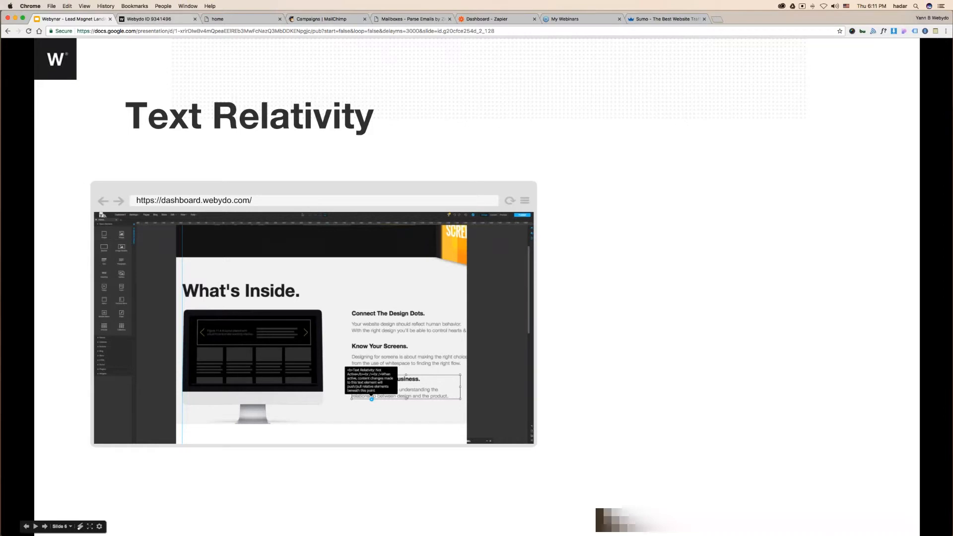
{"action": "scroll", "coordinate": [373, 341], "scroll_direction": "down", "scroll_amount": 4}
{"action": "mouse_move", "coordinate": [336, 202]}
{"action": "left_mouse_down"}
{"action": "mouse_move", "coordinate": [128, 255]}
{"action": "mouse_move", "coordinate": [351, 205]}
{"action": "mouse_move", "coordinate": [335, 202]}
{"action": "left_mouse_up"}
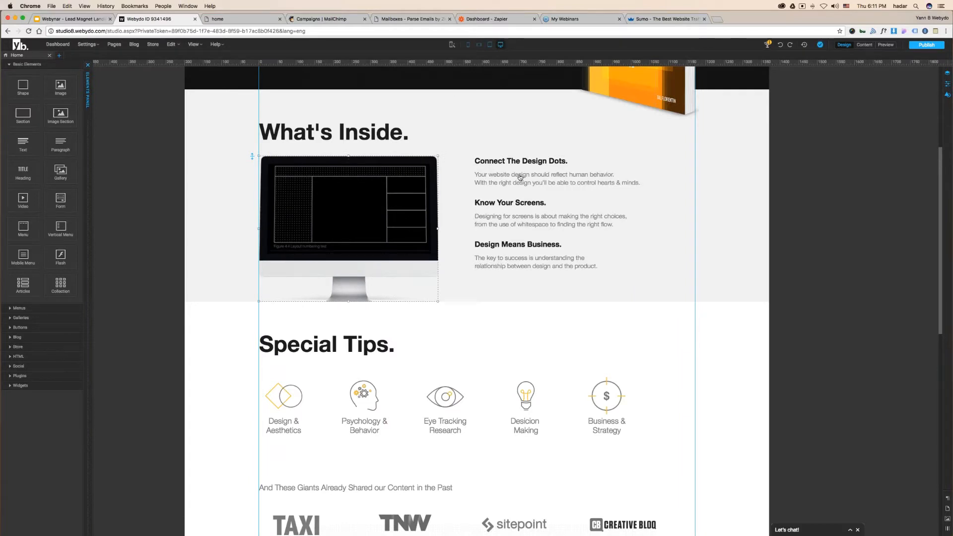
{"action": "left_click", "coordinate": [287, 355]}
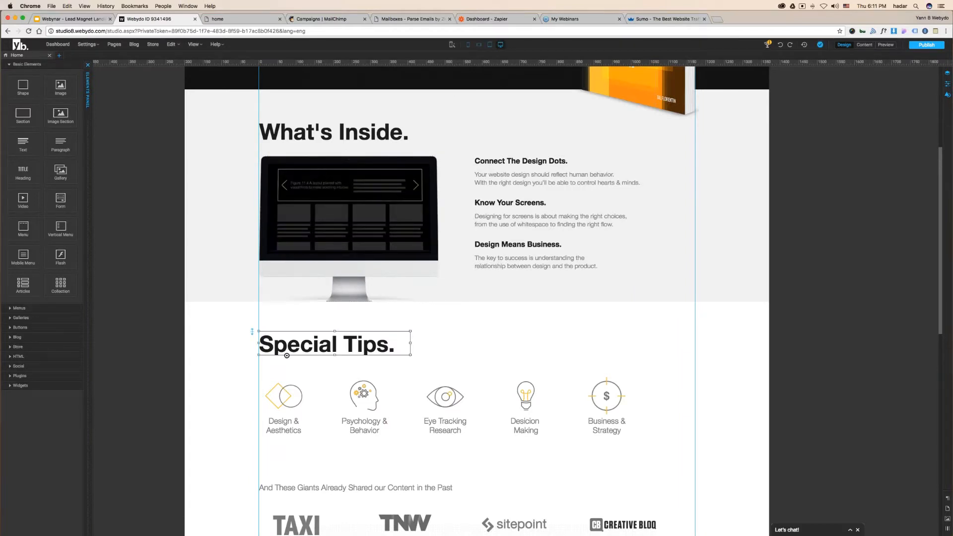
{"action": "key", "text": "super+v"}
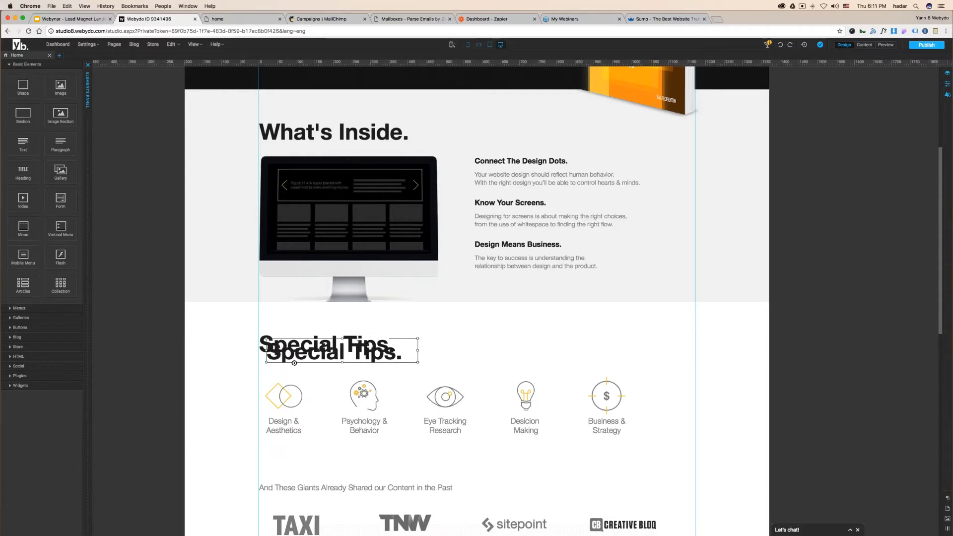
{"action": "left_click_drag", "start_coordinate": [352, 351], "coordinate": [540, 341]}
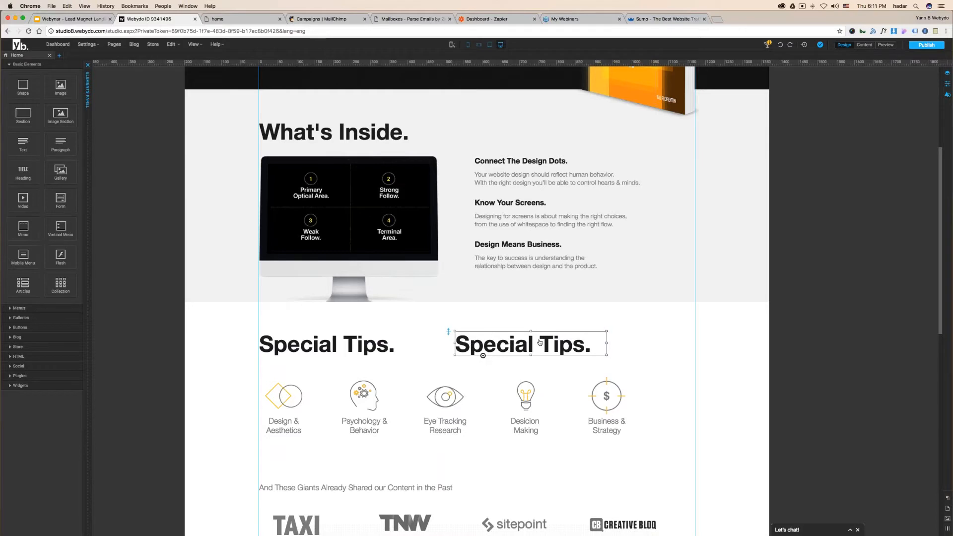
{"action": "key", "text": "Delete"}
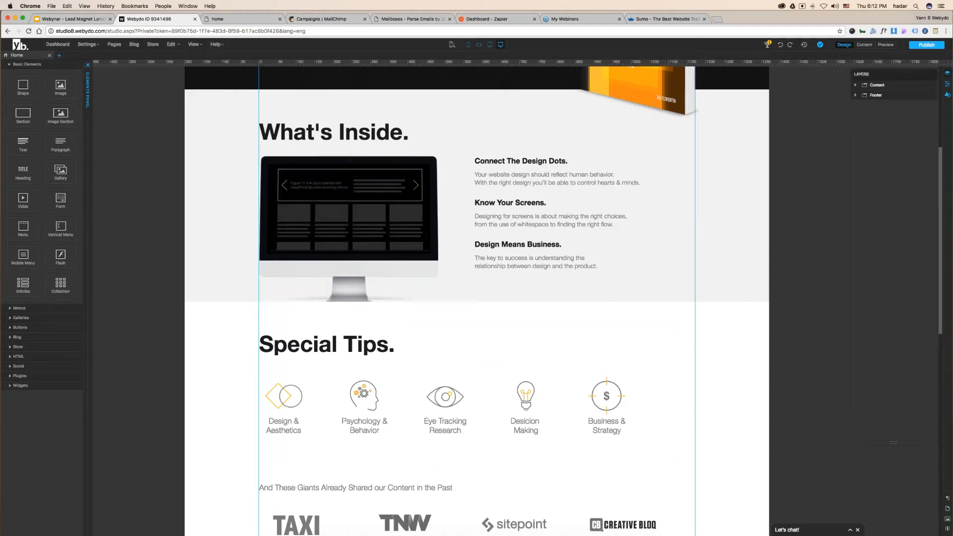
{"action": "left_click", "coordinate": [856, 85]}
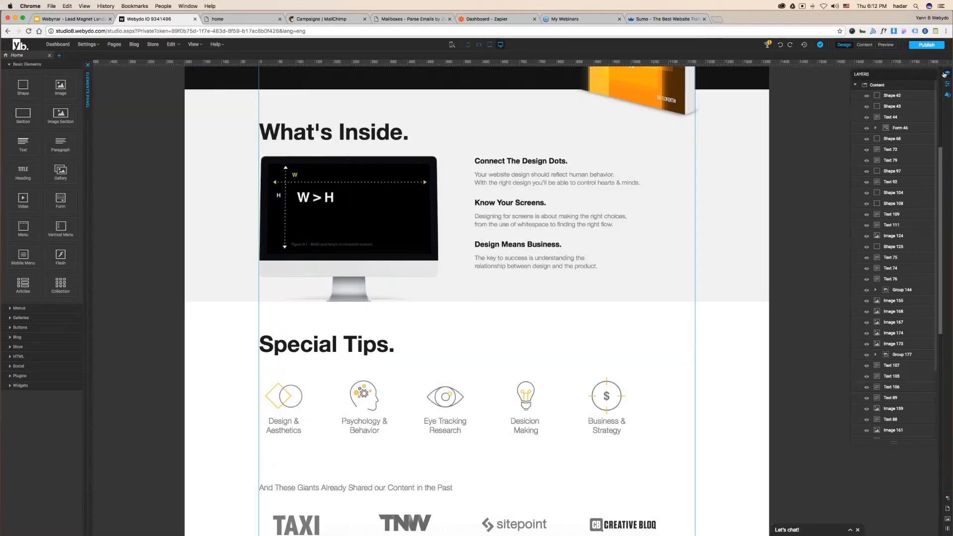
{"action": "left_click", "coordinate": [947, 73]}
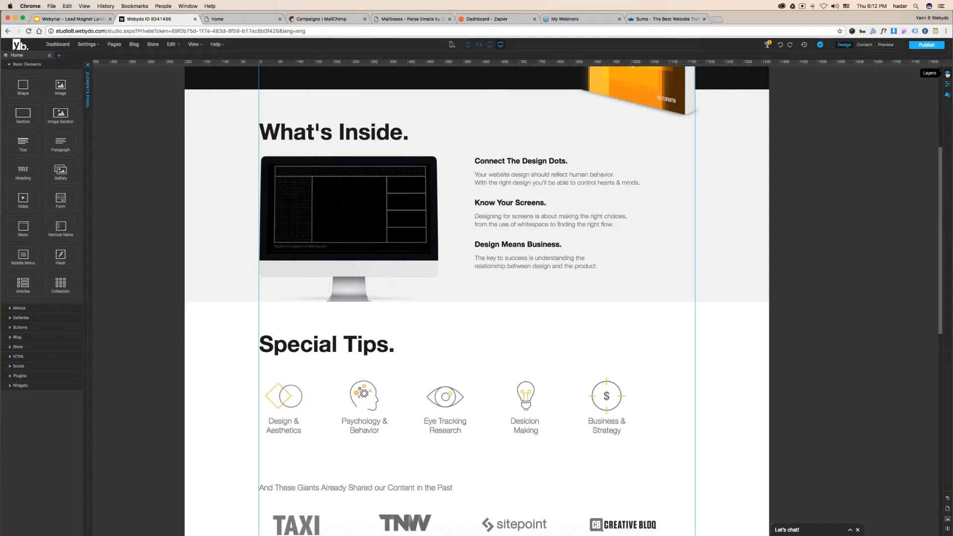
{"action": "scroll", "coordinate": [797, 267], "scroll_direction": "down", "scroll_amount": 1}
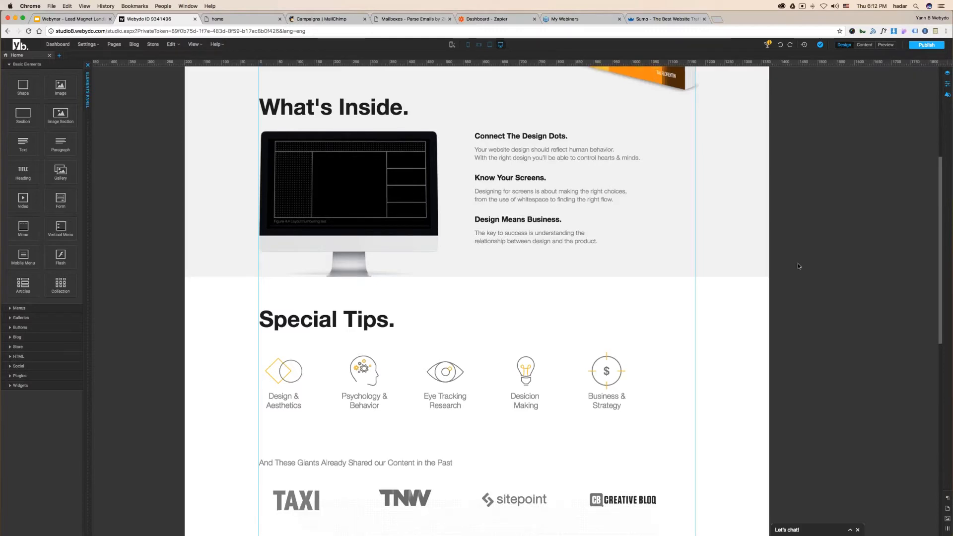
{"action": "scroll", "coordinate": [797, 266], "scroll_direction": "up", "scroll_amount": 3}
{"action": "scroll", "coordinate": [797, 268], "scroll_direction": "down", "scroll_amount": 5}
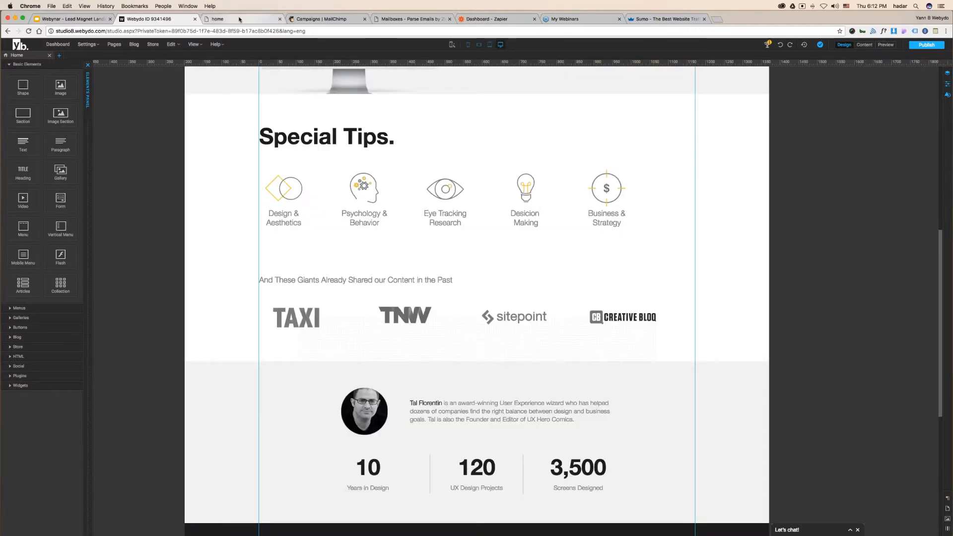
{"action": "left_click", "coordinate": [91, 23]}
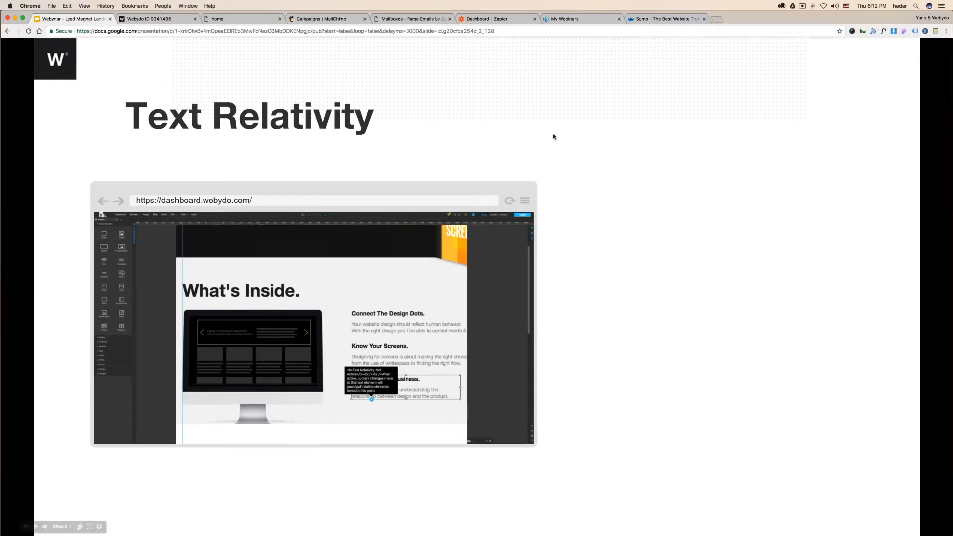
{"action": "left_click", "coordinate": [159, 19]}
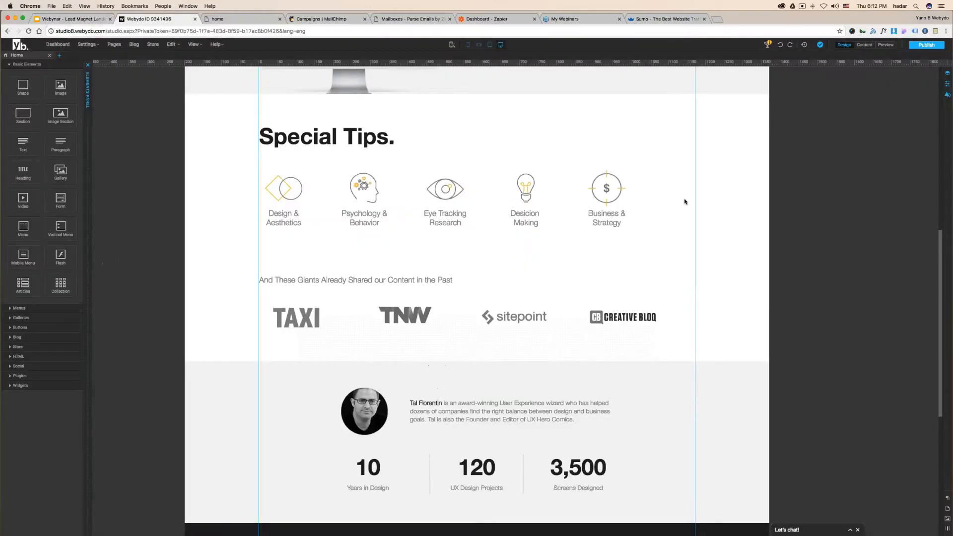
{"action": "scroll", "coordinate": [684, 202], "scroll_direction": "up", "scroll_amount": 7}
{"action": "scroll", "coordinate": [639, 295], "scroll_direction": "down", "scroll_amount": 2}
- Turn on text relativity for the Design Means Business block, and add then delete a test text block
{"action": "left_click", "coordinate": [526, 312]}
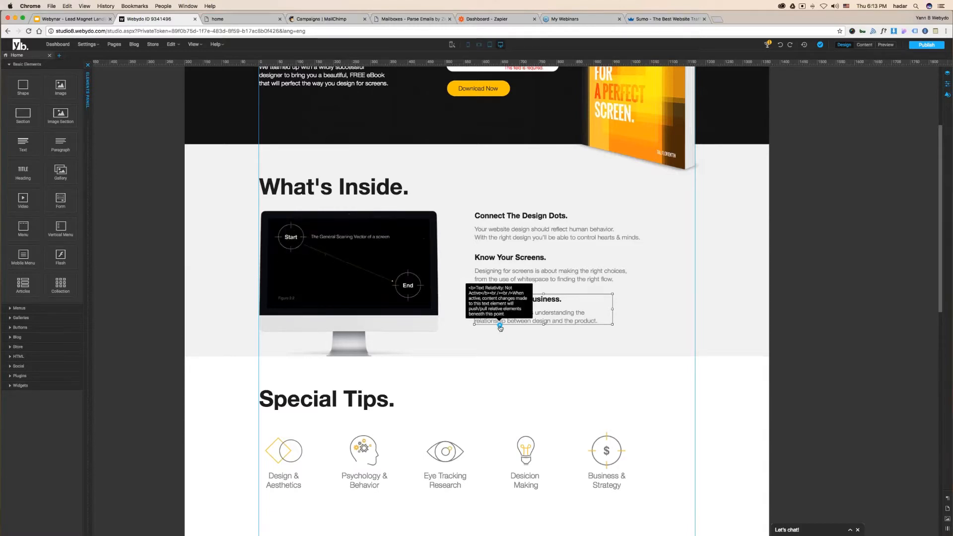
{"action": "left_click", "coordinate": [499, 325]}
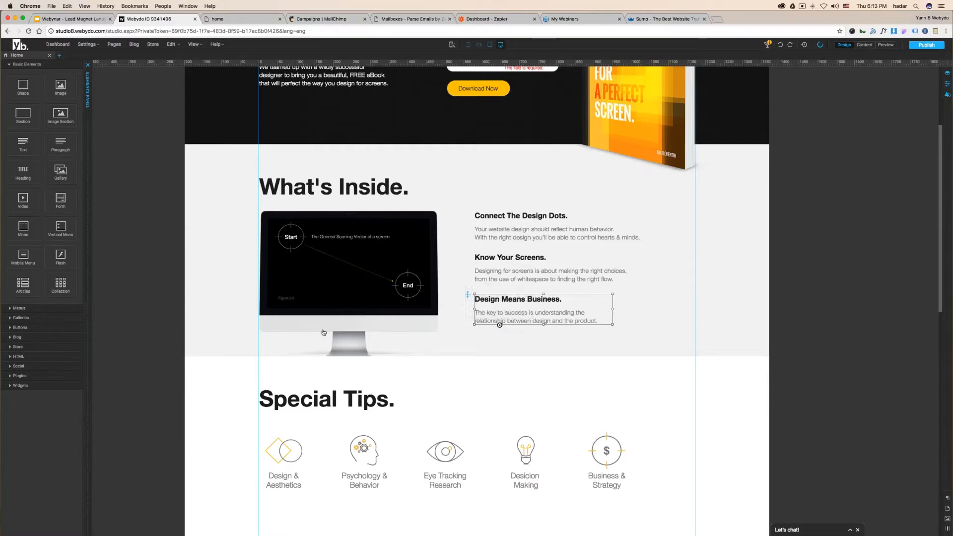
{"action": "left_click_drag", "start_coordinate": [22, 141], "coordinate": [678, 310]}
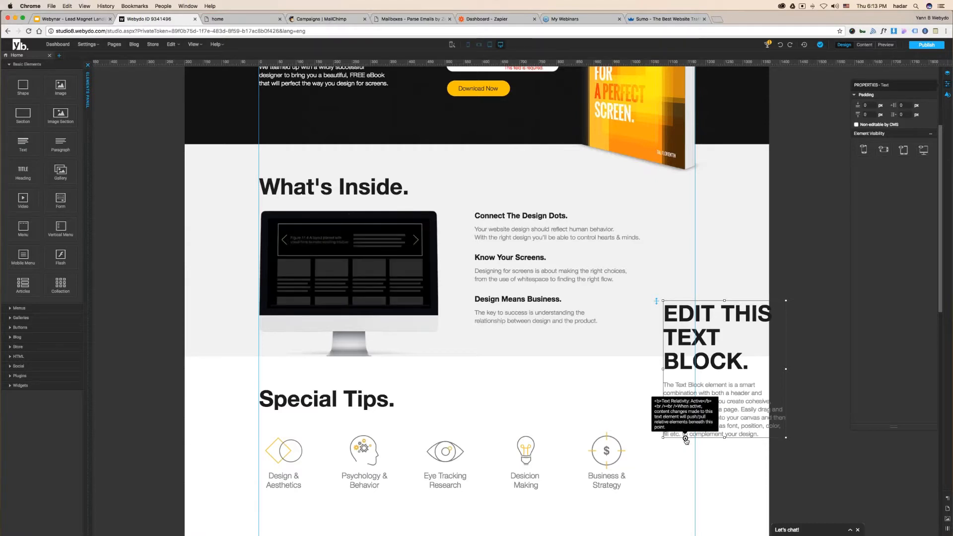
{"action": "key", "text": "Delete"}
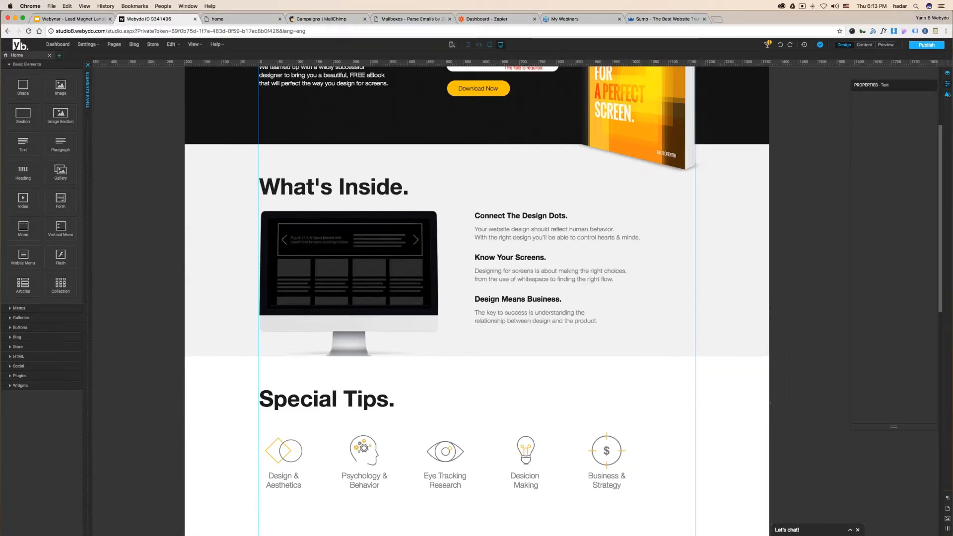
- Reselect the Design Means Business block and put the editor into Content mode
{"action": "left_click", "coordinate": [514, 312]}
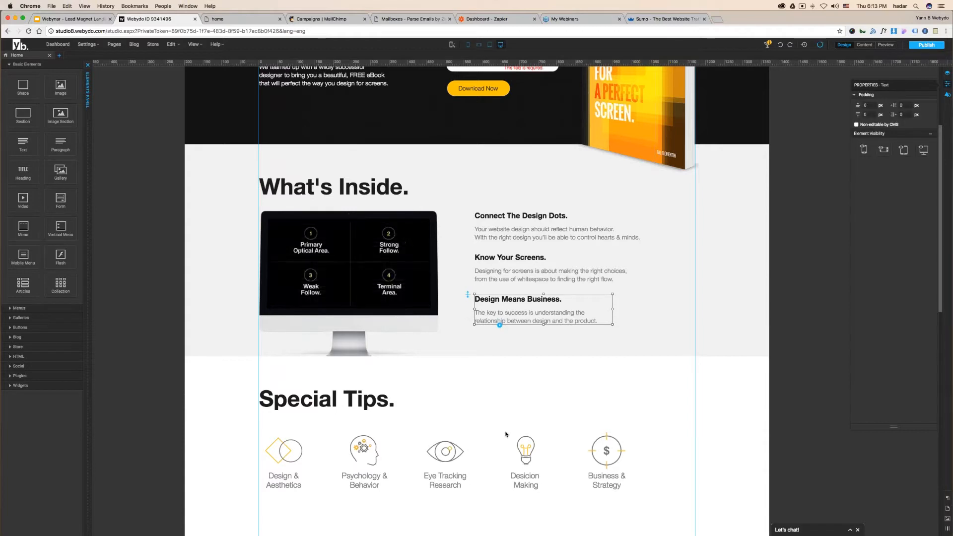
{"action": "scroll", "coordinate": [508, 417], "scroll_direction": "down", "scroll_amount": 10}
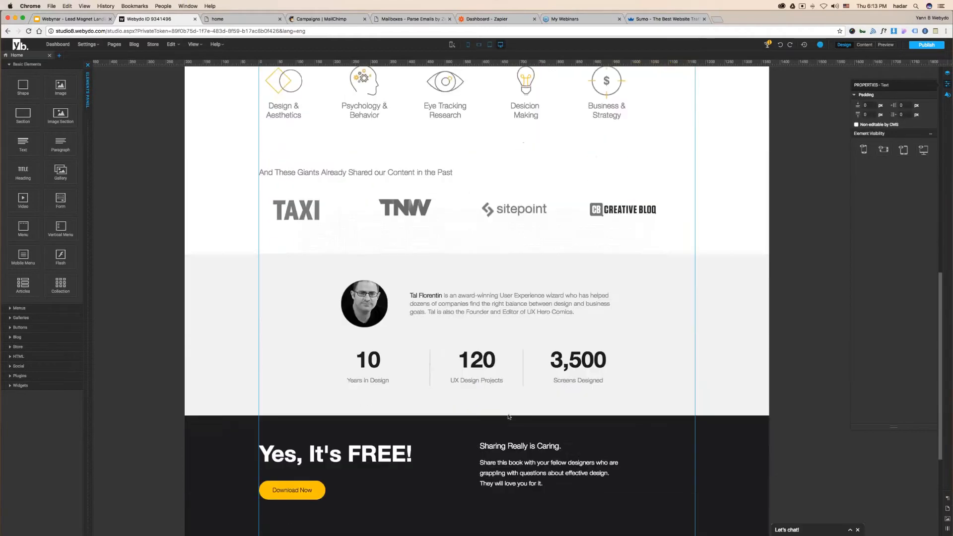
{"action": "scroll", "coordinate": [476, 316], "scroll_direction": "up", "scroll_amount": 9}
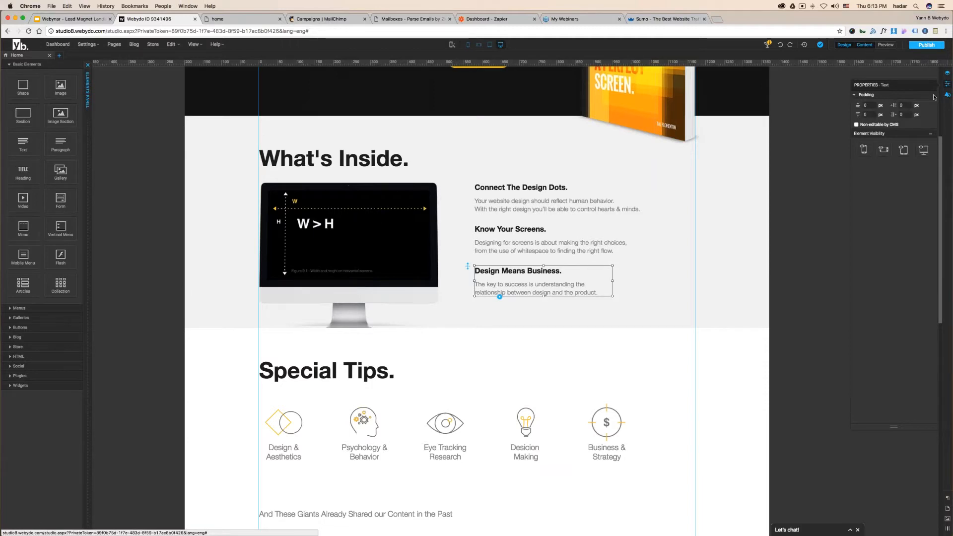
{"action": "left_click", "coordinate": [869, 50]}
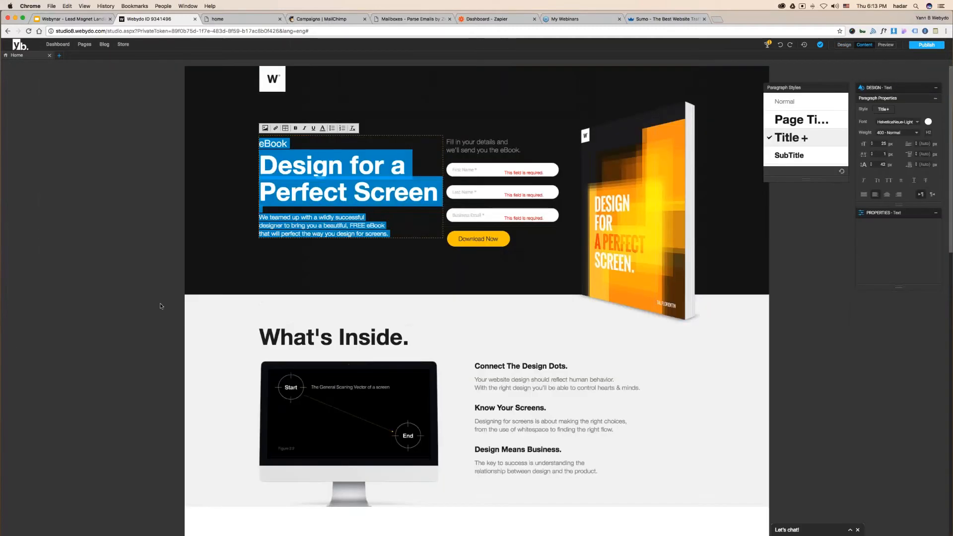
- Type test gibberish into the Design Means Business paragraph, then backspace it away
{"action": "left_click", "coordinate": [160, 307]}
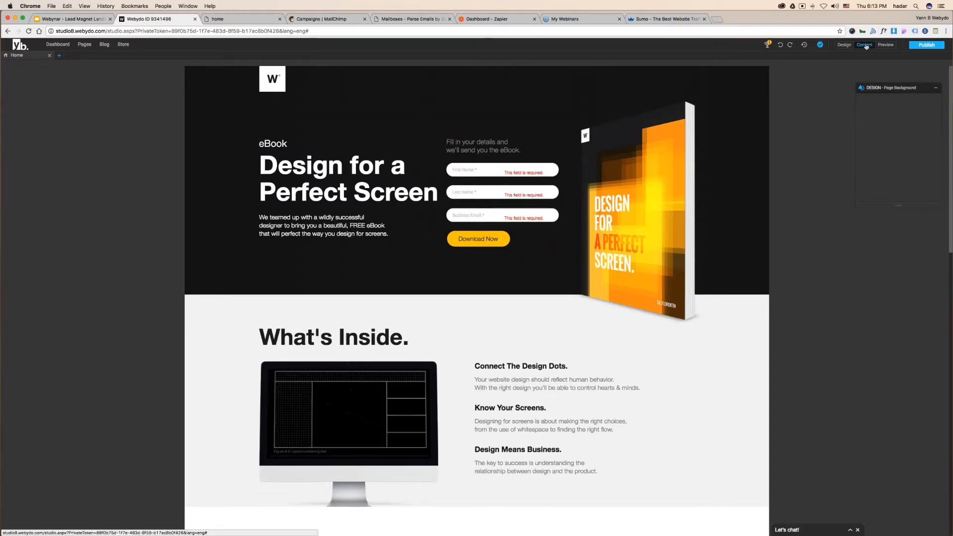
{"action": "scroll", "coordinate": [817, 182], "scroll_direction": "down", "scroll_amount": 5}
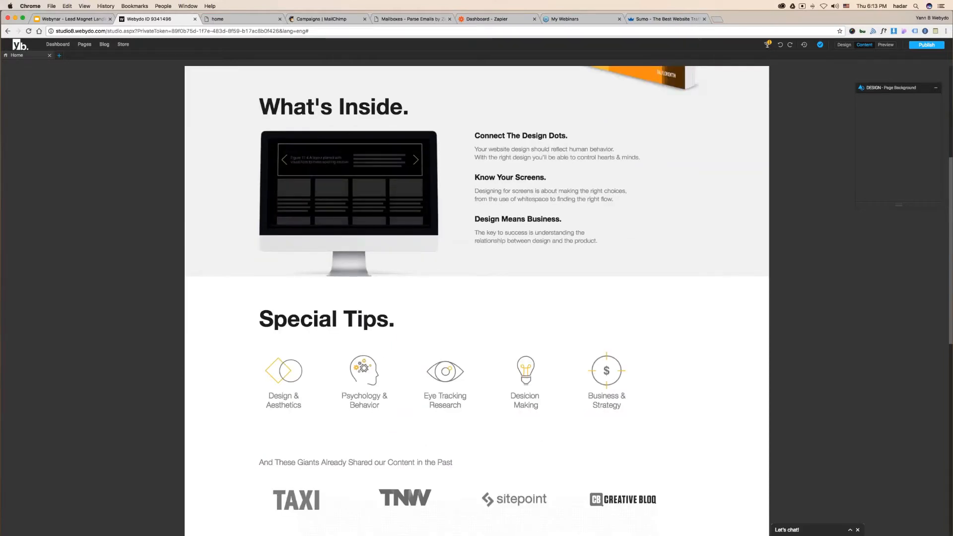
{"action": "left_click", "coordinate": [597, 241]}
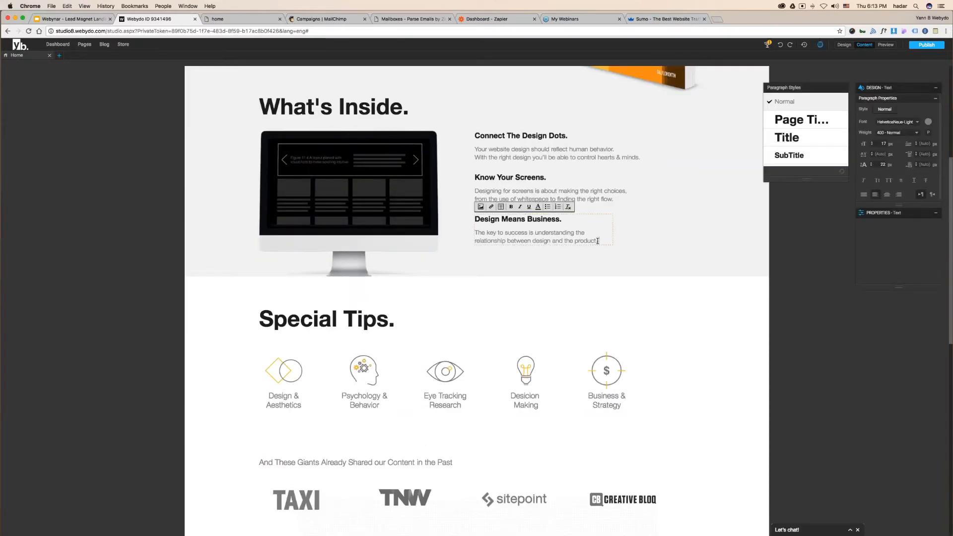
{"action": "type", "text": "sdljhfgaskdjhfgaksdjhfgaksjdhfgkasjdhfg"}
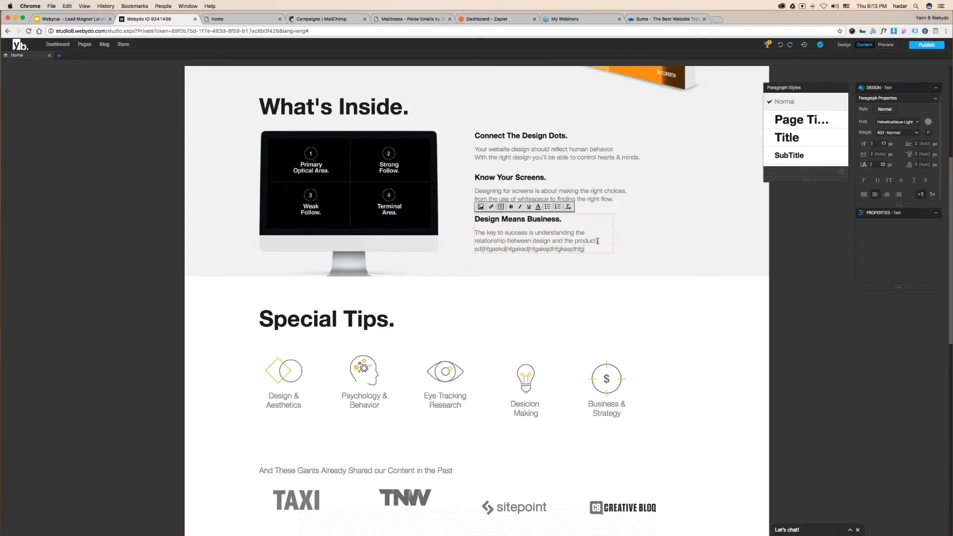
{"action": "key", "text": "Return"}
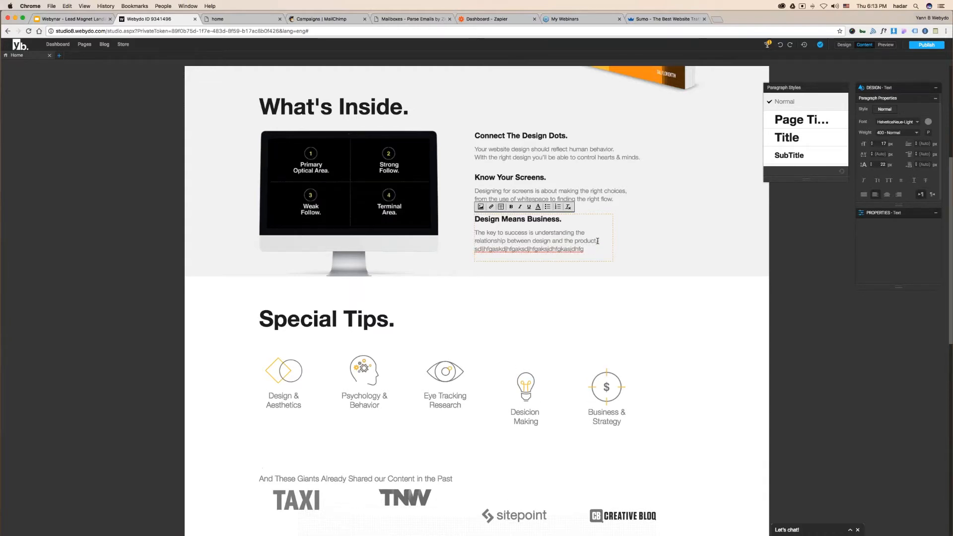
{"action": "key", "text": "BackSpace"}
{"action": "key", "text": "BackSpace"}
{"action": "key", "text": "BackSpace"}
{"action": "key", "text": "BackSpace"}
{"action": "key", "text": "BackSpace"}
{"action": "key", "text": "BackSpace"}
{"action": "key", "text": "BackSpace"}
{"action": "key", "text": "BackSpace"}
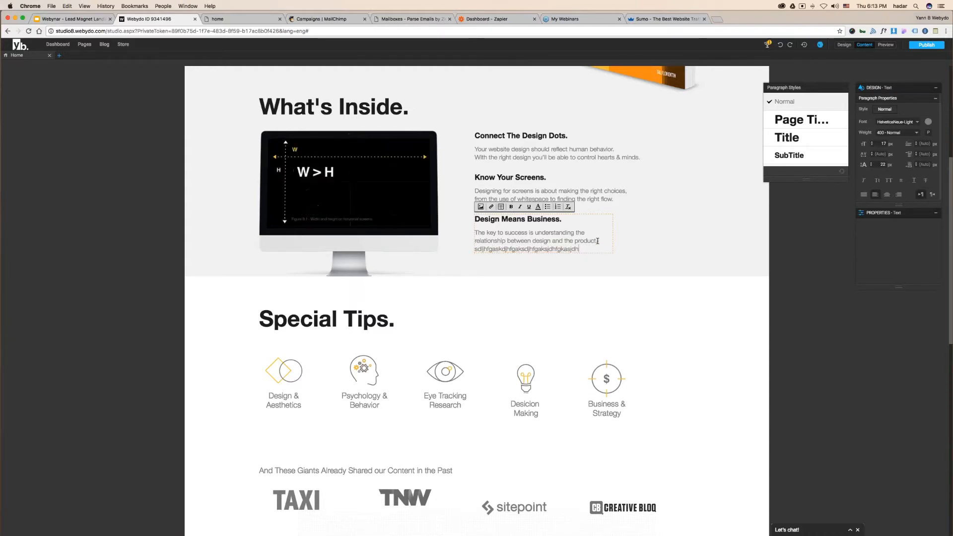
{"action": "key", "text": "BackSpace"}
{"action": "key", "text": "BackSpace"}
{"action": "key", "text": "BackSpace"}
{"action": "key", "text": "BackSpace"}
{"action": "key", "text": "BackSpace"}
{"action": "key", "text": "BackSpace"}
{"action": "key", "text": "BackSpace"}
{"action": "key", "text": "BackSpace"}
{"action": "key", "text": "BackSpace"}
{"action": "key", "text": "BackSpace"}
{"action": "key", "text": "BackSpace"}
{"action": "key", "text": "BackSpace"}
{"action": "key", "text": "BackSpace"}
{"action": "key", "text": "BackSpace"}
{"action": "key", "text": "BackSpace"}
{"action": "key", "text": "BackSpace"}
{"action": "key", "text": "BackSpace"}
{"action": "key", "text": "BackSpace"}
{"action": "key", "text": "BackSpace"}
{"action": "key", "text": "BackSpace"}
{"action": "key", "text": "BackSpace"}
{"action": "key", "text": "BackSpace"}
{"action": "key", "text": "BackSpace"}
{"action": "key", "text": "BackSpace"}
{"action": "key", "text": "BackSpace"}
{"action": "key", "text": "BackSpace"}
{"action": "key", "text": "BackSpace"}
{"action": "key", "text": "BackSpace"}
{"action": "key", "text": "BackSpace"}
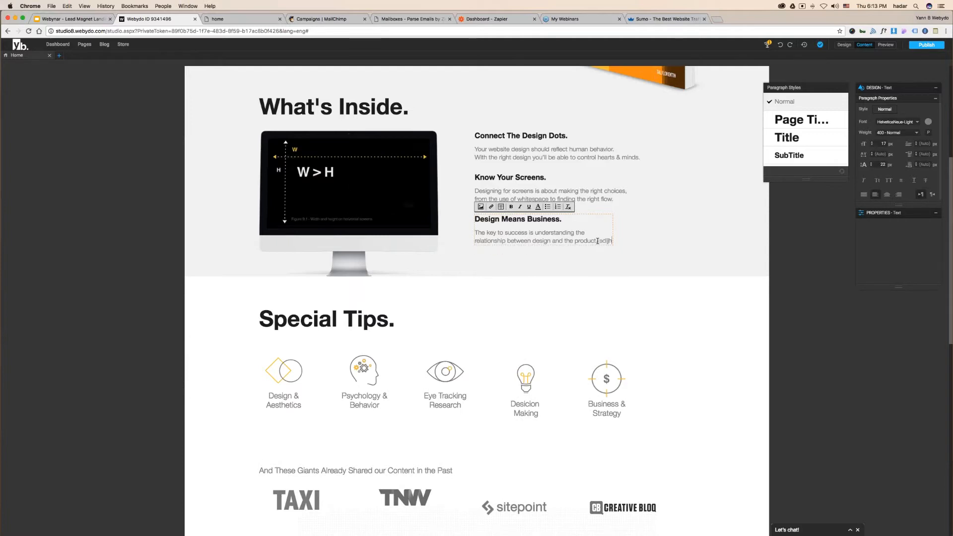
{"action": "key", "text": "BackSpace"}
{"action": "key", "text": "BackSpace"}
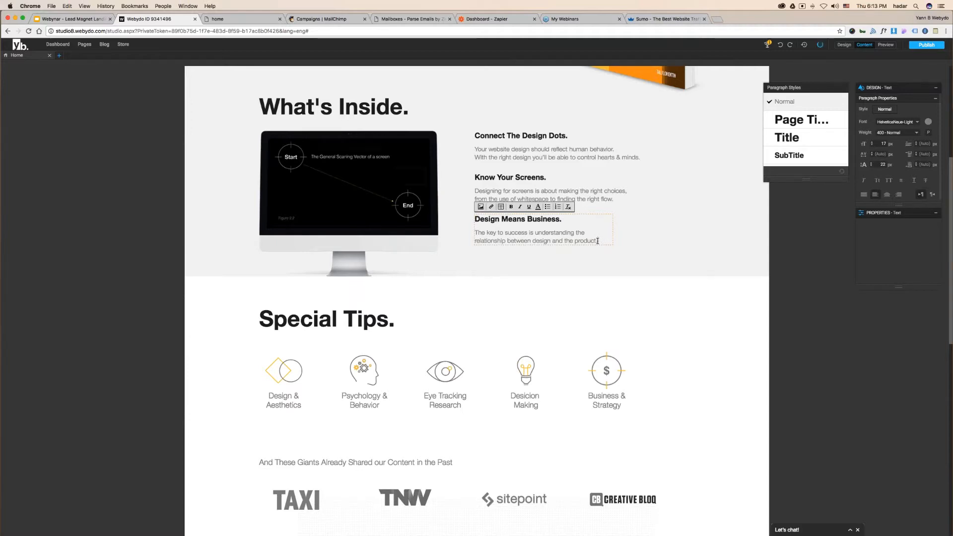
{"action": "left_click", "coordinate": [605, 300]}
- Return the editor to Design mode, close the home tab, and bring up the Text Relativity slide
{"action": "left_click", "coordinate": [844, 45]}
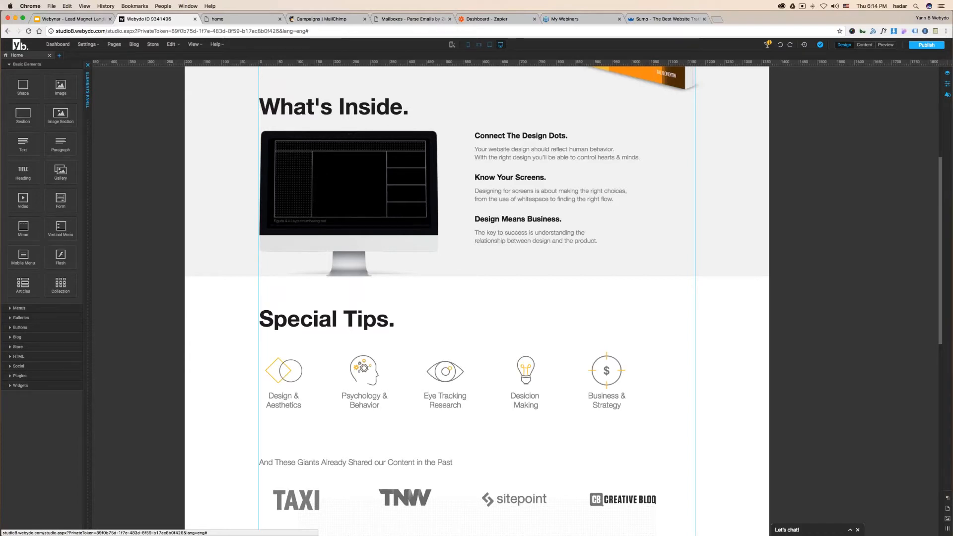
{"action": "left_click", "coordinate": [279, 19]}
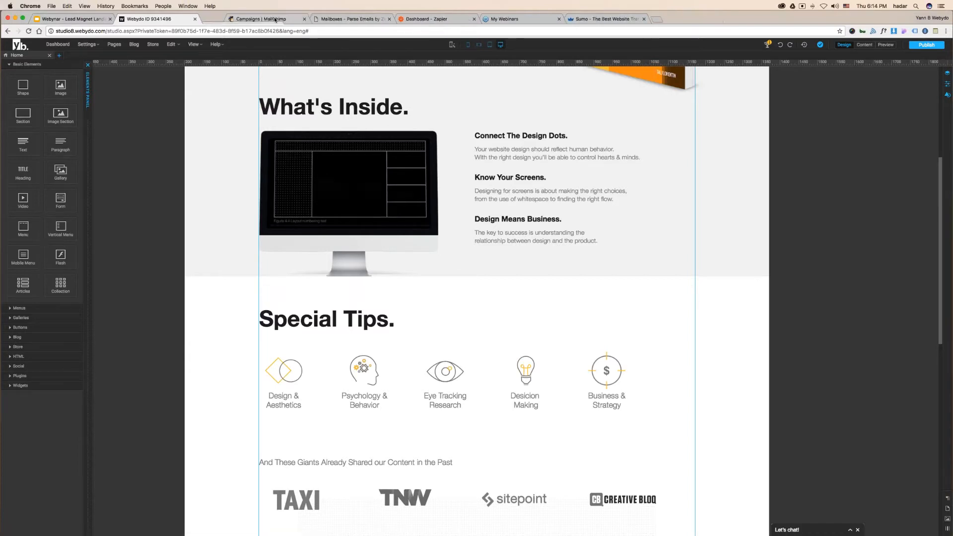
{"action": "left_click", "coordinate": [86, 21]}
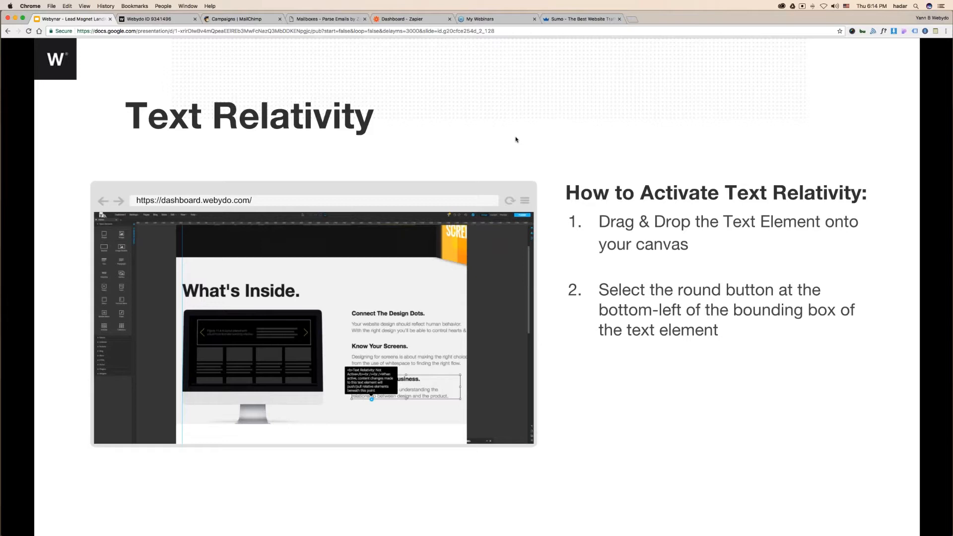
- Advance the presentation to the Fonts slide, then return to the Webydo editor's What's Inside section
{"action": "left_click", "coordinate": [149, 19]}
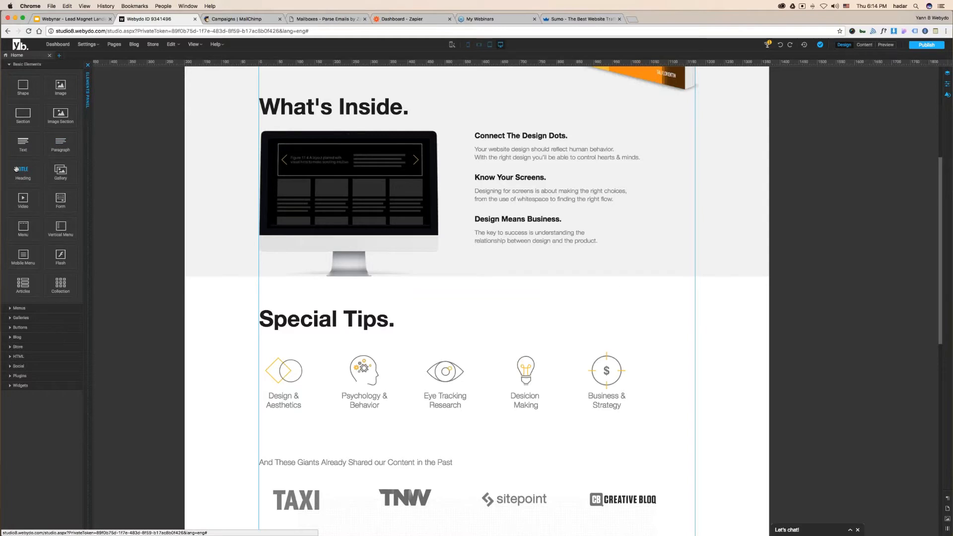
{"action": "left_click", "coordinate": [69, 19]}
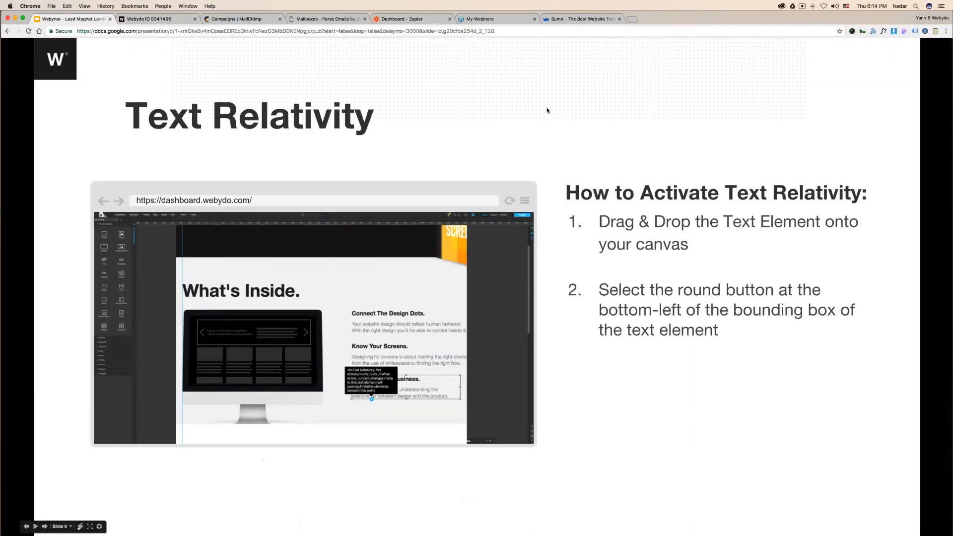
{"action": "left_click", "coordinate": [547, 111]}
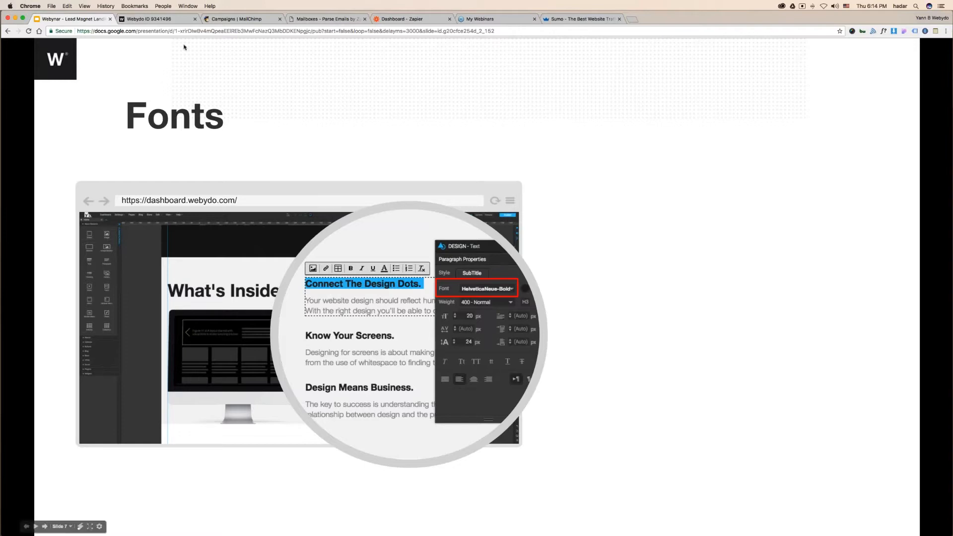
{"action": "left_click", "coordinate": [178, 19]}
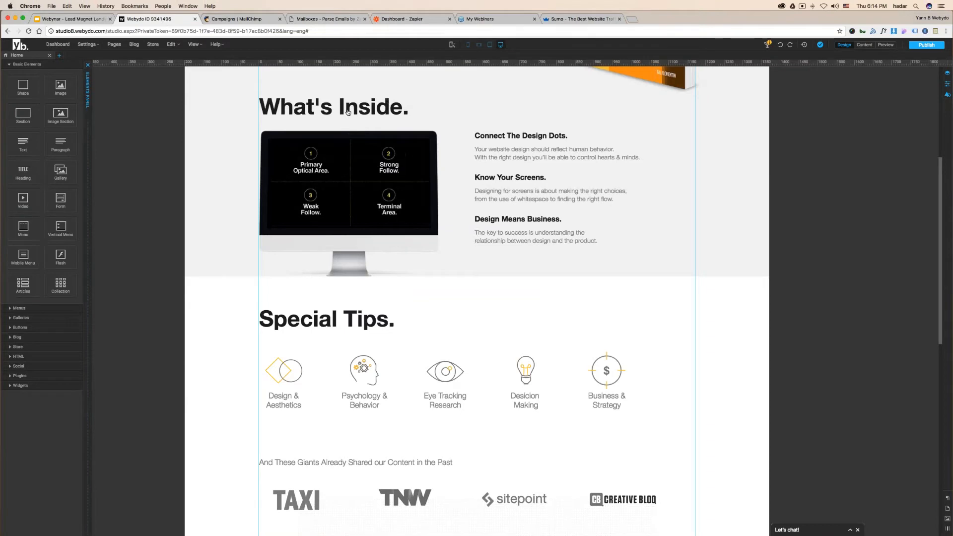
- Turn on the Paragraph Styles panel from the View menu
{"action": "left_click", "coordinate": [946, 498]}
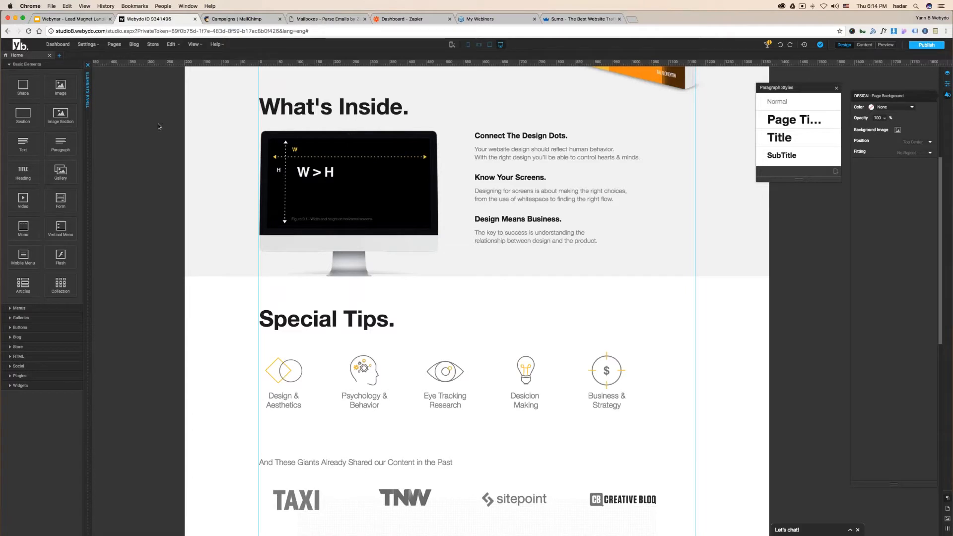
{"action": "left_click", "coordinate": [836, 88]}
{"action": "left_click", "coordinate": [191, 44]}
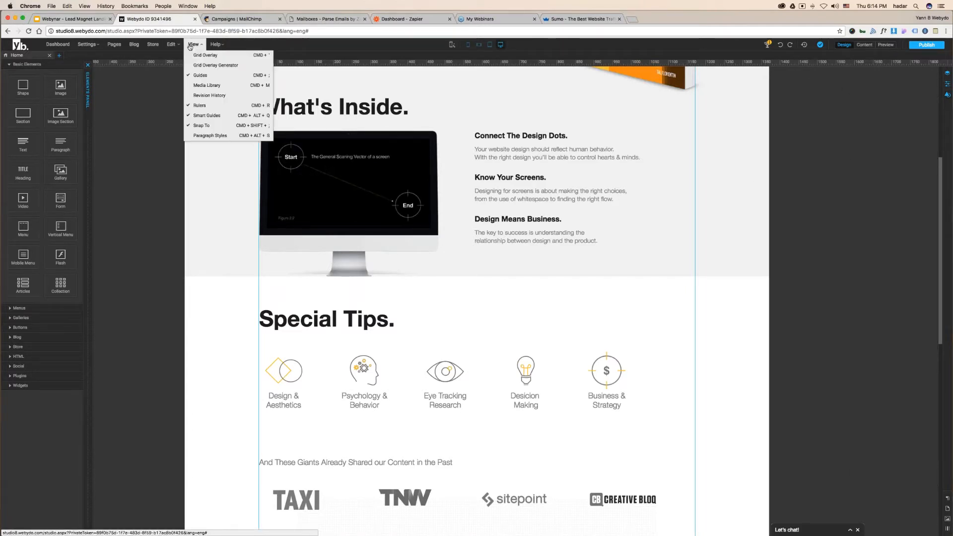
{"action": "left_click", "coordinate": [213, 135]}
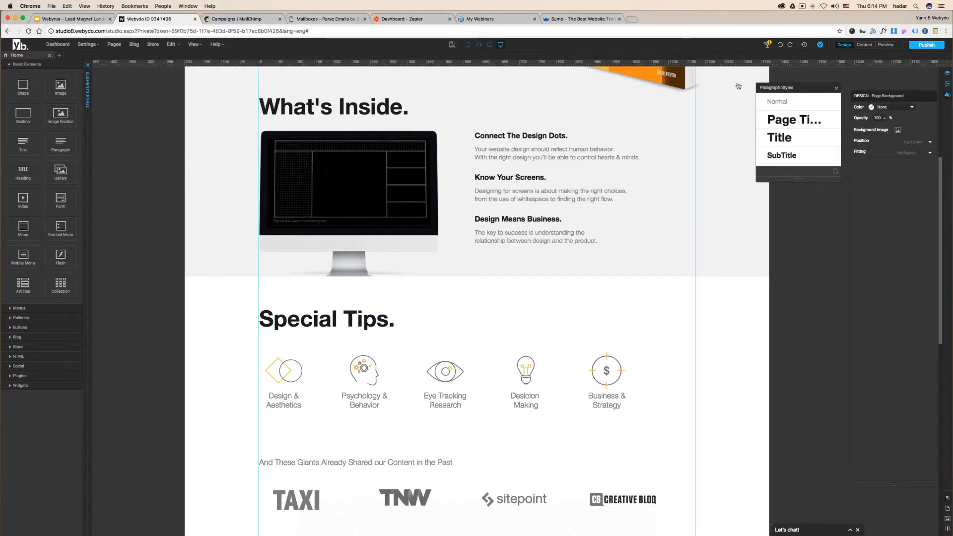
- Float the What's Inside. heading's Design panel and choose Add Fonts from its Font list
{"action": "double_click", "coordinate": [351, 112]}
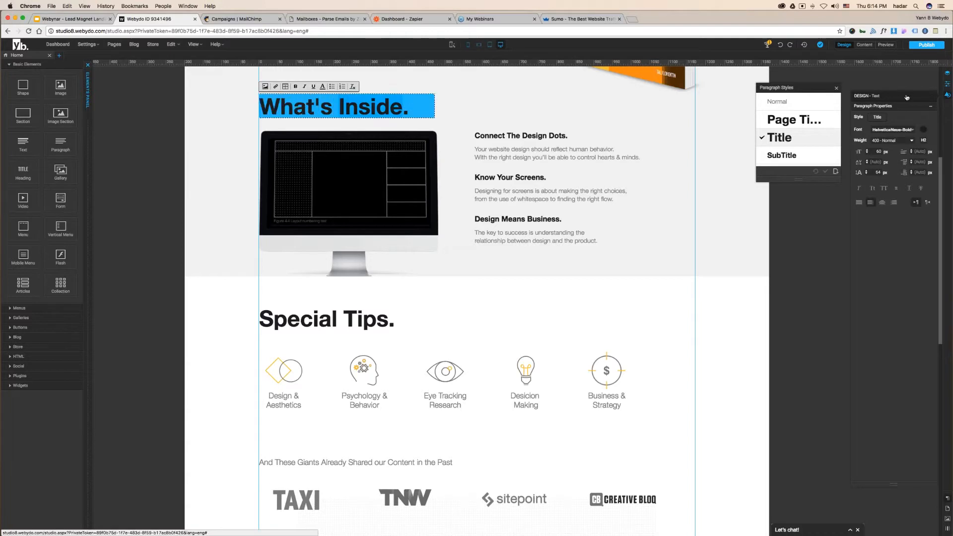
{"action": "left_click_drag", "start_coordinate": [887, 98], "coordinate": [518, 116]}
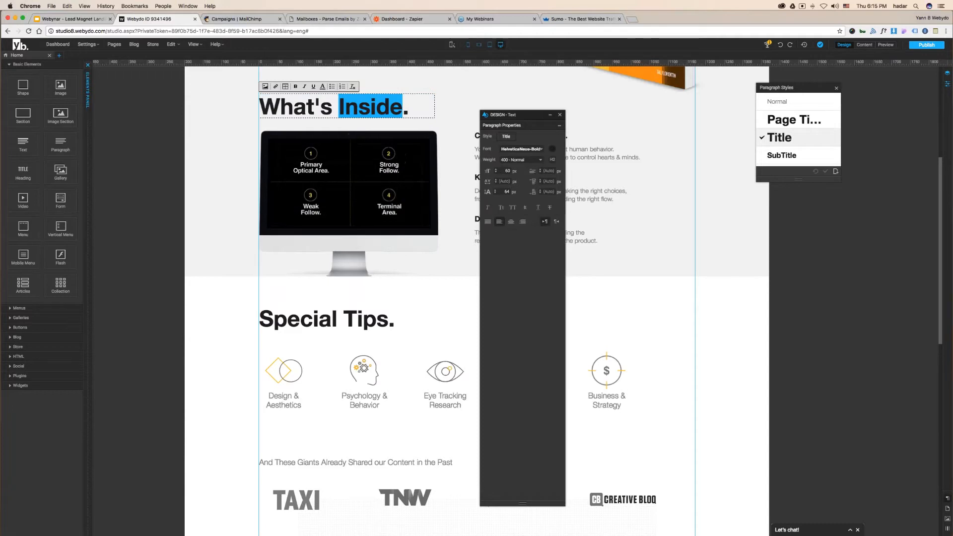
{"action": "left_click", "coordinate": [522, 149]}
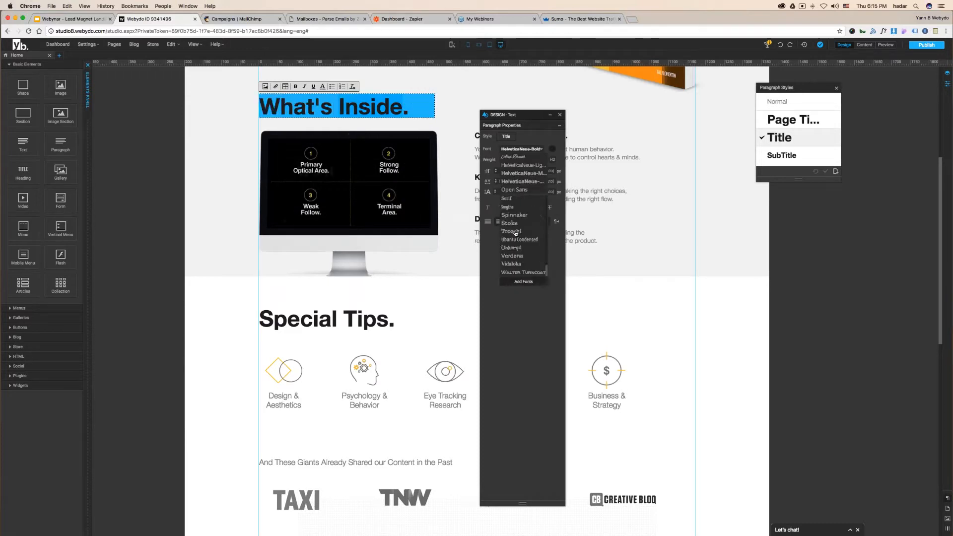
{"action": "left_click", "coordinate": [523, 283]}
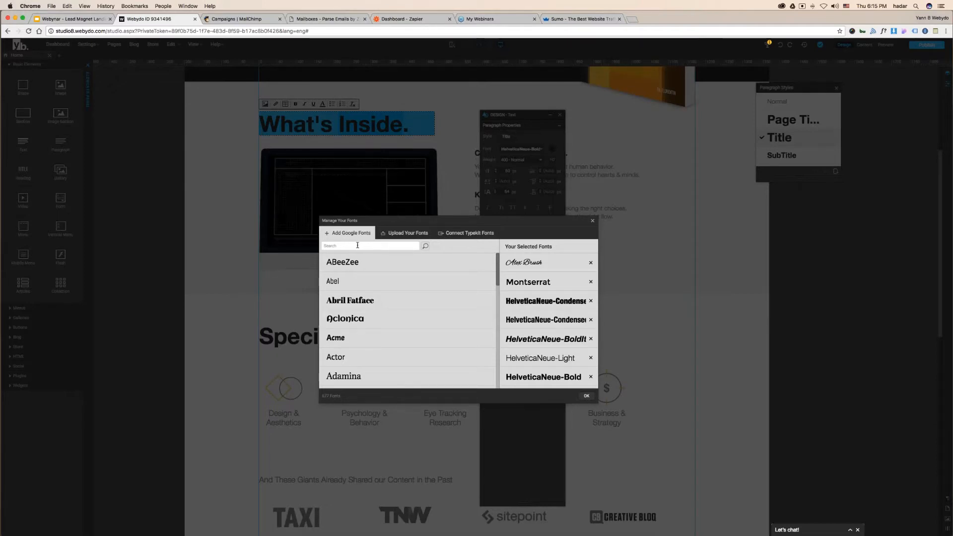
- Start uploading custom font files from the Upload Your Fonts tab
{"action": "left_click", "coordinate": [416, 233]}
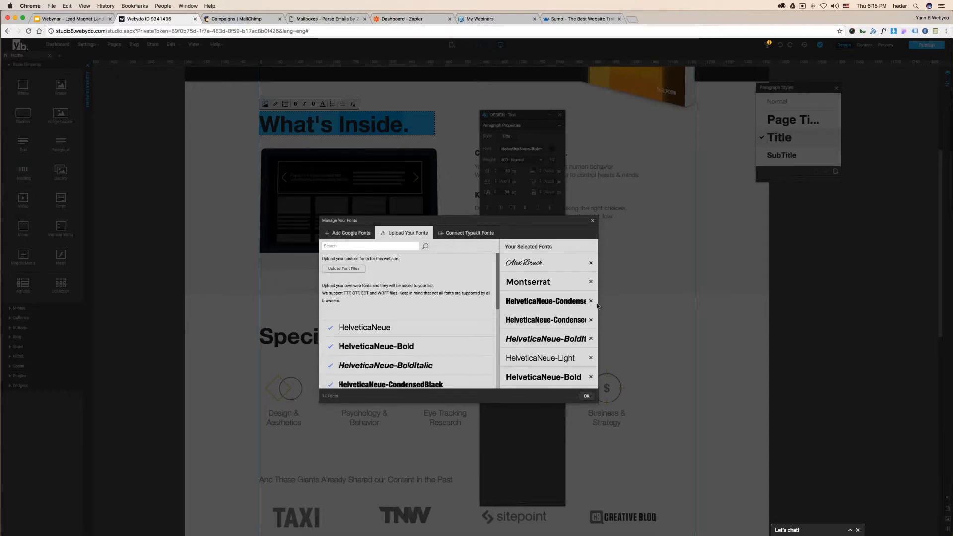
{"action": "left_click", "coordinate": [351, 277]}
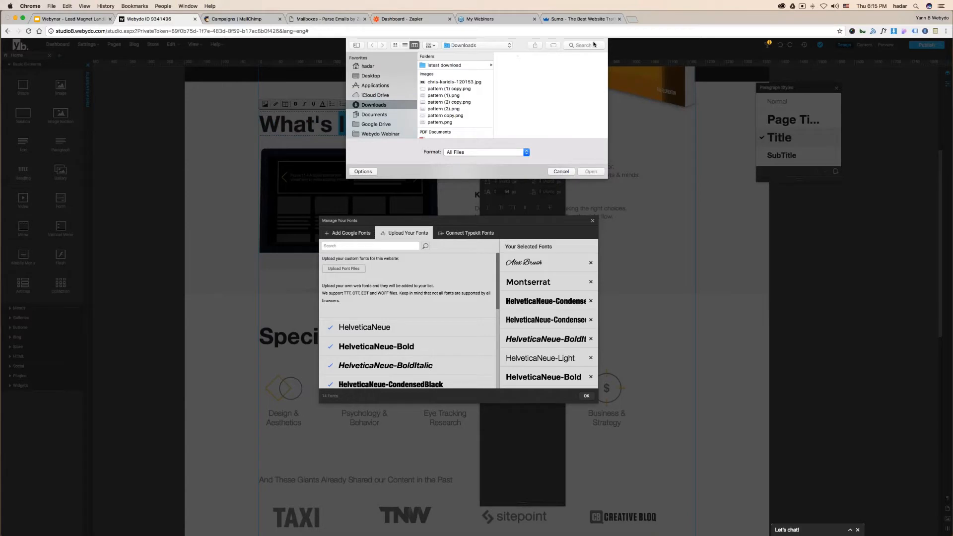
- Upload DidotDisplay, DidotDisplay-Bold and DidotDisplayDemi from Desktop > SOS-PSY > fonts
{"action": "left_click", "coordinate": [370, 75]}
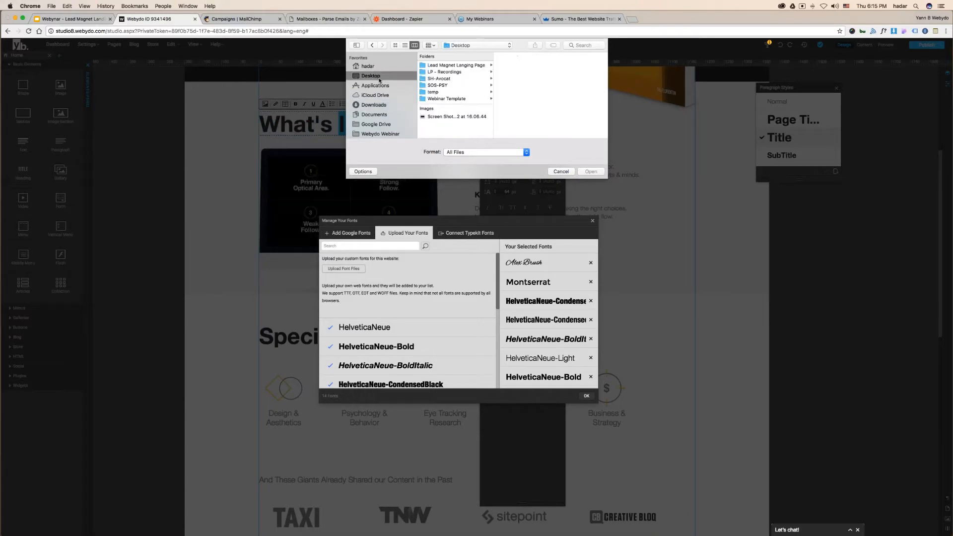
{"action": "left_click", "coordinate": [444, 78]}
{"action": "left_click", "coordinate": [447, 85]}
{"action": "left_click", "coordinate": [532, 66]}
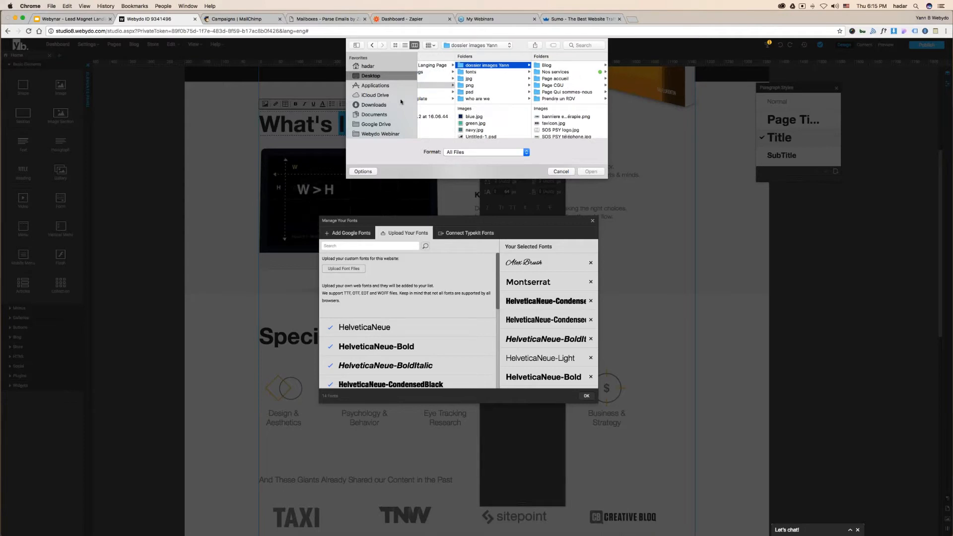
{"action": "left_click", "coordinate": [479, 73]}
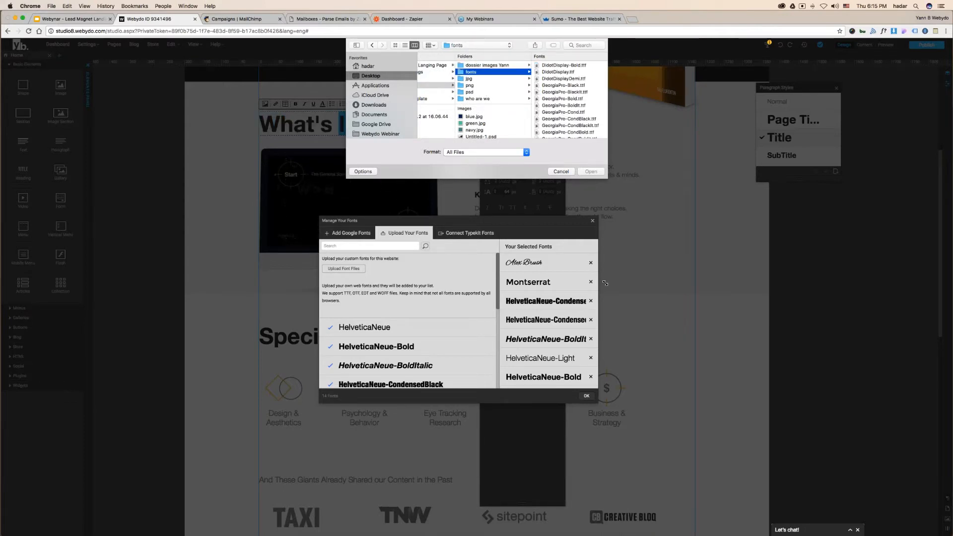
{"action": "left_click_drag", "start_coordinate": [605, 283], "coordinate": [705, 463]}
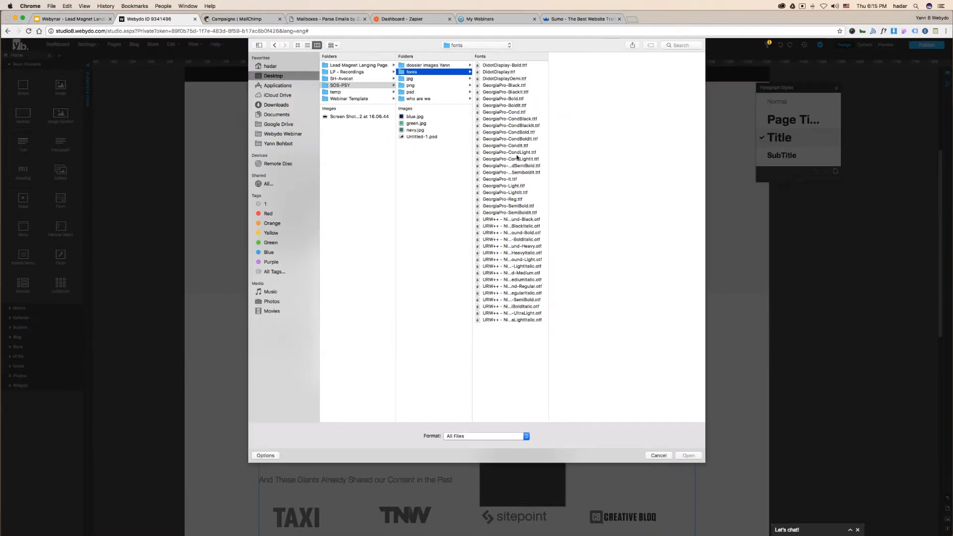
{"action": "left_click", "coordinate": [500, 66]}
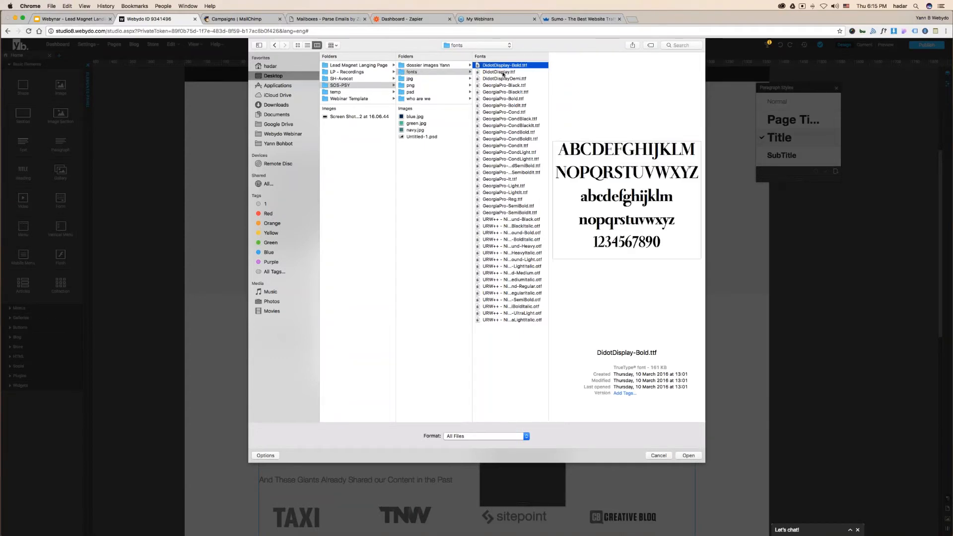
{"action": "left_click", "coordinate": [503, 73], "text": "shift"}
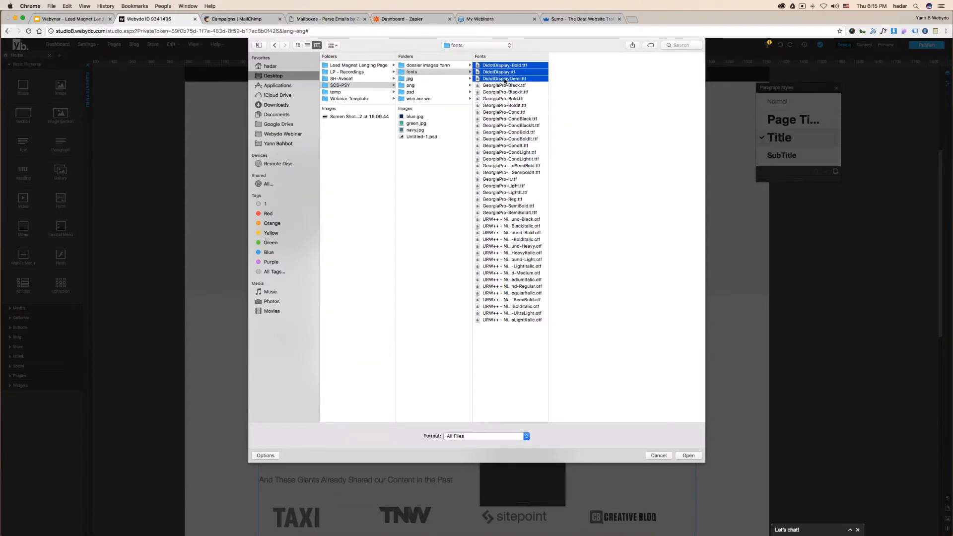
{"action": "key", "text": "Return"}
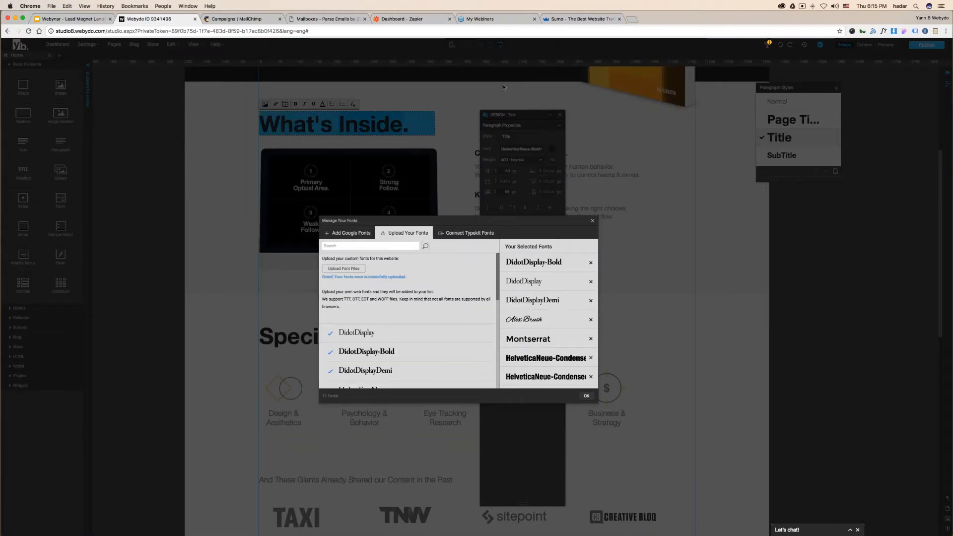
- Check the Connect Typekit Fonts option, close the font manager, and reveal the Fonts slide steps
{"action": "left_click", "coordinate": [453, 238]}
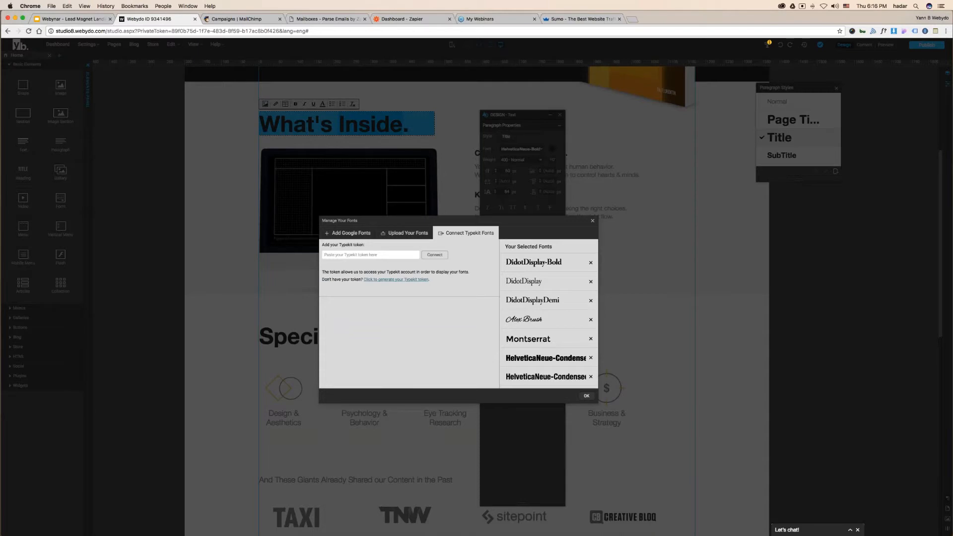
{"action": "left_click", "coordinate": [593, 220]}
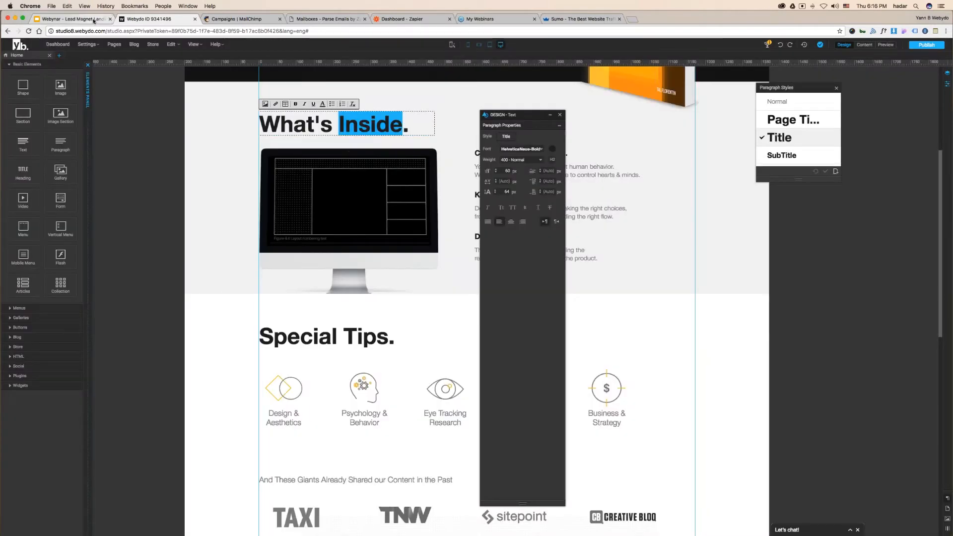
{"action": "left_click", "coordinate": [95, 21]}
{"action": "left_click", "coordinate": [718, 193]}
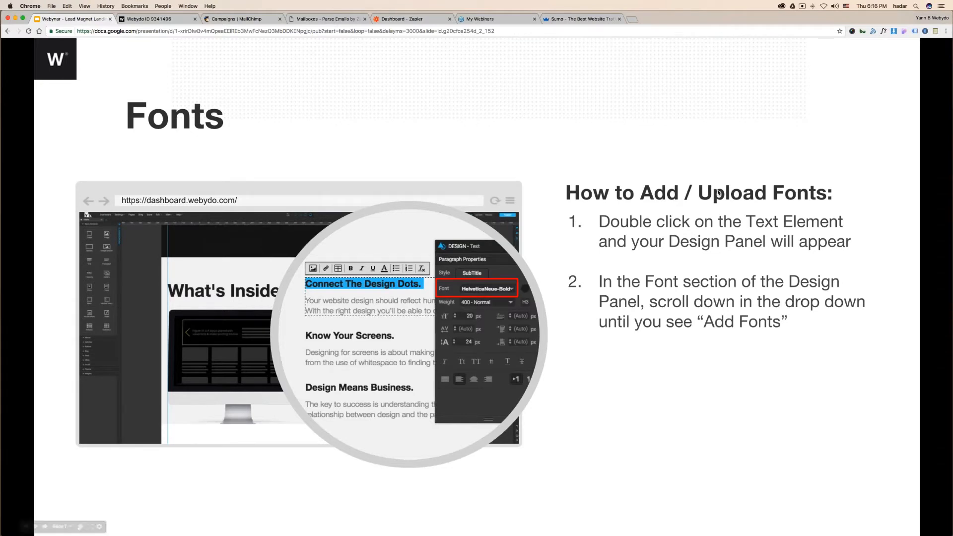
- Step through the font slides to CTA Buttons: Set Up, then return to the Webydo editor
{"action": "left_click", "coordinate": [718, 192]}
{"action": "left_click", "coordinate": [718, 192]}
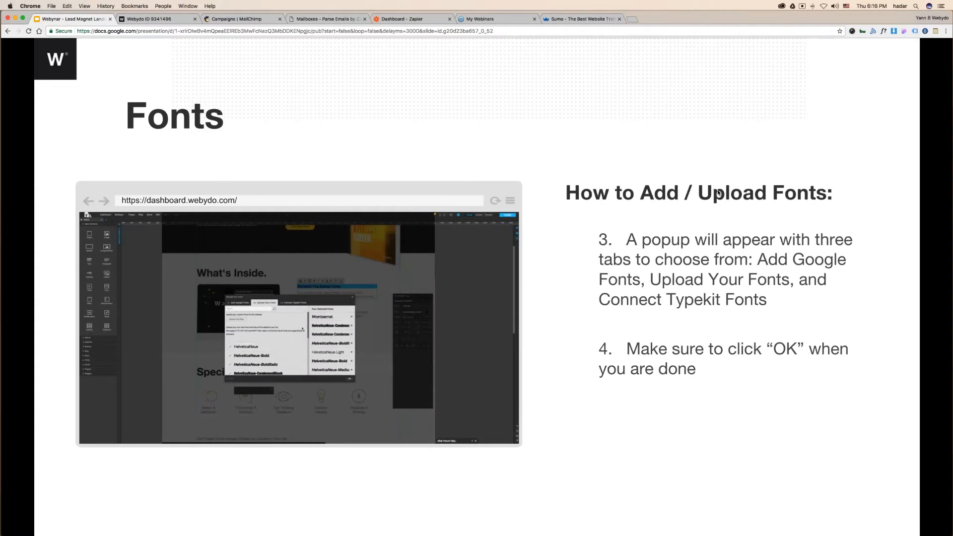
{"action": "key", "text": "Right"}
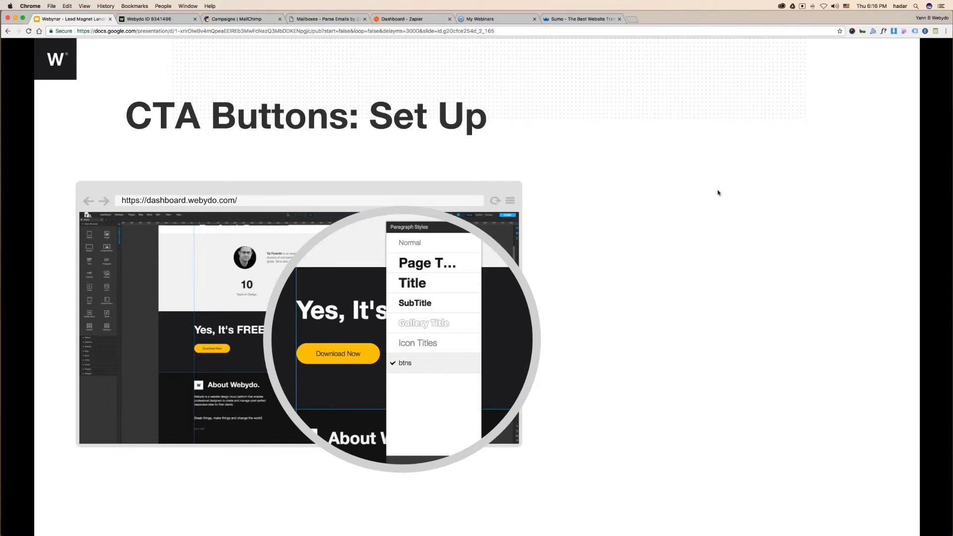
{"action": "left_click", "coordinate": [148, 19]}
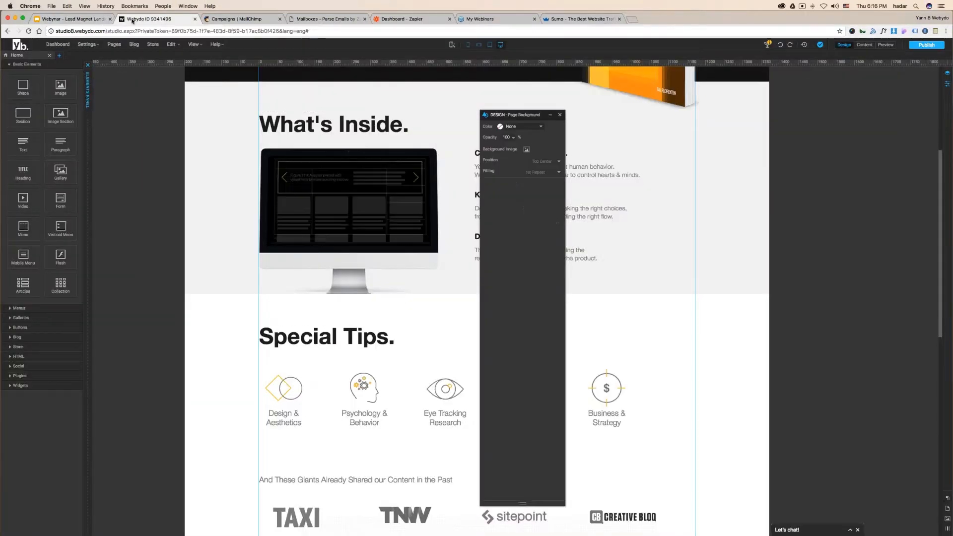
{"action": "scroll", "coordinate": [477, 298], "scroll_direction": "down", "scroll_amount": 10}
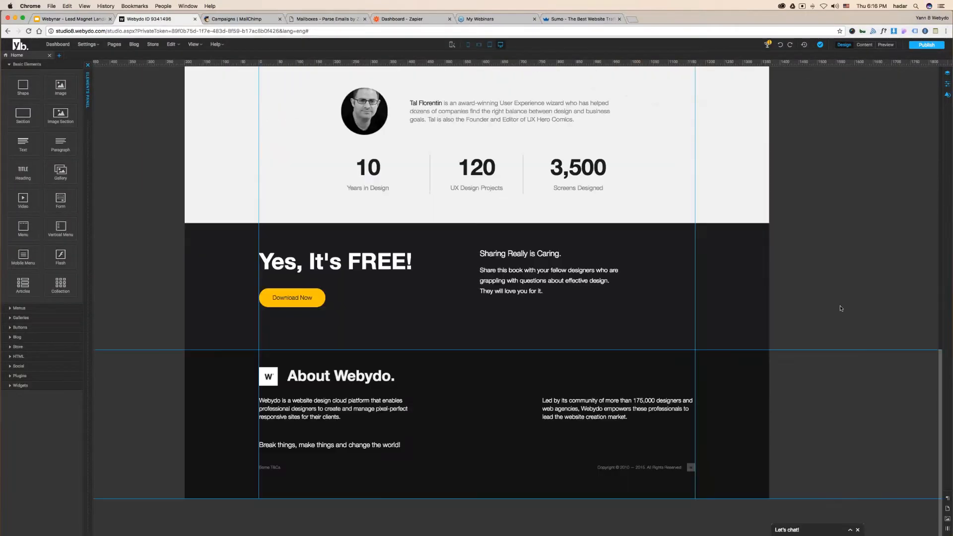
{"action": "left_click", "coordinate": [885, 45]}
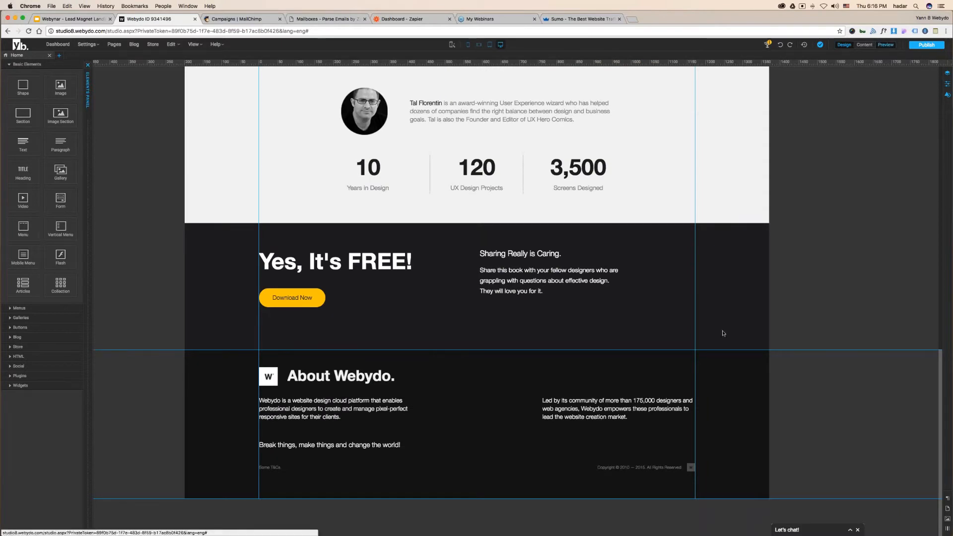
{"action": "scroll", "coordinate": [189, 314], "scroll_direction": "down", "scroll_amount": 10}
{"action": "scroll", "coordinate": [185, 316], "scroll_direction": "down", "scroll_amount": 6}
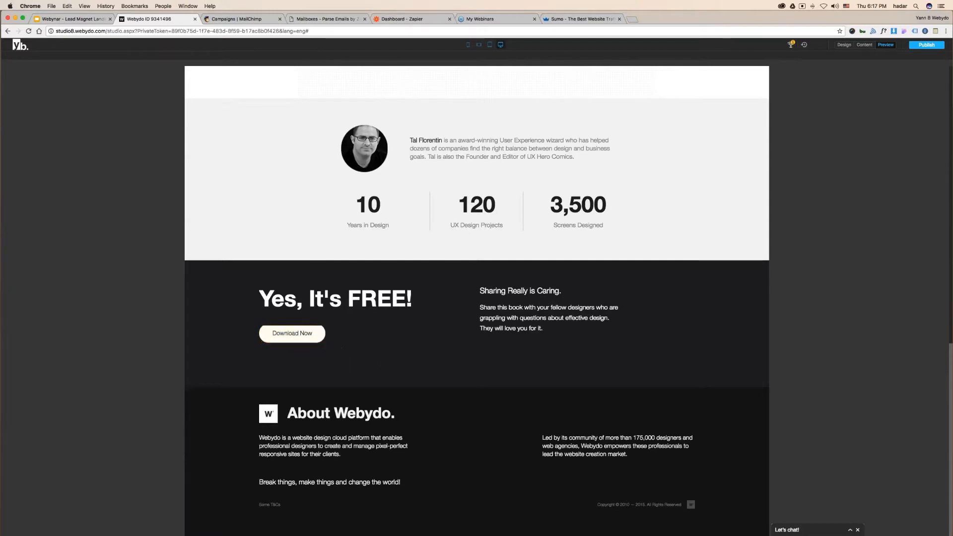
{"action": "left_click", "coordinate": [843, 45]}
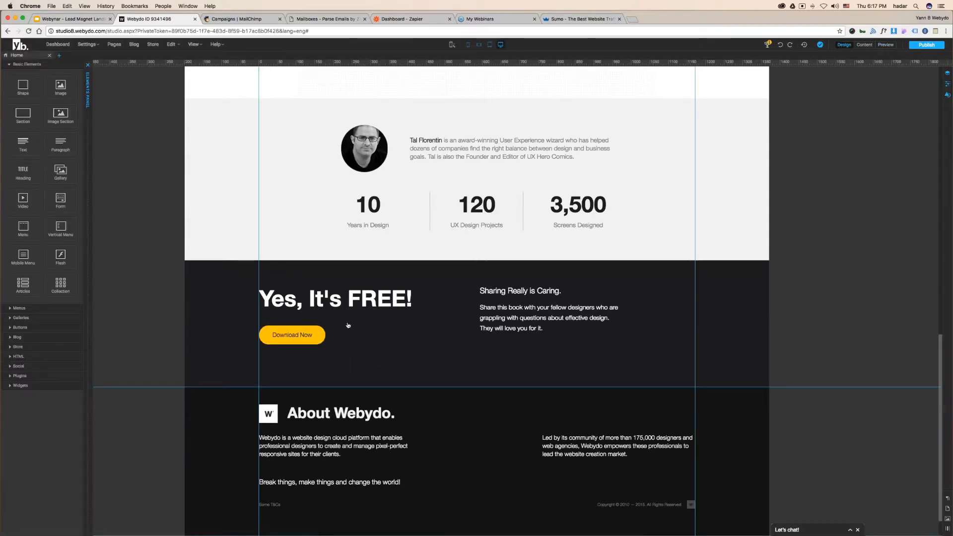
{"action": "left_click", "coordinate": [10, 64]}
- Place a rounded Radius Button beside the author bio and shrink it to about 110x48
{"action": "left_click", "coordinate": [23, 94]}
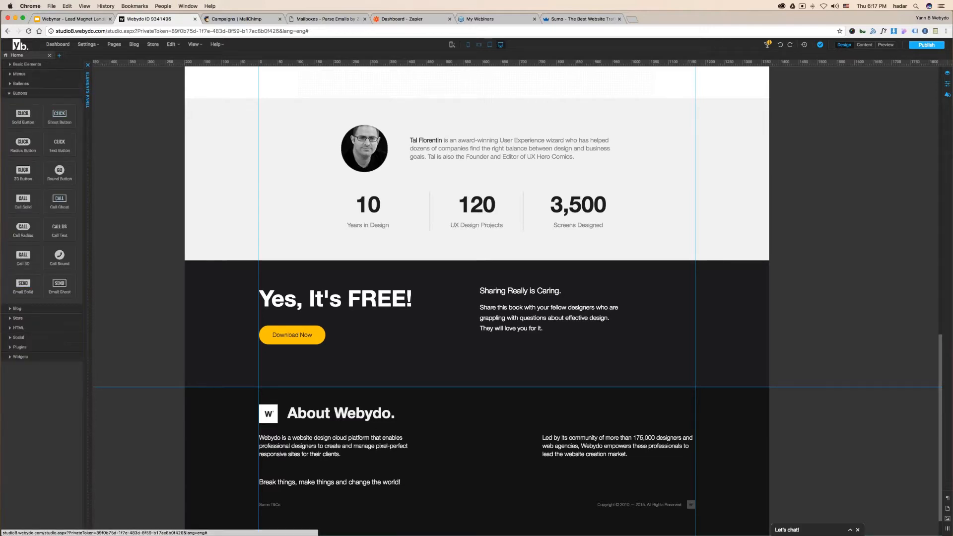
{"action": "left_click_drag", "start_coordinate": [24, 136], "coordinate": [288, 213]}
{"action": "left_click_drag", "start_coordinate": [280, 246], "coordinate": [249, 199]}
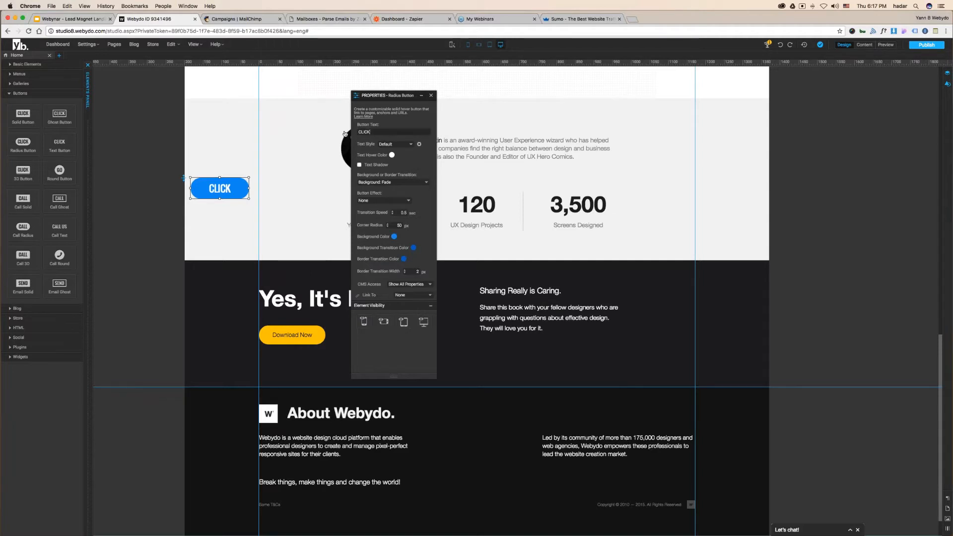
- Change the button label from CLICK to 'Download Now' and bring up the enlarged Paragraph Styles list
{"action": "key", "text": "super+a"}
{"action": "type", "text": "Download Now"}
{"action": "key", "text": "Return"}
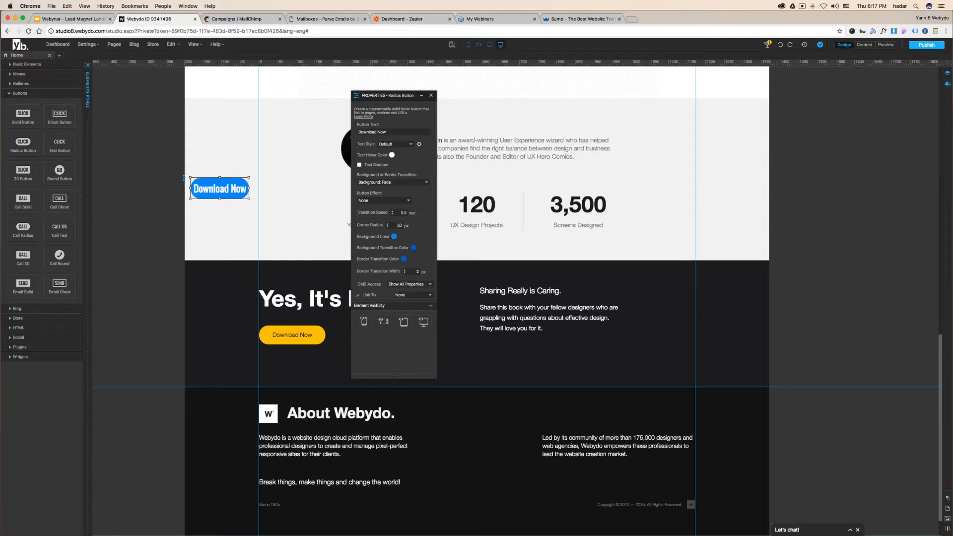
{"action": "left_click", "coordinate": [947, 498]}
{"action": "left_click_drag", "start_coordinate": [803, 179], "coordinate": [799, 312]}
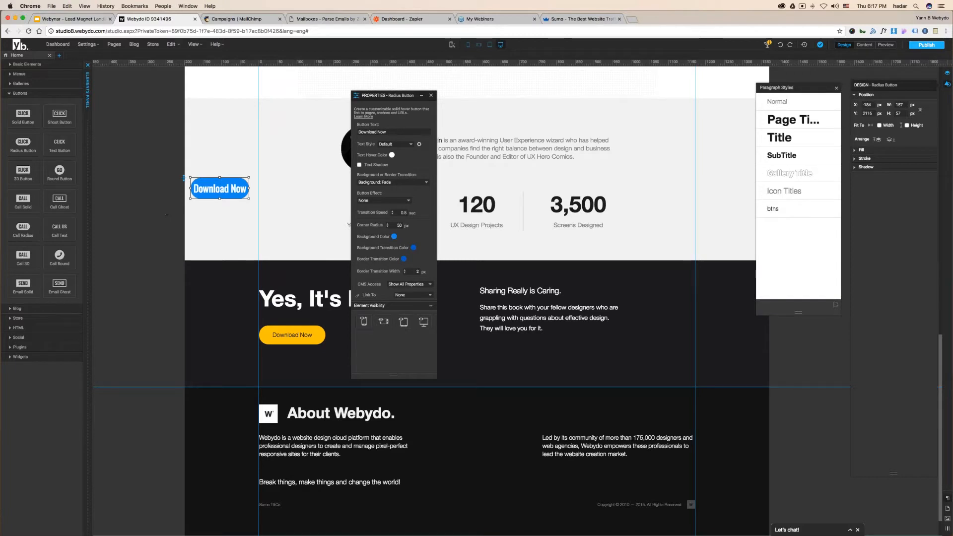
- Duplicate the btns paragraph style as a new style named CTA, then reselect the Download Now button
{"action": "left_click_drag", "start_coordinate": [798, 88], "coordinate": [481, 94]}
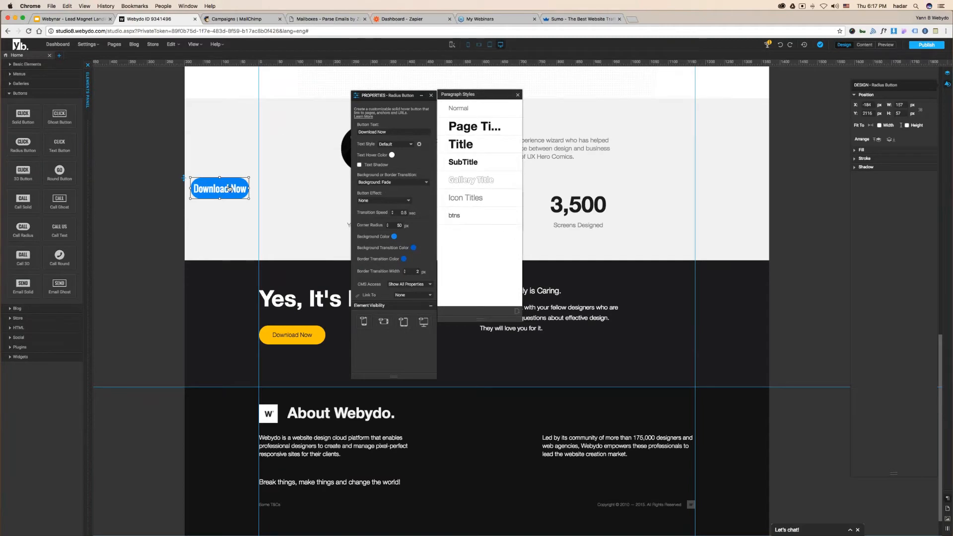
{"action": "left_click", "coordinate": [466, 216]}
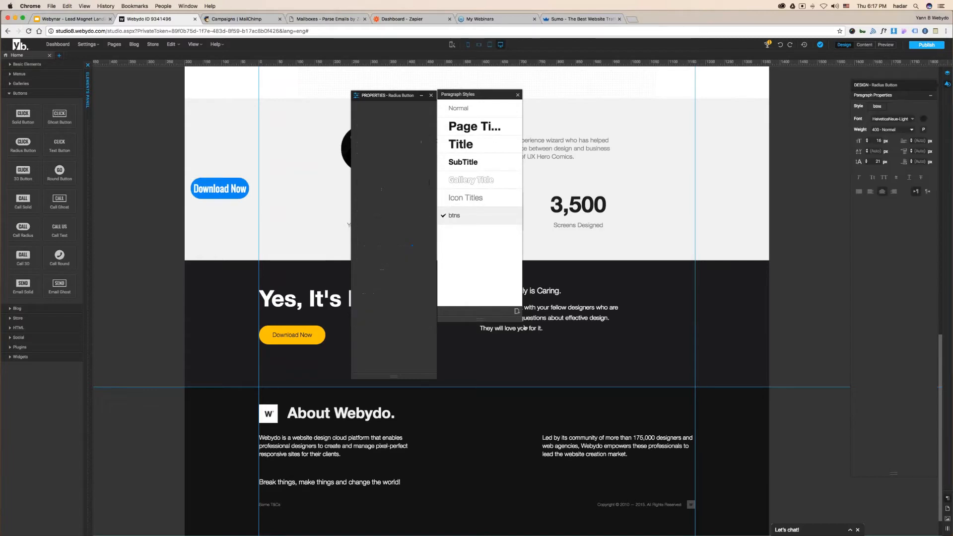
{"action": "left_click", "coordinate": [517, 311]}
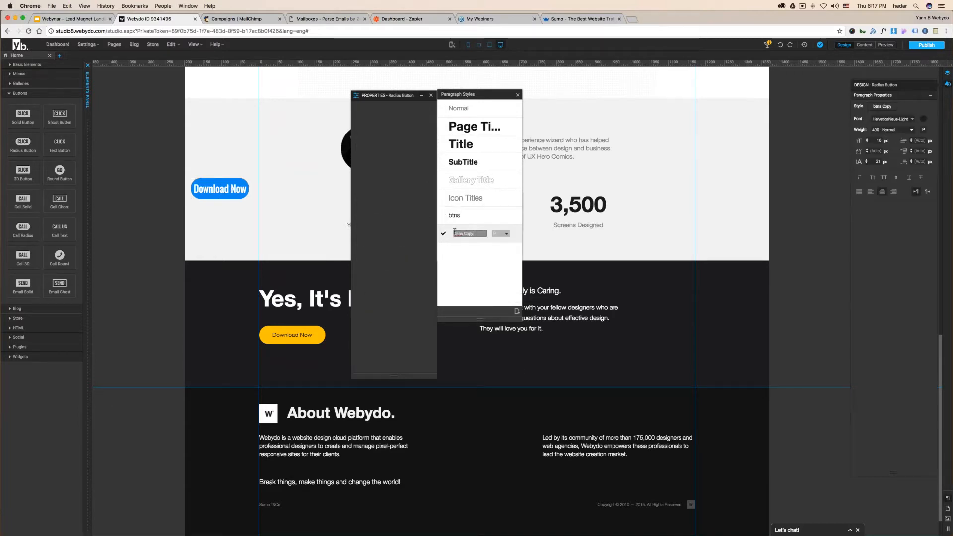
{"action": "type", "text": "CTA"}
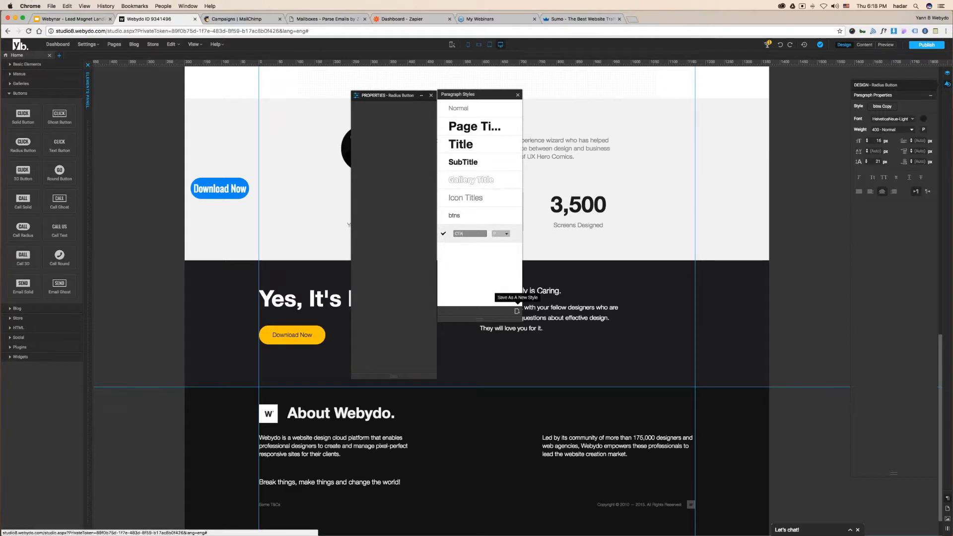
{"action": "left_click", "coordinate": [444, 235]}
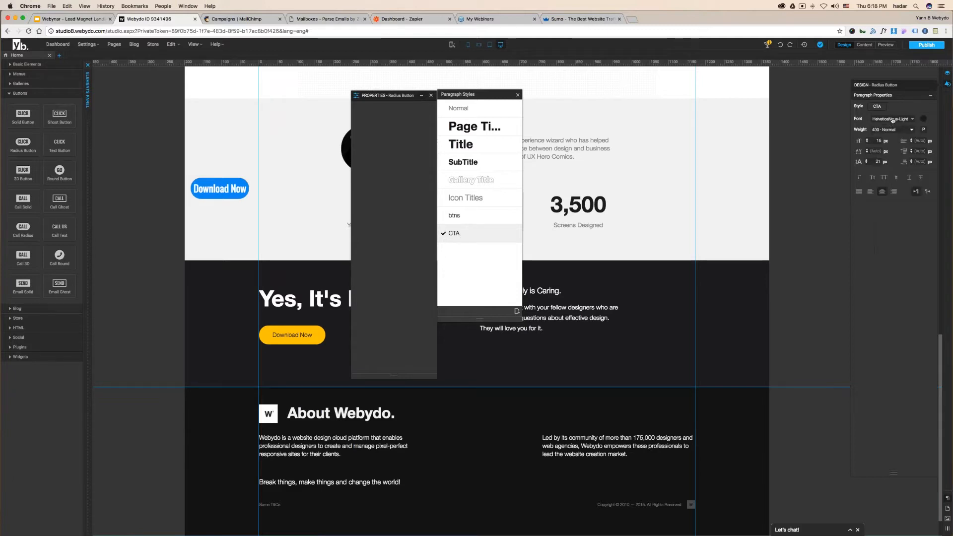
{"action": "left_click", "coordinate": [923, 120]}
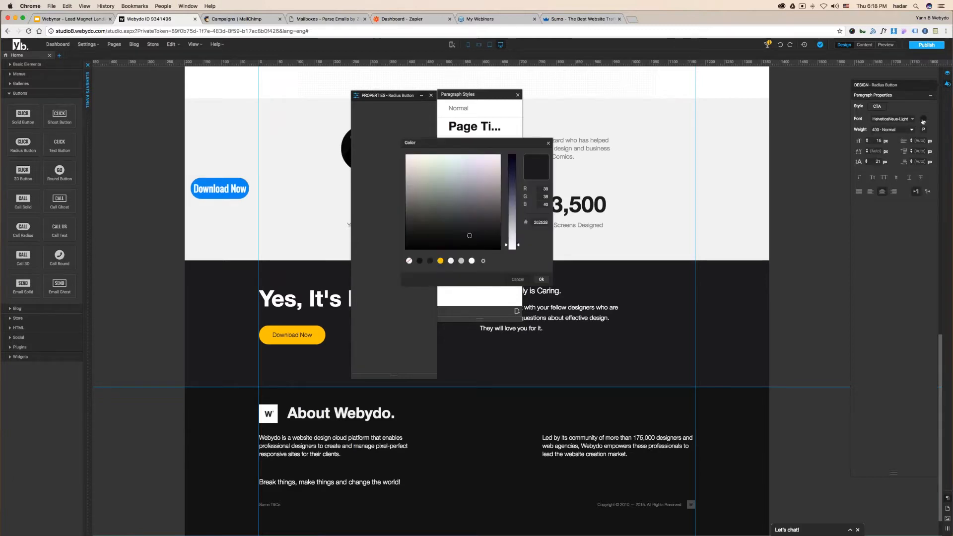
{"action": "left_click", "coordinate": [518, 280]}
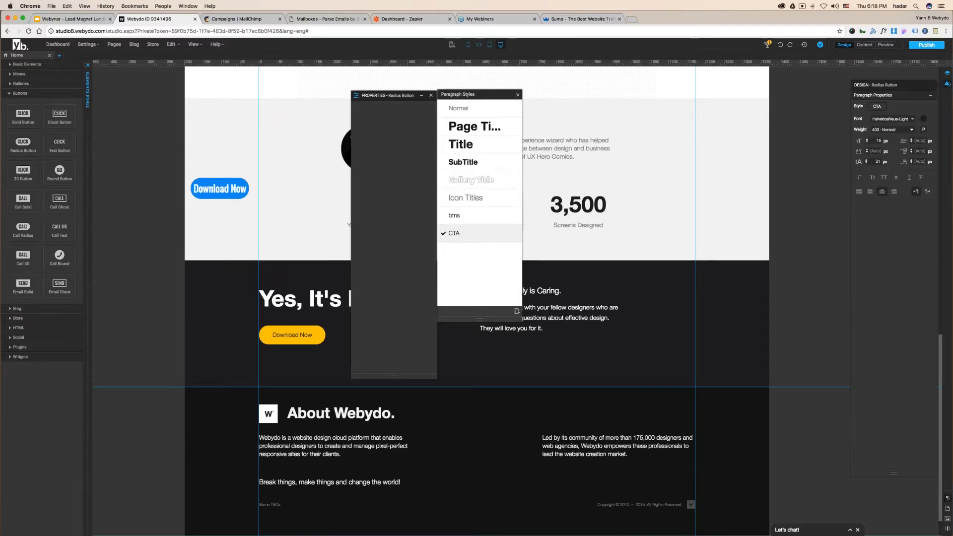
{"action": "left_click", "coordinate": [220, 188]}
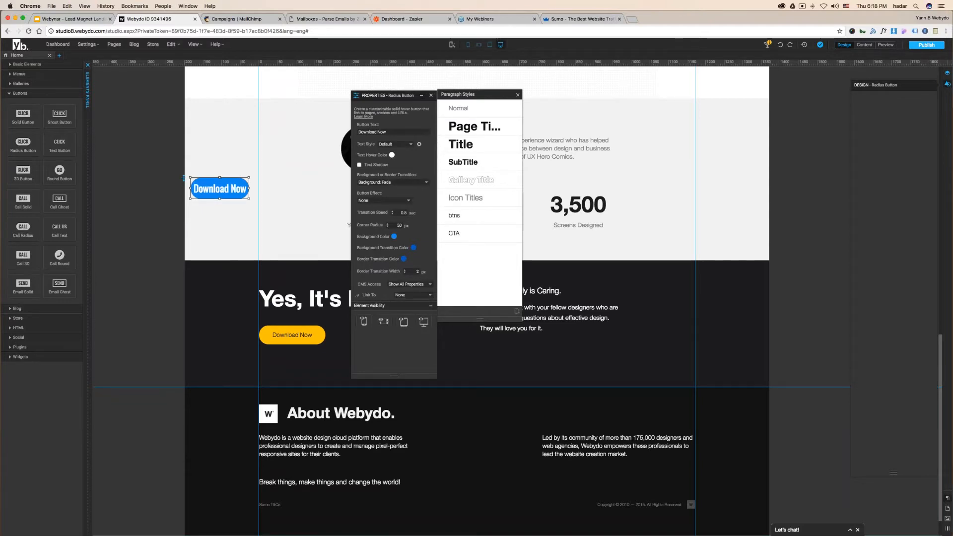
- Apply the CTA text style to the button, keeping the Background: Fade transition
{"action": "left_click", "coordinate": [395, 144]}
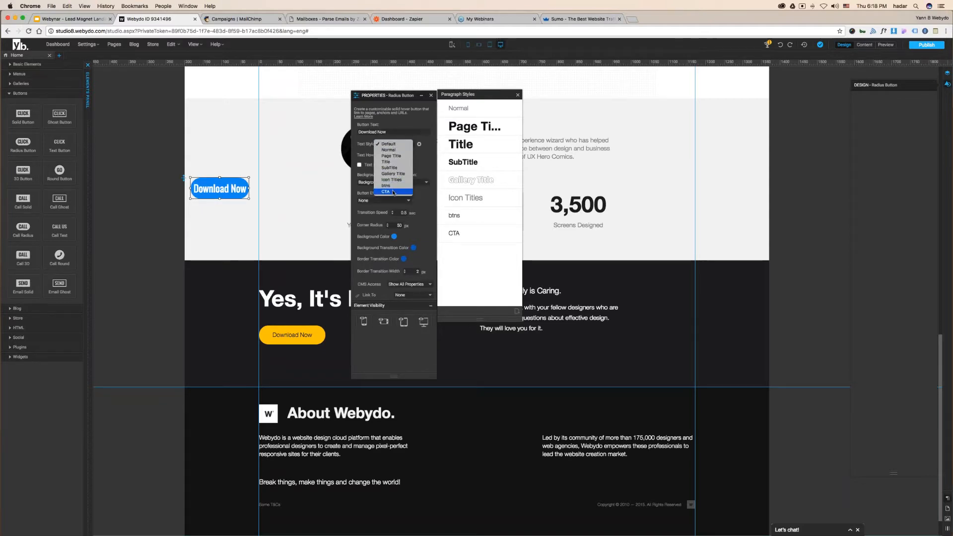
{"action": "left_click", "coordinate": [394, 192]}
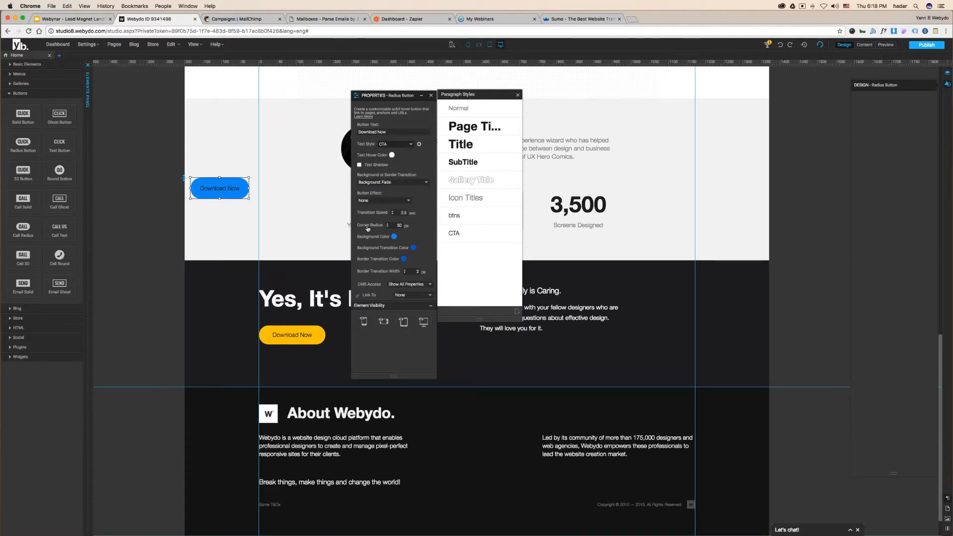
{"action": "left_click", "coordinate": [386, 183]}
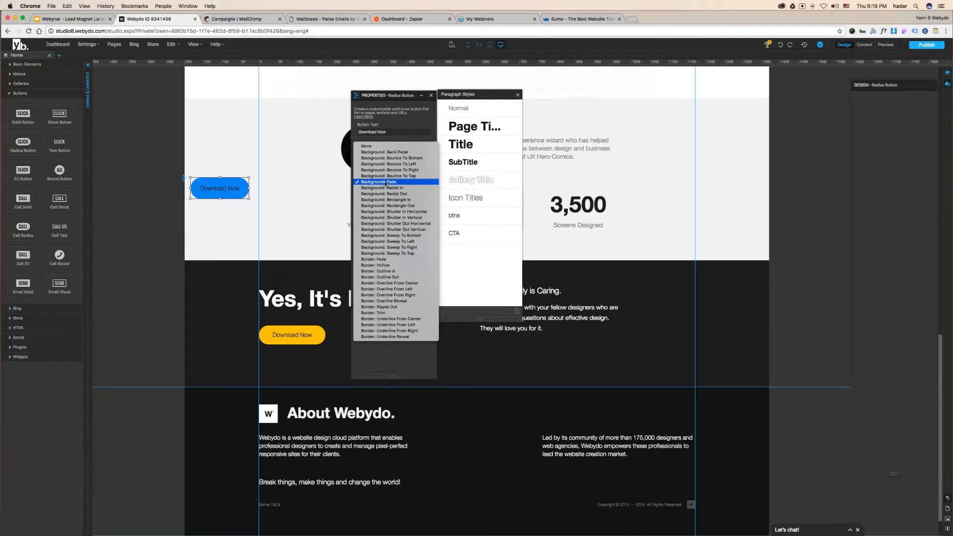
{"action": "left_click", "coordinate": [385, 183]}
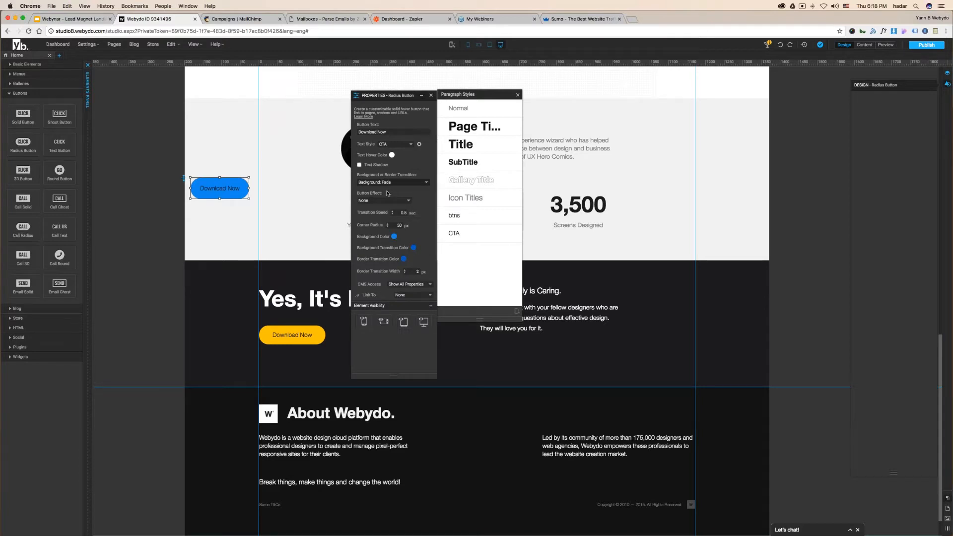
- Give the button the Hang effect and orange FECA2D background, aligned with the content's left edge
{"action": "left_click", "coordinate": [387, 200]}
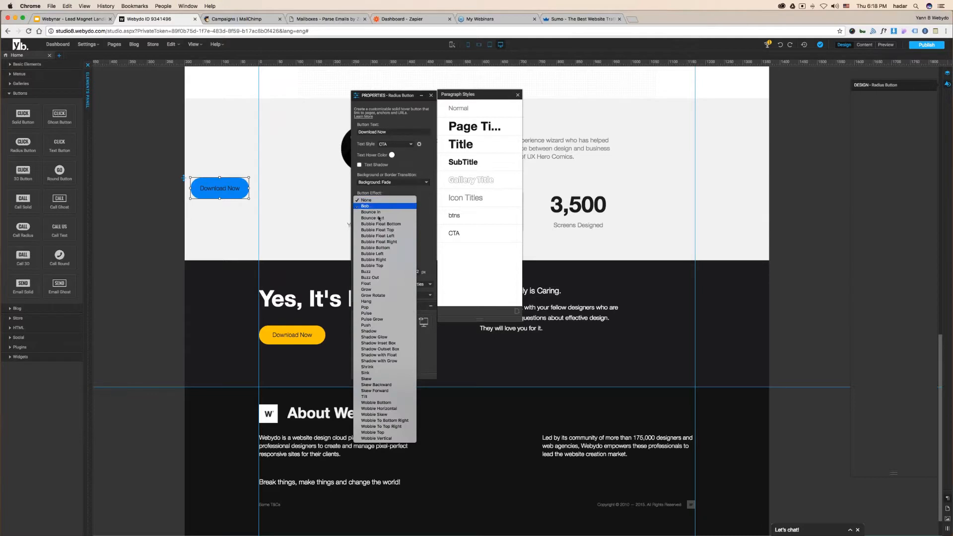
{"action": "left_click", "coordinate": [367, 301]}
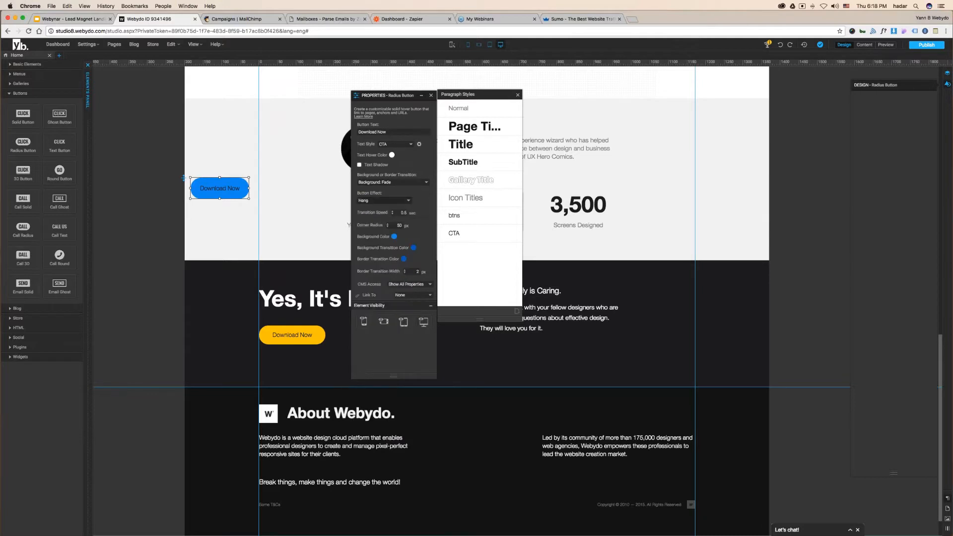
{"action": "left_click", "coordinate": [394, 238]}
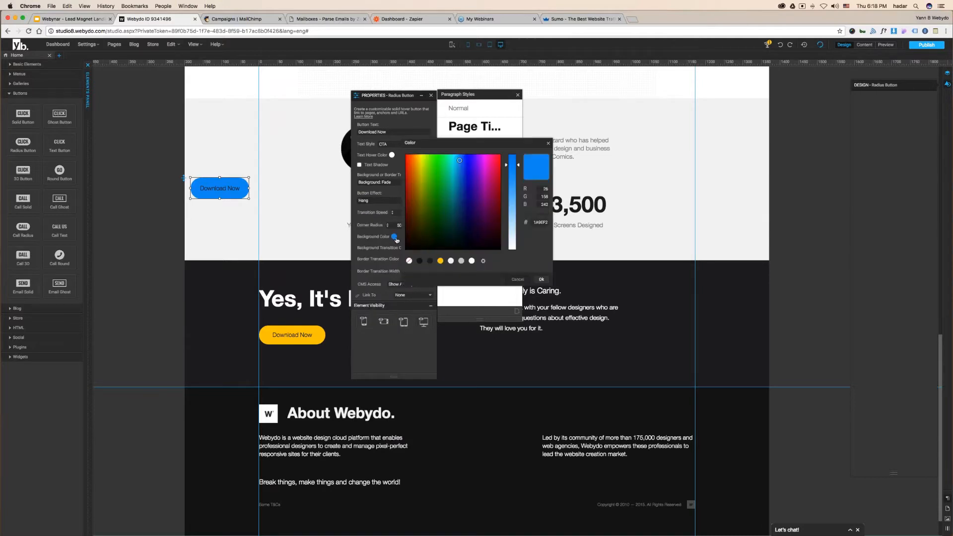
{"action": "left_click", "coordinate": [541, 280]}
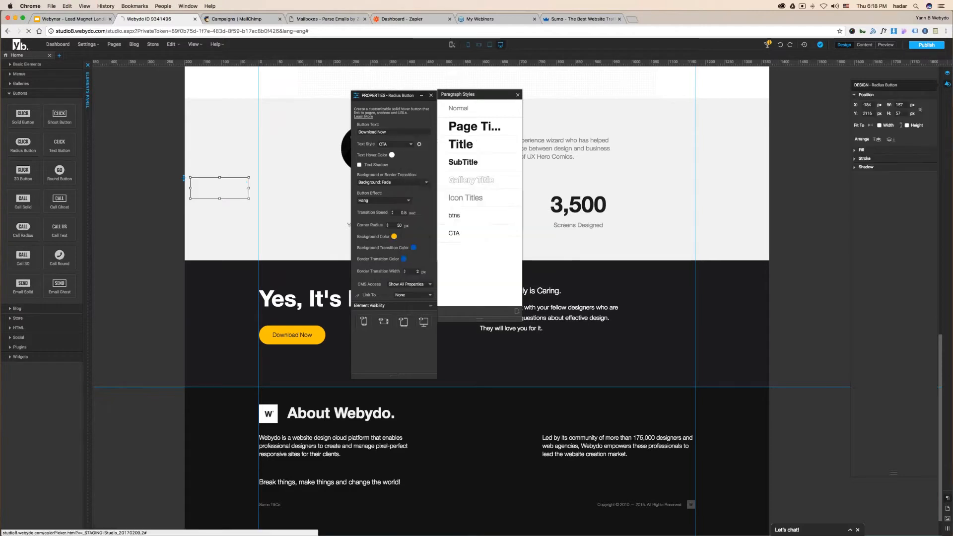
{"action": "left_click_drag", "start_coordinate": [224, 195], "coordinate": [292, 223]}
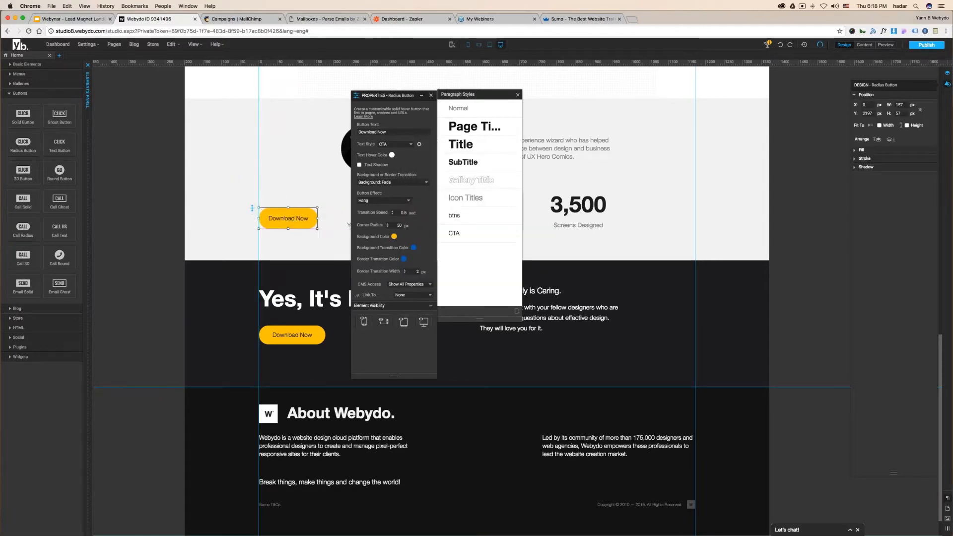
- Set the button's background and border transition colours to dark 262628
{"action": "left_click", "coordinate": [413, 248]}
{"action": "left_click", "coordinate": [430, 261]}
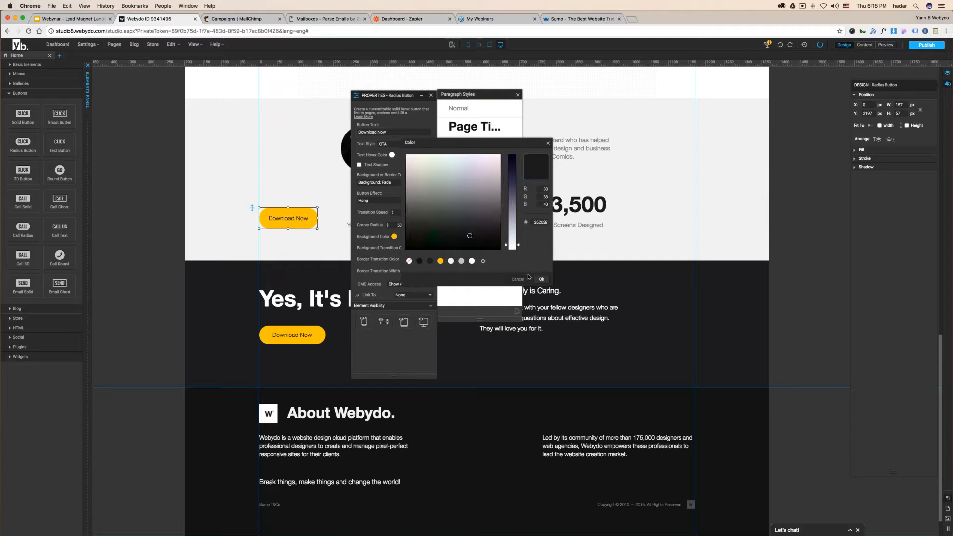
{"action": "left_click", "coordinate": [541, 280]}
{"action": "left_click", "coordinate": [403, 259]}
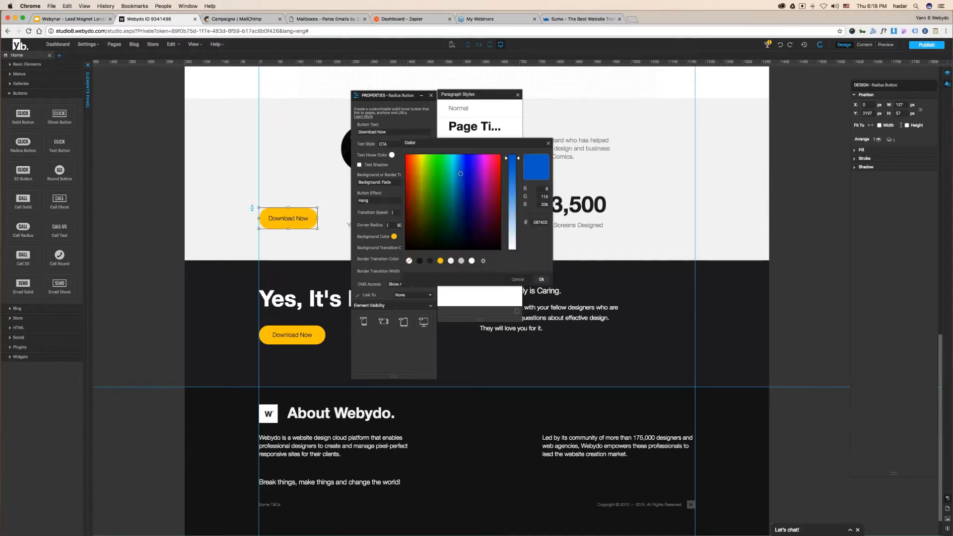
{"action": "left_click", "coordinate": [430, 262]}
{"action": "left_click", "coordinate": [542, 279]}
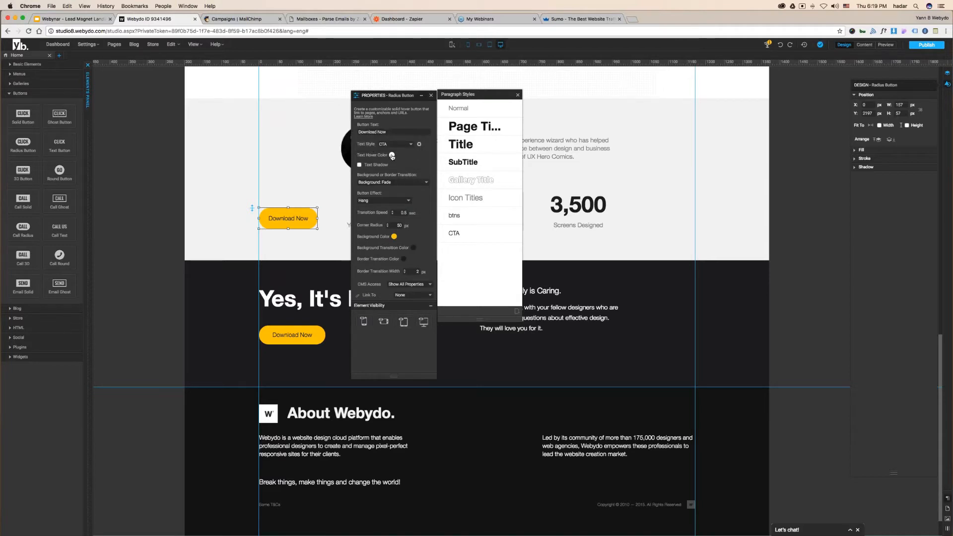
- Keep the text hover colour white and preview the landing page
{"action": "left_click", "coordinate": [392, 155]}
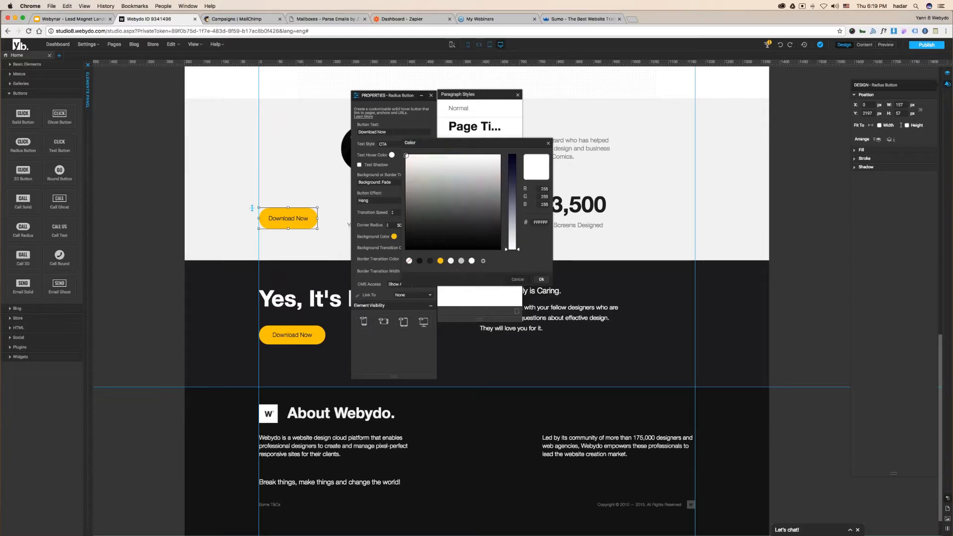
{"action": "left_click", "coordinate": [541, 279]}
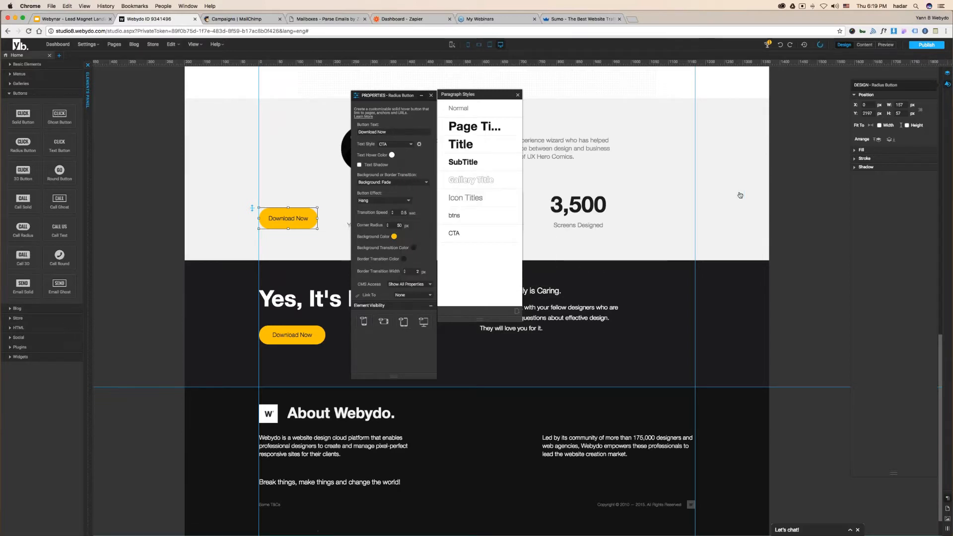
{"action": "left_click", "coordinate": [885, 45]}
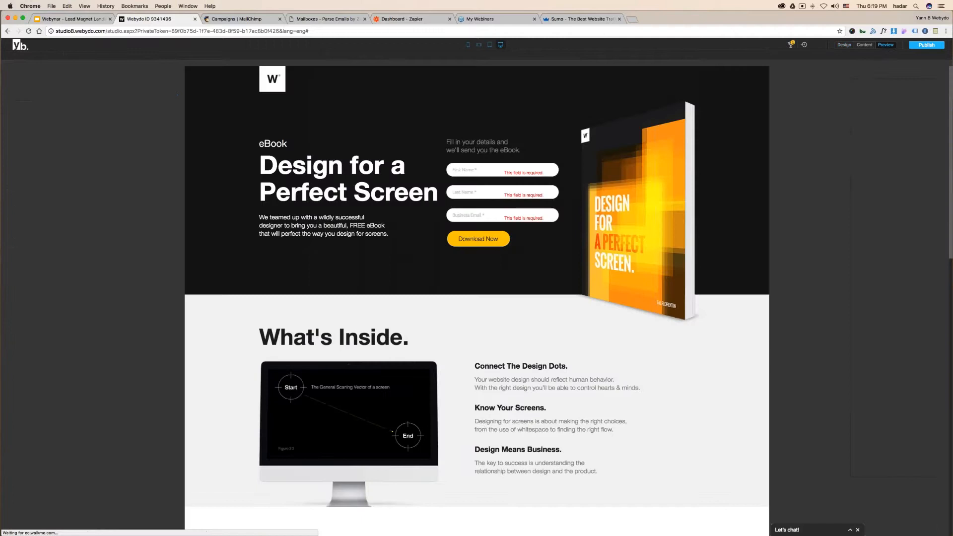
- Scroll down the preview to check the Download Now button's dark hover state
{"action": "scroll", "coordinate": [130, 385], "scroll_direction": "down", "scroll_amount": 15}
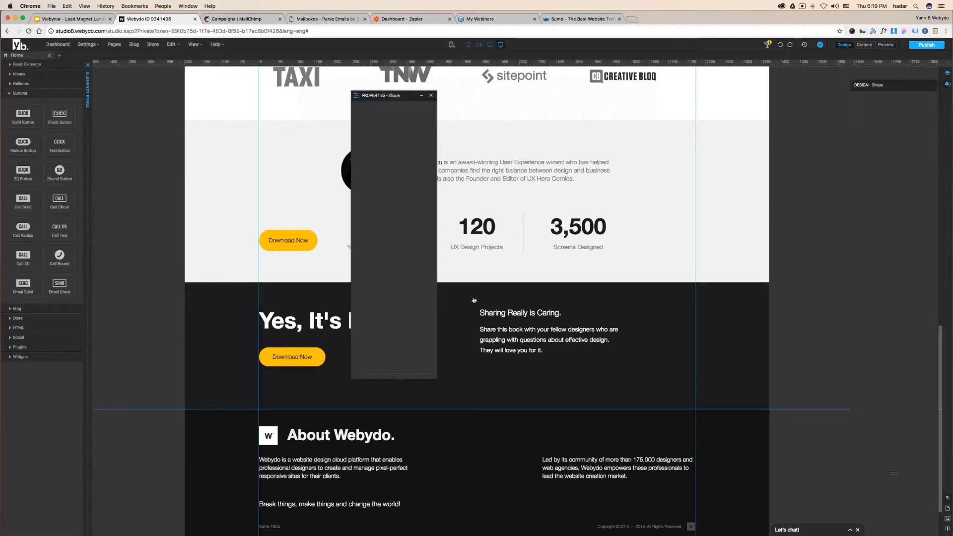
- Delete the upper Download Now button from the stats section and return to the Webynar slides
{"action": "left_click", "coordinate": [288, 239]}
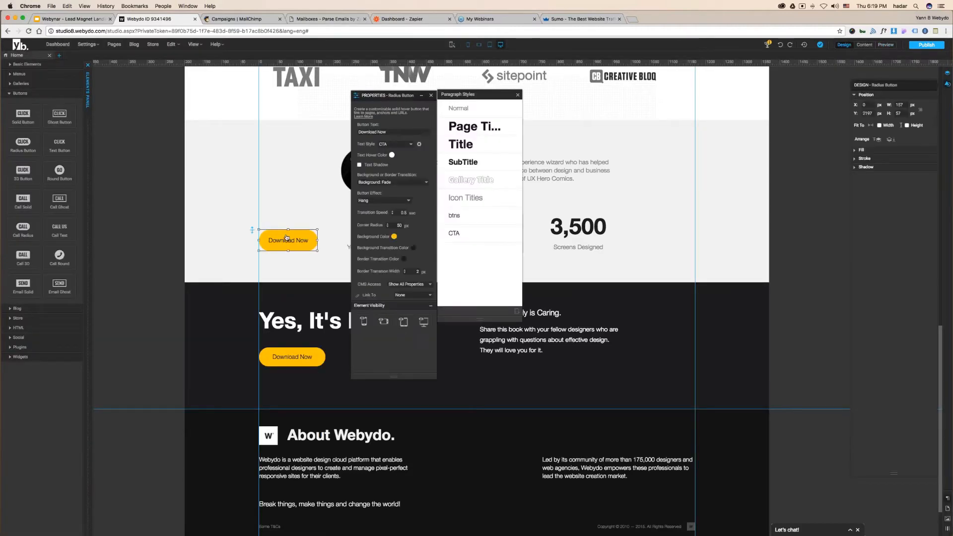
{"action": "key", "text": "Delete"}
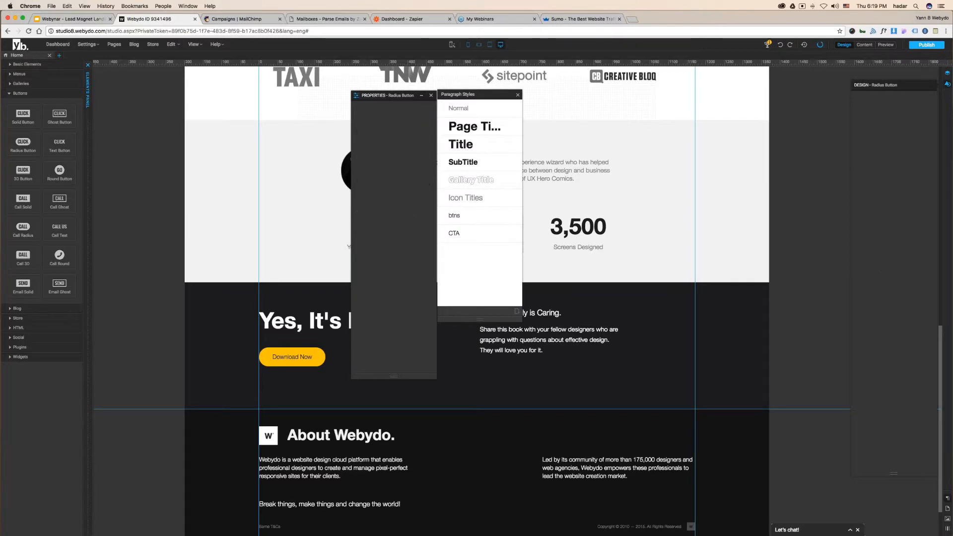
{"action": "key", "text": "ctrl+shift+Tab"}
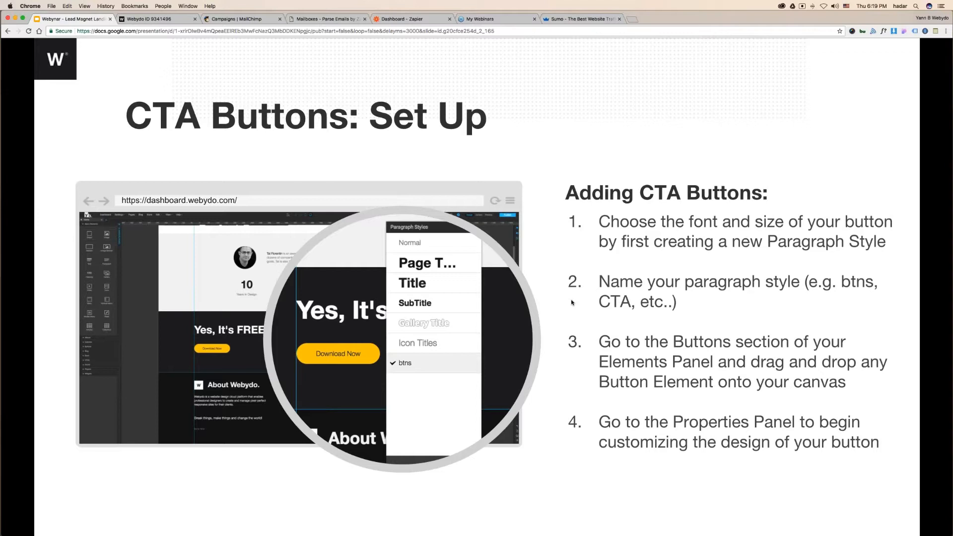
- Advance two slides, past CTA Buttons: Design toward the CRO Tools slide
{"action": "key", "text": "Right"}
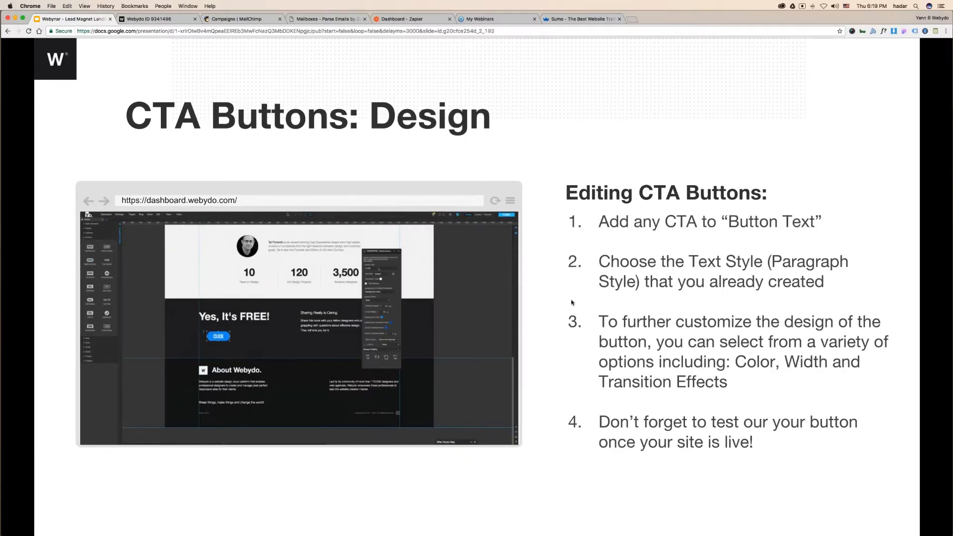
{"action": "key", "text": "Right"}
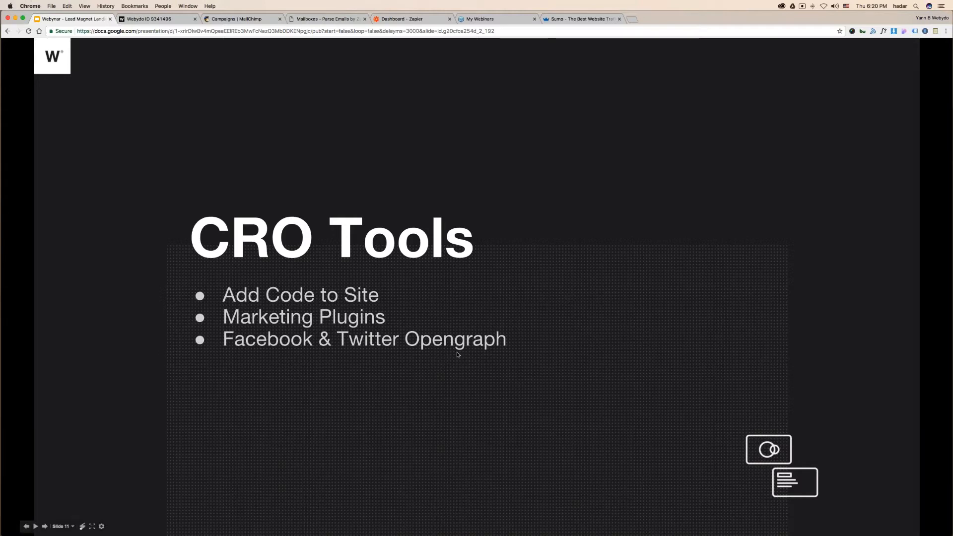
- Go to the 'CRO Tools - Cheat Sheet: Adding Code' slide
{"action": "key", "text": "Right"}
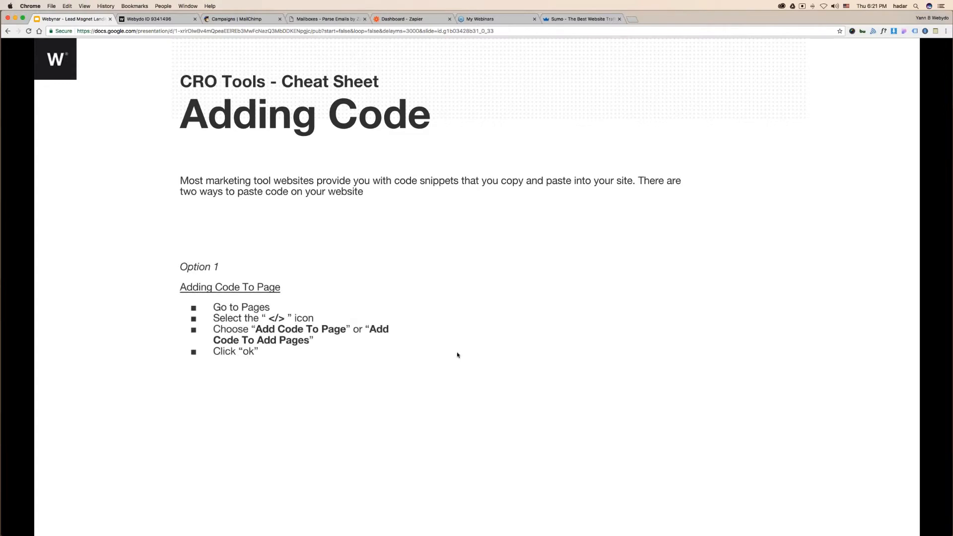
- Back in Webydo, close the floating Properties and Paragraph Styles panels
{"action": "left_click", "coordinate": [149, 19]}
{"action": "left_click", "coordinate": [430, 94]}
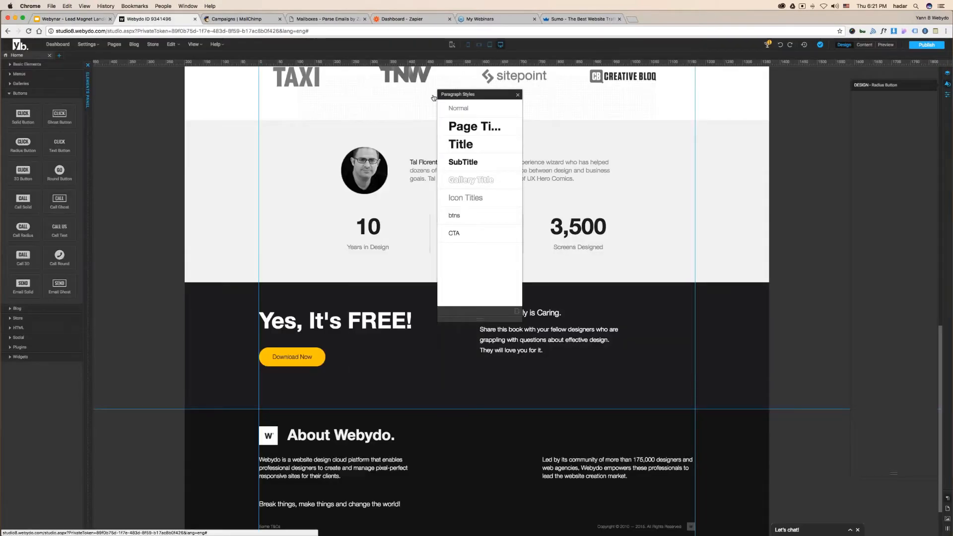
{"action": "left_click", "coordinate": [517, 94]}
- Open the Home page's code settings, compare with the Adding Code slide, then cancel without adding code
{"action": "left_click", "coordinate": [115, 45]}
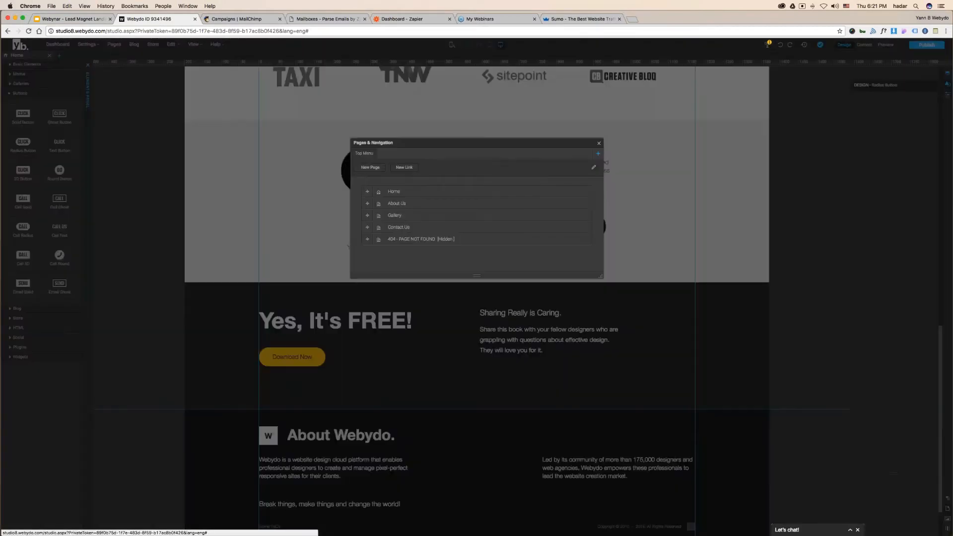
{"action": "mouse_move", "coordinate": [446, 195]}
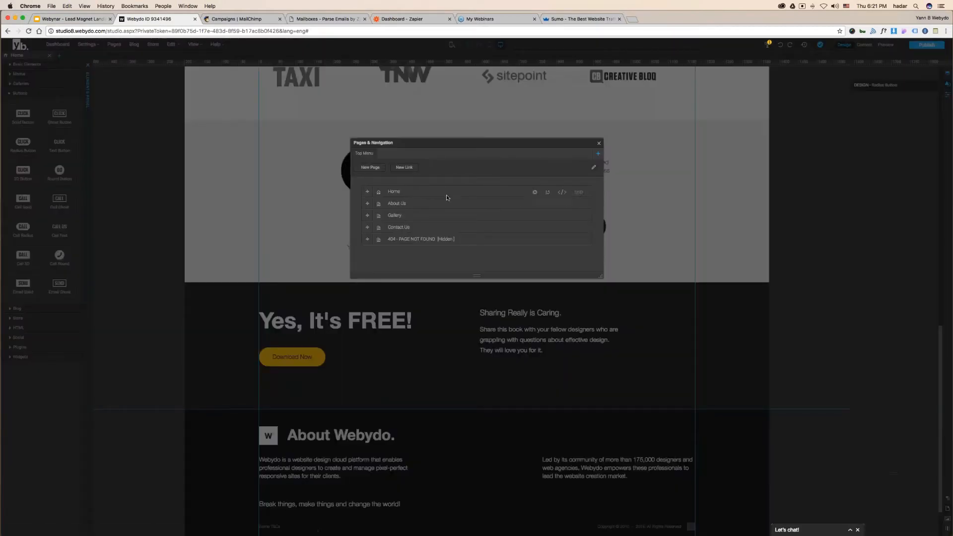
{"action": "left_click", "coordinate": [563, 193]}
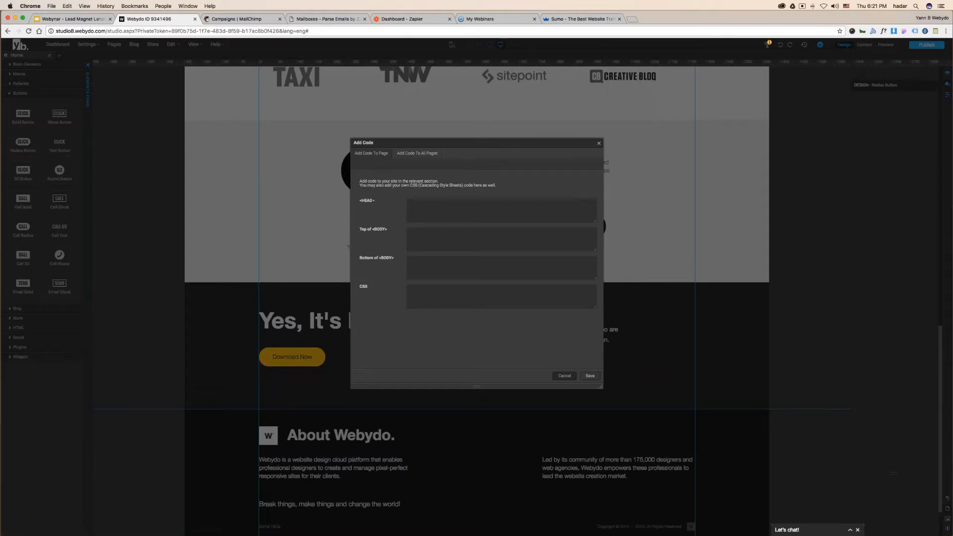
{"action": "left_click", "coordinate": [408, 202]}
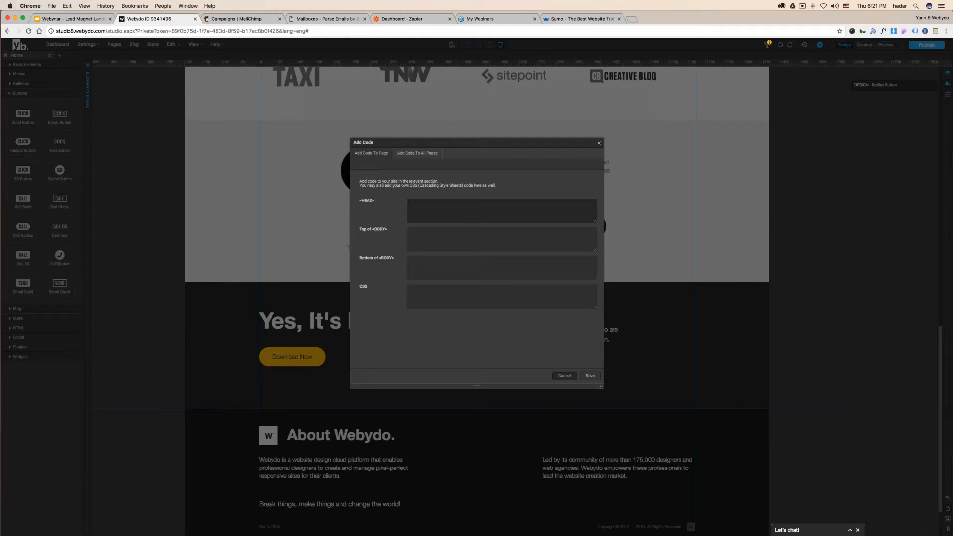
{"action": "left_click", "coordinate": [51, 21]}
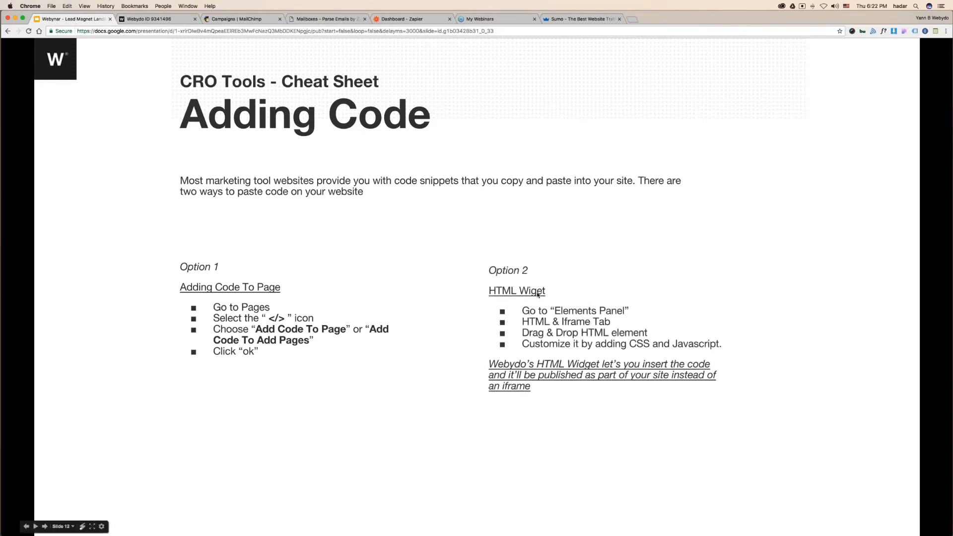
{"action": "left_click", "coordinate": [153, 20]}
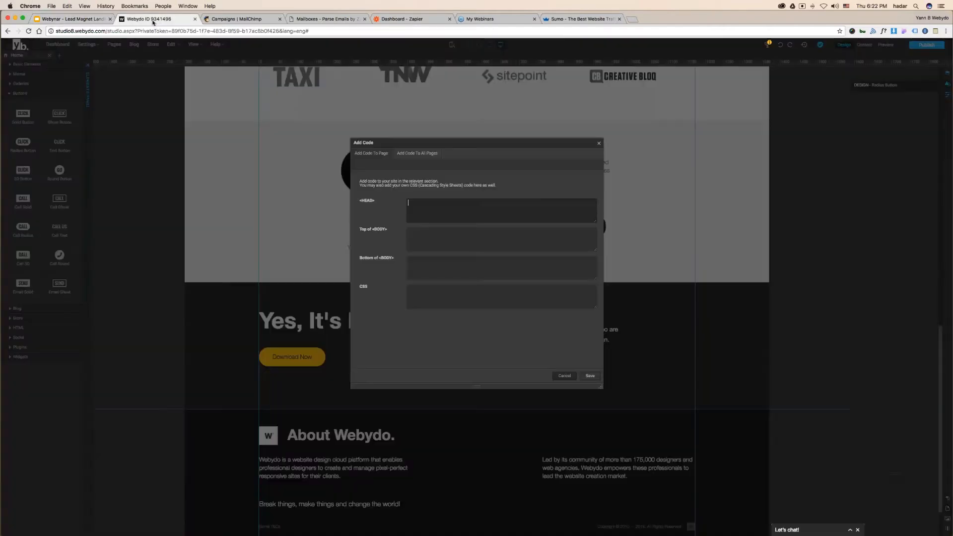
{"action": "left_click", "coordinate": [598, 143]}
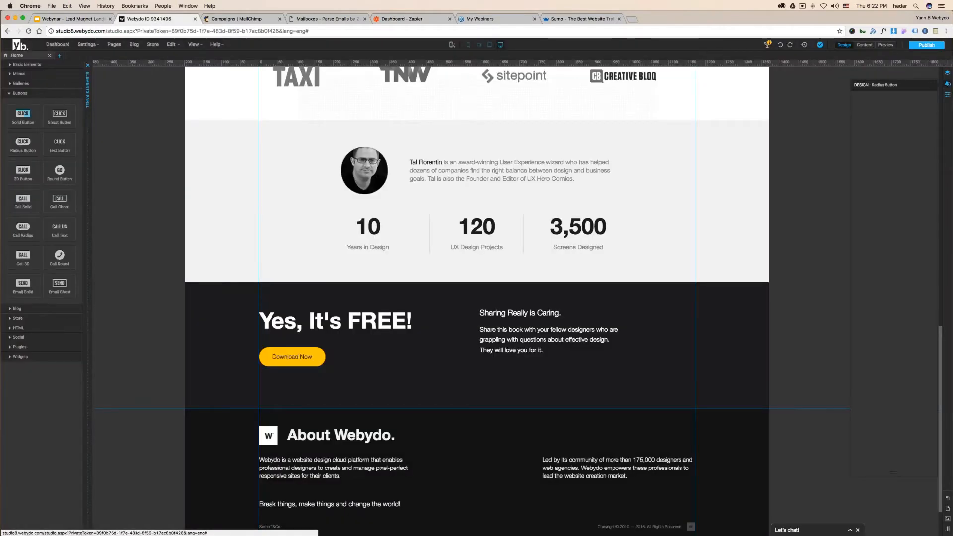
- Place an HTML Widget right of the bio and reveal its advanced head, CSS and JavaScript fields
{"action": "left_click", "coordinate": [20, 94]}
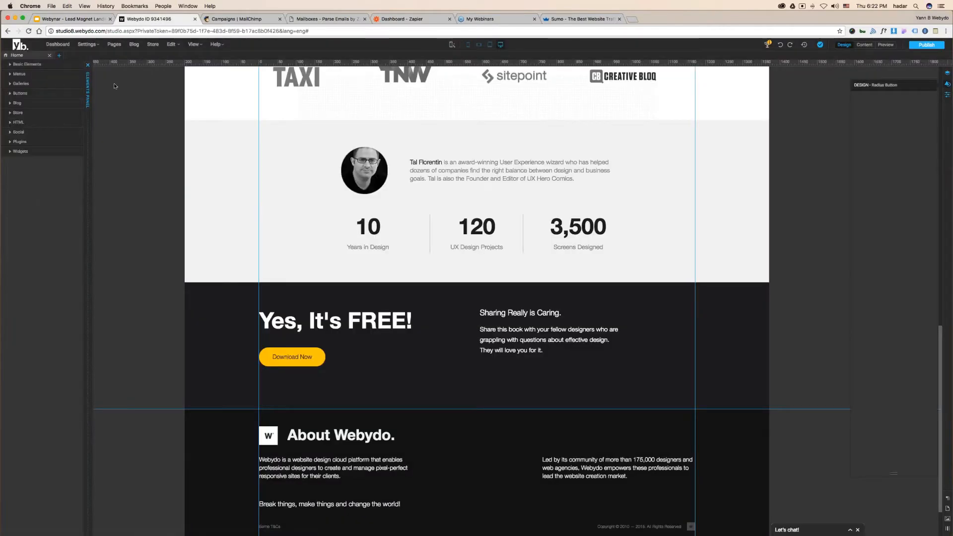
{"action": "left_click", "coordinate": [10, 123]}
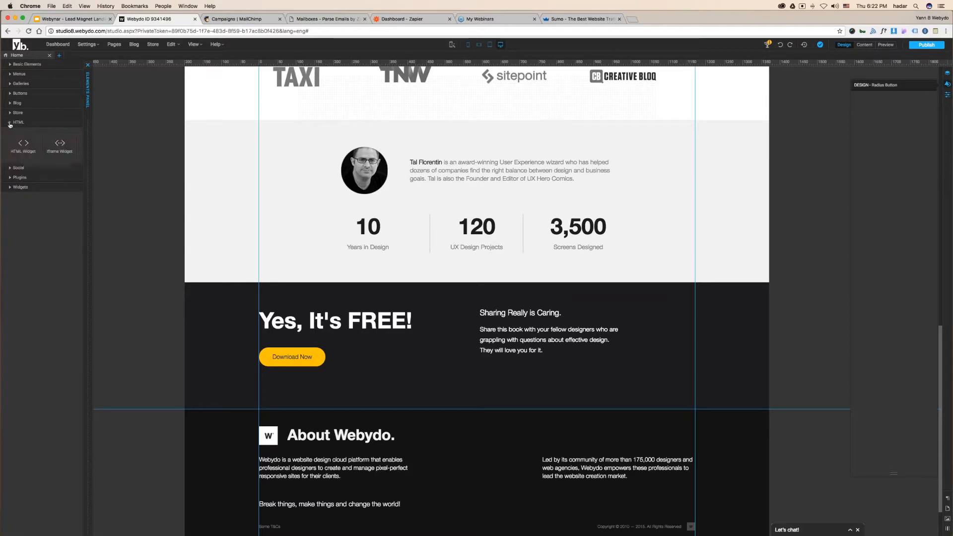
{"action": "left_click_drag", "start_coordinate": [20, 142], "coordinate": [632, 154]}
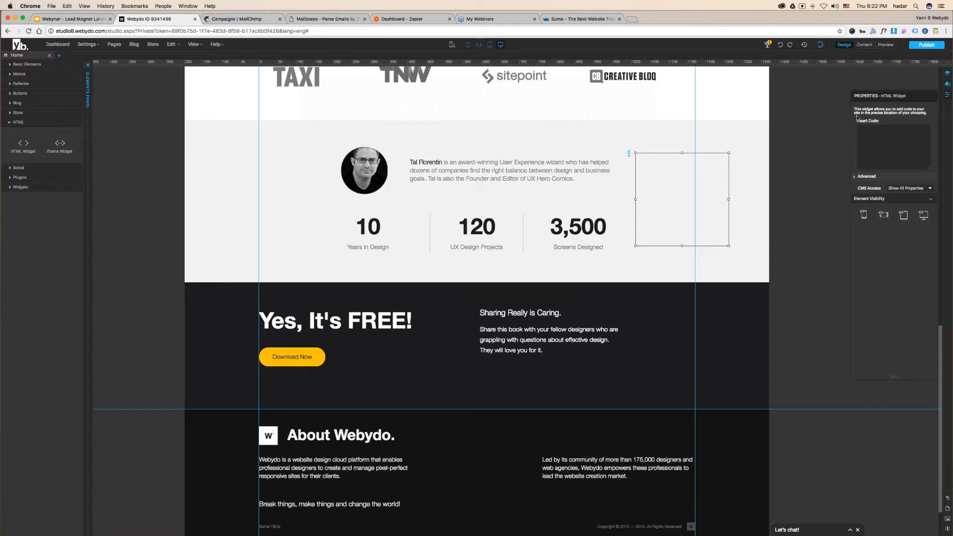
{"action": "left_click_drag", "start_coordinate": [889, 93], "coordinate": [782, 85]}
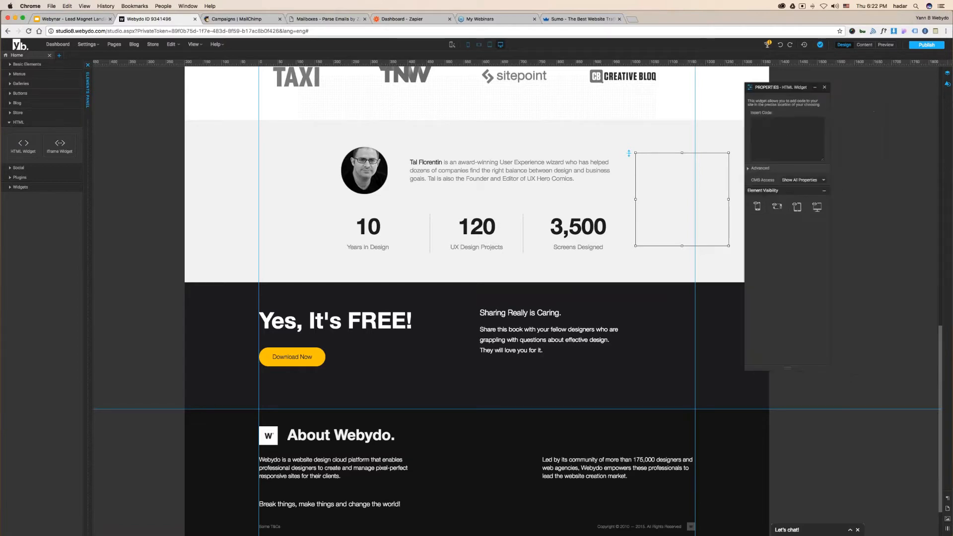
{"action": "left_click", "coordinate": [748, 169]}
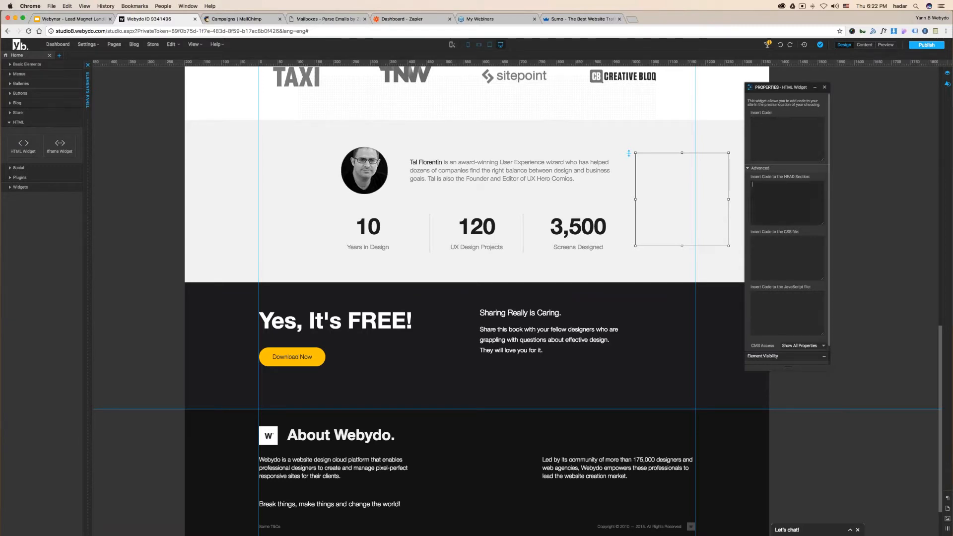
- Close the widget's properties and delete the empty HTML widget from the page
{"action": "left_click", "coordinate": [824, 88]}
{"action": "left_click_drag", "start_coordinate": [674, 171], "coordinate": [692, 166]}
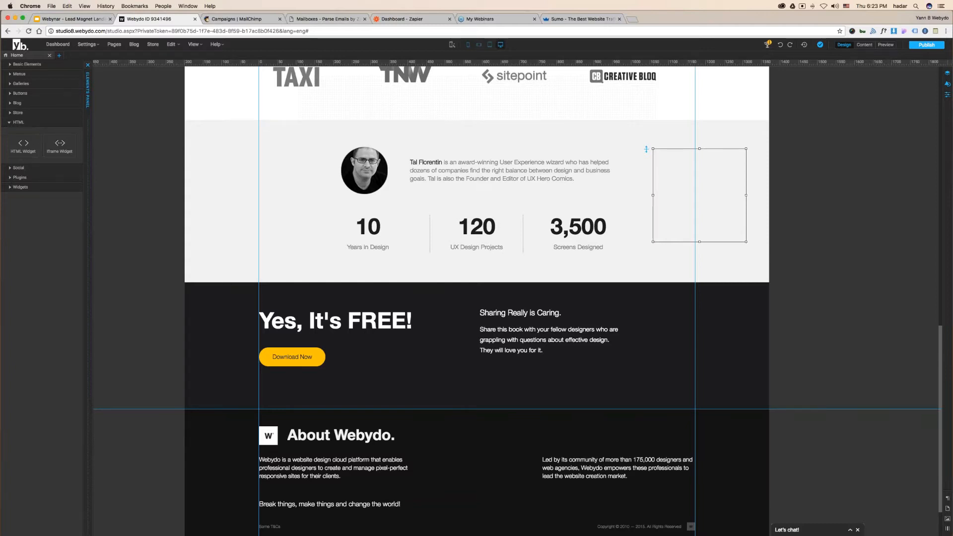
{"action": "key", "text": "Delete"}
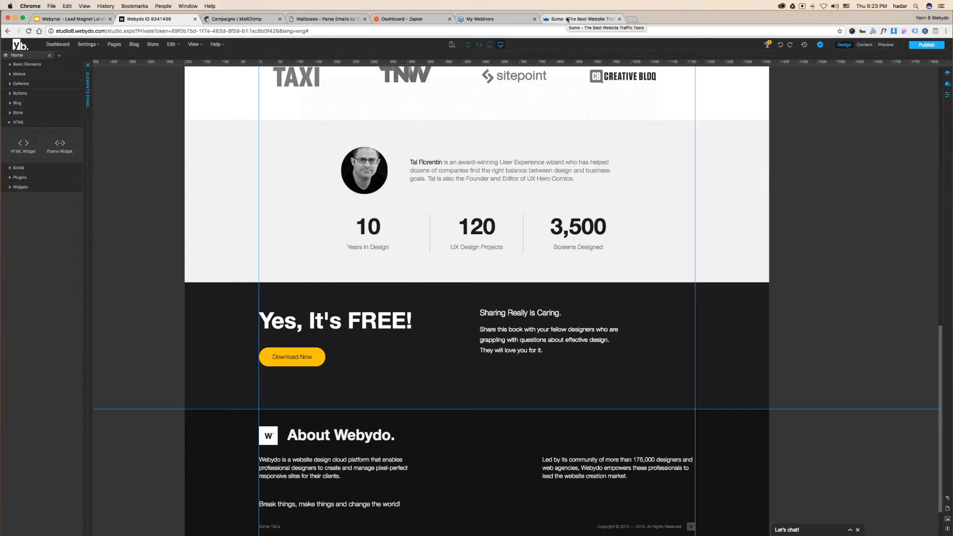
- From the Sumo tab, load webydo.com in a new tab and scroll down its homepage
{"action": "left_click", "coordinate": [567, 19]}
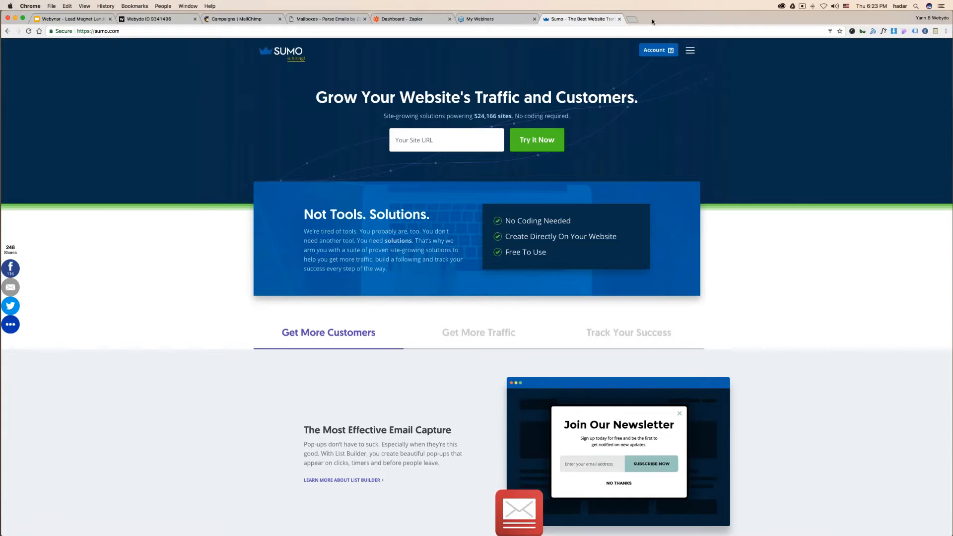
{"action": "left_click", "coordinate": [633, 20]}
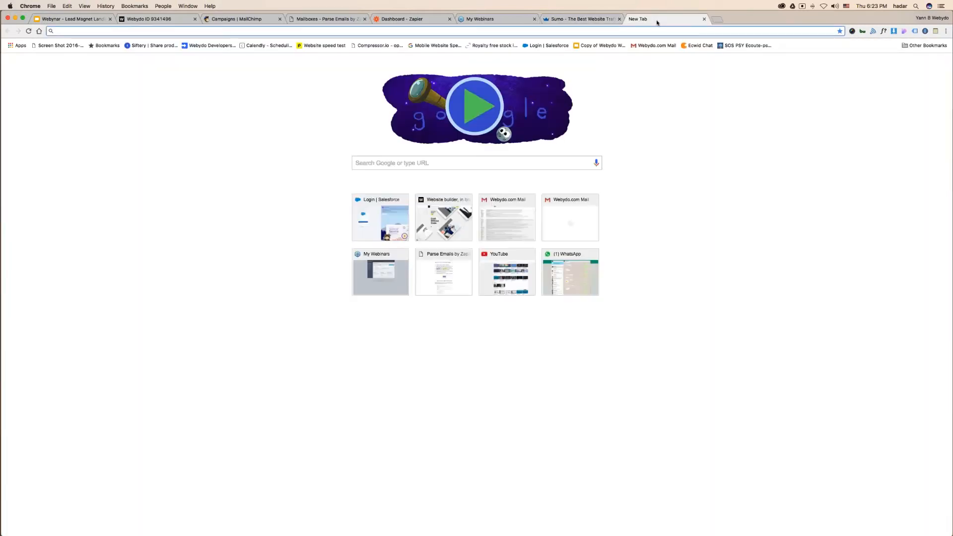
{"action": "type", "text": "webydo.com"}
{"action": "key", "text": "Return"}
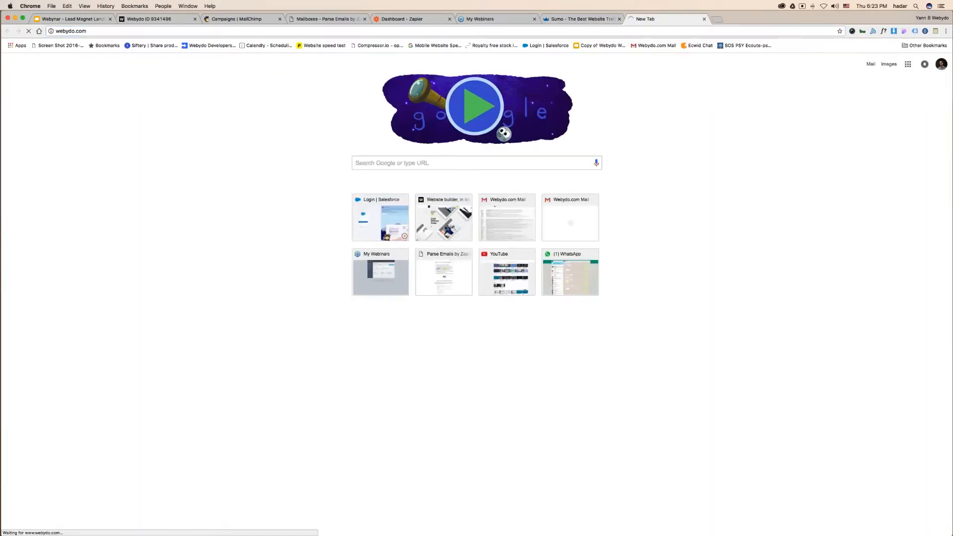
{"action": "scroll", "coordinate": [495, 361], "scroll_direction": "down", "scroll_amount": 10}
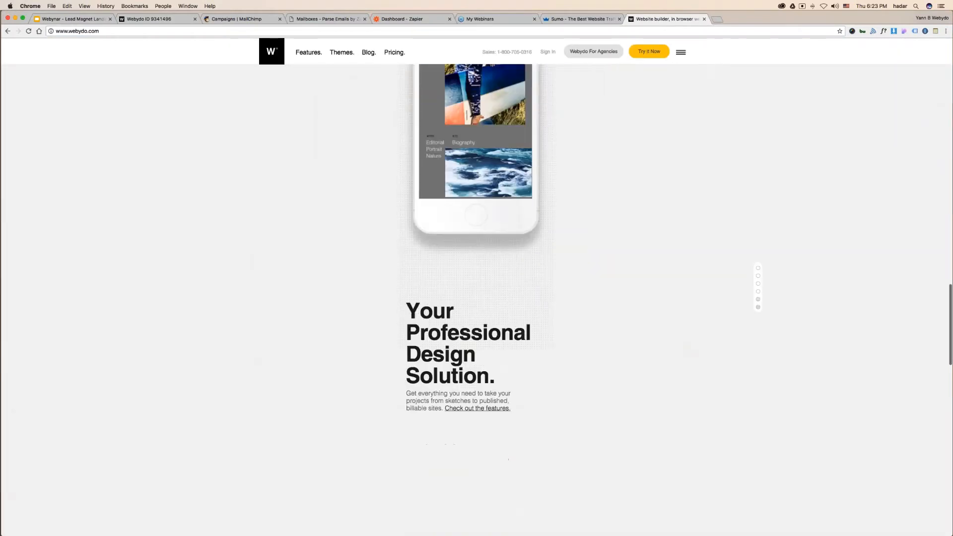
{"action": "scroll", "coordinate": [493, 359], "scroll_direction": "down", "scroll_amount": 15}
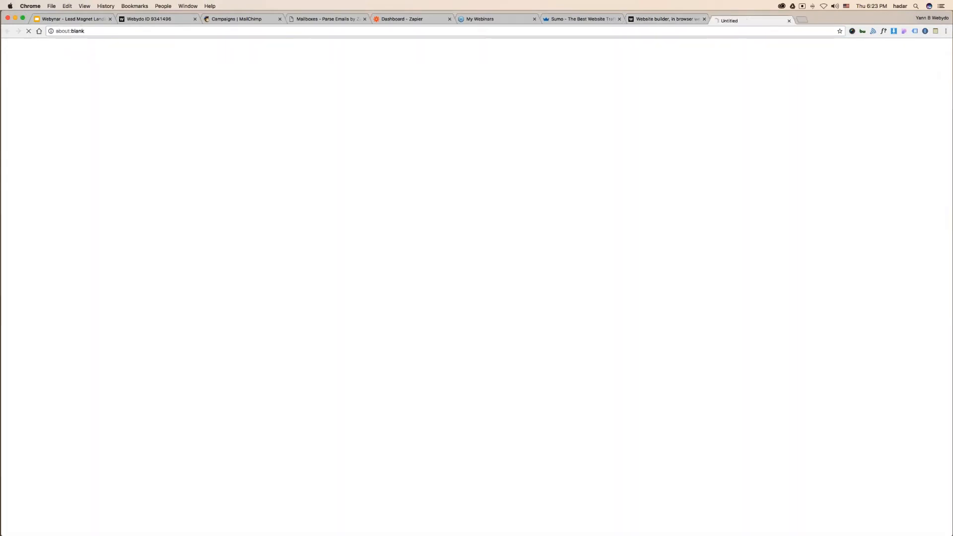
- Open Webydo's live demo page, then close it and the Webydo tab to return to Sumo
{"action": "left_click", "coordinate": [541, 527]}
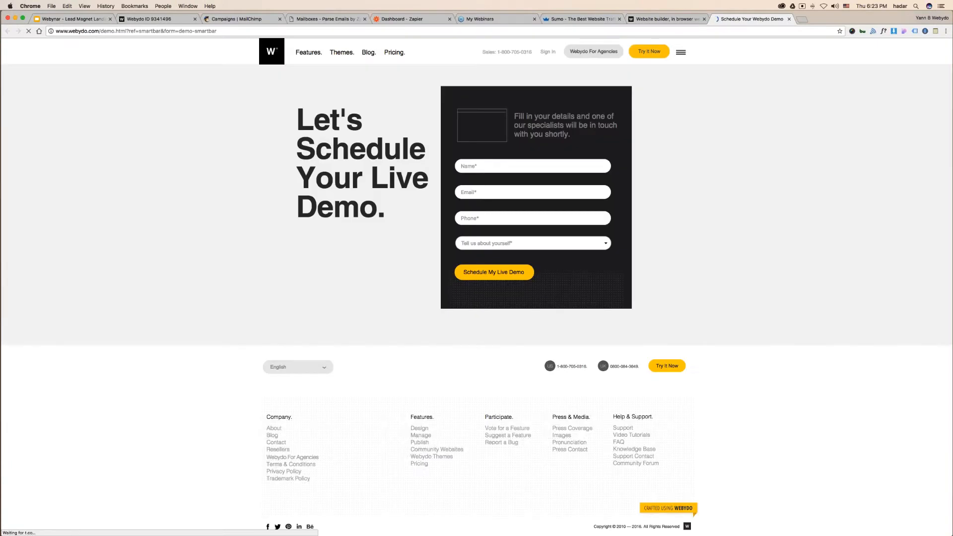
{"action": "left_click", "coordinate": [789, 19]}
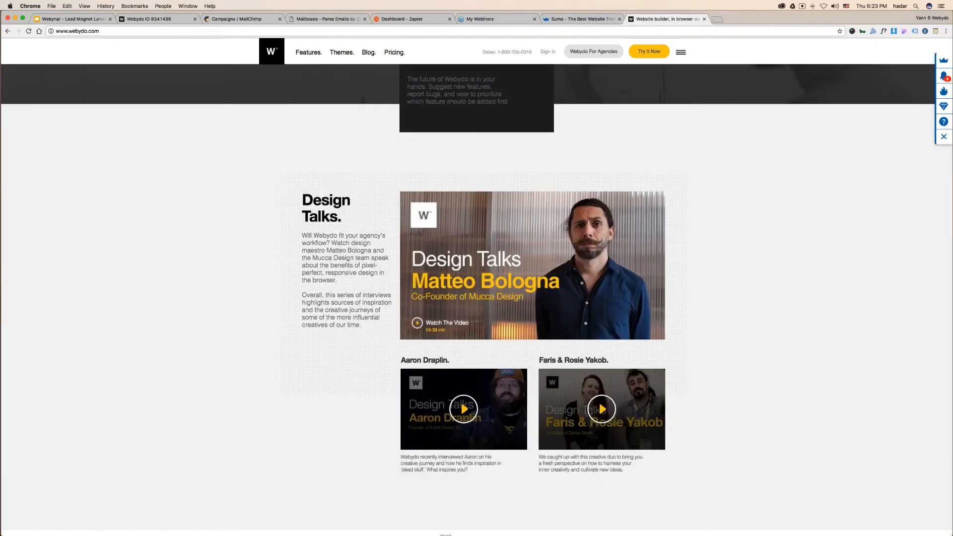
{"action": "left_click", "coordinate": [703, 19]}
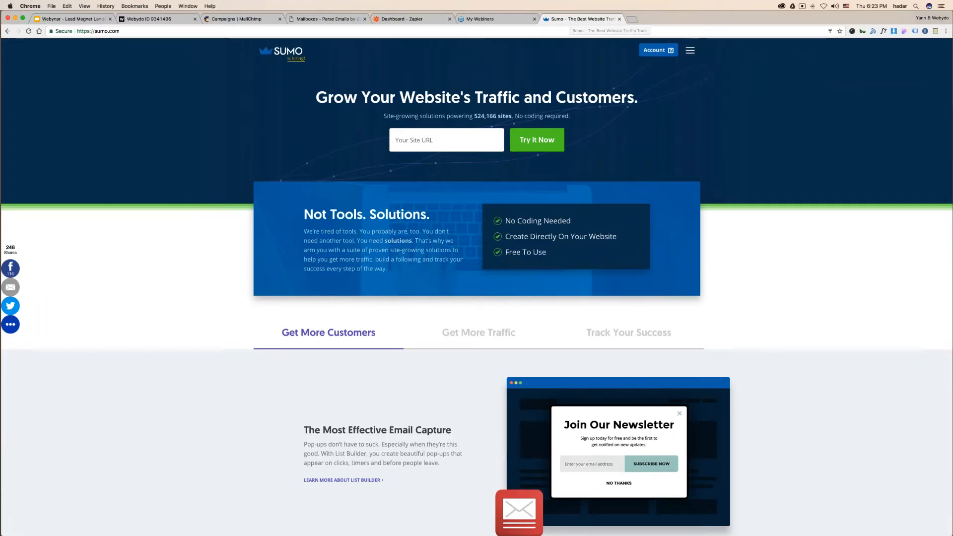
- Log out of the current Sumo account and sign in with the other saved account
{"action": "mouse_move", "coordinate": [662, 64]}
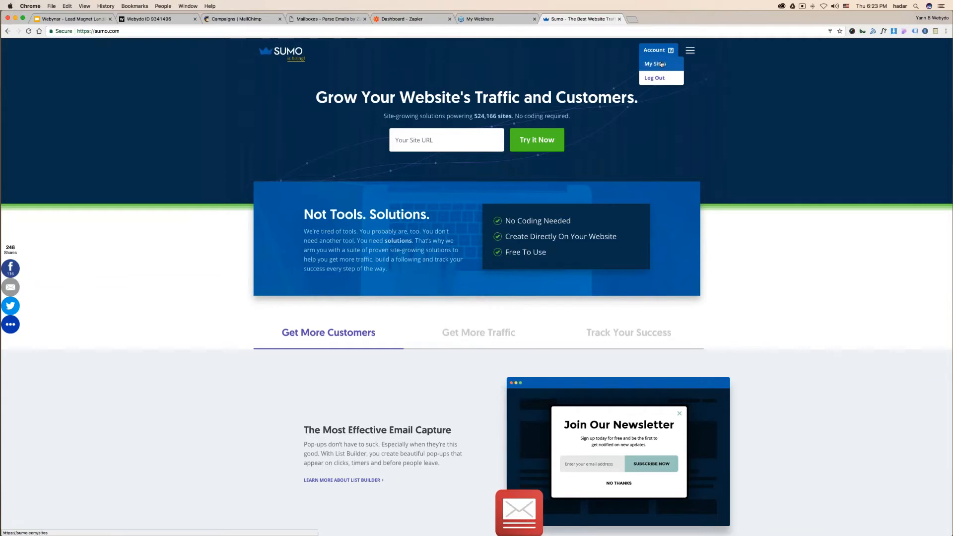
{"action": "left_click", "coordinate": [662, 64]}
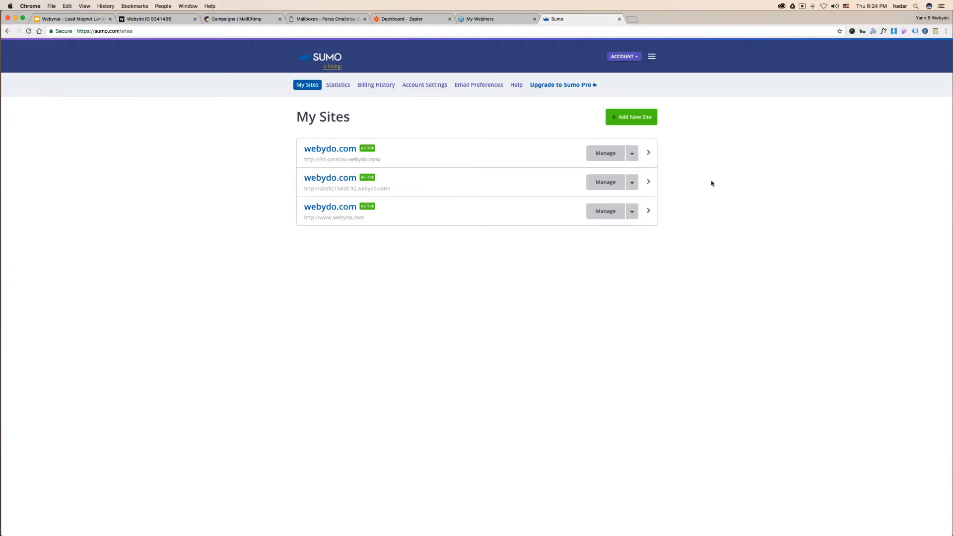
{"action": "left_click", "coordinate": [636, 57]}
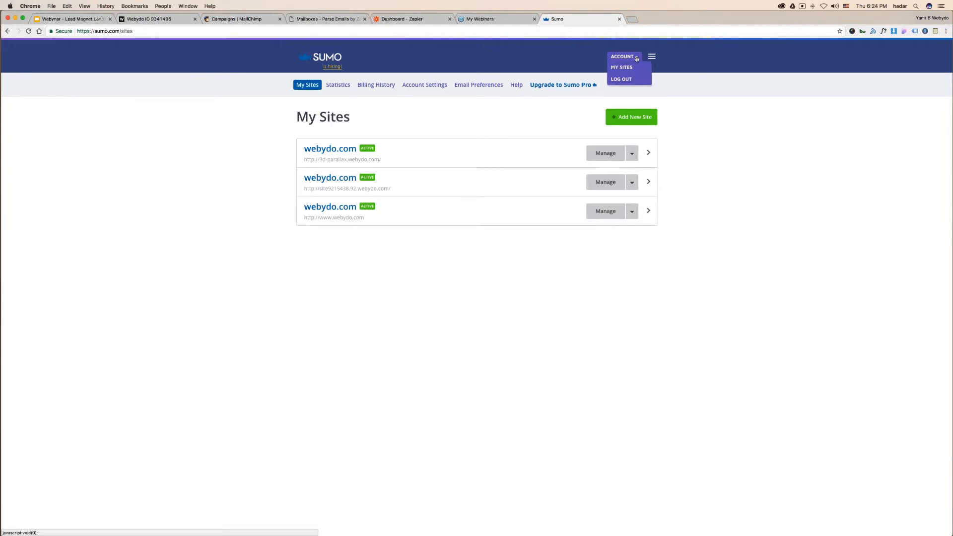
{"action": "left_click", "coordinate": [621, 79]}
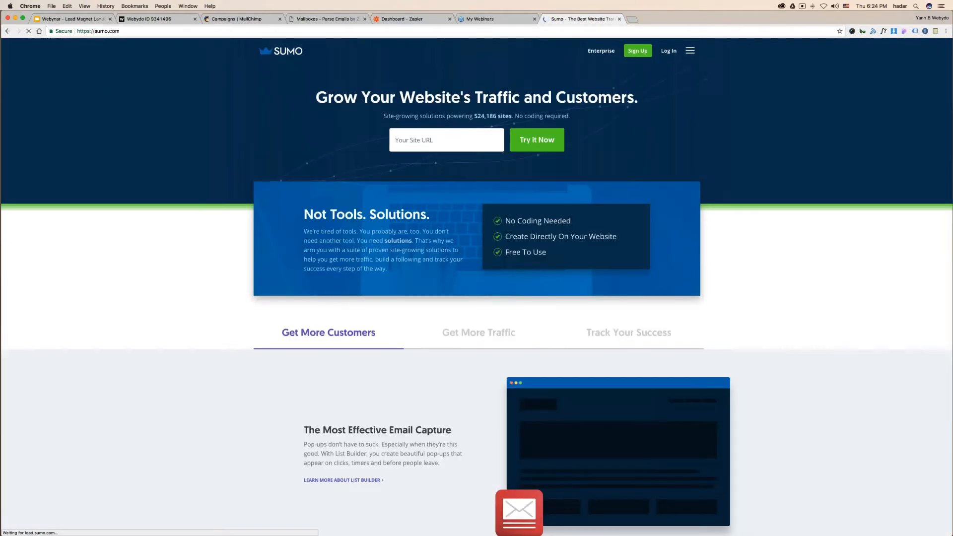
{"action": "left_click", "coordinate": [671, 52]}
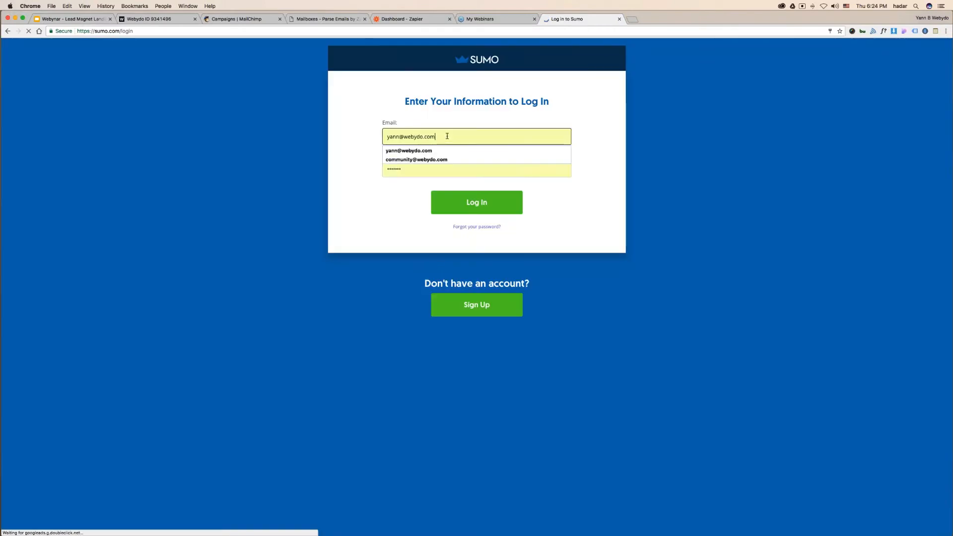
{"action": "left_click", "coordinate": [306, 127]}
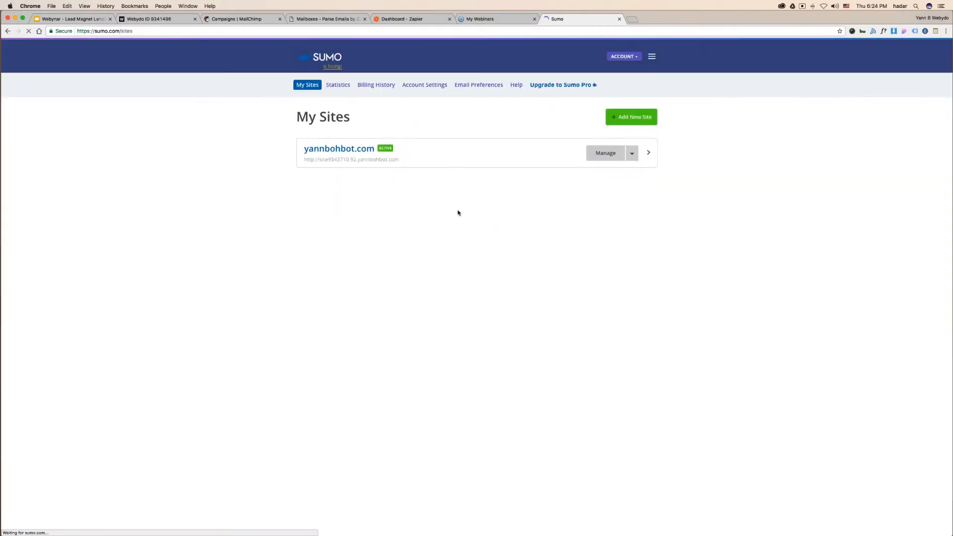
- Delete the account's only registered site, then go back to the Webydo editor
{"action": "left_click", "coordinate": [632, 153]}
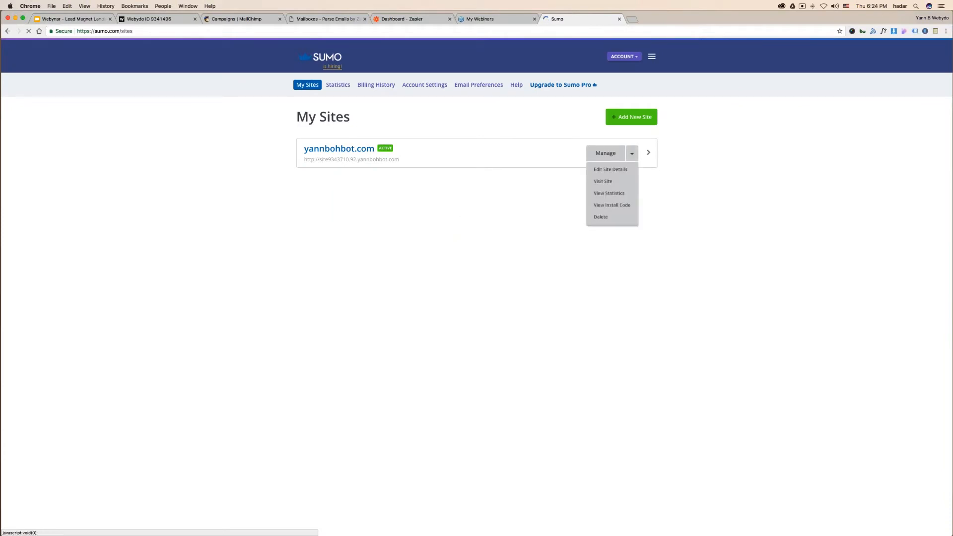
{"action": "left_click", "coordinate": [612, 217]}
{"action": "left_click", "coordinate": [615, 218]}
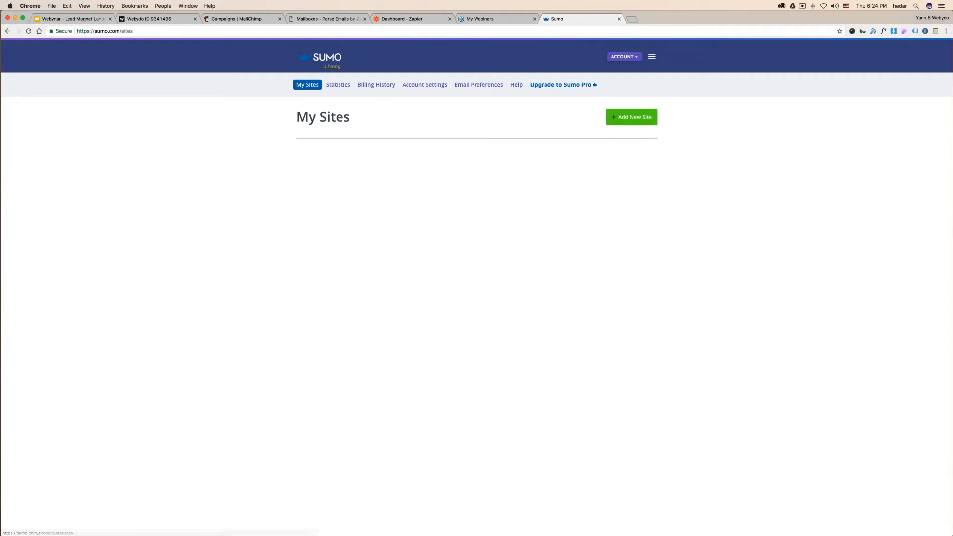
{"action": "left_click", "coordinate": [148, 19]}
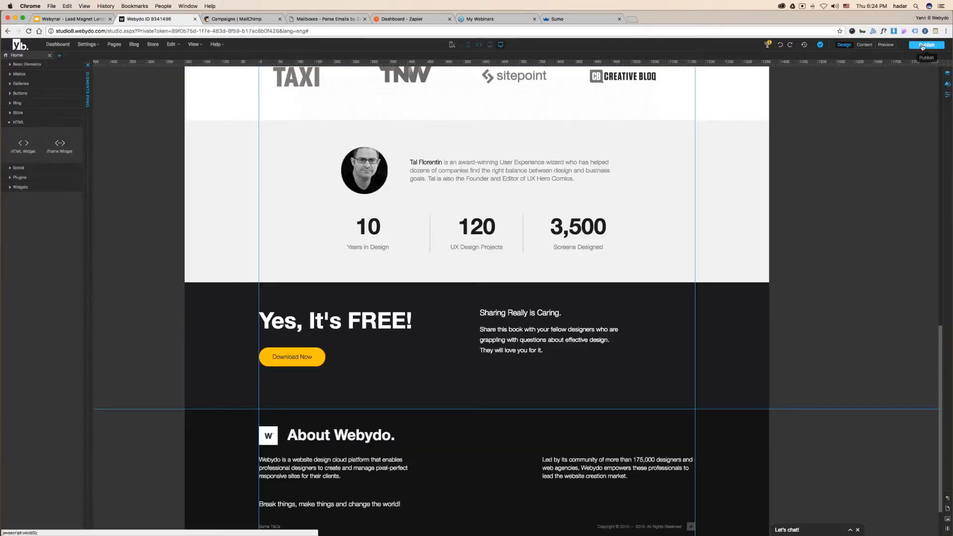
- Publish the eBook landing page, check it live, then open the Webydo dashboard's site list
{"action": "left_click", "coordinate": [922, 47]}
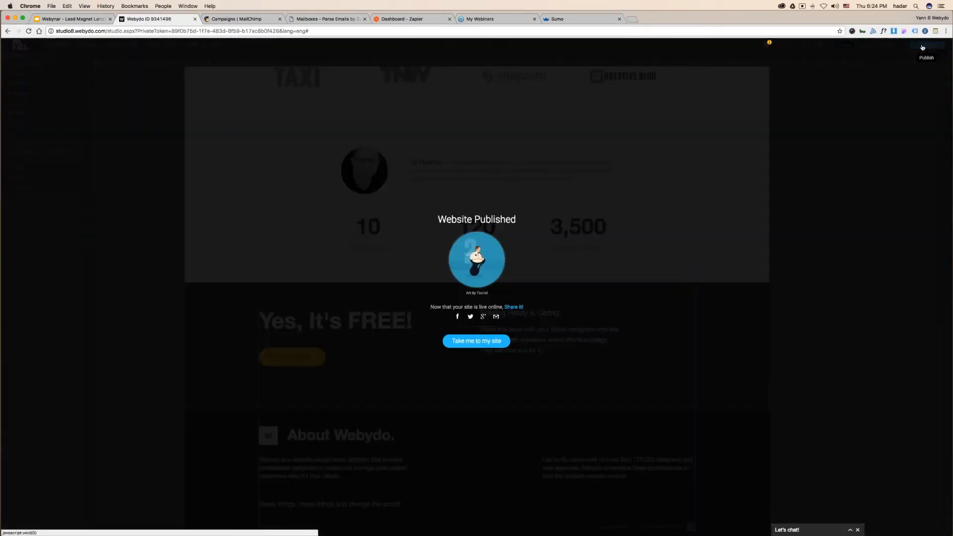
{"action": "left_click", "coordinate": [475, 341]}
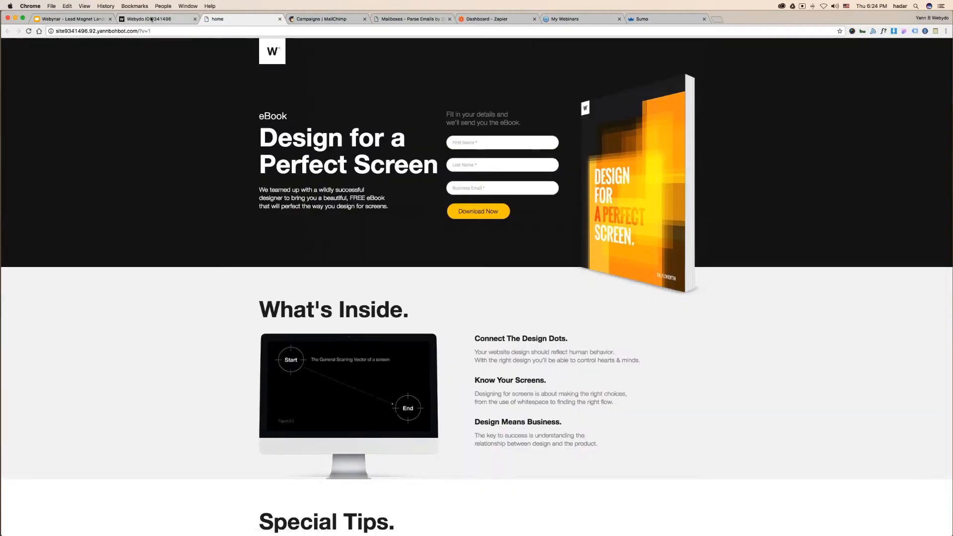
{"action": "left_click_drag", "start_coordinate": [96, 31], "coordinate": [55, 30]}
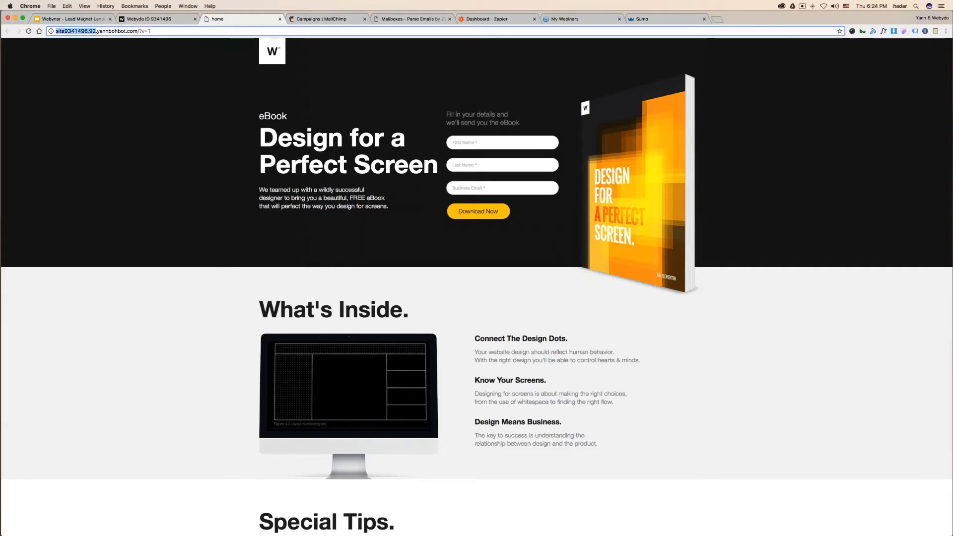
{"action": "left_click", "coordinate": [140, 19]}
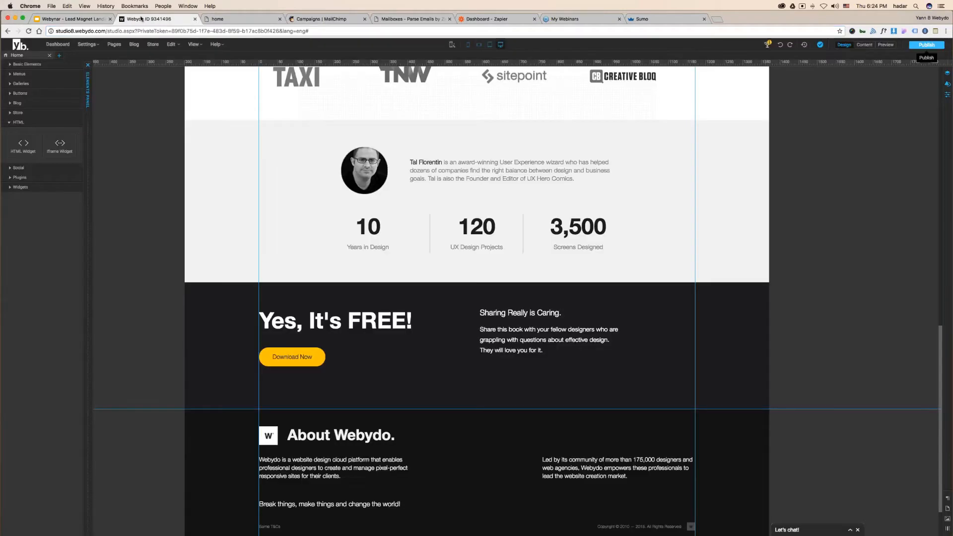
{"action": "left_click", "coordinate": [57, 44]}
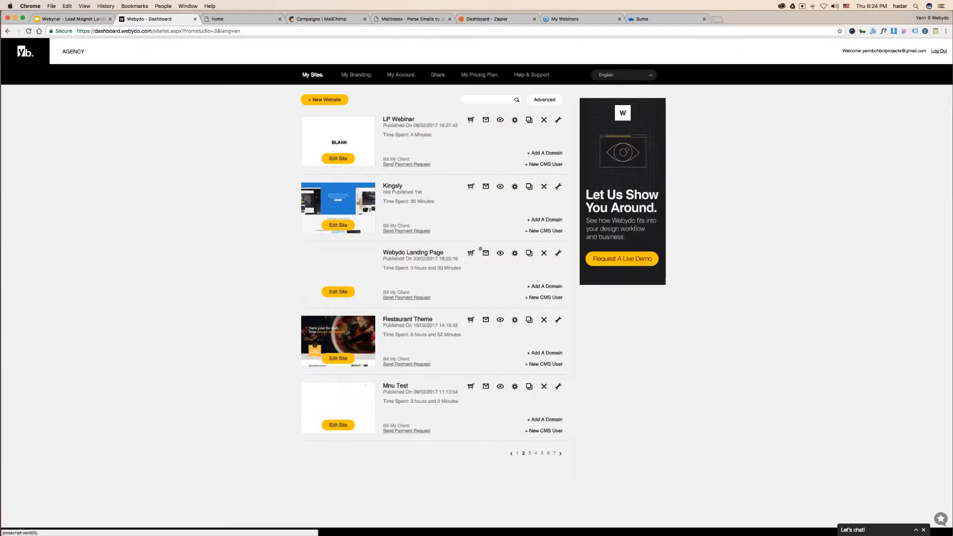
- Open the landing page site's Domain & Email settings and start adding a new domain
{"action": "left_click", "coordinate": [514, 253]}
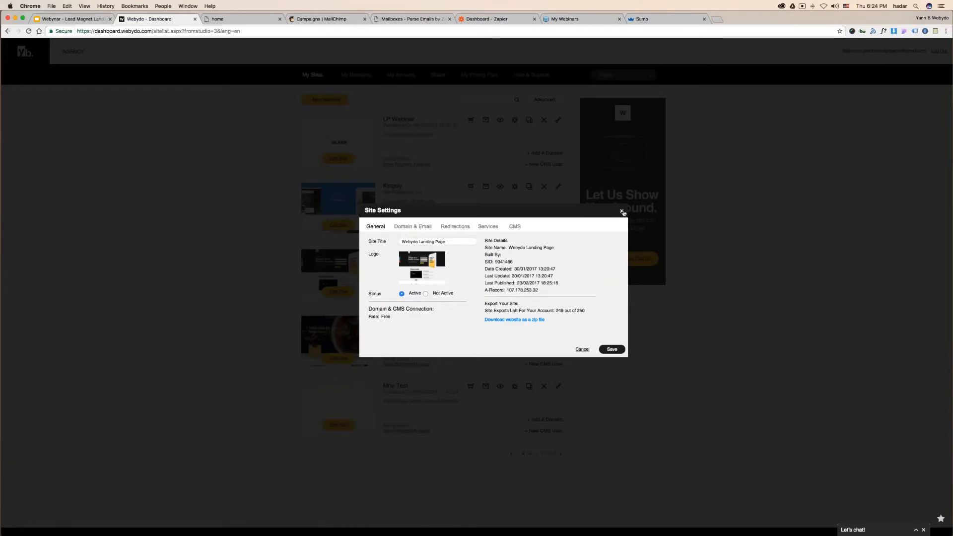
{"action": "left_click", "coordinate": [621, 211]}
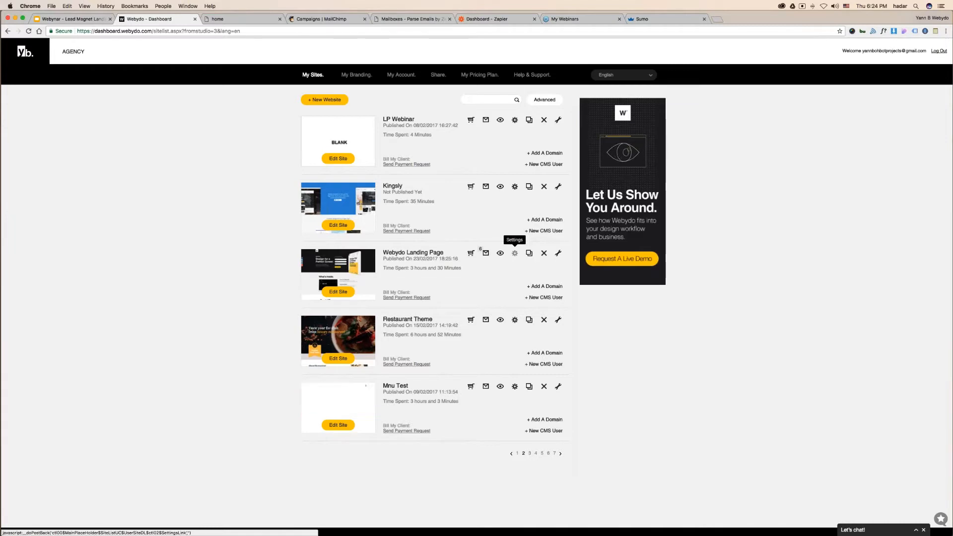
{"action": "left_click", "coordinate": [514, 253]}
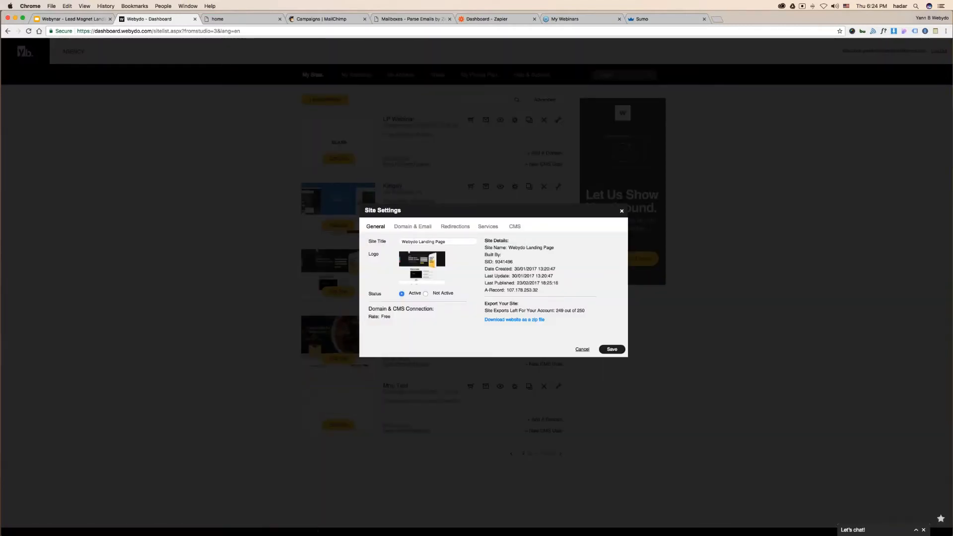
{"action": "left_click", "coordinate": [405, 242]}
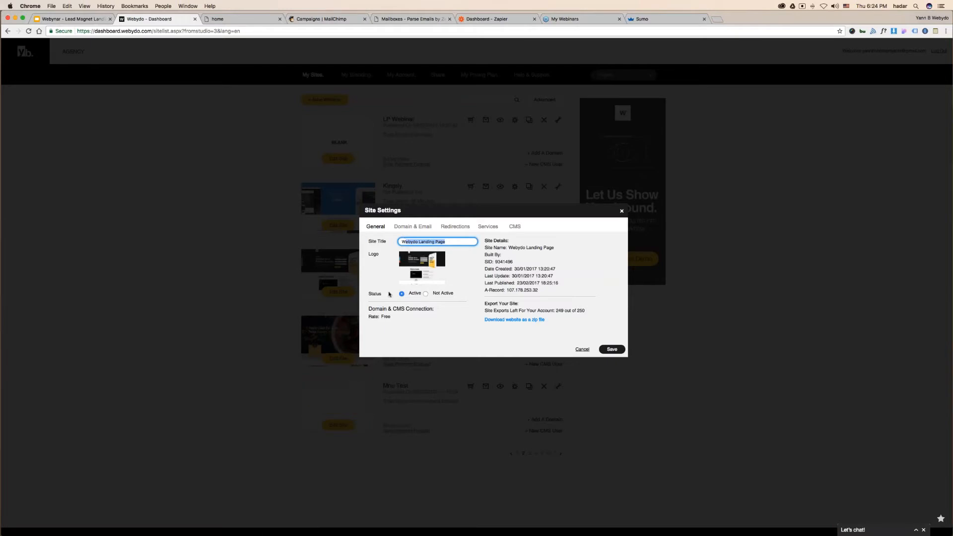
{"action": "left_click", "coordinate": [411, 226]}
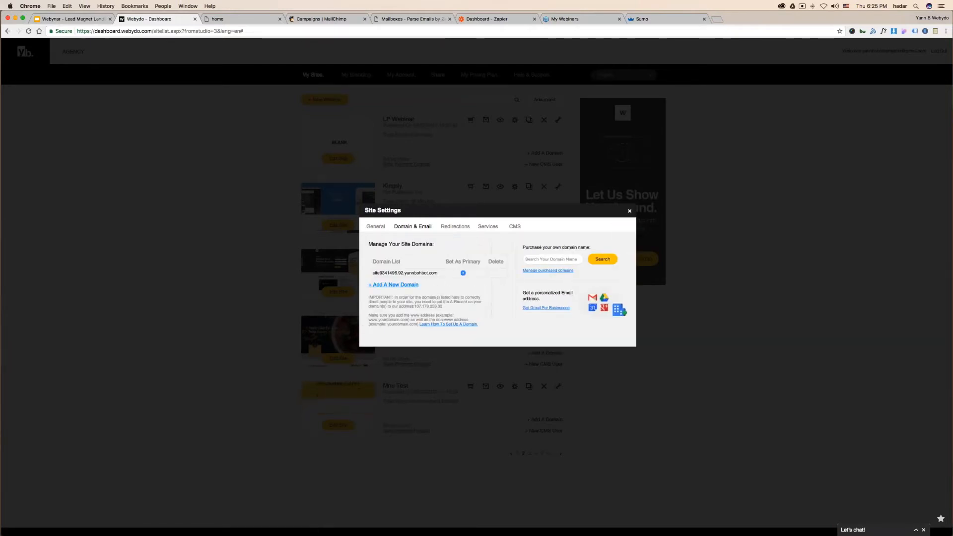
{"action": "left_click", "coordinate": [394, 284]}
- Add lp-perfect-screen.yannbohbot.com as a domain, make it primary, and reopen the landing page
{"action": "left_click", "coordinate": [446, 300]}
{"action": "type", "text": "design-"}
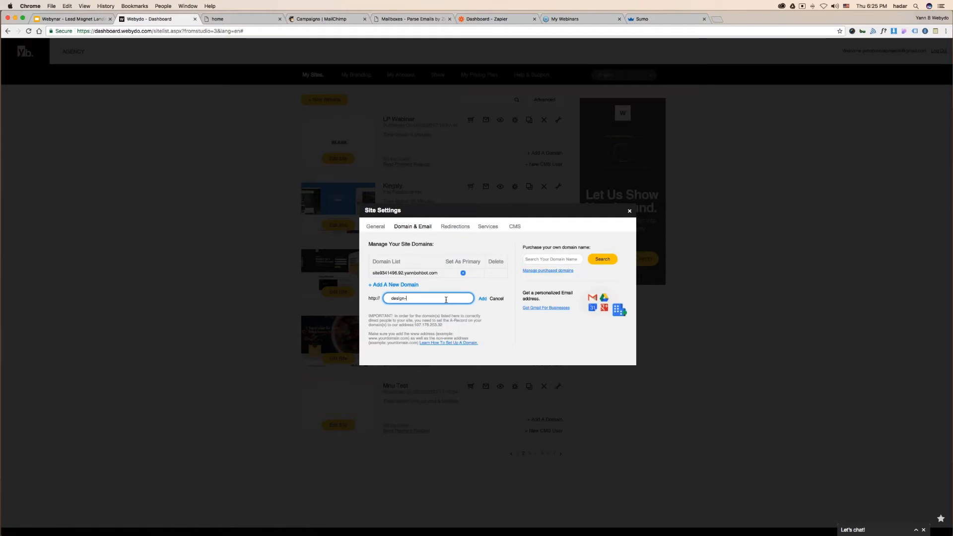
{"action": "key", "text": "BackSpace"}
{"action": "key", "text": "BackSpace"}
{"action": "key", "text": "BackSpace"}
{"action": "key", "text": "BackSpace"}
{"action": "key", "text": "BackSpace"}
{"action": "key", "text": "BackSpace"}
{"action": "type", "text": "lp"}
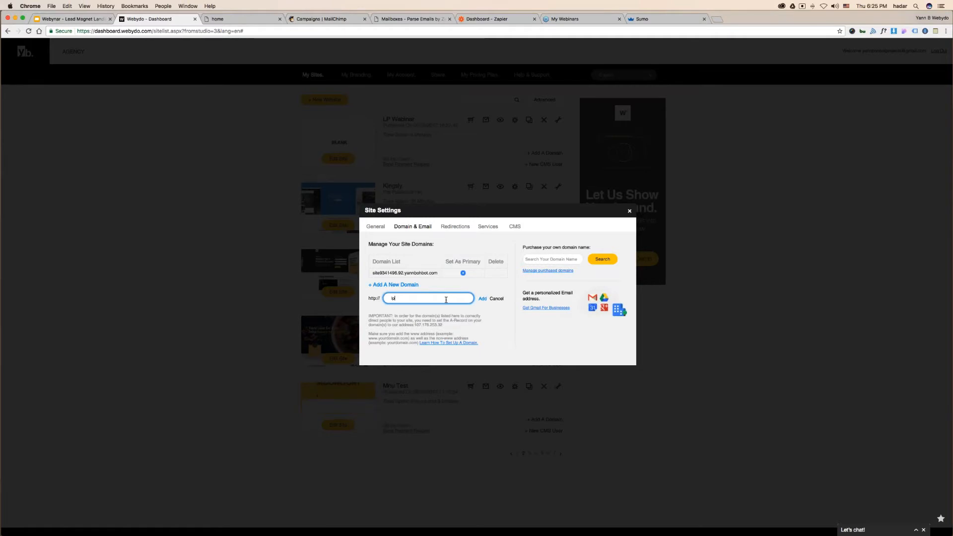
{"action": "type", "text": "-pe"}
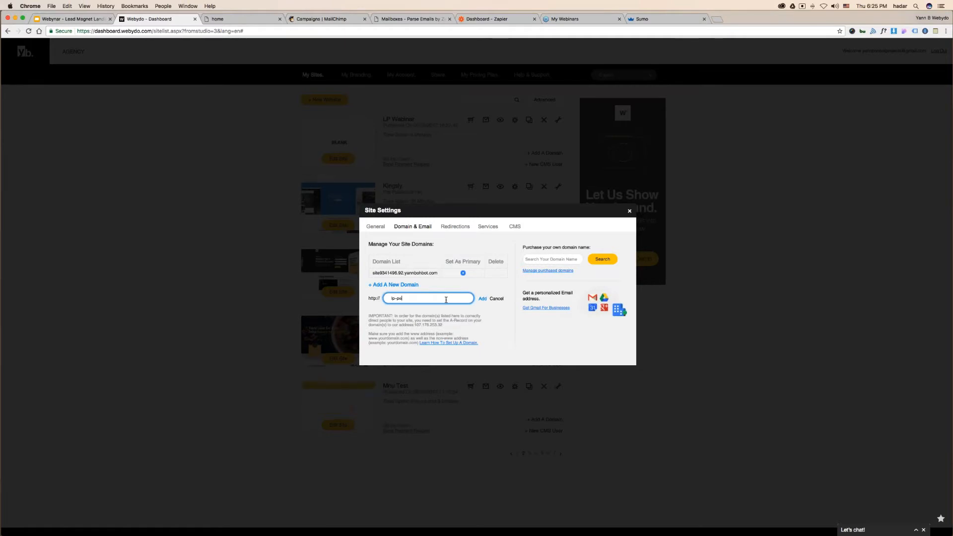
{"action": "type", "text": "rfect-screen.yannbohbot.com"}
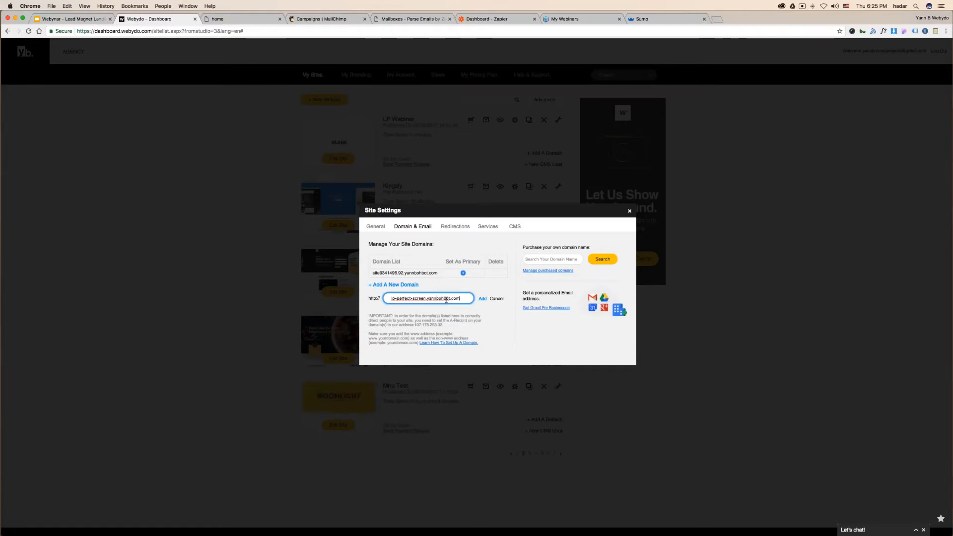
{"action": "left_click", "coordinate": [482, 298]}
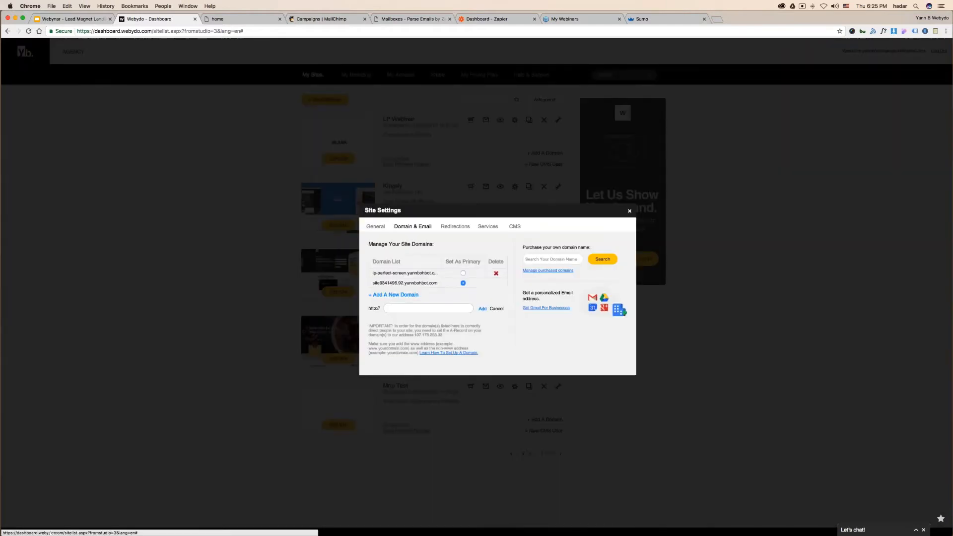
{"action": "left_click", "coordinate": [462, 273]}
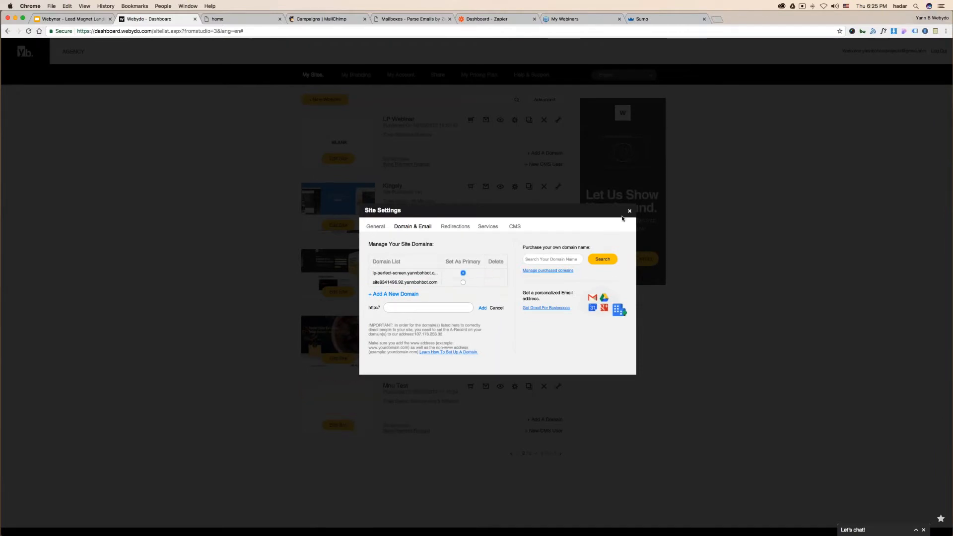
{"action": "left_click", "coordinate": [631, 212]}
{"action": "left_click", "coordinate": [338, 159]}
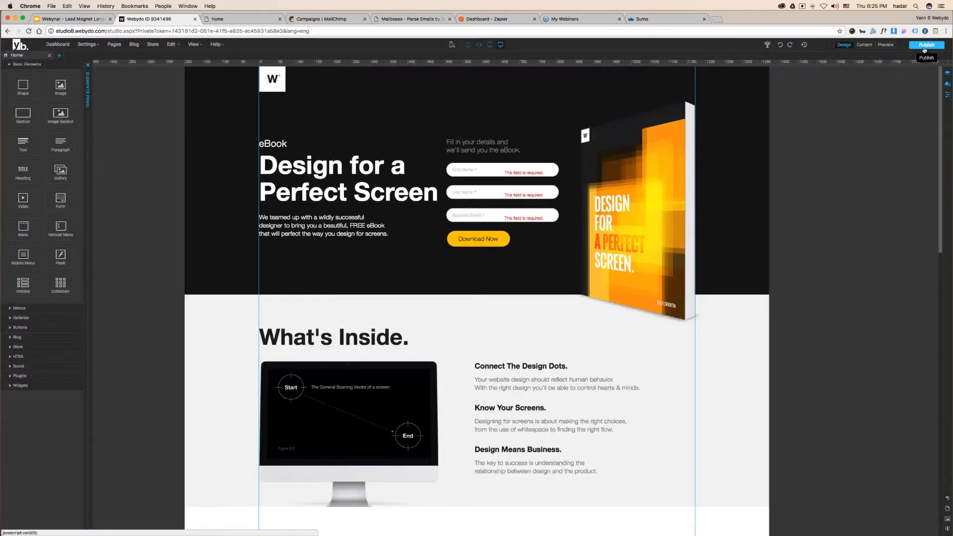
- Republish the landing page and copy its new lp-perfect-screen live address
{"action": "left_click", "coordinate": [924, 46]}
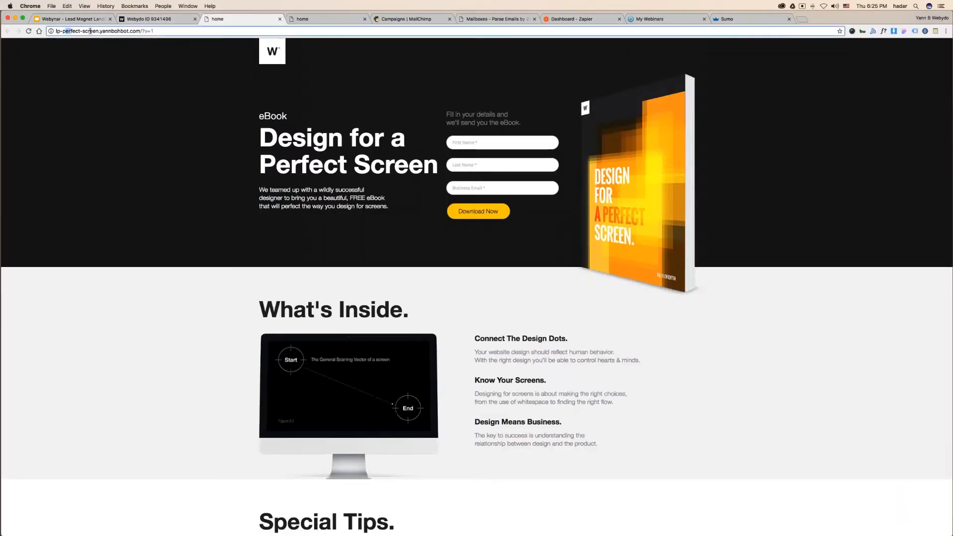
{"action": "left_click_drag", "start_coordinate": [63, 30], "coordinate": [129, 31]}
{"action": "left_click", "coordinate": [364, 19]}
{"action": "left_click", "coordinate": [239, 31]}
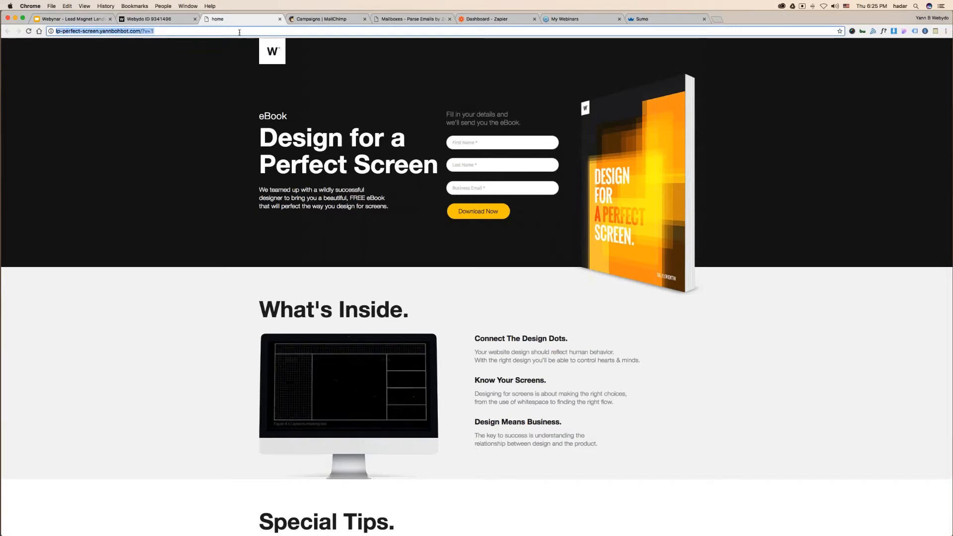
{"action": "right_click", "coordinate": [74, 32]}
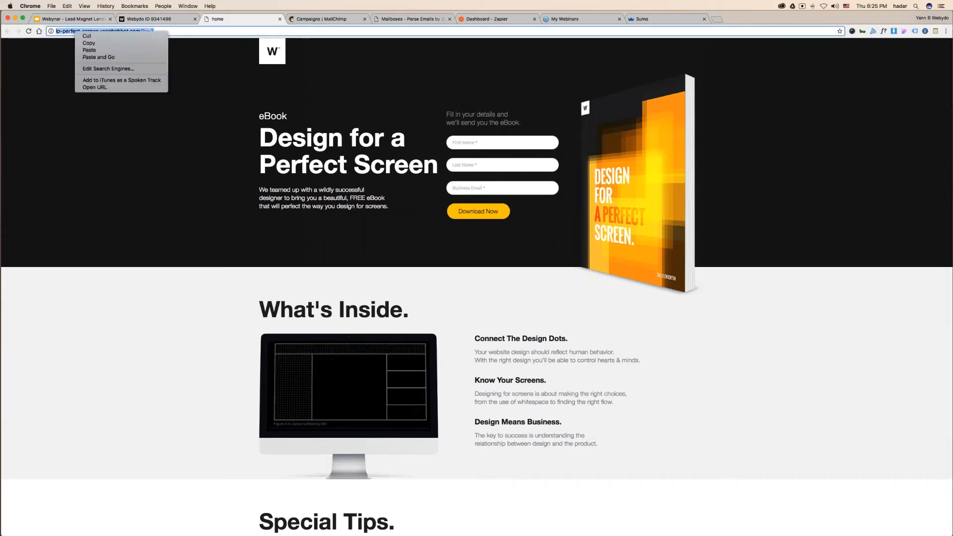
{"action": "left_click", "coordinate": [87, 44]}
{"action": "left_click", "coordinate": [643, 18]}
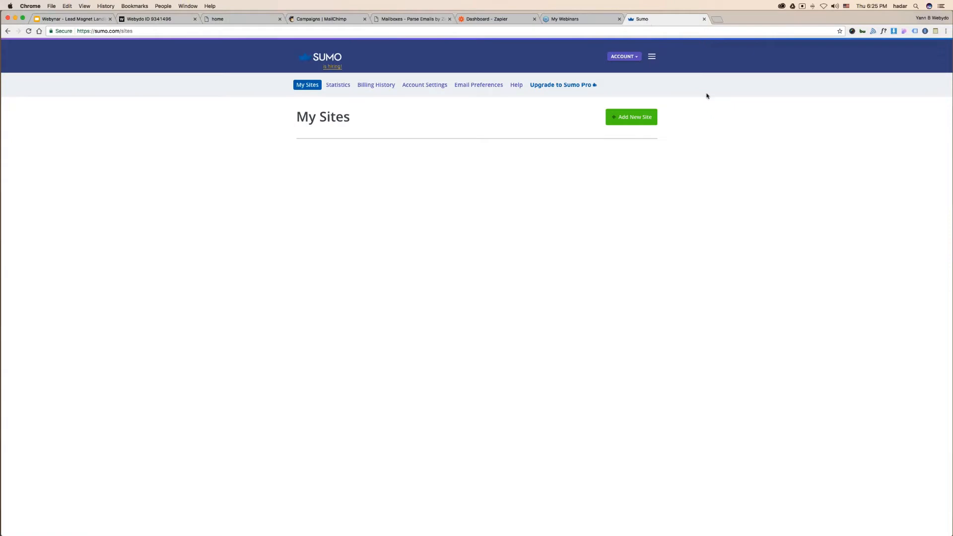
- Register the pasted lp-perfect-screen URL, without the trailing ?v=, as a Sumo site and copy its install script
{"action": "left_click", "coordinate": [616, 116]}
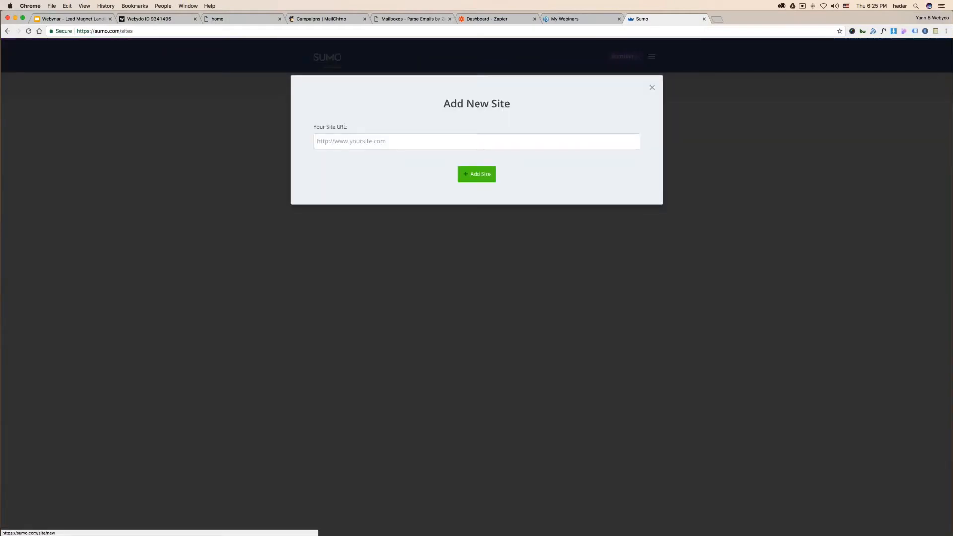
{"action": "right_click", "coordinate": [393, 144]}
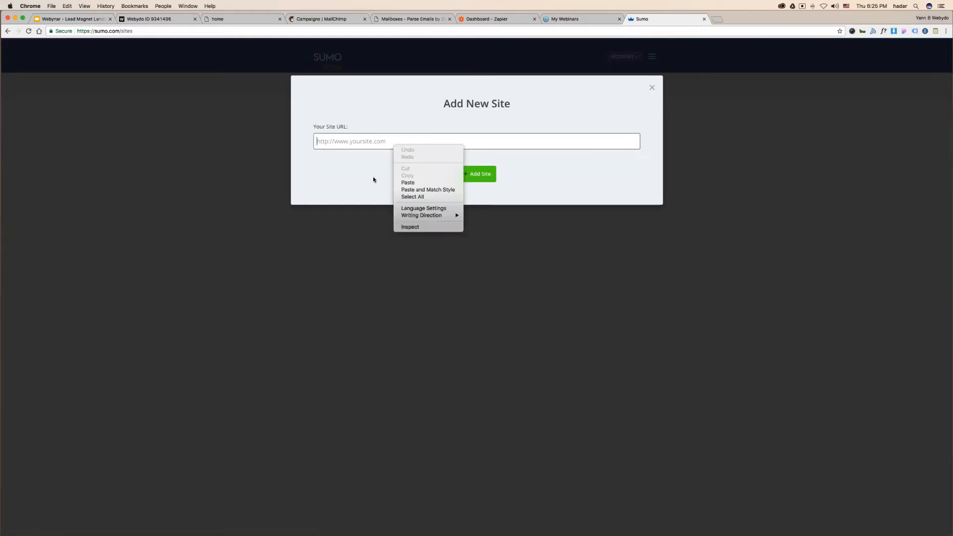
{"action": "left_click", "coordinate": [408, 182]}
{"action": "key", "text": "BackSpace"}
{"action": "key", "text": "BackSpace"}
{"action": "key", "text": "BackSpace"}
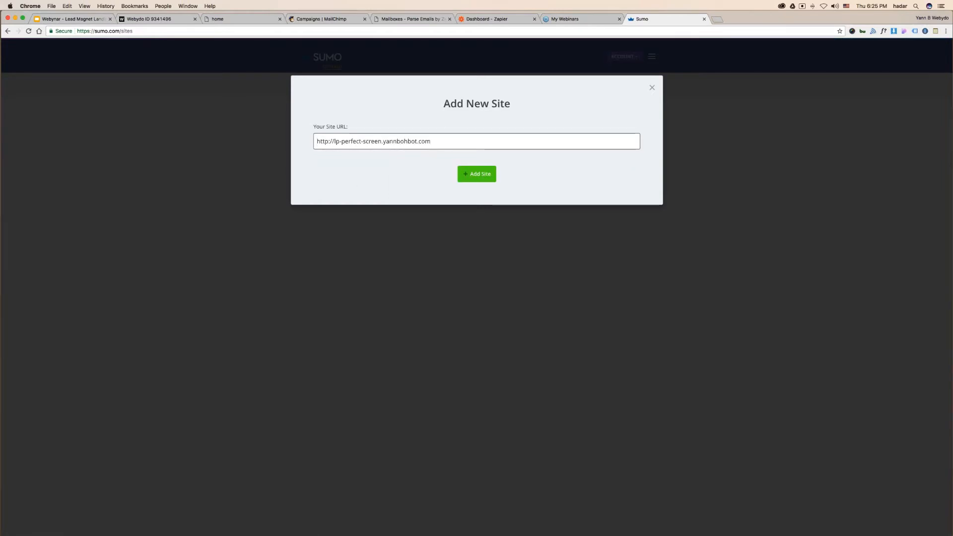
{"action": "left_click", "coordinate": [481, 175]}
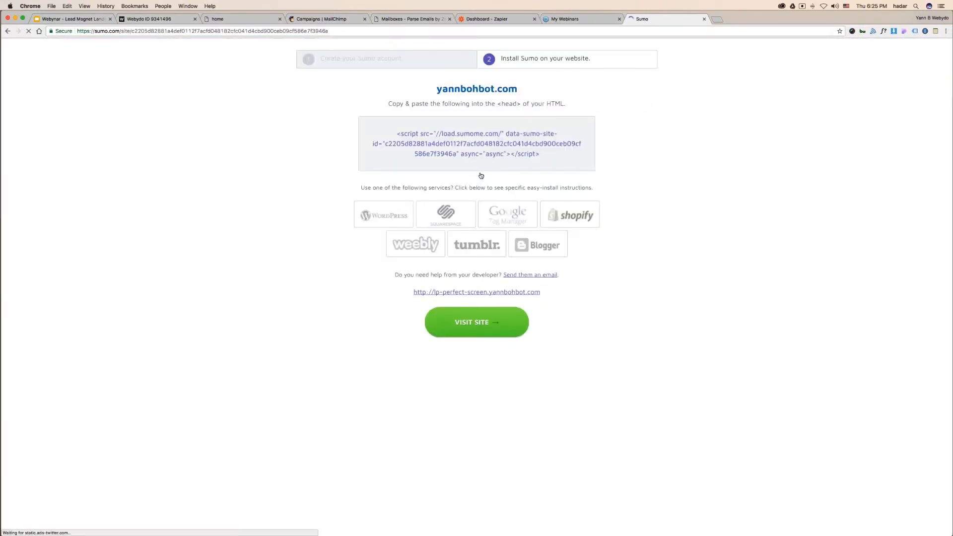
{"action": "left_click", "coordinate": [457, 153]}
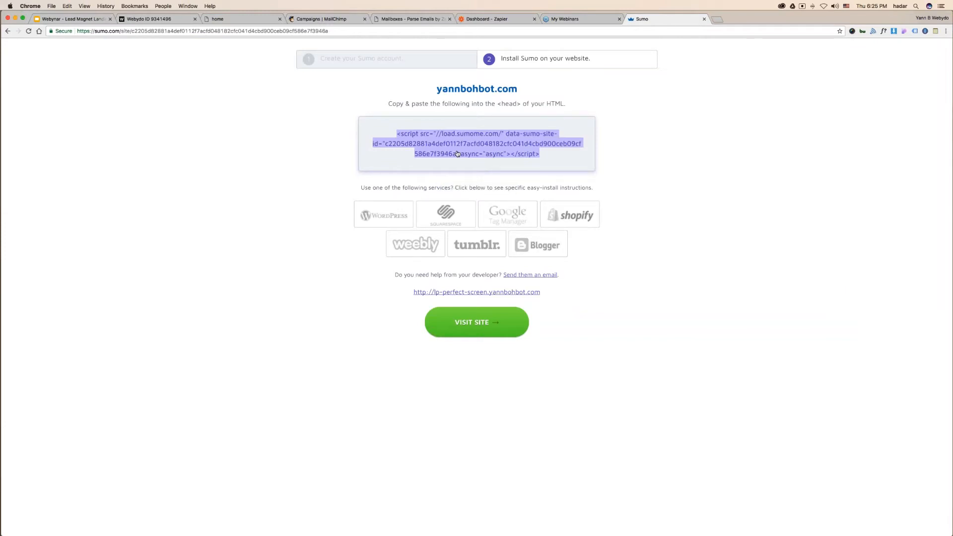
{"action": "left_click", "coordinate": [149, 19]}
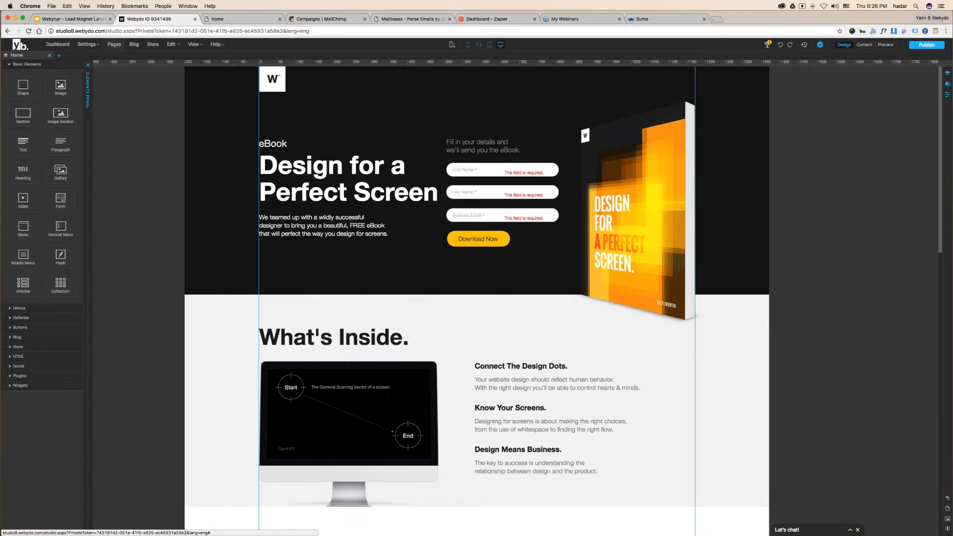
- Paste the Sumo install script into the Home page's HEAD code and save it
{"action": "left_click", "coordinate": [114, 44]}
{"action": "left_click", "coordinate": [562, 194]}
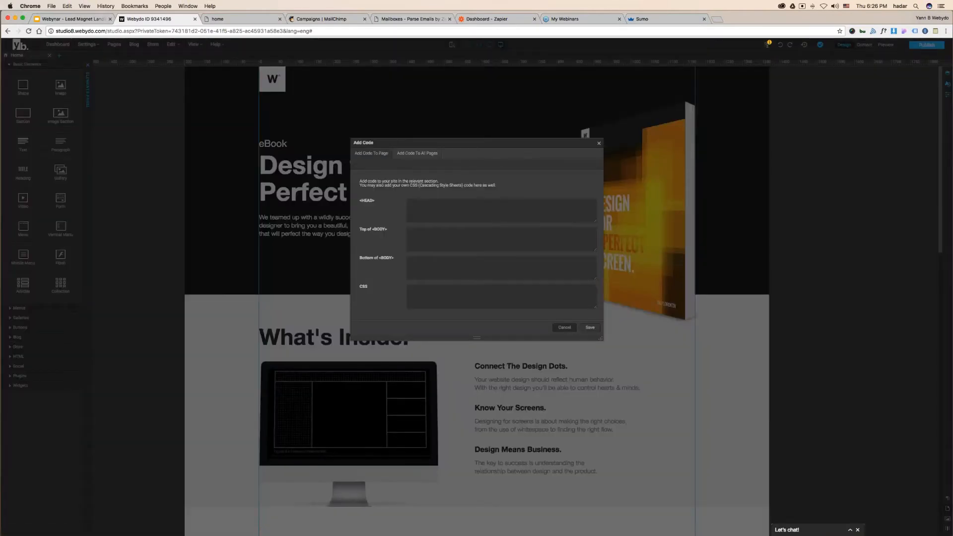
{"action": "left_click", "coordinate": [565, 327]}
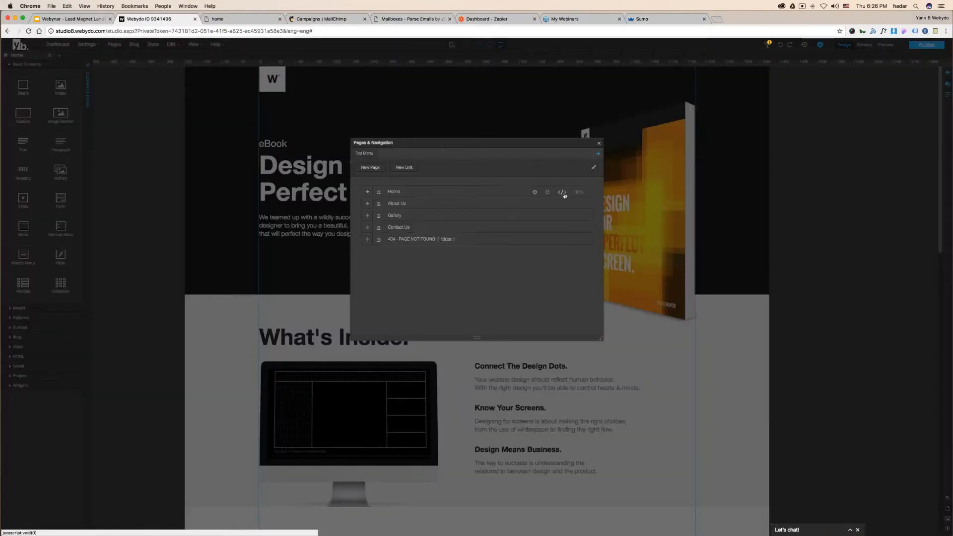
{"action": "left_click", "coordinate": [563, 193]}
{"action": "right_click", "coordinate": [430, 204]}
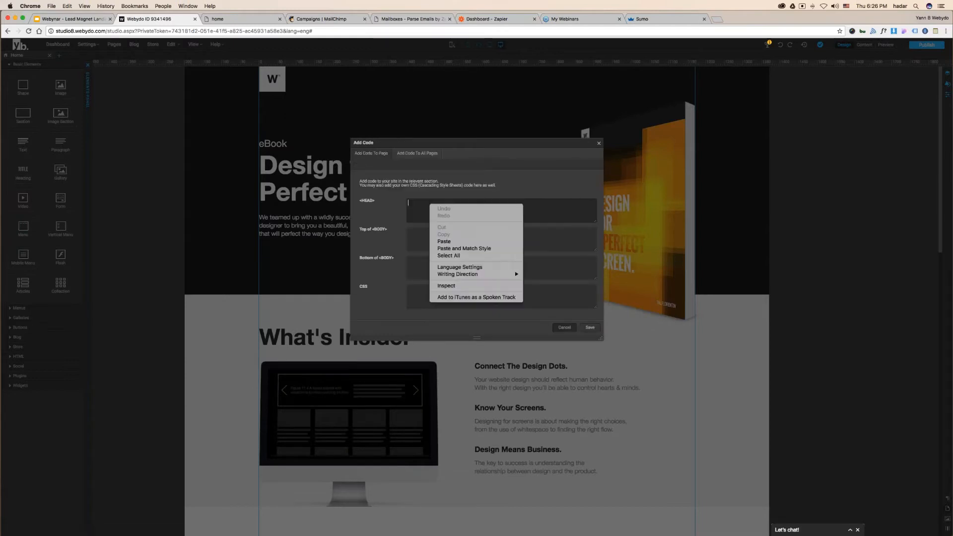
{"action": "left_click", "coordinate": [448, 242]}
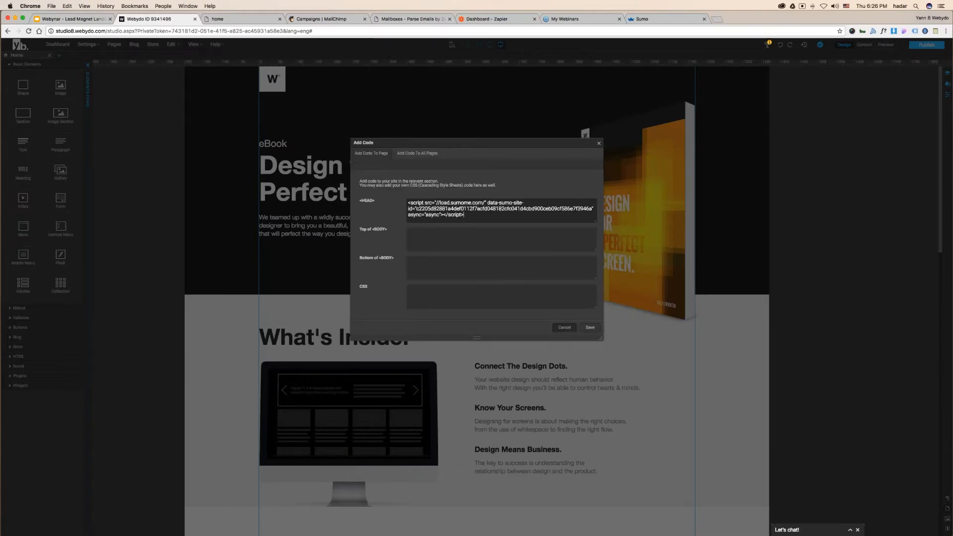
{"action": "left_click", "coordinate": [590, 327]}
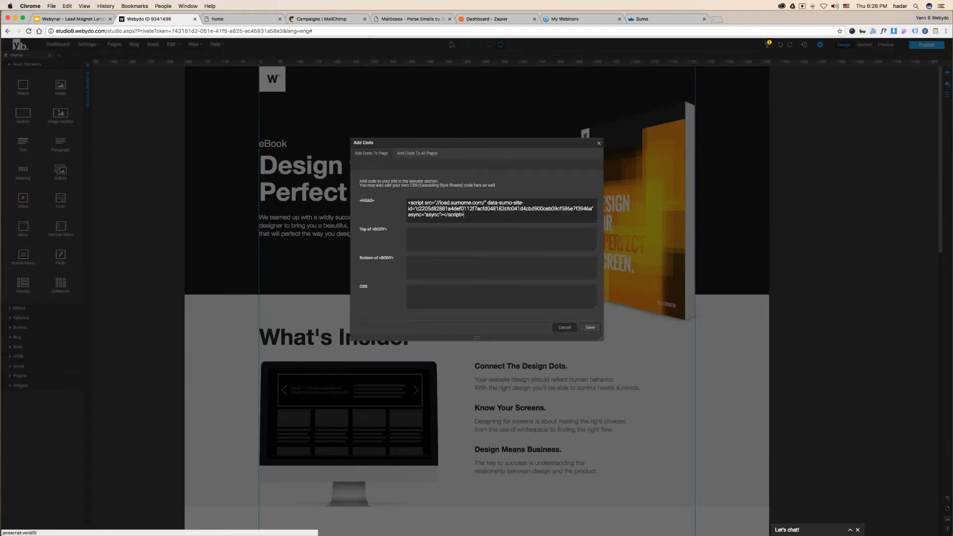
{"action": "left_click", "coordinate": [598, 143]}
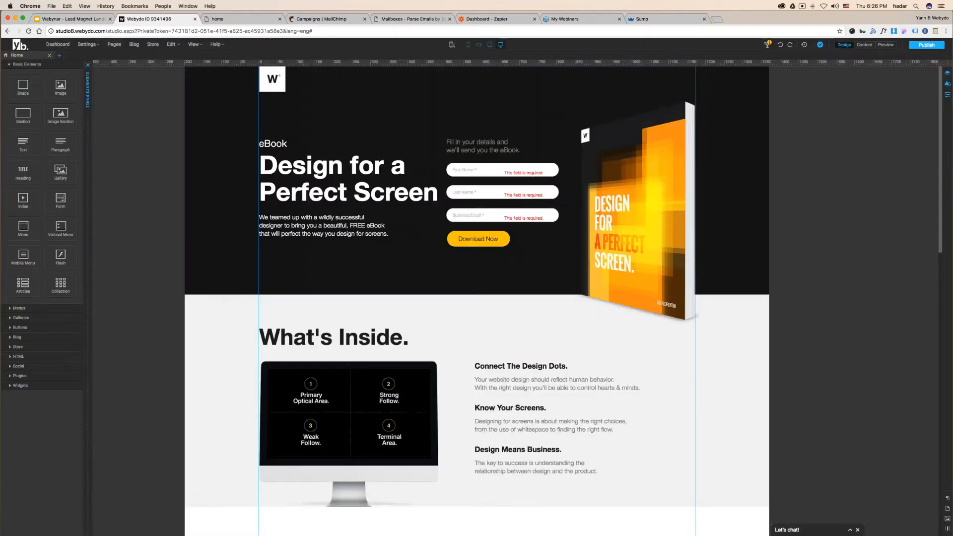
- Publish the site and open the live landing page via Sumo's Visit Site
{"action": "left_click", "coordinate": [930, 45]}
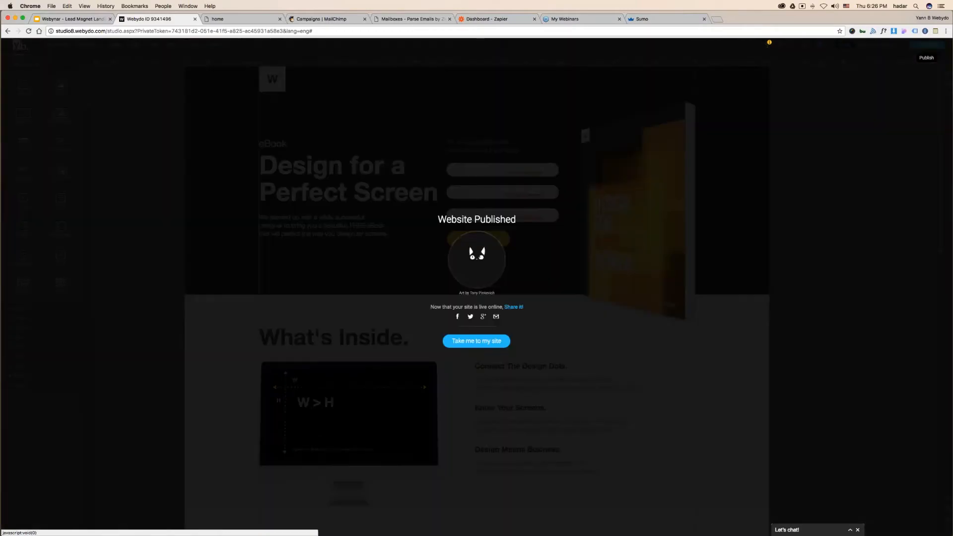
{"action": "left_click", "coordinate": [476, 341]}
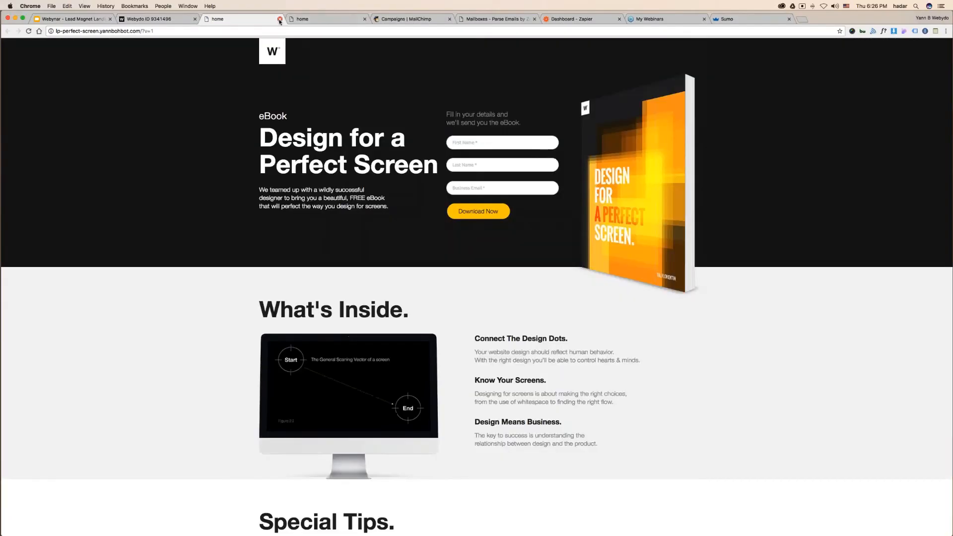
{"action": "left_click", "coordinate": [279, 19]}
{"action": "left_click", "coordinate": [279, 19]}
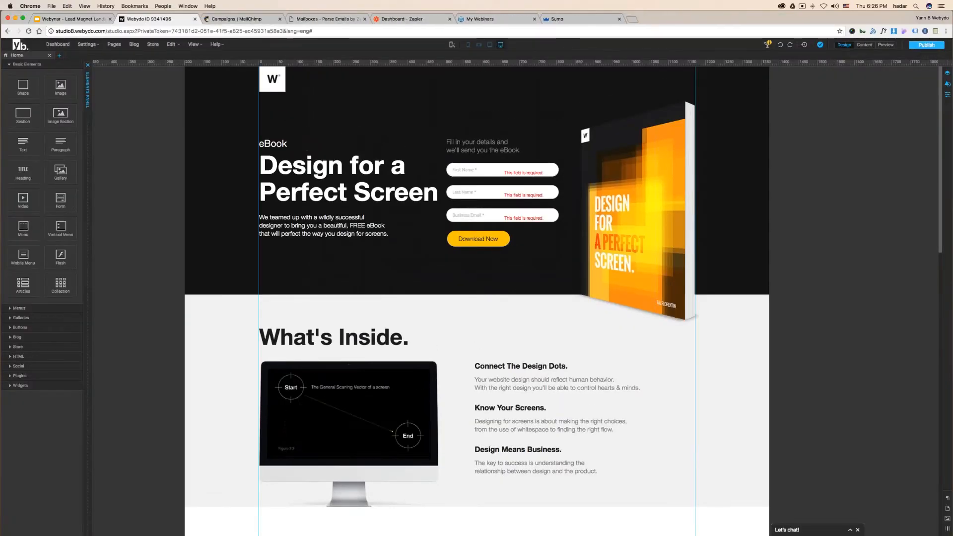
{"action": "left_click", "coordinate": [114, 45]}
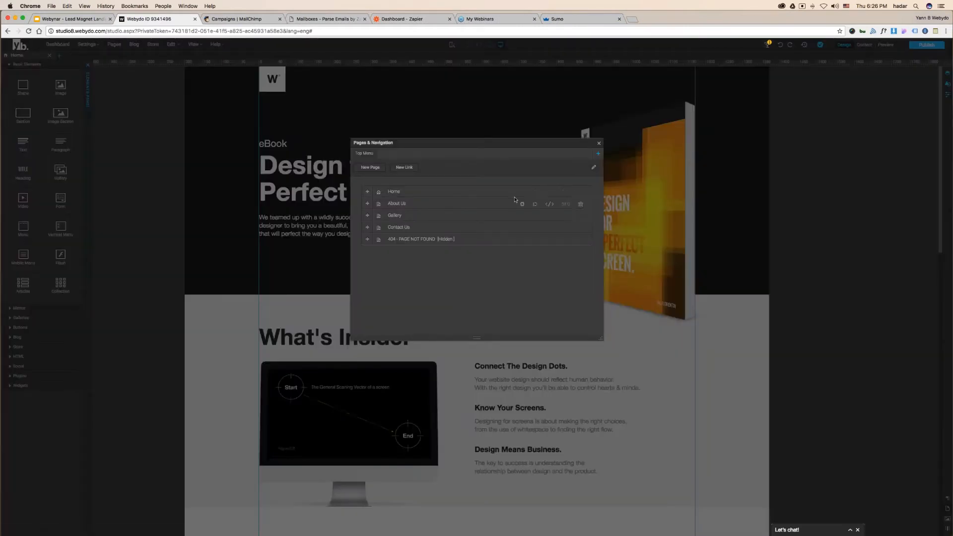
{"action": "left_click", "coordinate": [533, 194]}
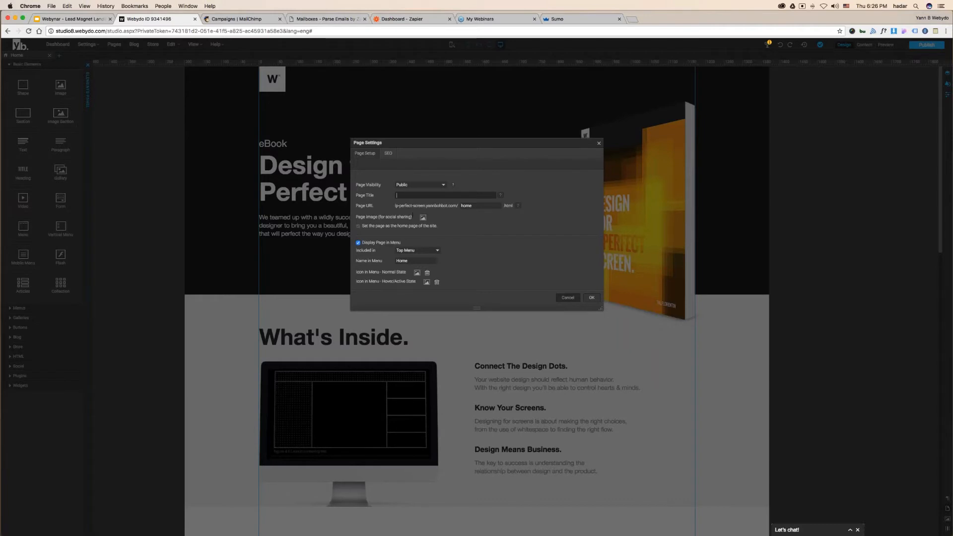
{"action": "left_click", "coordinate": [598, 143]}
{"action": "left_click", "coordinate": [596, 19]}
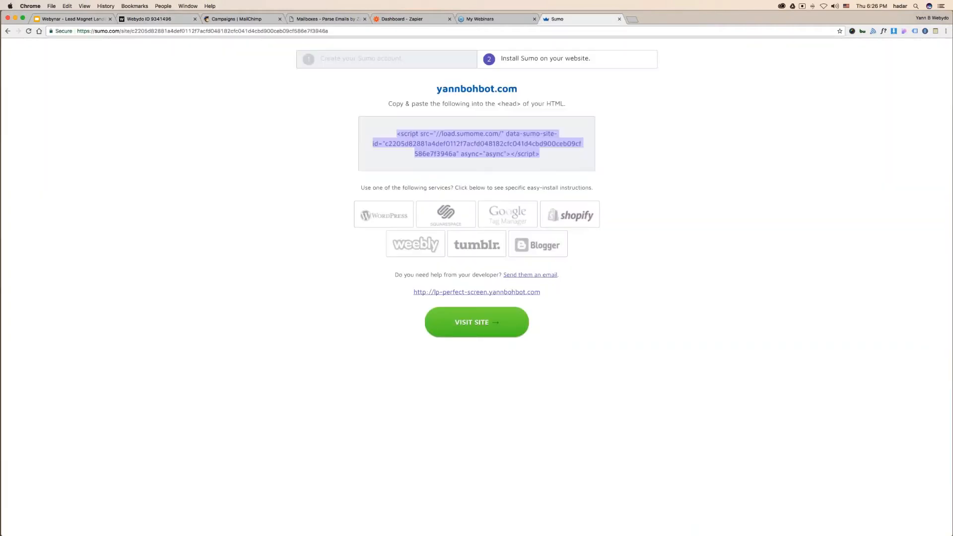
{"action": "left_click", "coordinate": [483, 324]}
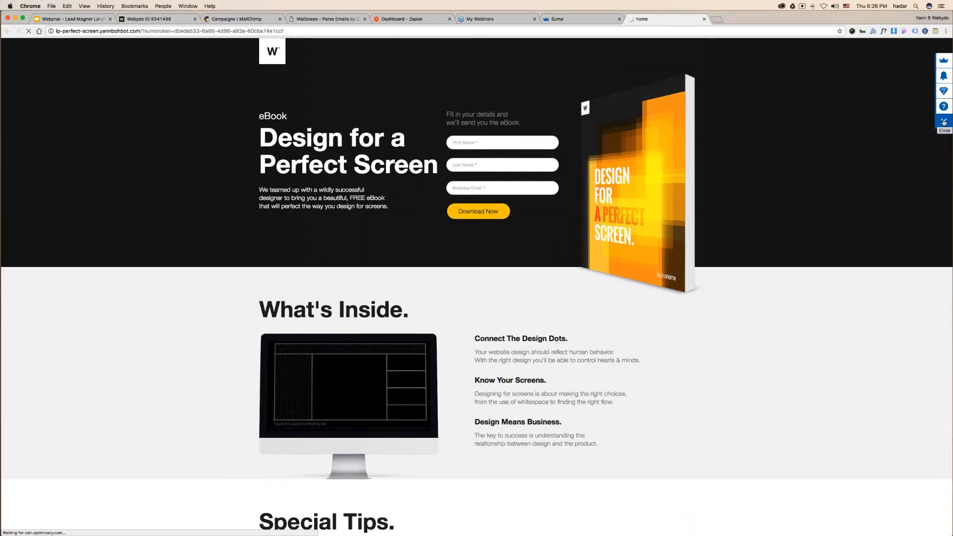
- Open the Sumo apps panel on the live landing page and activate List Builder 3
{"action": "left_click", "coordinate": [581, 19]}
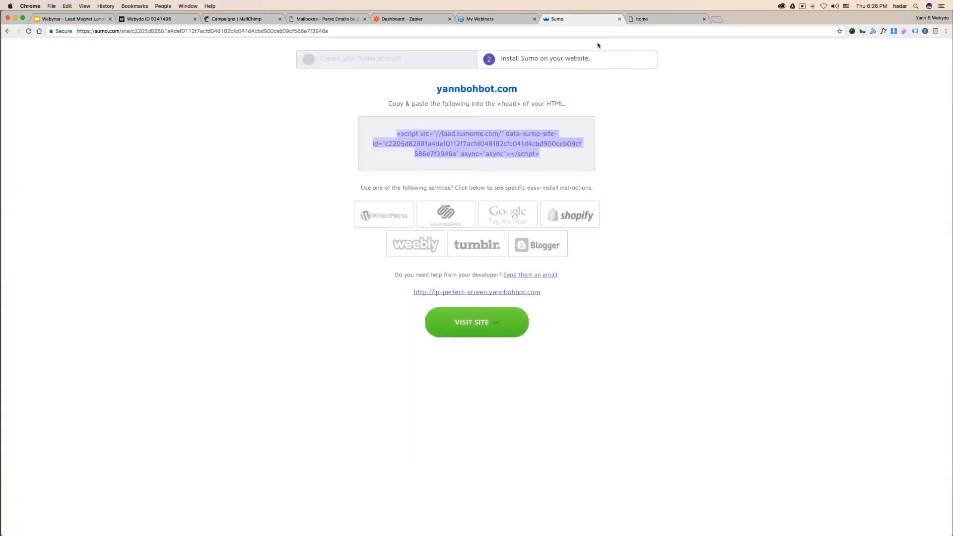
{"action": "left_click", "coordinate": [666, 19]}
{"action": "left_click", "coordinate": [946, 61]}
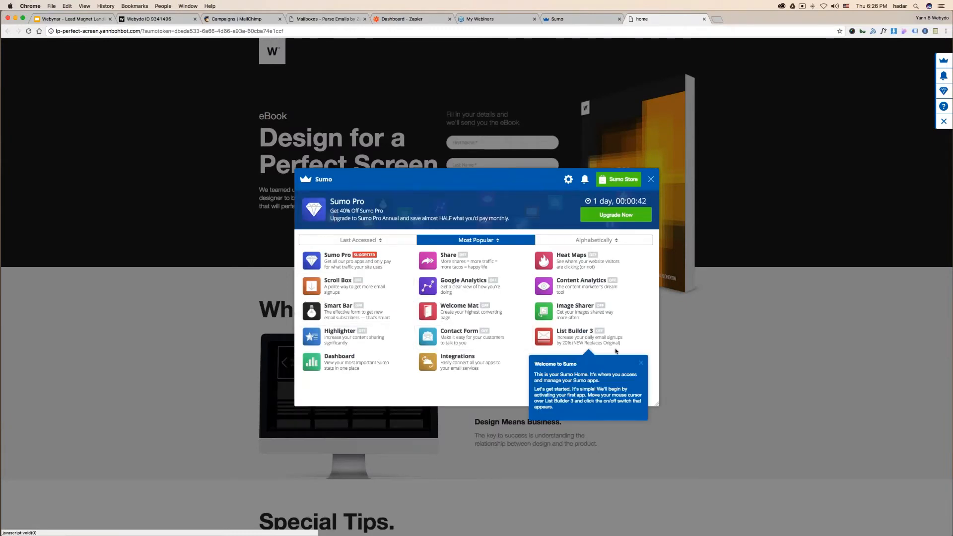
{"action": "left_click", "coordinate": [571, 336]}
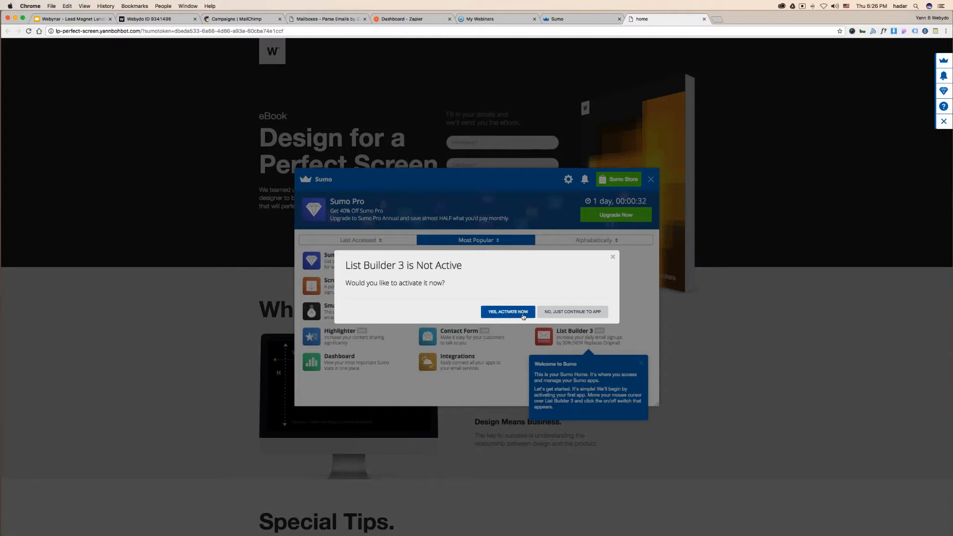
{"action": "left_click", "coordinate": [599, 311]}
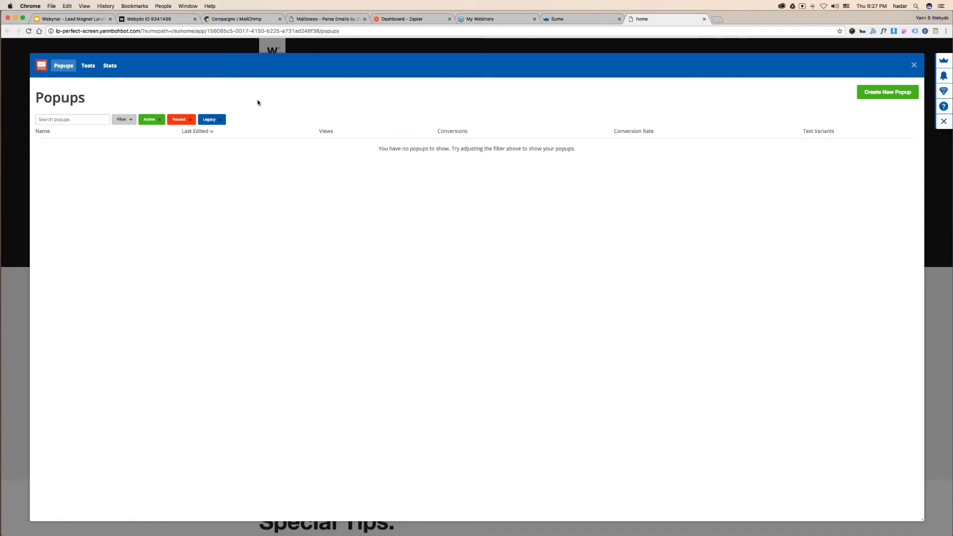
- Create a popup named lp-webynar with the Collect Emails goal and the orange Boost template
{"action": "left_click", "coordinate": [891, 96]}
{"action": "key", "text": "BackSpace"}
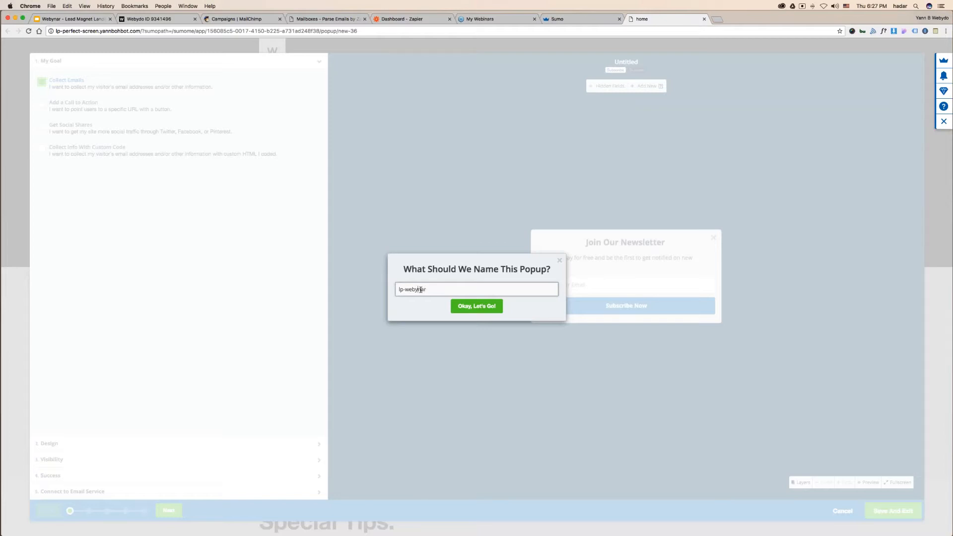
{"action": "key", "text": "Return"}
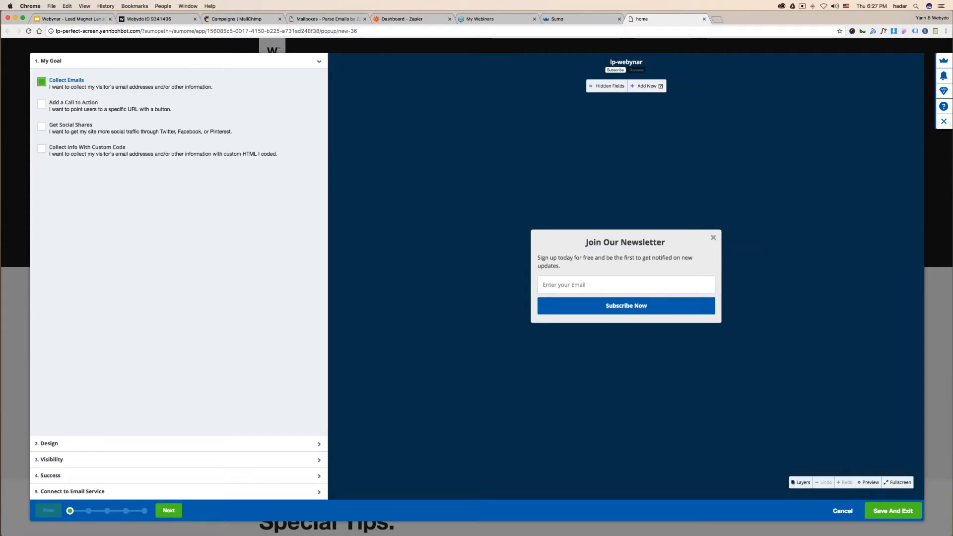
{"action": "left_click", "coordinate": [41, 103]}
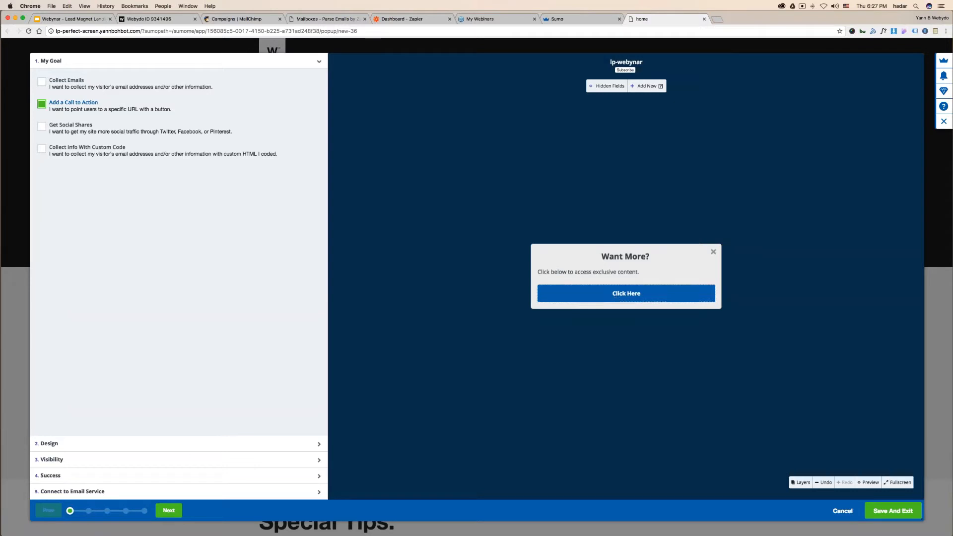
{"action": "left_click", "coordinate": [70, 126]}
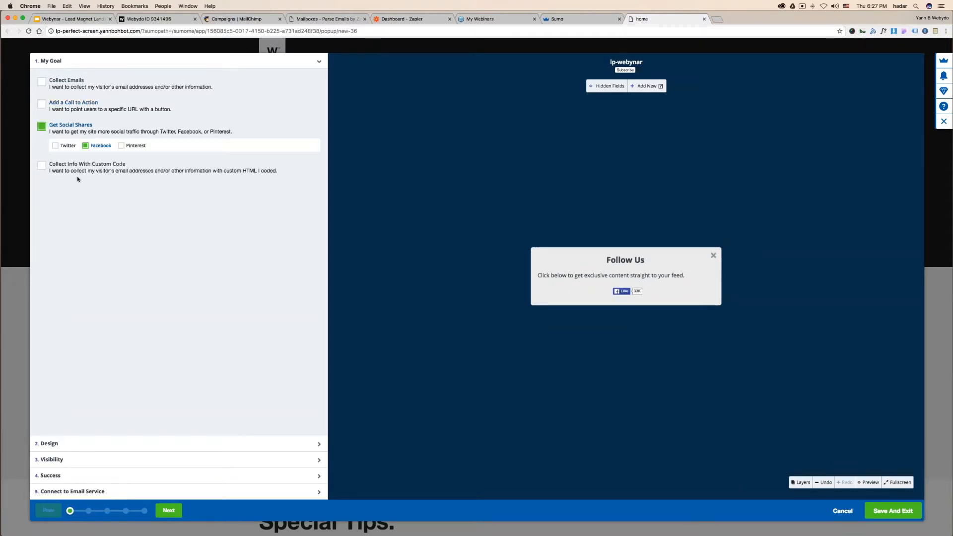
{"action": "left_click", "coordinate": [78, 170]}
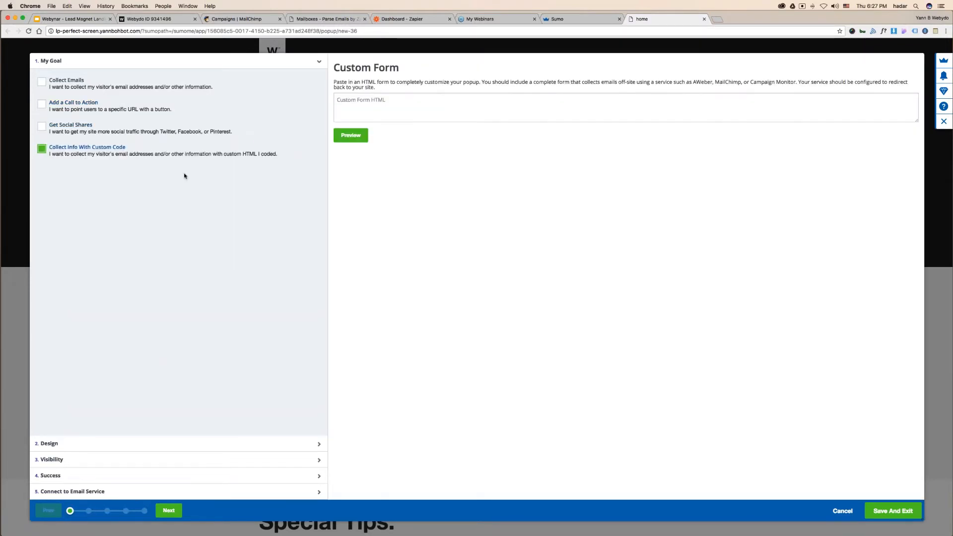
{"action": "left_click", "coordinate": [85, 88]}
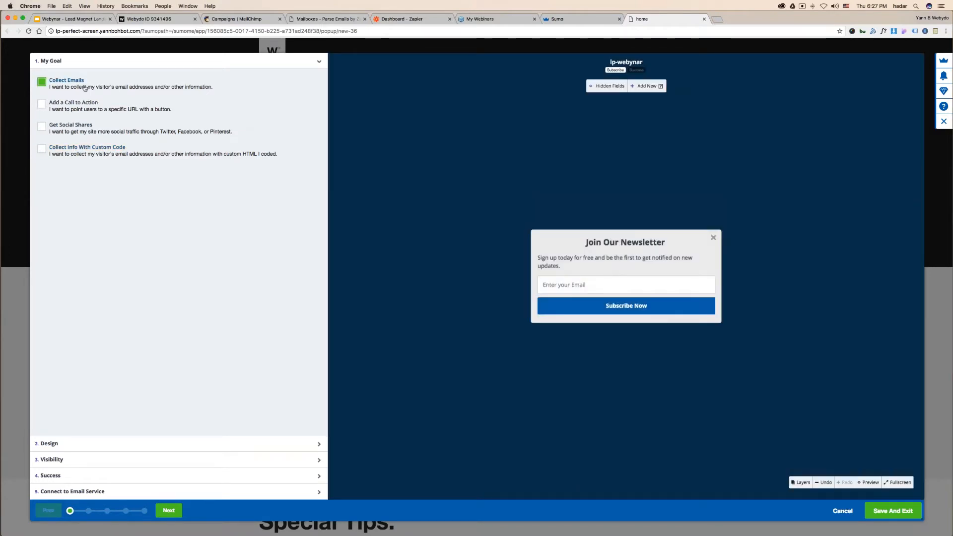
{"action": "left_click", "coordinate": [233, 445]}
{"action": "left_click", "coordinate": [289, 132]}
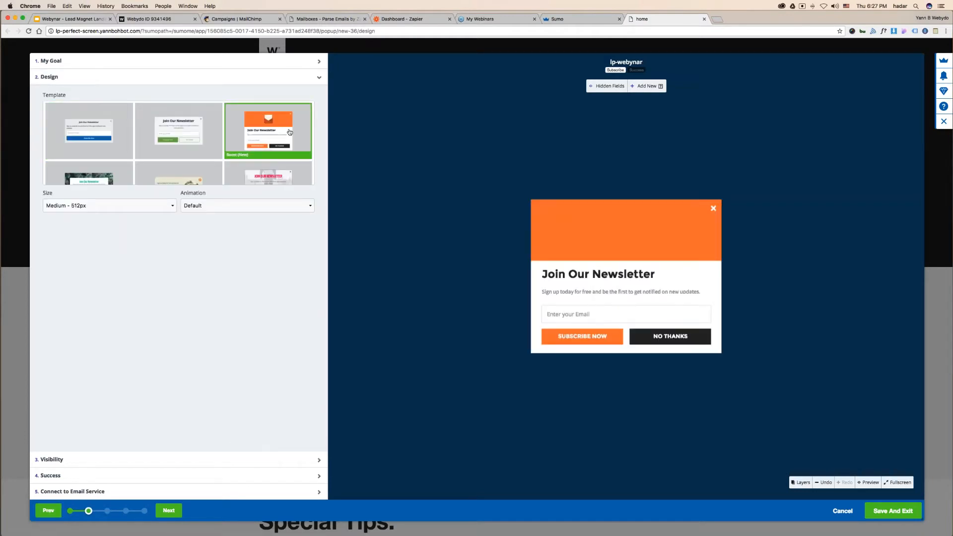
- Set the popup header image background to #181818, then select the envelope image
{"action": "left_click", "coordinate": [544, 224]}
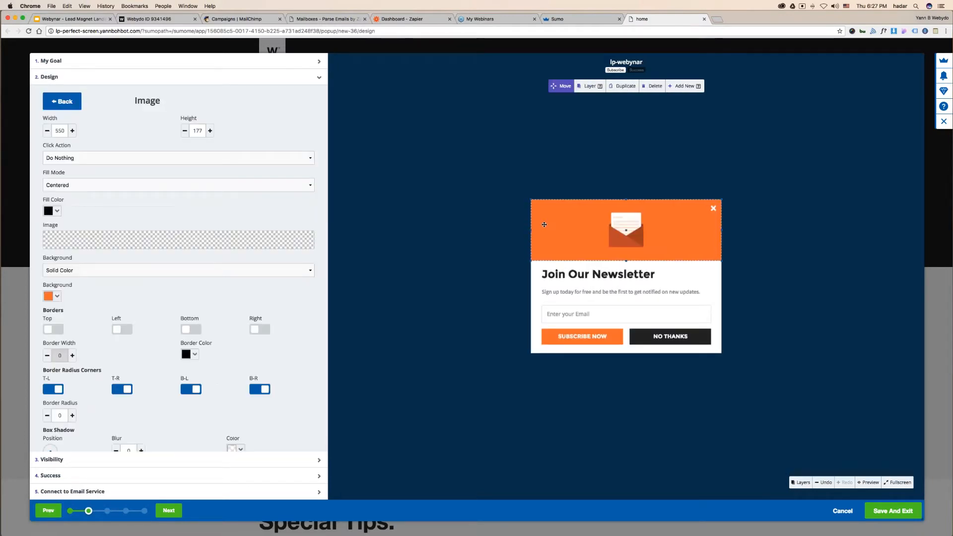
{"action": "left_click", "coordinate": [56, 297]}
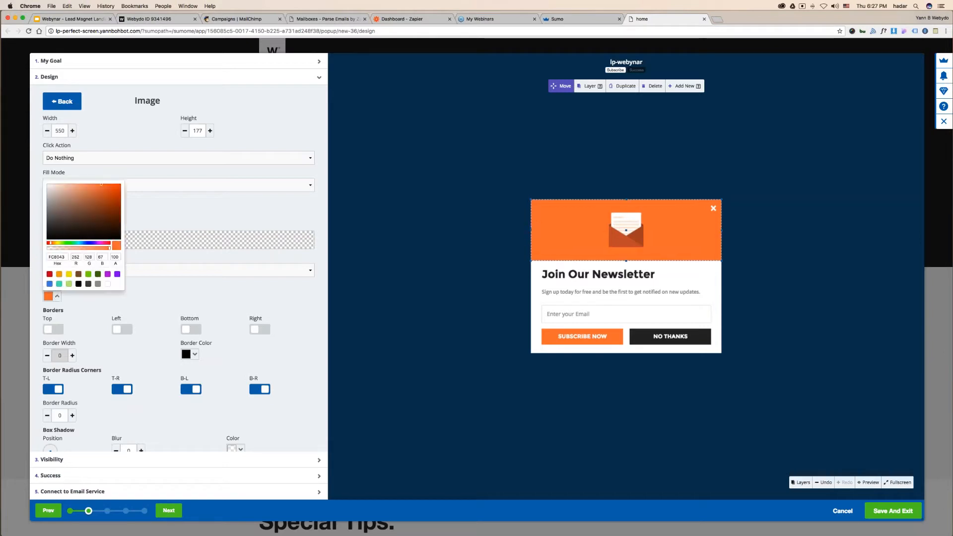
{"action": "double_click", "coordinate": [57, 257]}
{"action": "type", "text": "181818"}
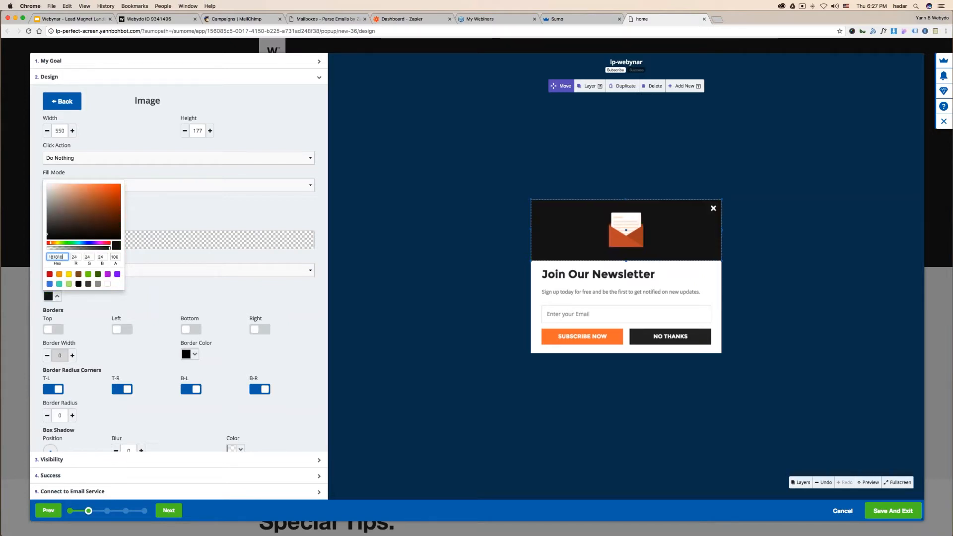
{"action": "left_click", "coordinate": [272, 303]}
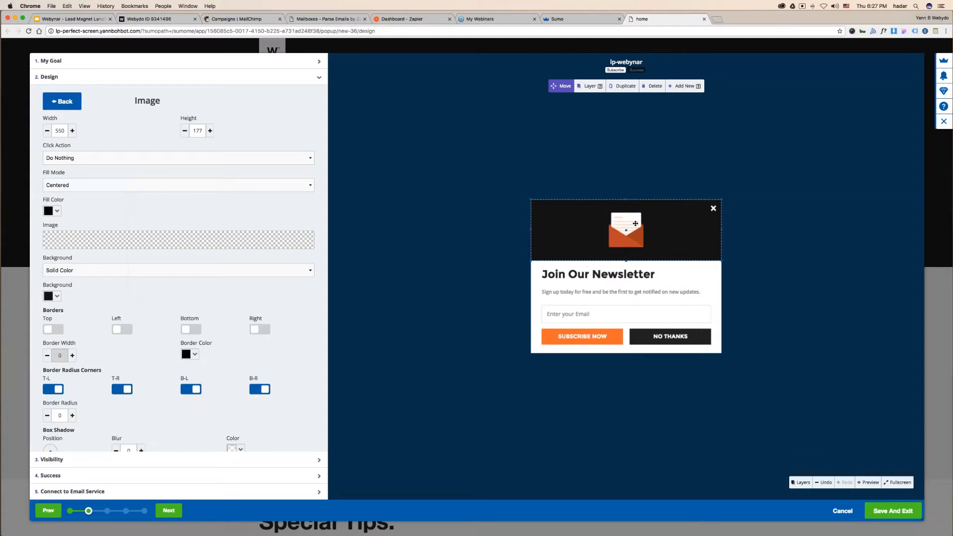
{"action": "left_click", "coordinate": [637, 244]}
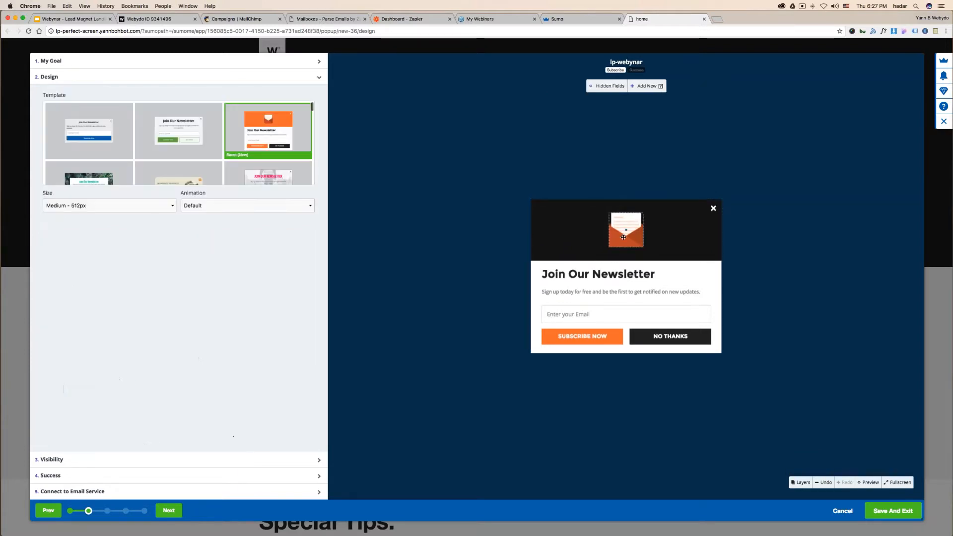
- Start uploading a new header image and browse the Desktop, Downloads and Webydo Webinar folders
{"action": "left_click", "coordinate": [184, 248]}
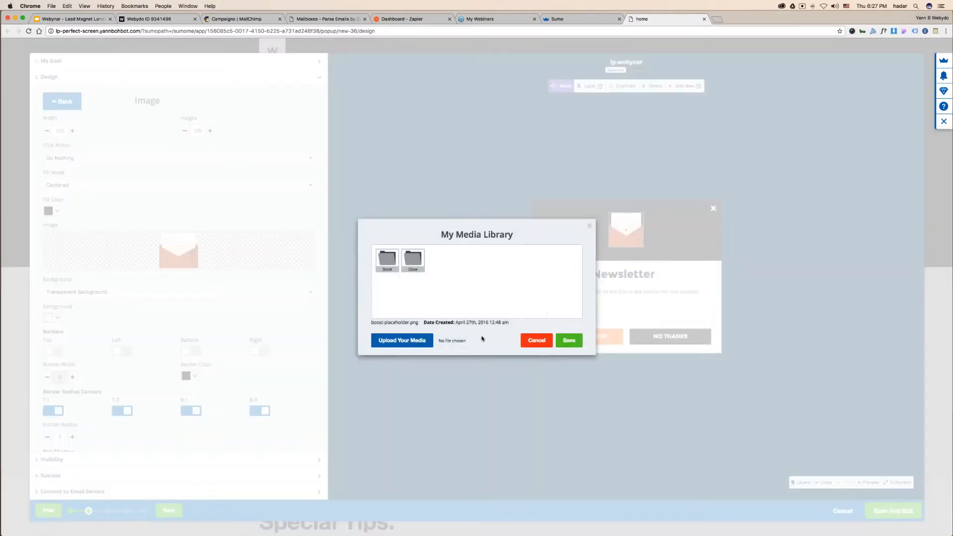
{"action": "left_click", "coordinate": [402, 340]}
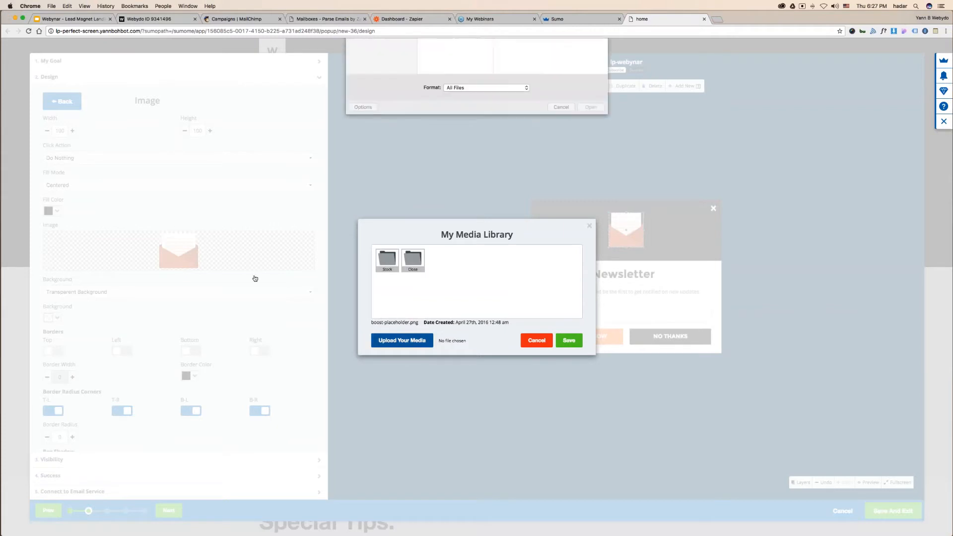
{"action": "left_click", "coordinate": [370, 75]}
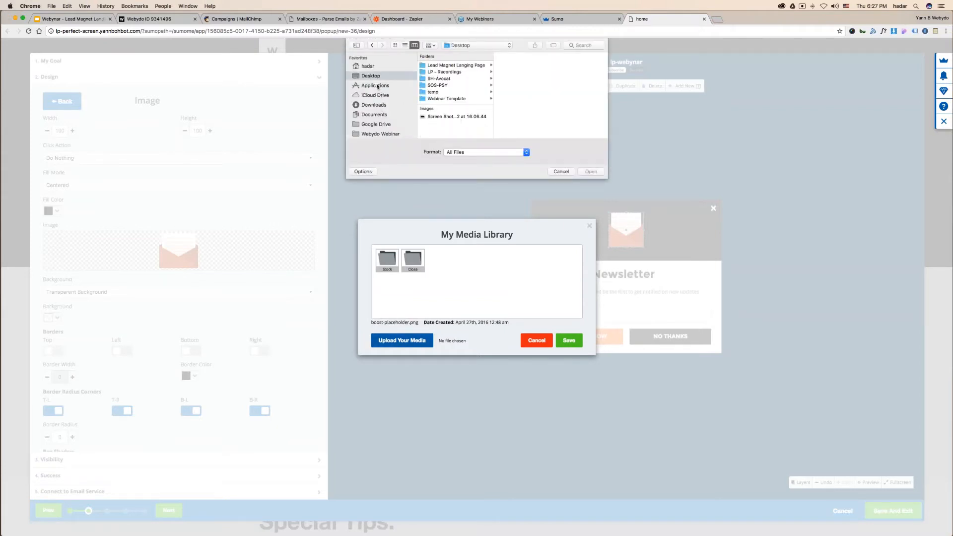
{"action": "scroll", "coordinate": [380, 107], "scroll_direction": "down", "scroll_amount": 3}
{"action": "left_click", "coordinate": [379, 102]}
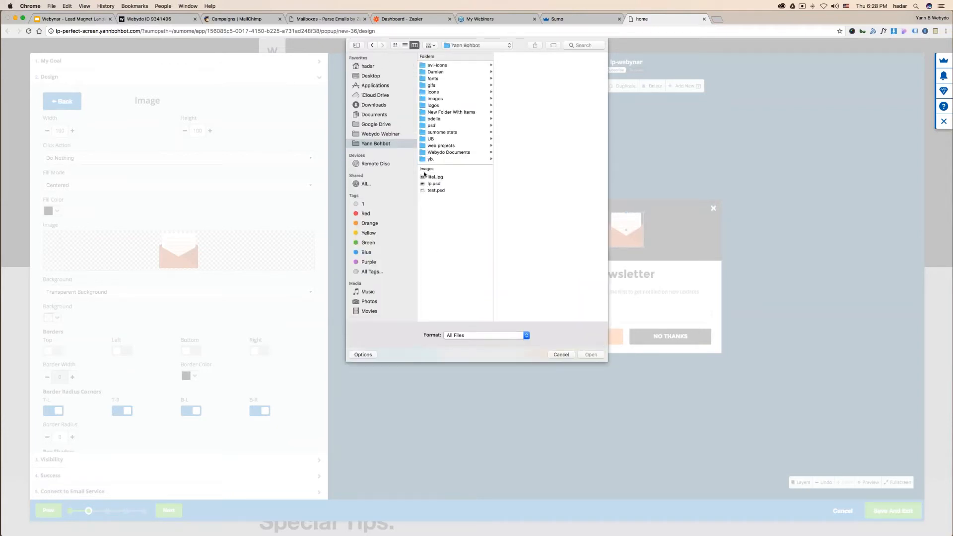
{"action": "left_click", "coordinate": [376, 134]}
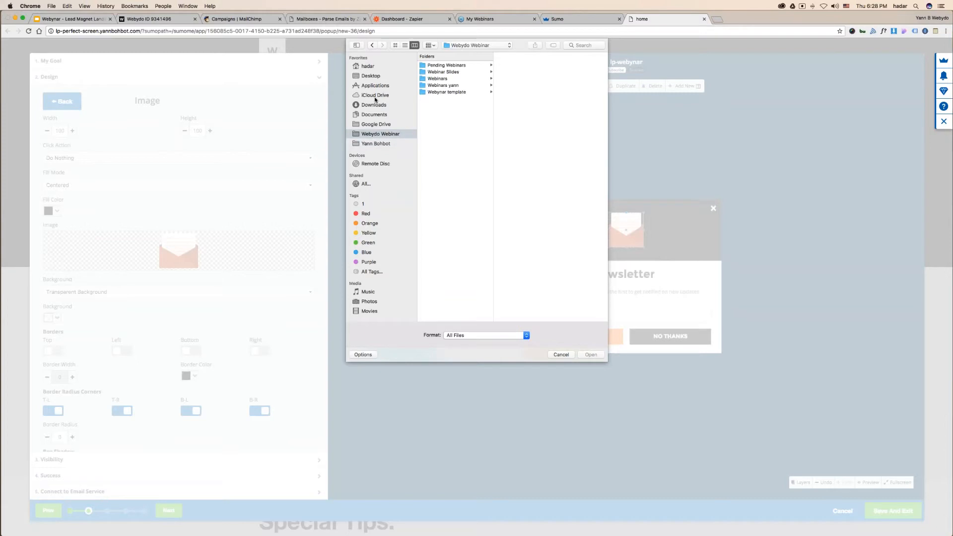
{"action": "left_click", "coordinate": [375, 105]}
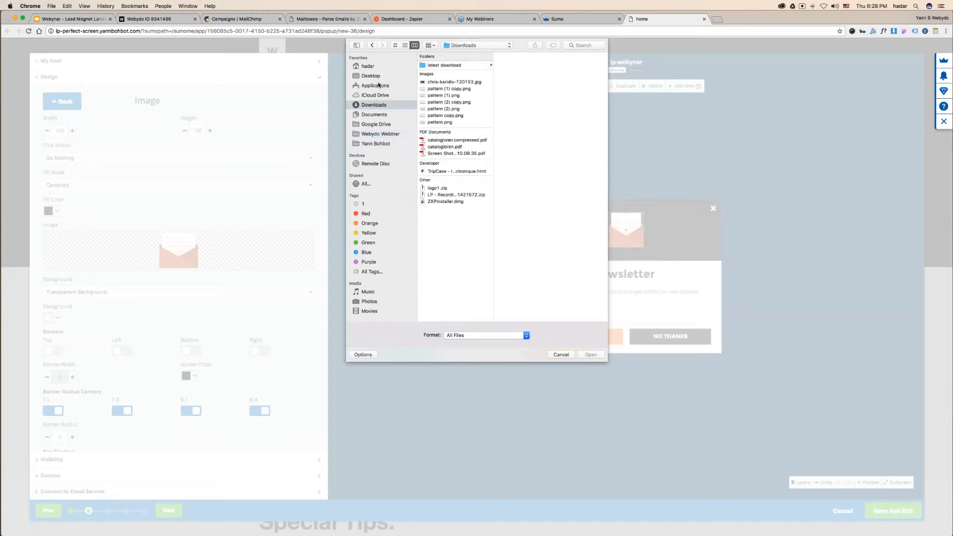
{"action": "left_click", "coordinate": [377, 75]}
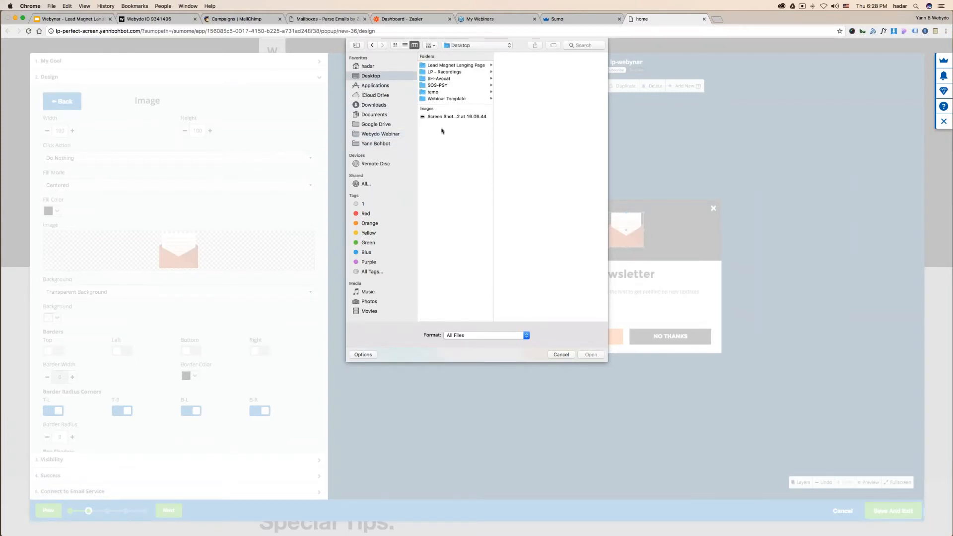
{"action": "left_click", "coordinate": [383, 135]}
{"action": "left_click", "coordinate": [378, 115]}
{"action": "left_click", "coordinate": [384, 134]}
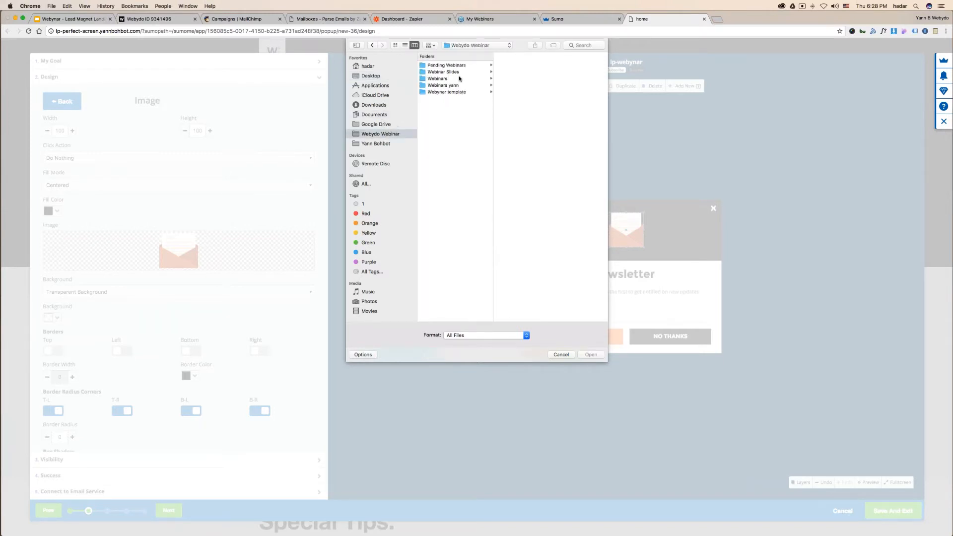
- Find Vector Smart Object1.jpg in the LP - Recordings landing page assets folder and upload it
{"action": "left_click", "coordinate": [444, 73]}
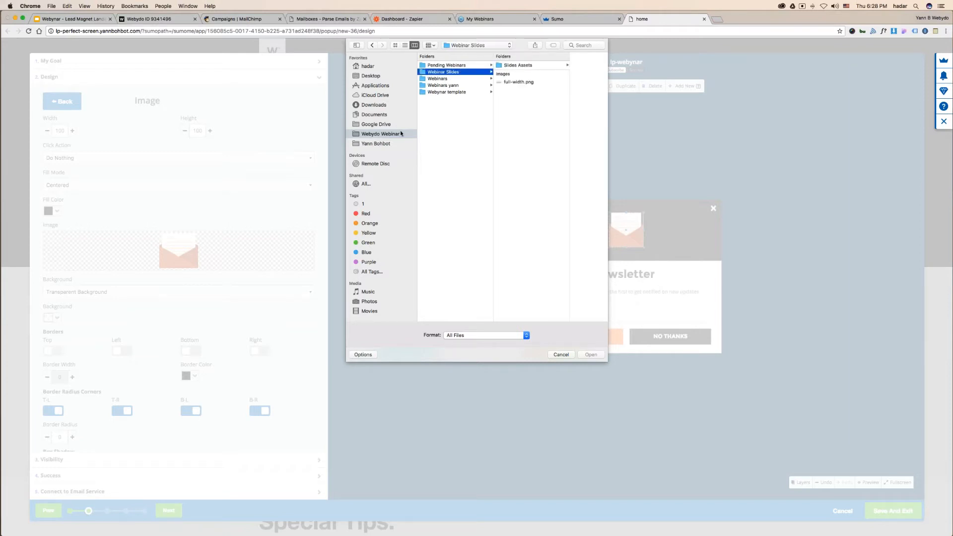
{"action": "left_click", "coordinate": [459, 86]}
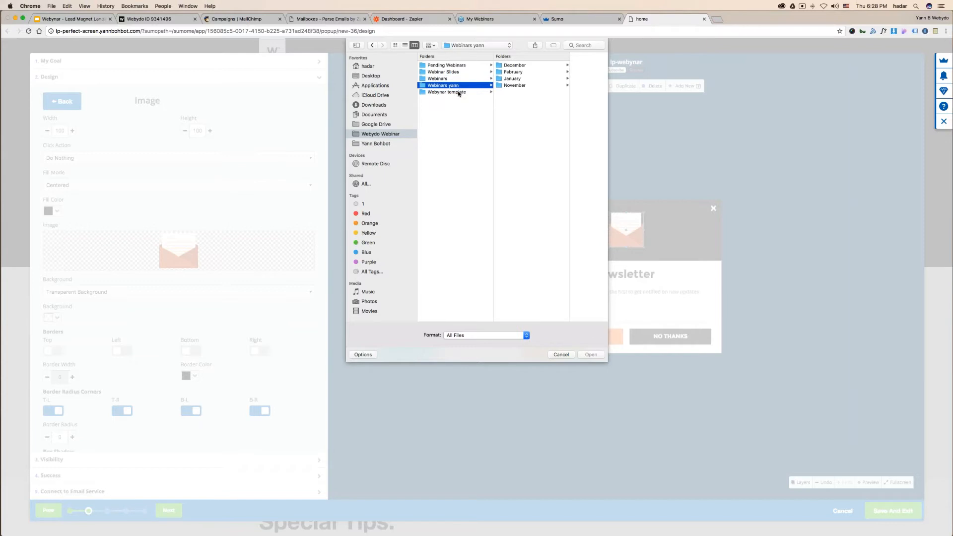
{"action": "left_click", "coordinate": [457, 93]}
{"action": "left_click", "coordinate": [458, 85]}
{"action": "left_click", "coordinate": [530, 66]}
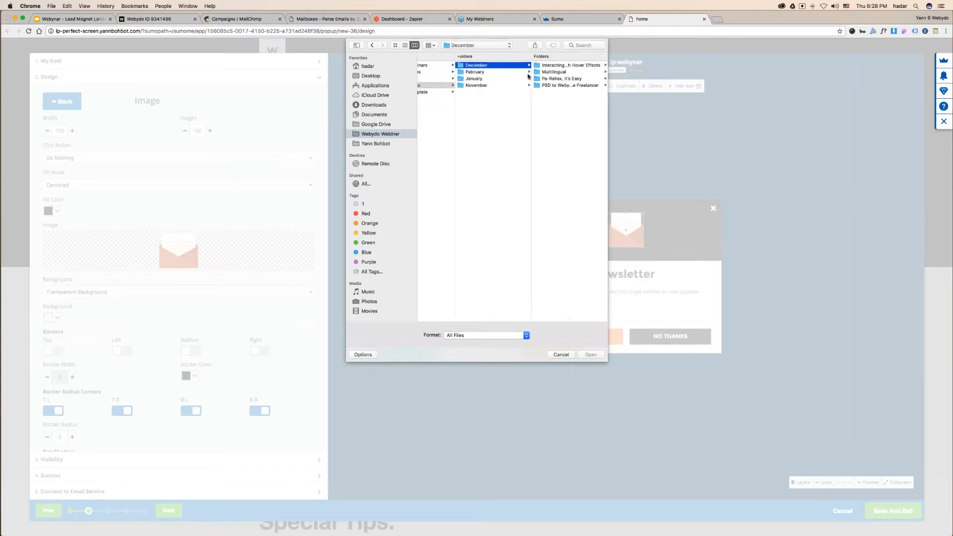
{"action": "left_click", "coordinate": [494, 73]}
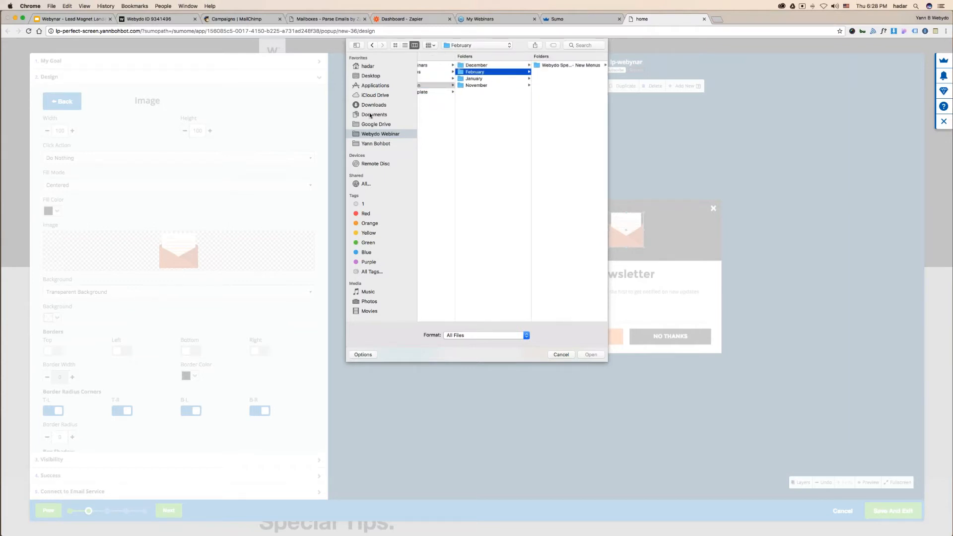
{"action": "left_click", "coordinate": [372, 77]}
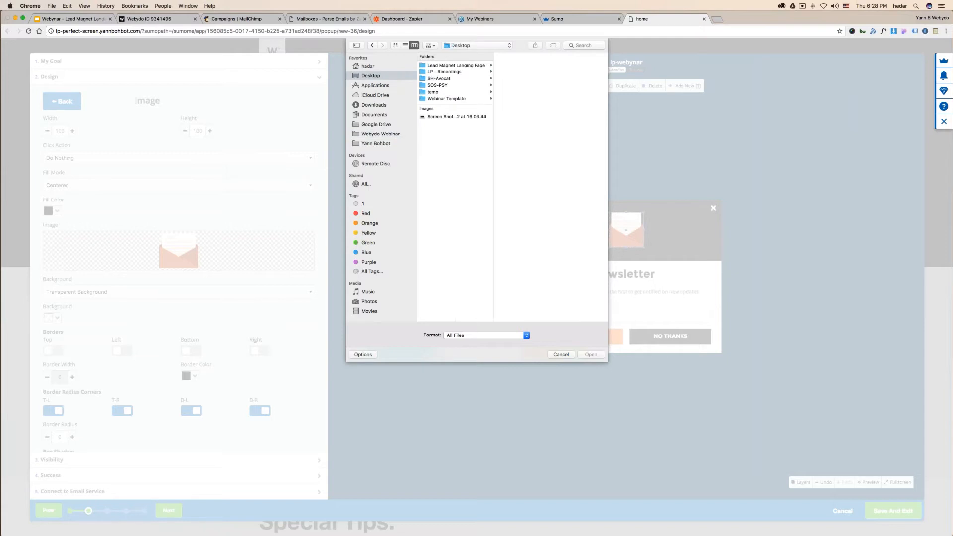
{"action": "left_click", "coordinate": [451, 72]}
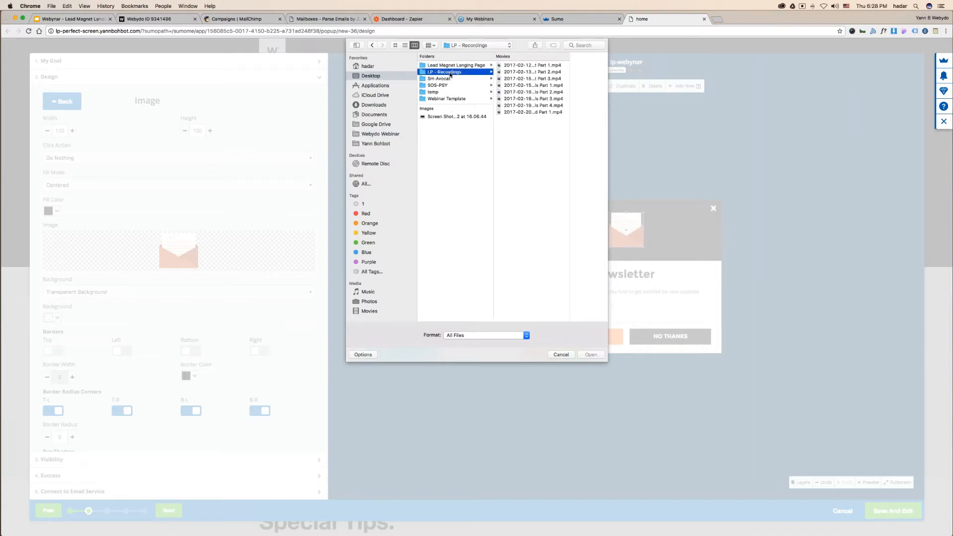
{"action": "left_click", "coordinate": [453, 66]}
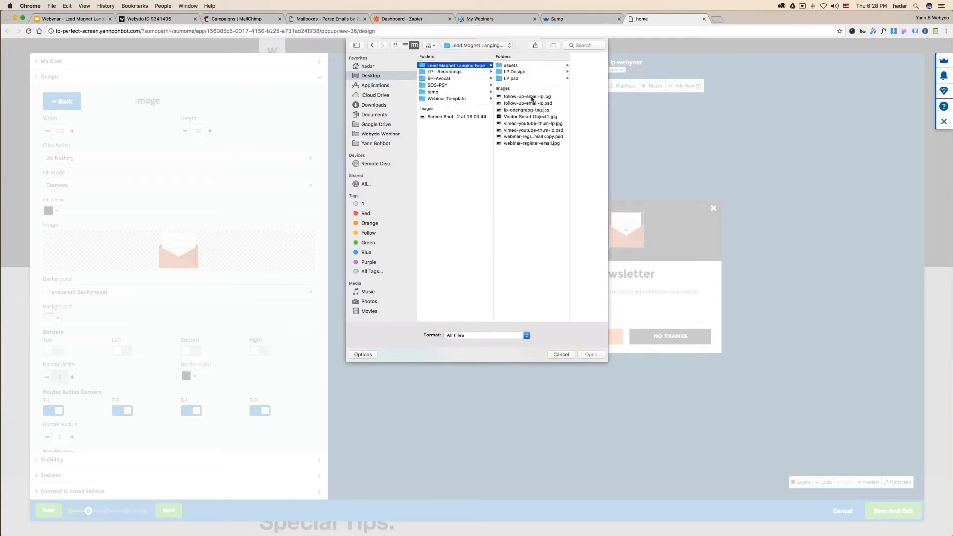
{"action": "left_click", "coordinate": [520, 116]}
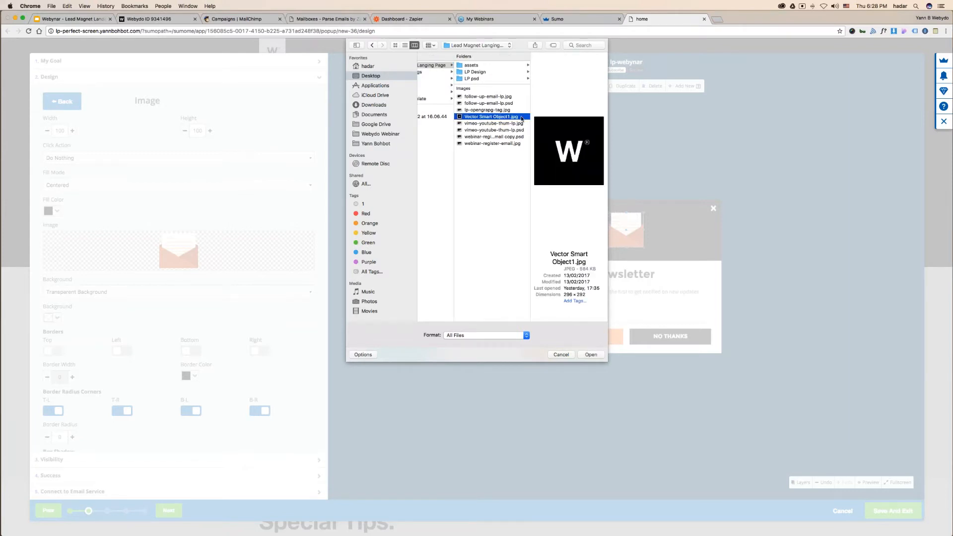
{"action": "double_click", "coordinate": [521, 118]}
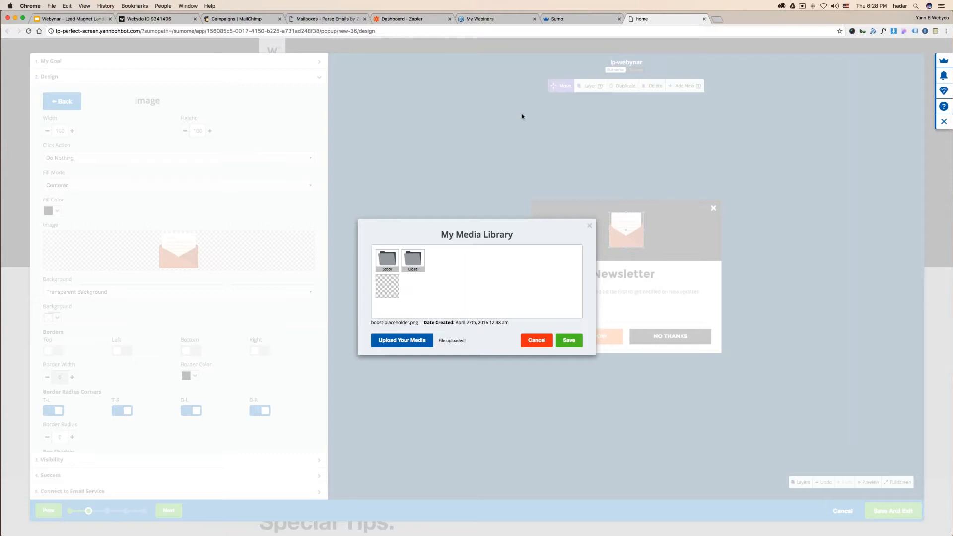
{"action": "left_click", "coordinate": [566, 342]}
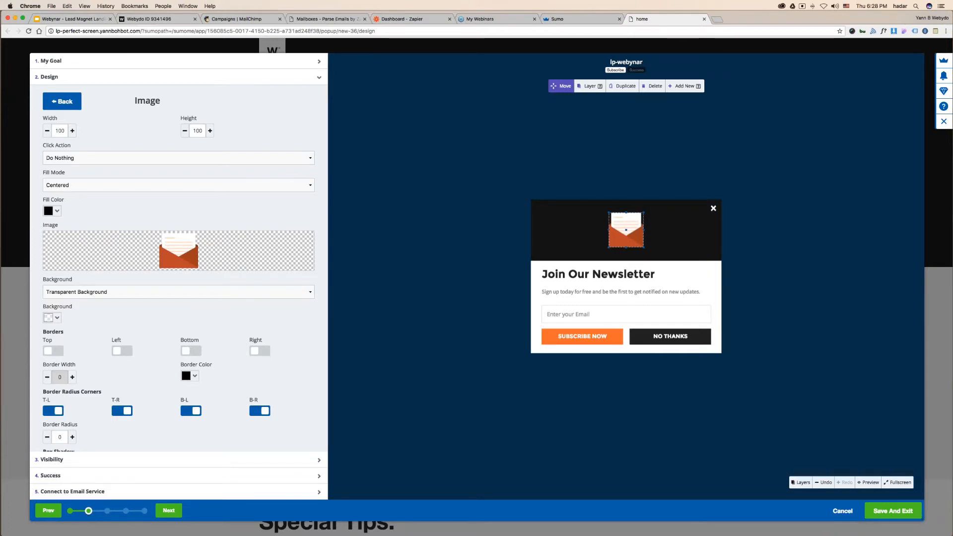
- Set the uploaded black W logo as the popup's header image
{"action": "left_click", "coordinate": [201, 250]}
{"action": "left_click", "coordinate": [392, 292]}
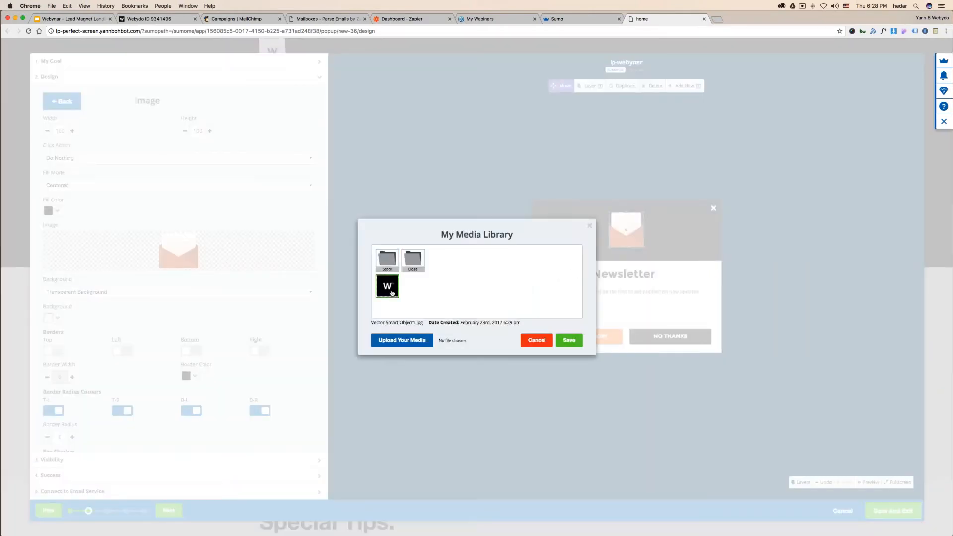
{"action": "left_click", "coordinate": [569, 340]}
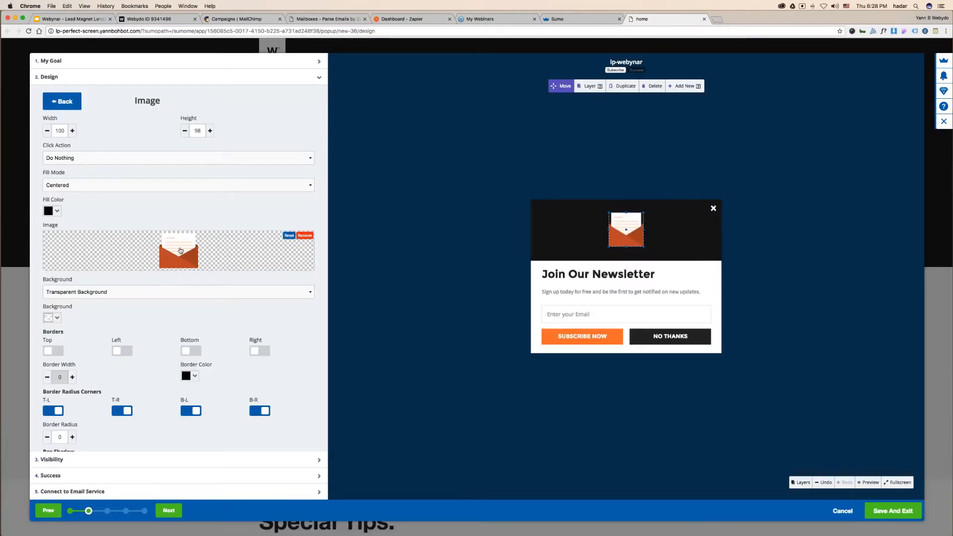
{"action": "left_click", "coordinate": [461, 238]}
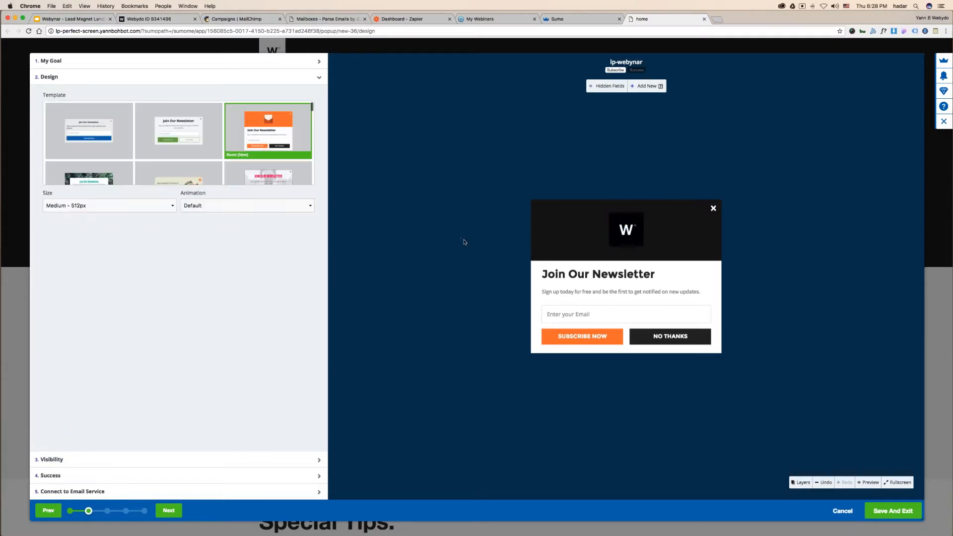
- Sample the W logo's near-black with ColorZilla and copy its hex value #000102
{"action": "left_click", "coordinate": [947, 31]}
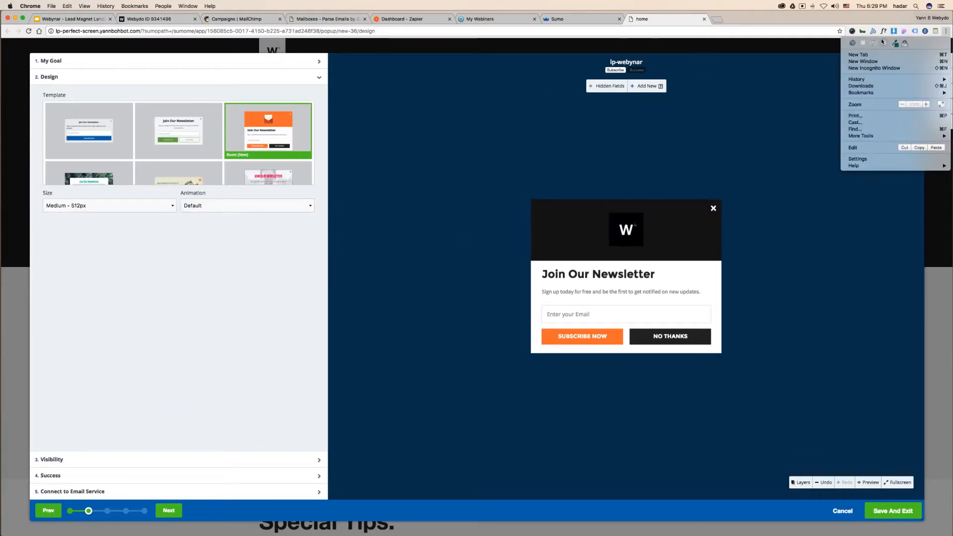
{"action": "left_click", "coordinate": [885, 42]}
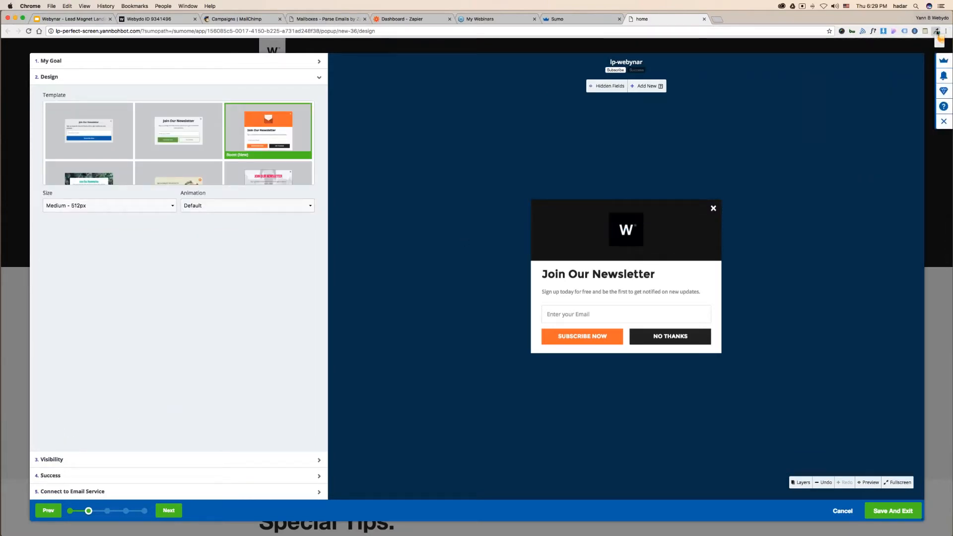
{"action": "left_click", "coordinate": [946, 31]}
{"action": "left_click", "coordinate": [897, 44]}
{"action": "left_click", "coordinate": [784, 60]}
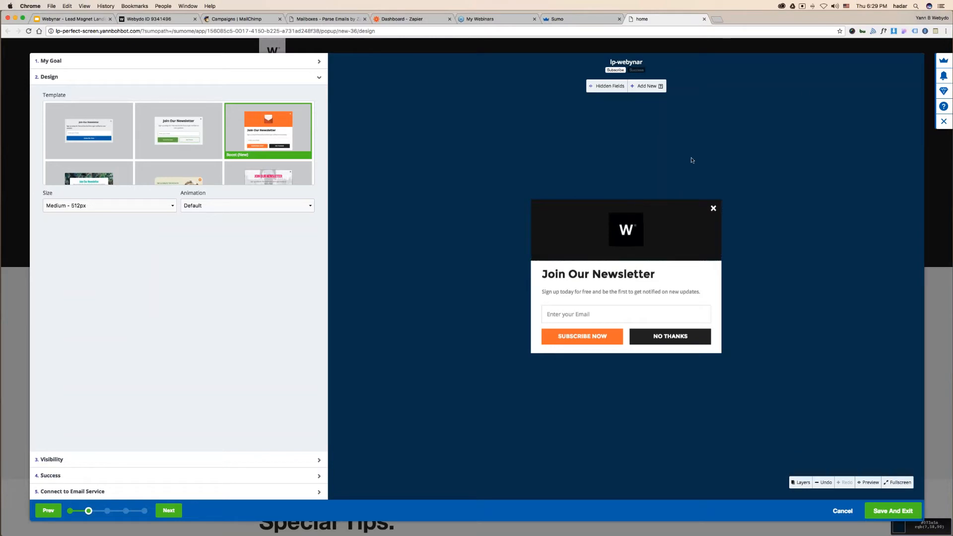
{"action": "left_click", "coordinate": [905, 33]}
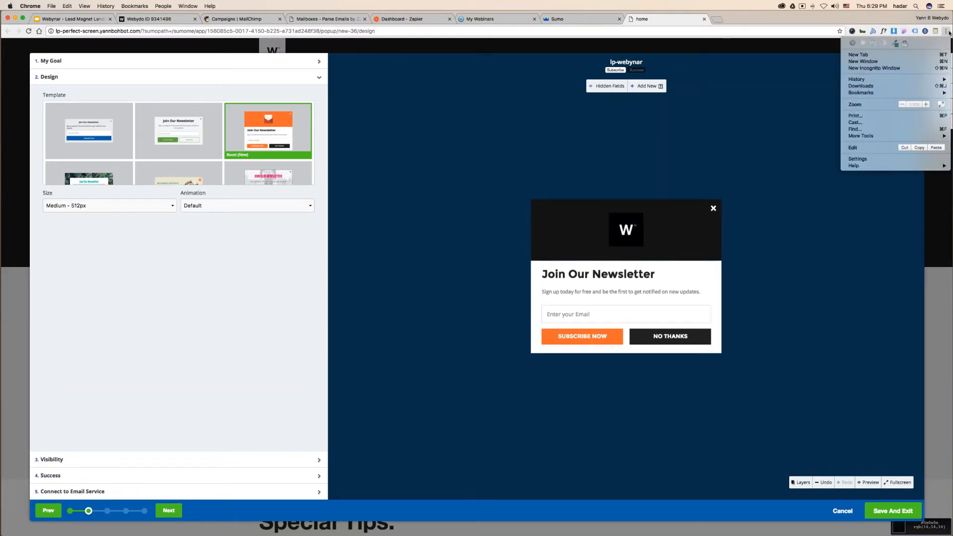
{"action": "left_click", "coordinate": [863, 60]}
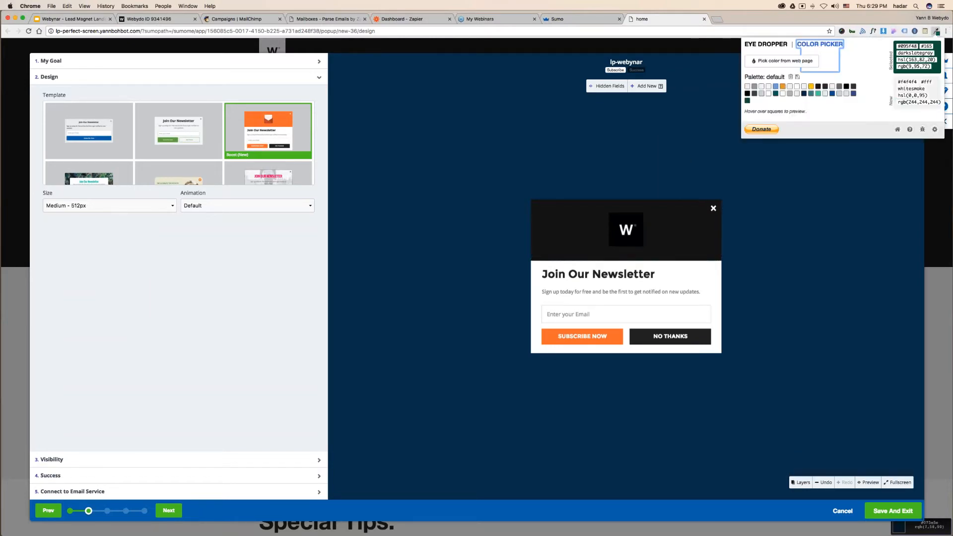
{"action": "left_click", "coordinate": [619, 218]}
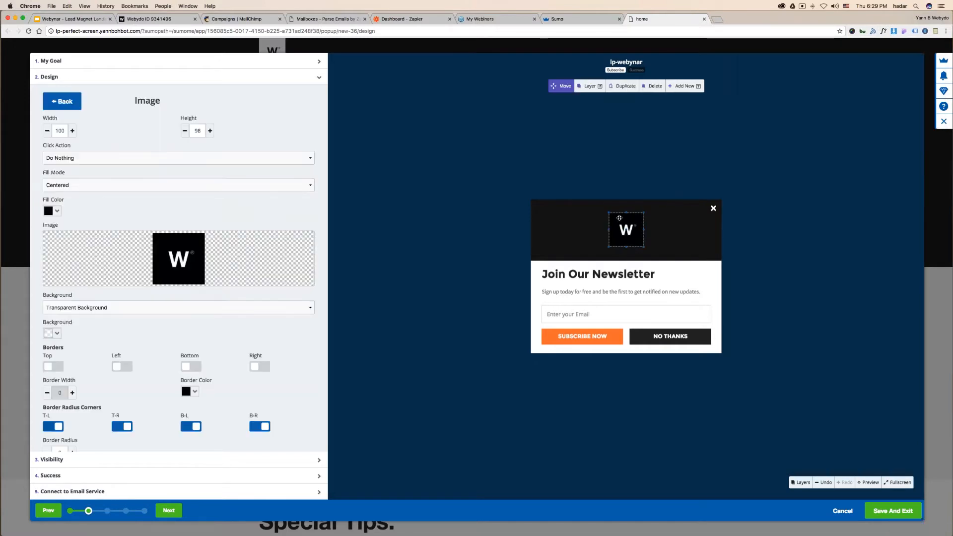
{"action": "left_click", "coordinate": [943, 32]}
{"action": "left_click", "coordinate": [904, 42]}
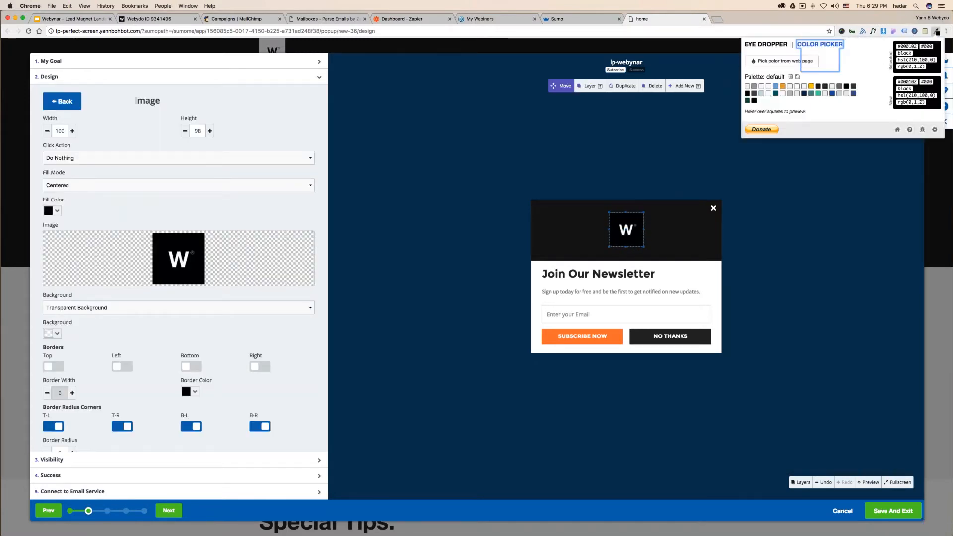
{"action": "left_click_drag", "start_coordinate": [917, 46], "coordinate": [897, 46]}
{"action": "key", "text": "super+c"}
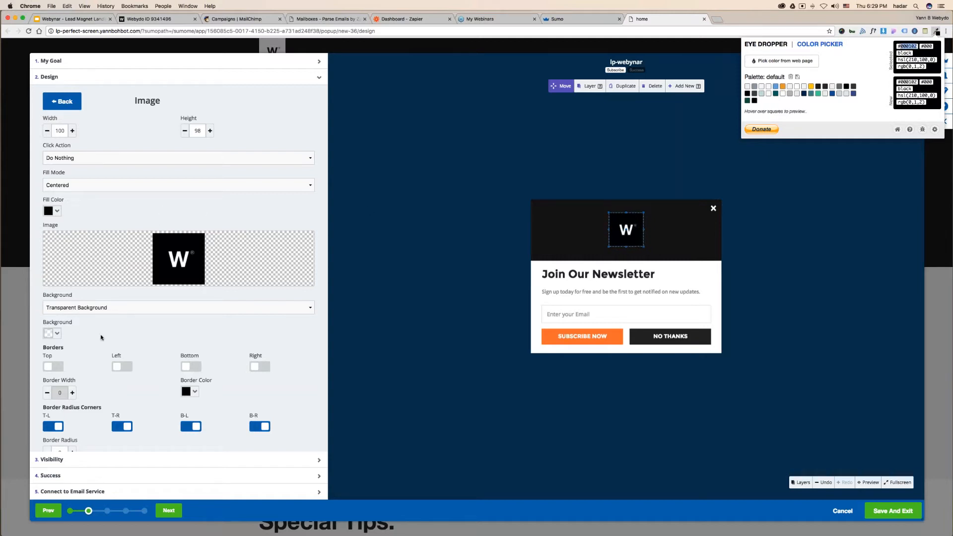
- Paste 000102 as the popup header's background colour
{"action": "left_click", "coordinate": [62, 334]}
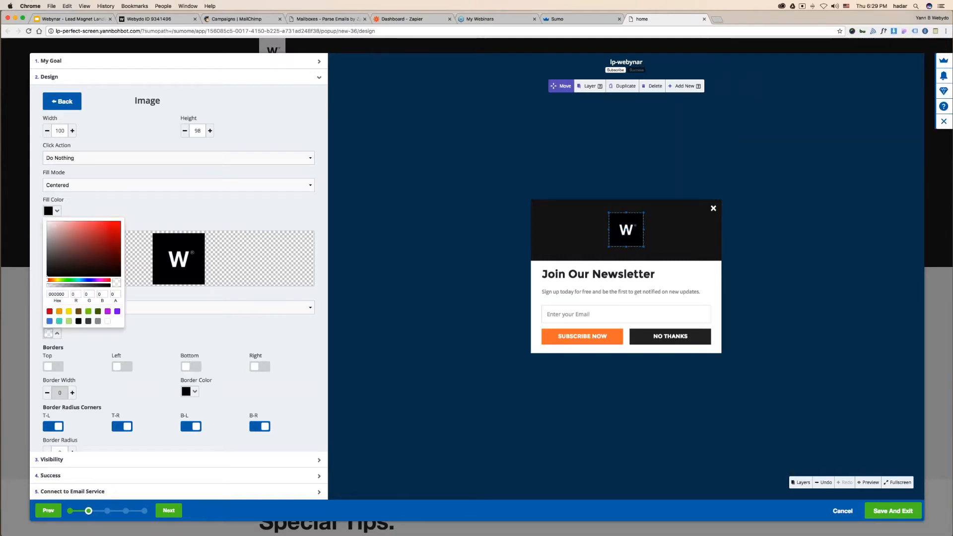
{"action": "left_click", "coordinate": [57, 333]}
{"action": "left_click", "coordinate": [572, 223]}
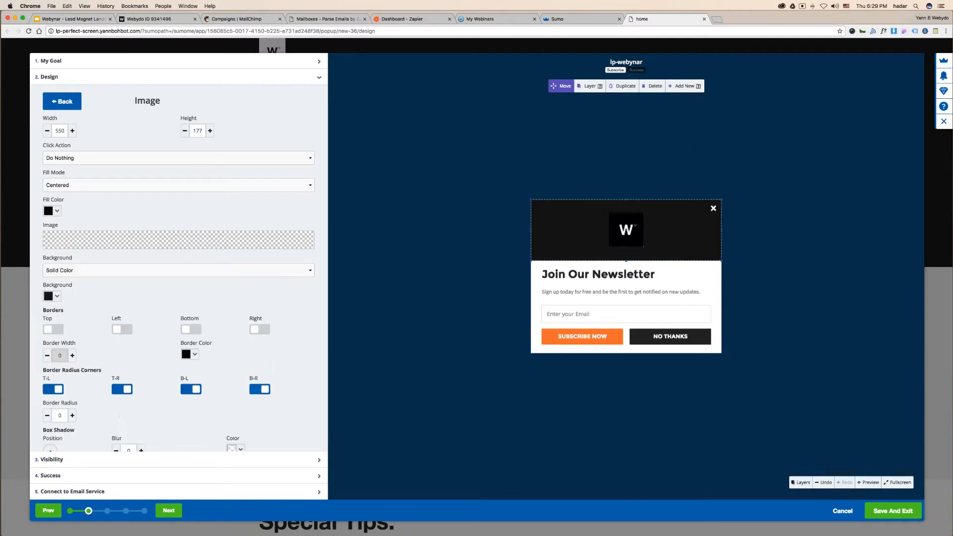
{"action": "left_click", "coordinate": [58, 297]}
{"action": "double_click", "coordinate": [56, 257]}
{"action": "key", "text": "super+v"}
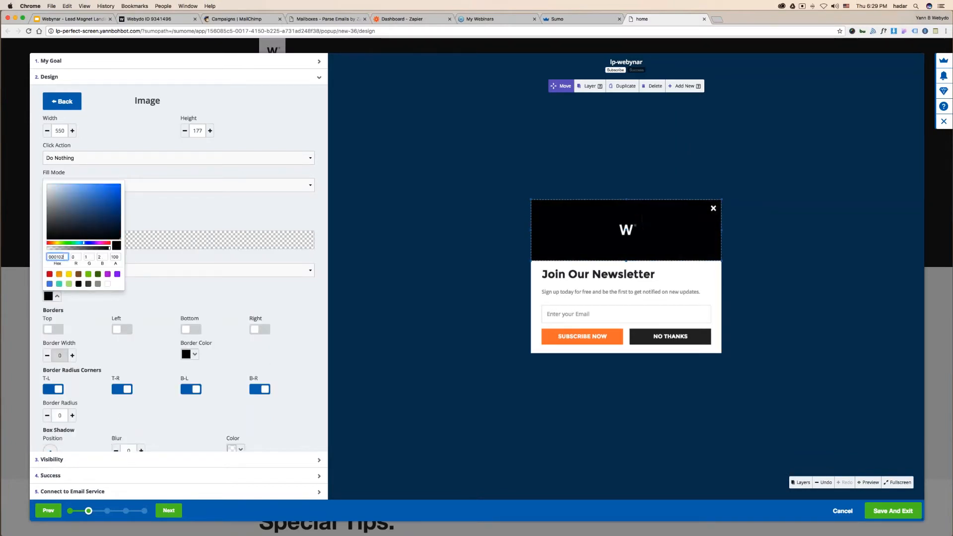
{"action": "left_click", "coordinate": [400, 286]}
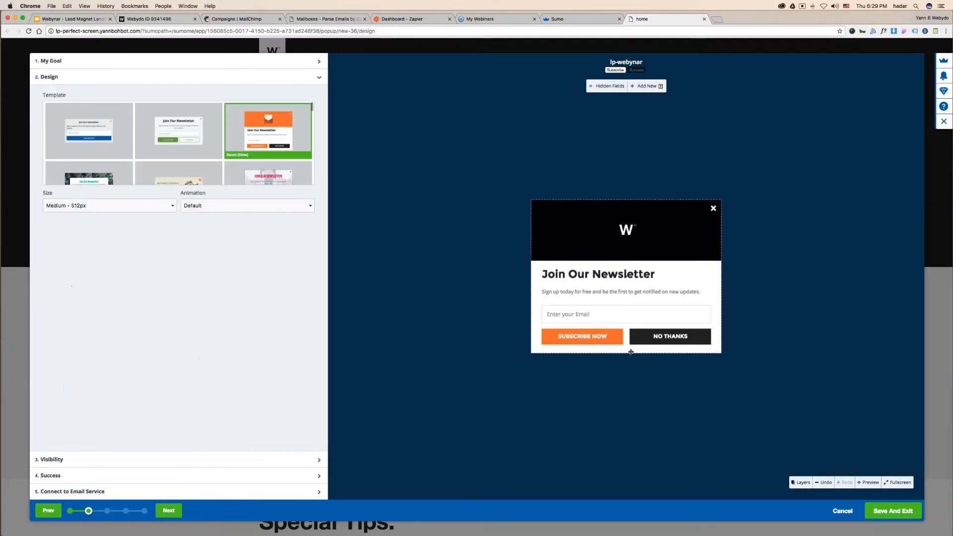
- Delete the NO THANKS button and make the SUBSCRIBE NOW button black
{"action": "left_click", "coordinate": [670, 336]}
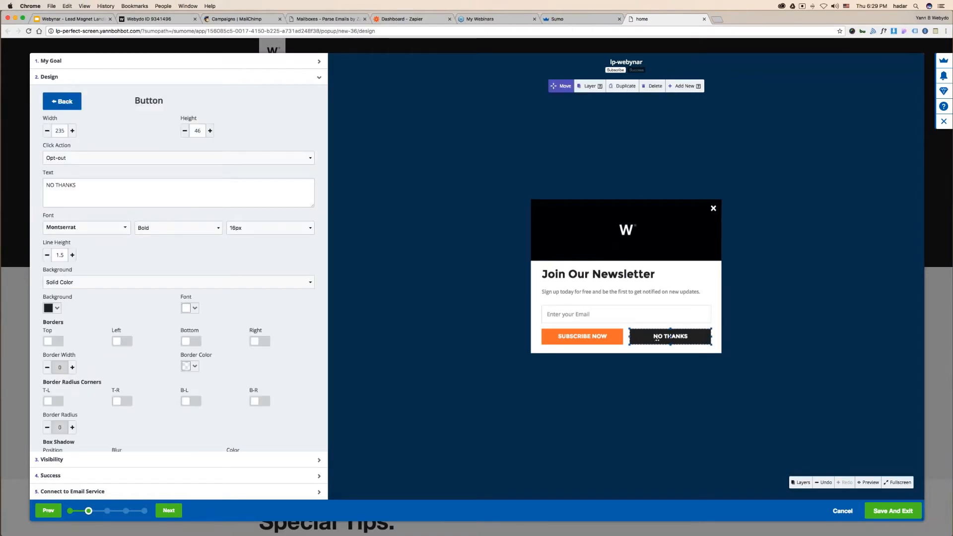
{"action": "key", "text": "Delete"}
{"action": "left_click", "coordinate": [582, 336]}
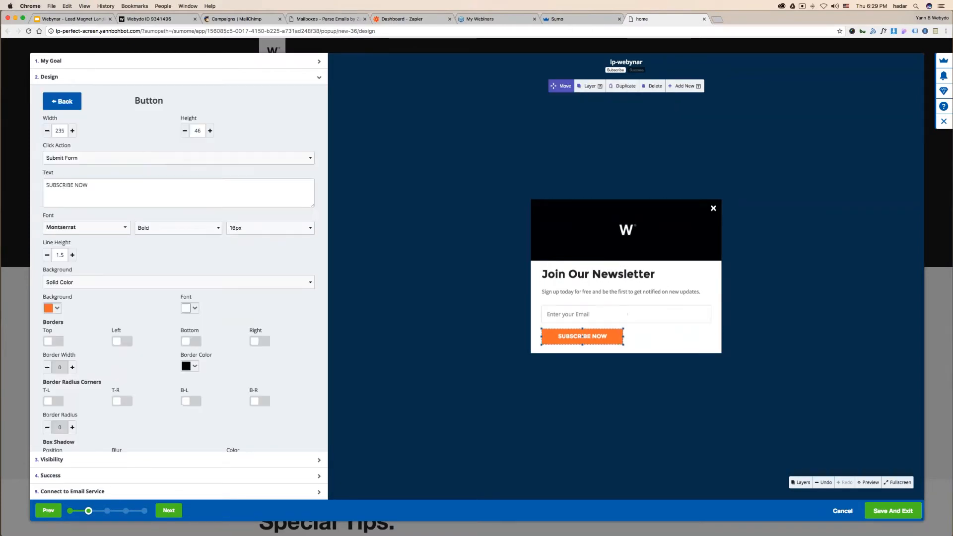
{"action": "left_click", "coordinate": [50, 308]}
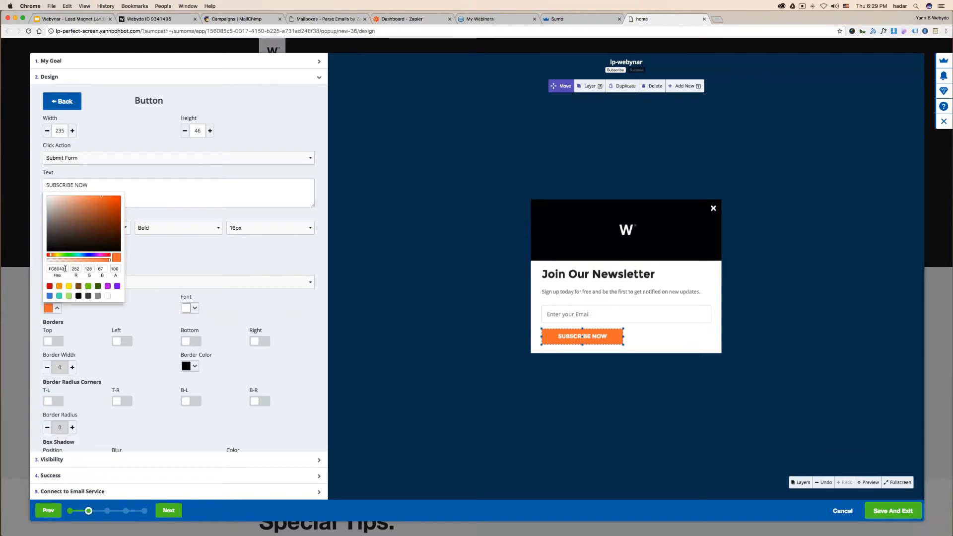
{"action": "left_click_drag", "start_coordinate": [65, 269], "coordinate": [47, 269]}
{"action": "key", "text": "super+v"}
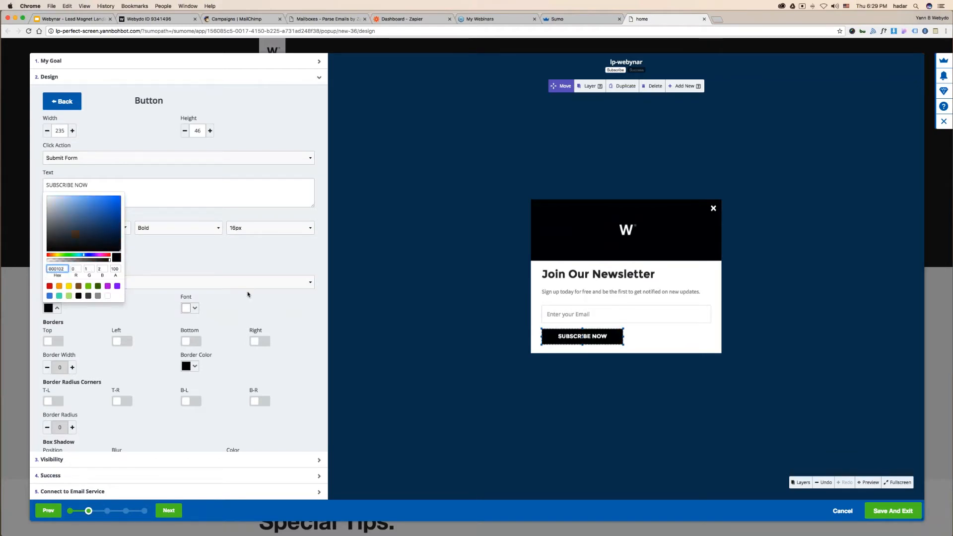
{"action": "left_click", "coordinate": [433, 300]}
- Change the heading to 'You give email, we give ebook' at 26px
{"action": "left_click", "coordinate": [676, 276]}
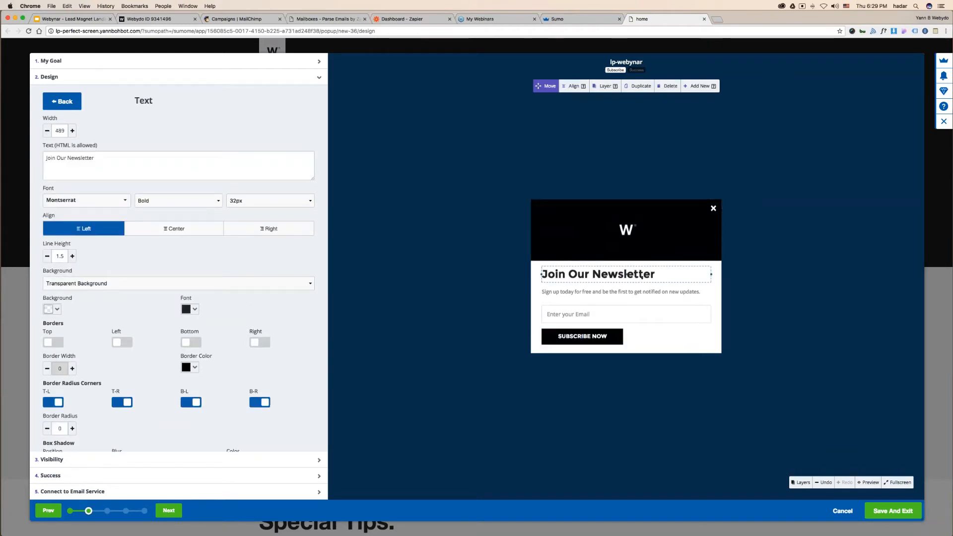
{"action": "left_click_drag", "start_coordinate": [107, 159], "coordinate": [43, 160]}
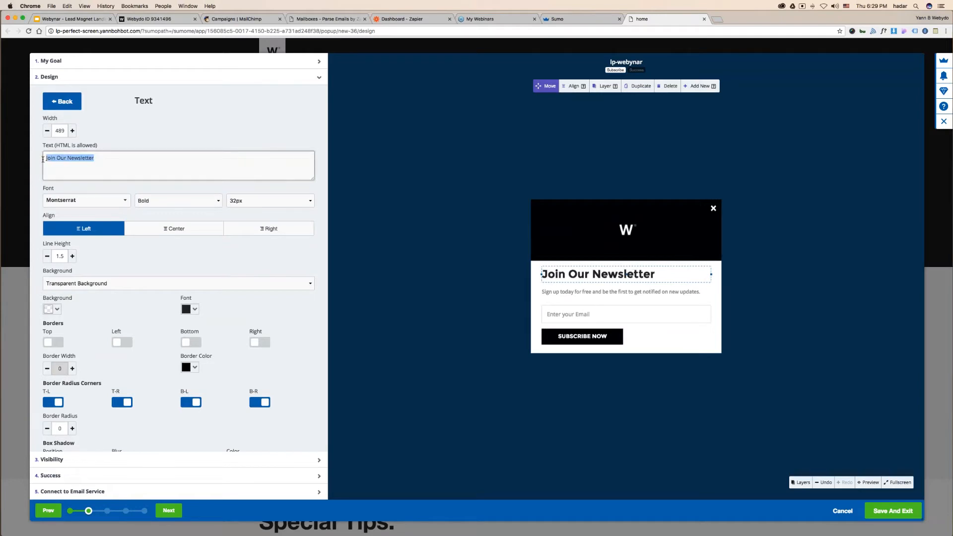
{"action": "type", "text": "You give emai"}
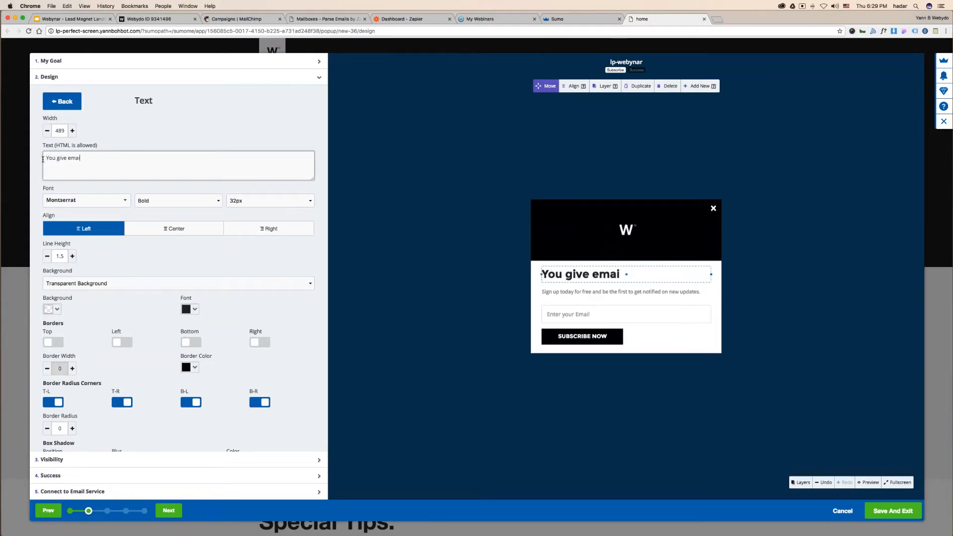
{"action": "type", "text": "l, we give ebook"}
{"action": "left_click", "coordinate": [176, 130]}
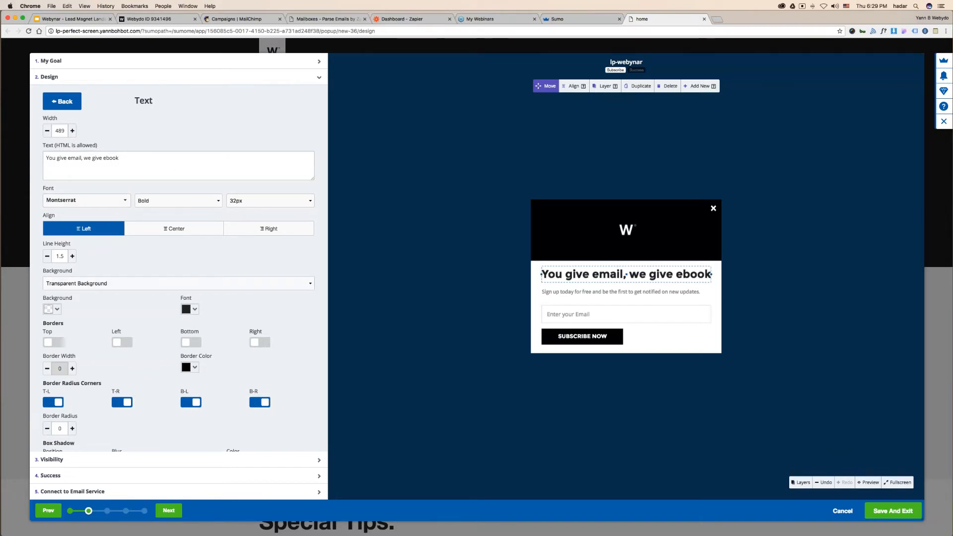
{"action": "left_click", "coordinate": [256, 201]}
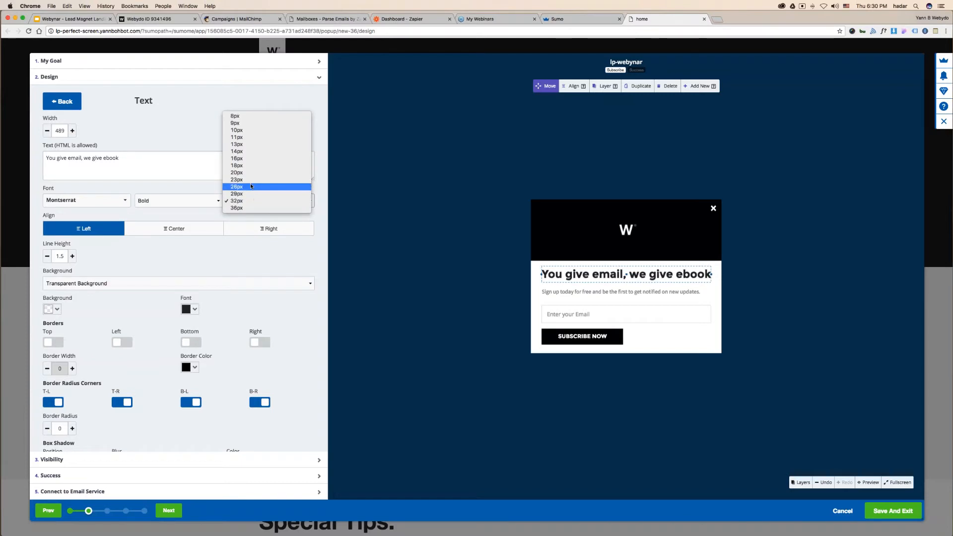
{"action": "left_click", "coordinate": [250, 187]}
- Change the subtitle to 'no worries, we don't spam' and move on to Visibility
{"action": "left_click", "coordinate": [588, 296]}
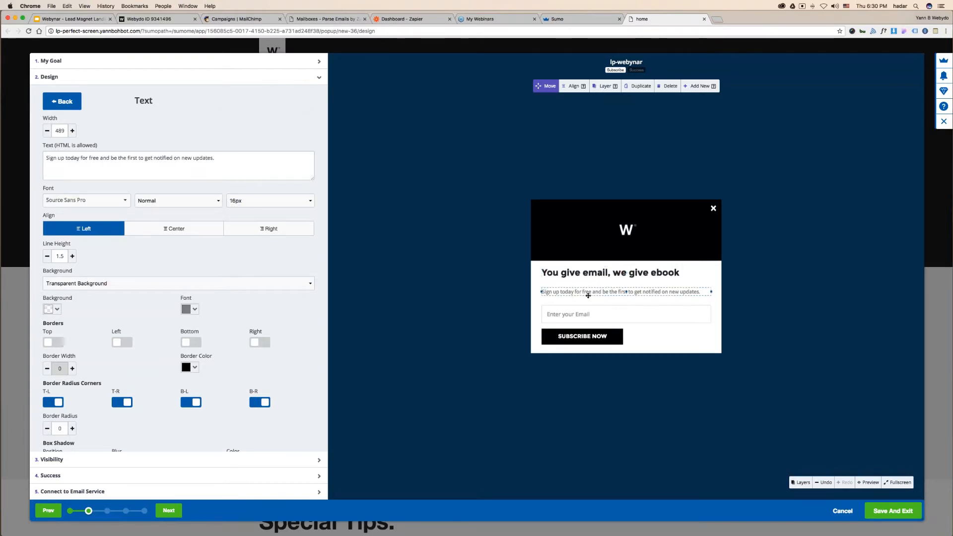
{"action": "left_click_drag", "start_coordinate": [201, 168], "coordinate": [54, 152]}
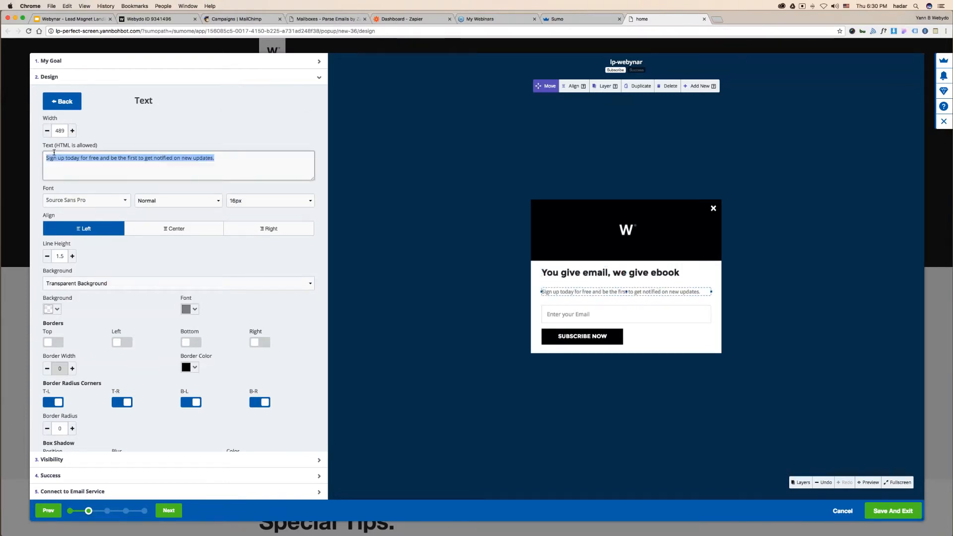
{"action": "type", "text": "don't w"}
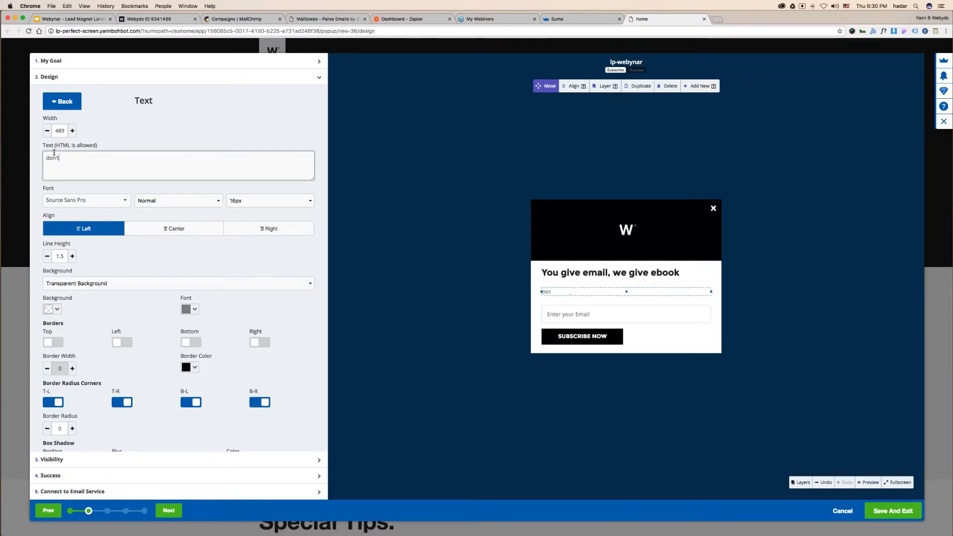
{"action": "key", "text": "BackSpace"}
{"action": "key", "text": "BackSpace"}
{"action": "key", "text": "BackSpace"}
{"action": "key", "text": "BackSpace"}
{"action": "key", "text": "BackSpace"}
{"action": "key", "text": "BackSpace"}
{"action": "key", "text": "BackSpace"}
{"action": "type", "text": "no worries, we don't spam"}
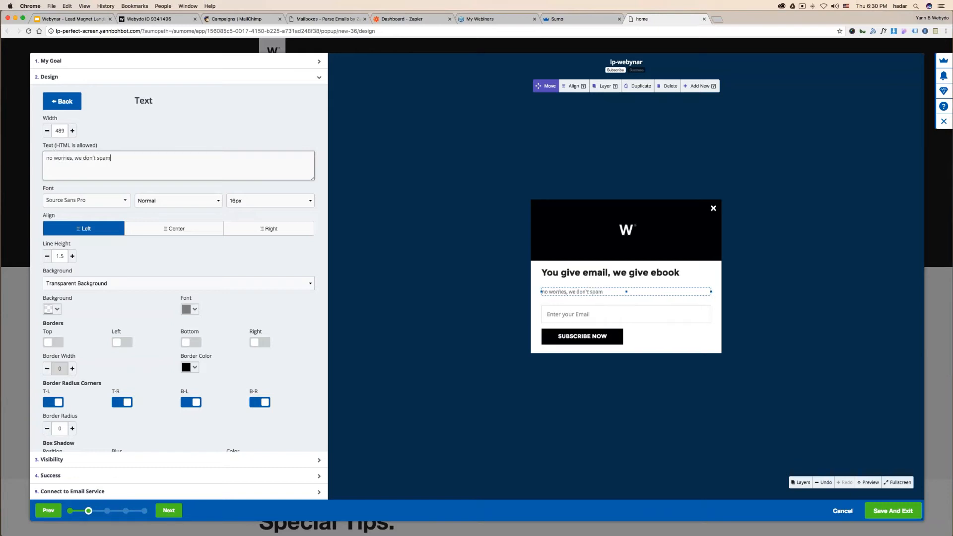
{"action": "left_click", "coordinate": [458, 267]}
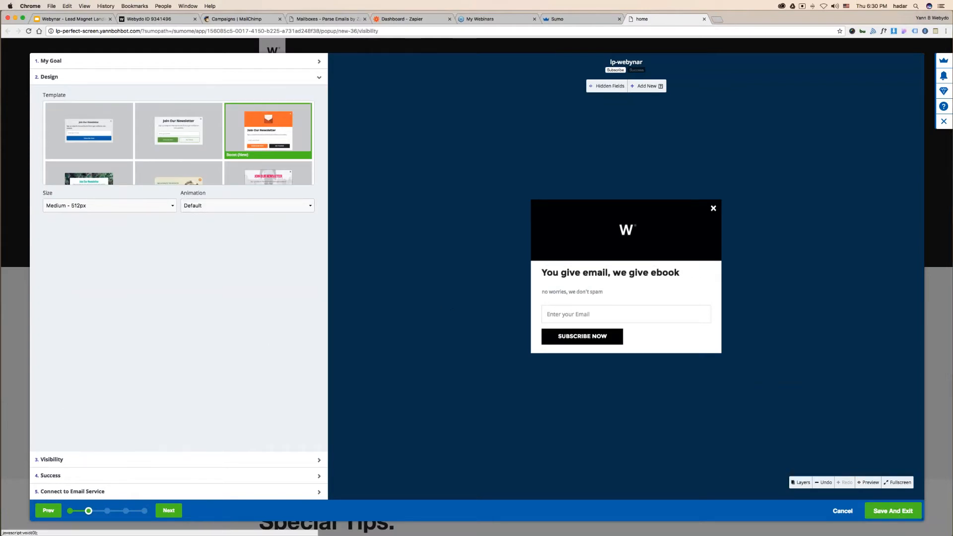
{"action": "left_click", "coordinate": [80, 460]}
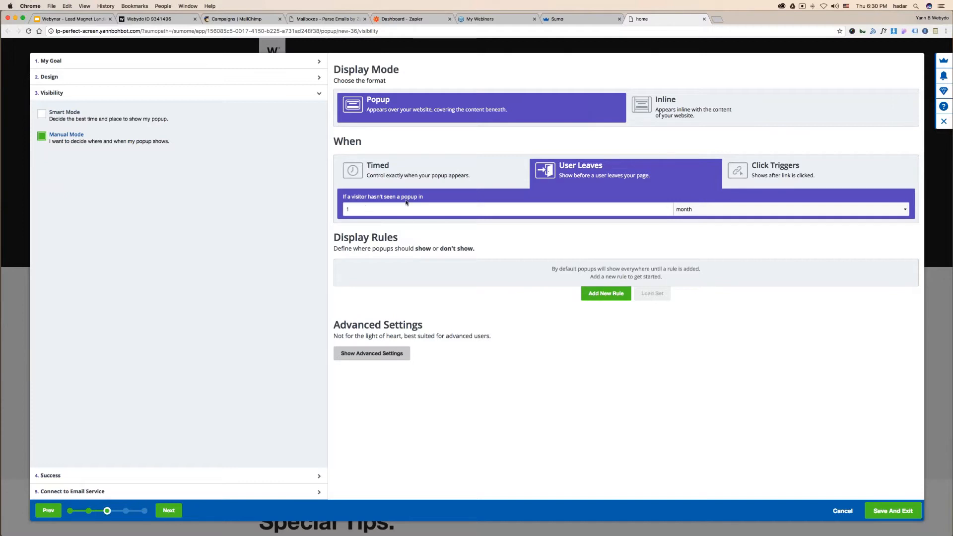
- Set the popup to repeat every 02 hours and appear on a timer after 3 seconds
{"action": "left_click", "coordinate": [742, 211]}
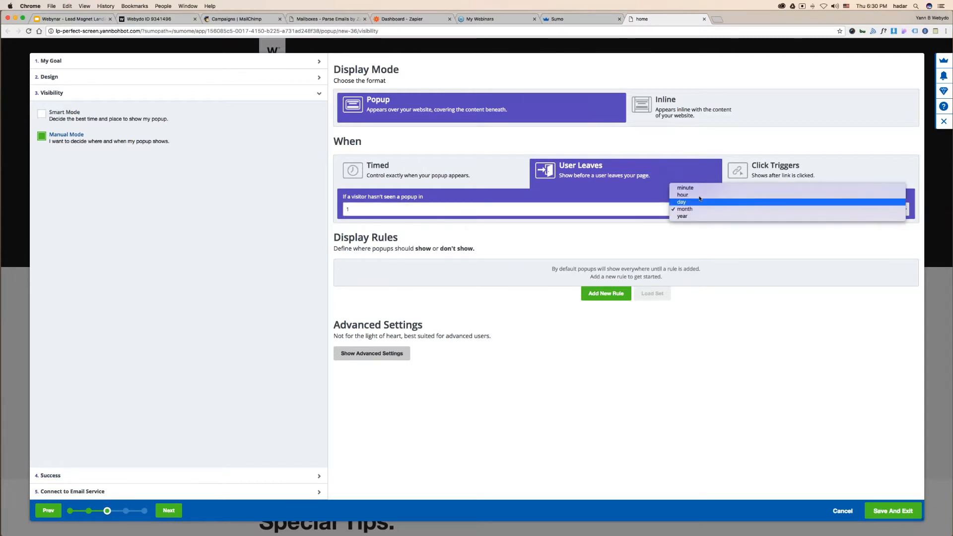
{"action": "left_click", "coordinate": [698, 195]}
{"action": "key", "text": "BackSpace"}
{"action": "type", "text": "022"}
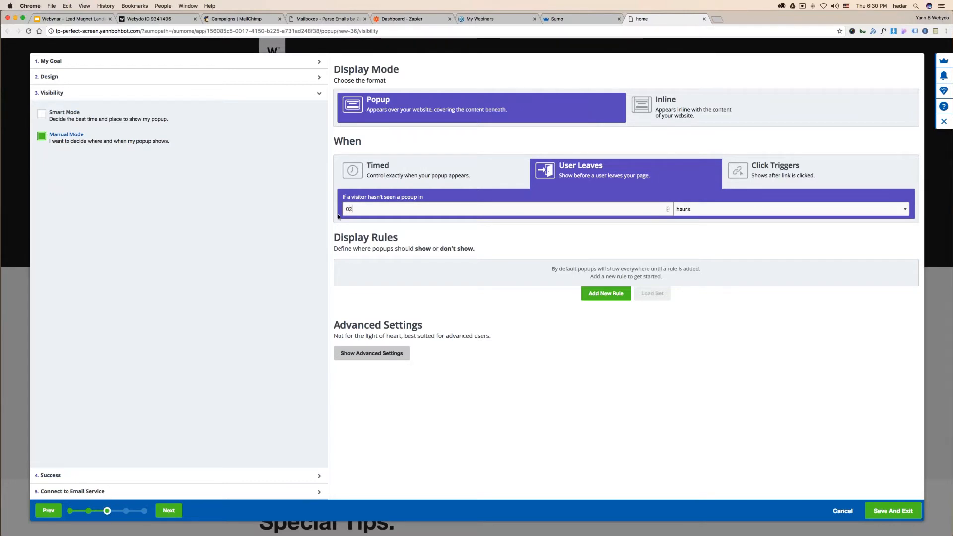
{"action": "type", "text": "2"}
{"action": "left_click", "coordinate": [374, 174]}
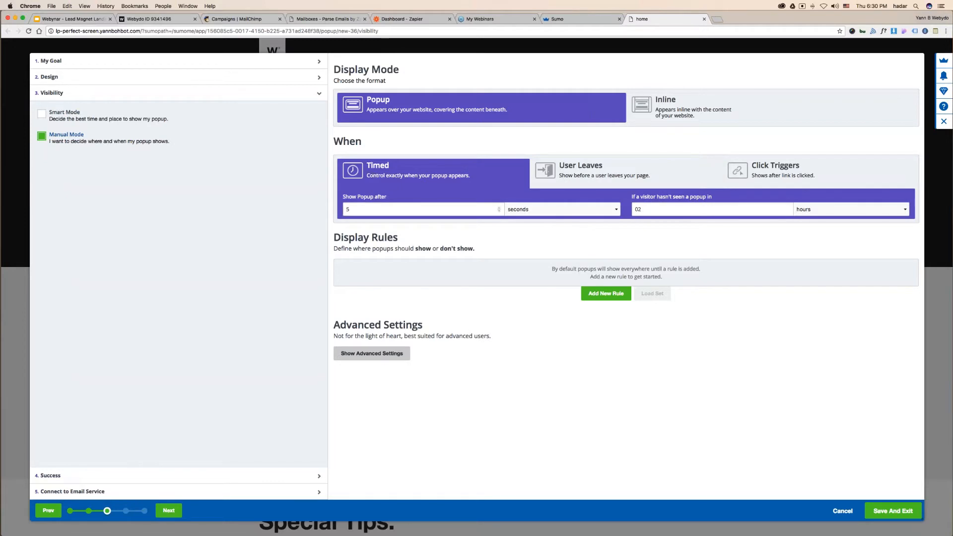
{"action": "left_click_drag", "start_coordinate": [354, 209], "coordinate": [326, 213]}
{"action": "type", "text": "3"}
- Pass through Success and Connect to Email Service, then save and enable the popup
{"action": "left_click", "coordinate": [89, 476]}
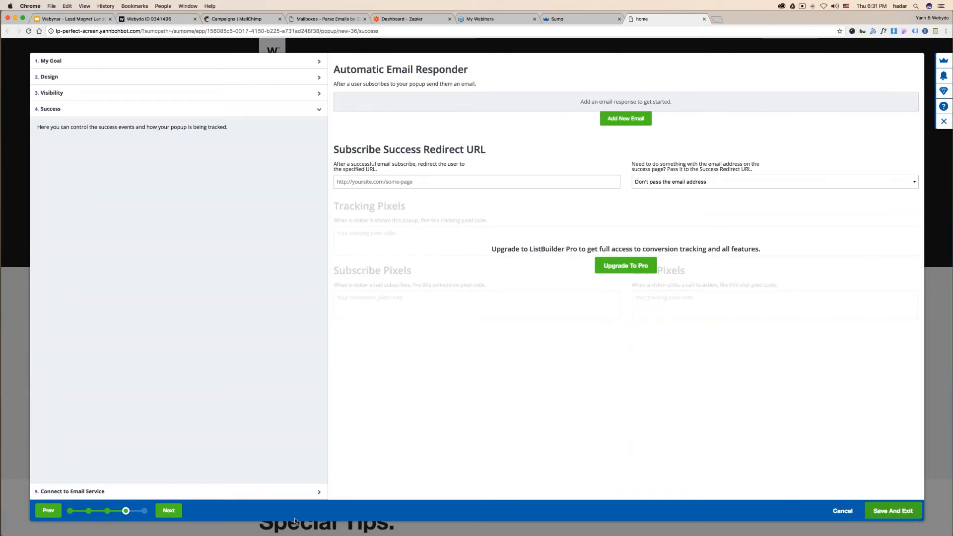
{"action": "left_click", "coordinate": [78, 495]}
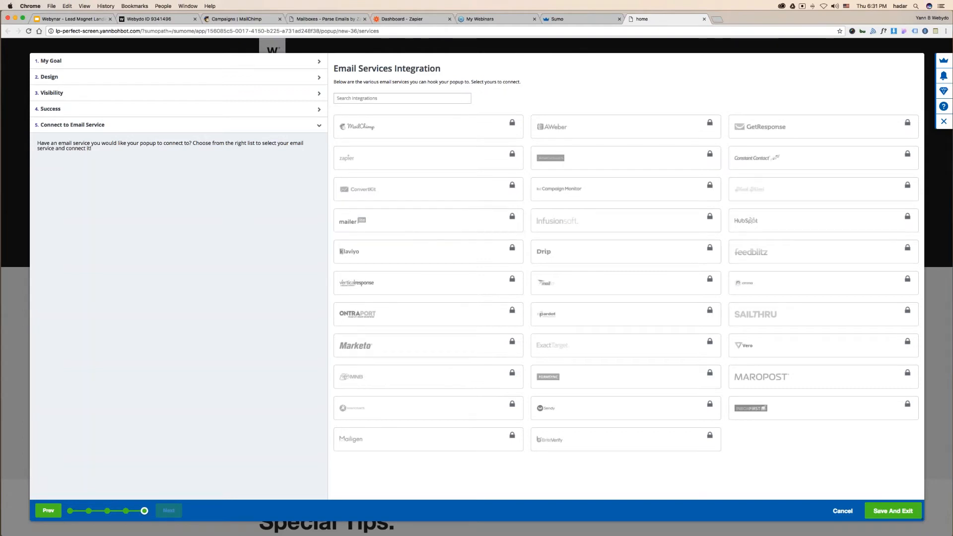
{"action": "left_click", "coordinate": [891, 517]}
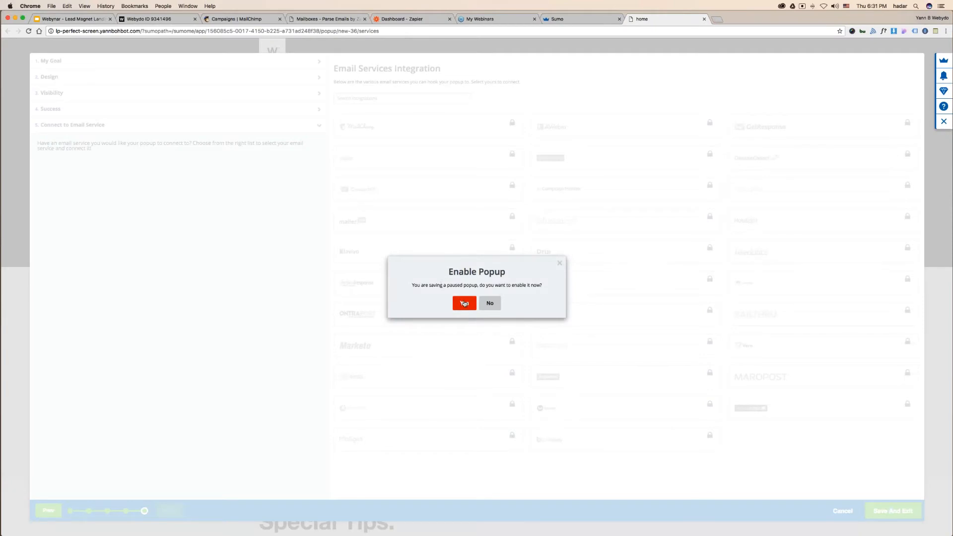
{"action": "left_click", "coordinate": [464, 303]}
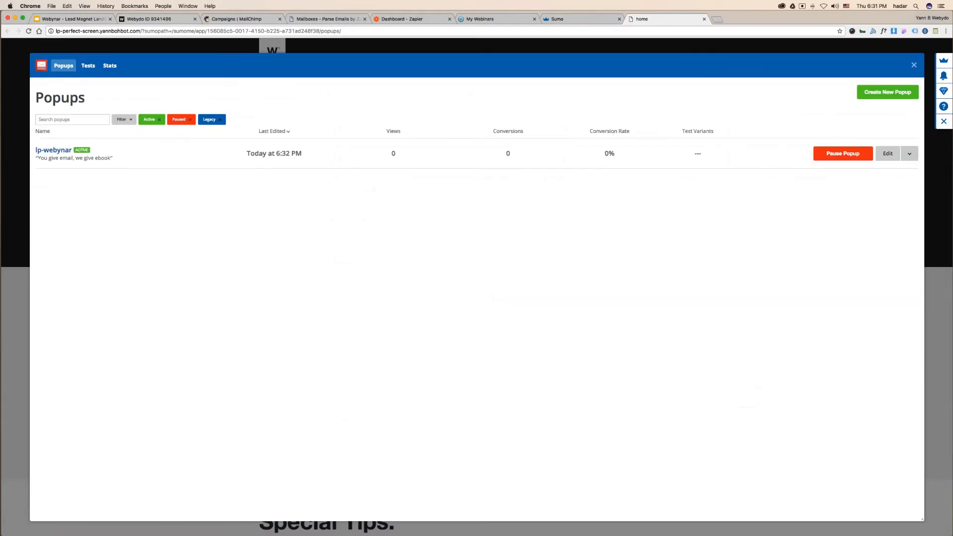
- Close the Sumo panels and select the landing page's domain in the address bar
{"action": "left_click", "coordinate": [914, 65]}
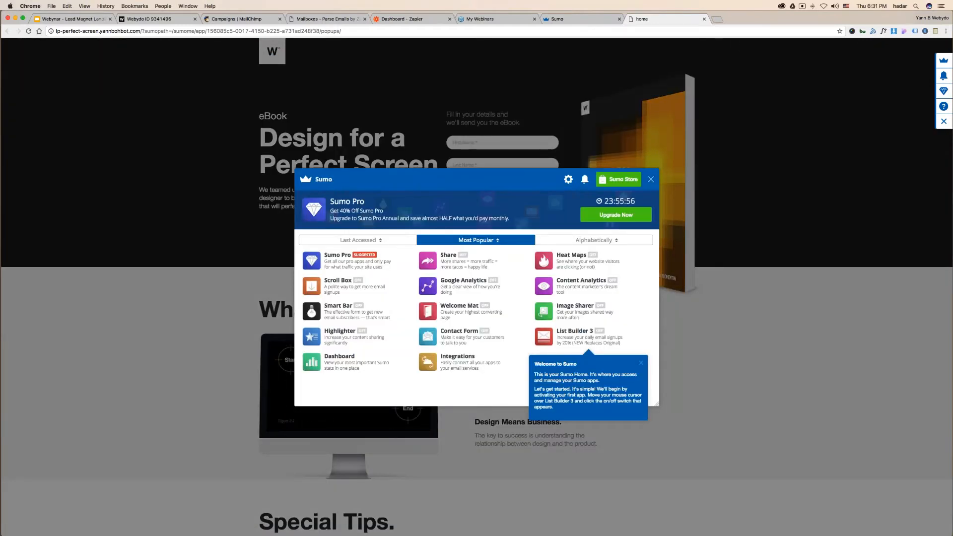
{"action": "left_click", "coordinate": [651, 180]}
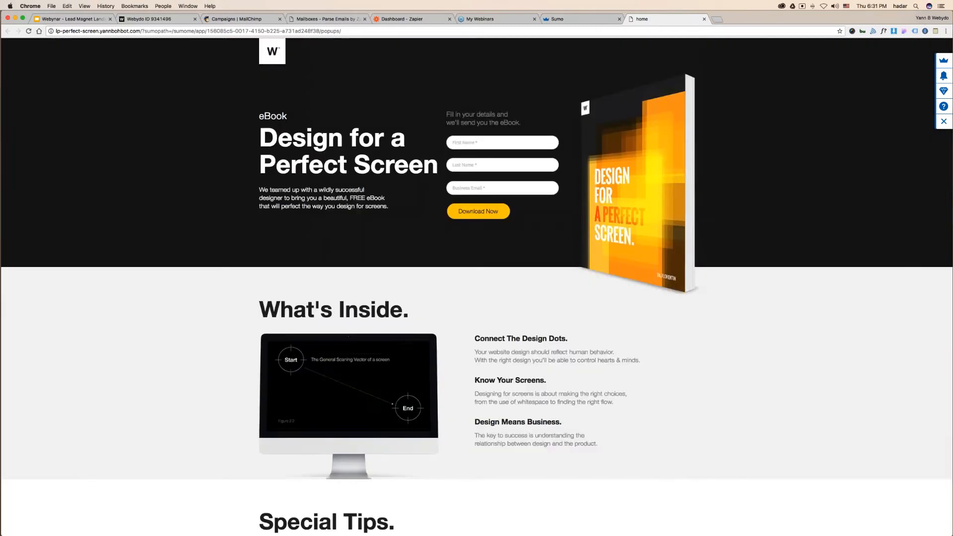
{"action": "left_click", "coordinate": [207, 31]}
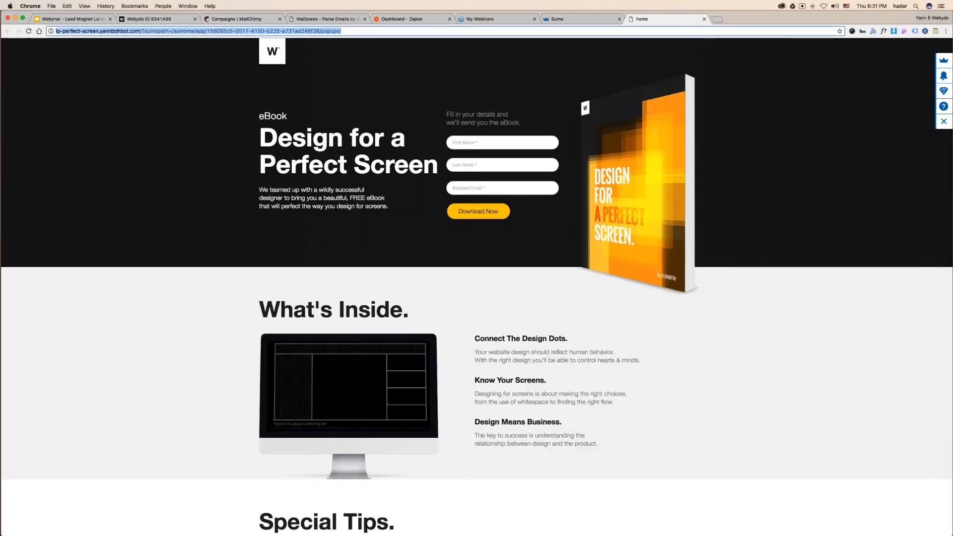
{"action": "left_click", "coordinate": [186, 30]}
{"action": "left_click_drag", "start_coordinate": [140, 31], "coordinate": [55, 31]}
{"action": "key", "text": "super+c"}
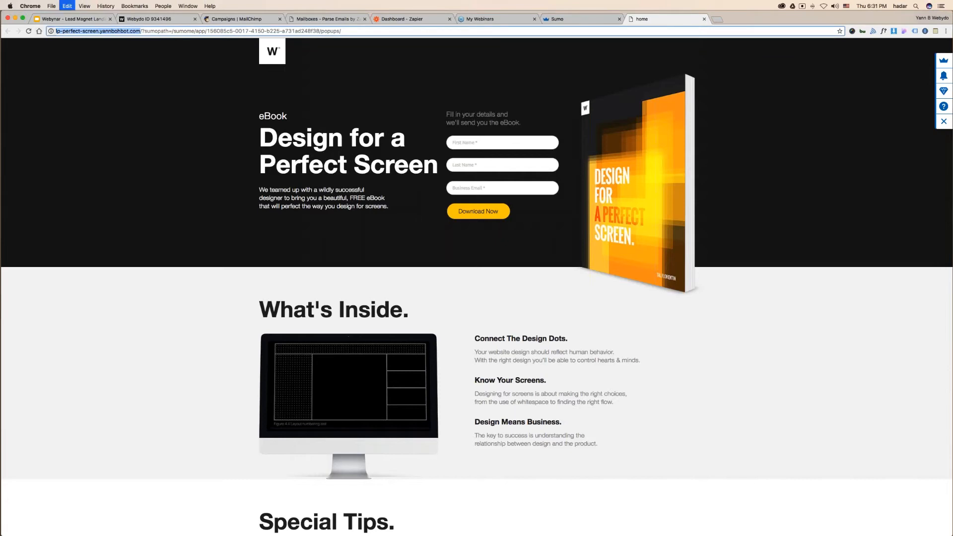
- Open an incognito window and load the landing page there
{"action": "mouse_move", "coordinate": [440, 530]}
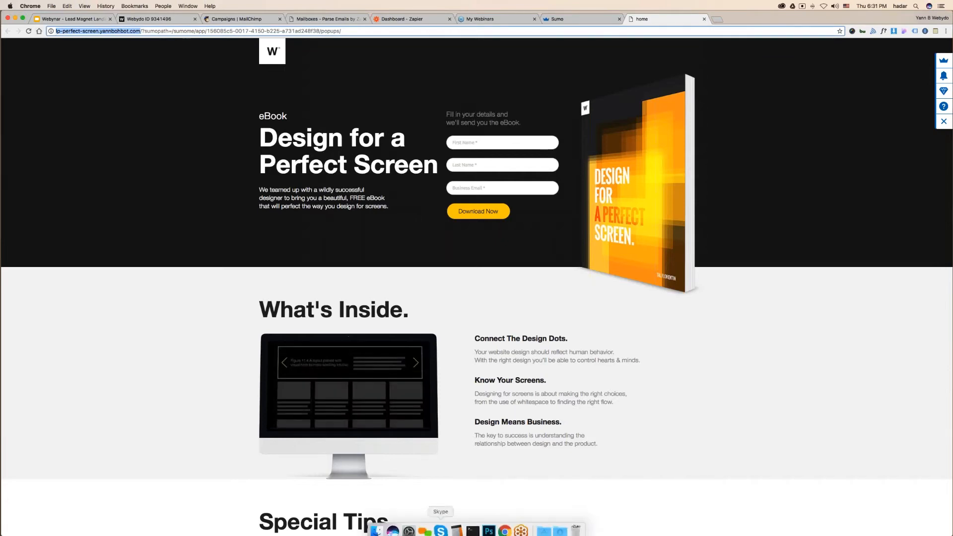
{"action": "right_click", "coordinate": [505, 530]}
{"action": "left_click", "coordinate": [502, 468]}
{"action": "key", "text": "super+v"}
{"action": "key", "text": "Return"}
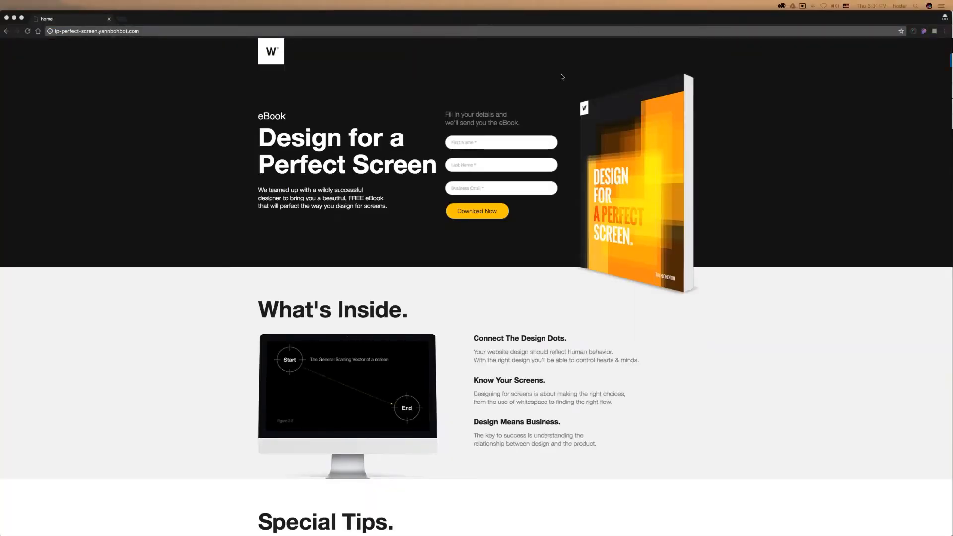
{"action": "scroll", "coordinate": [413, 147], "scroll_direction": "down", "scroll_amount": 12}
{"action": "scroll", "coordinate": [413, 147], "scroll_direction": "up", "scroll_amount": 13}
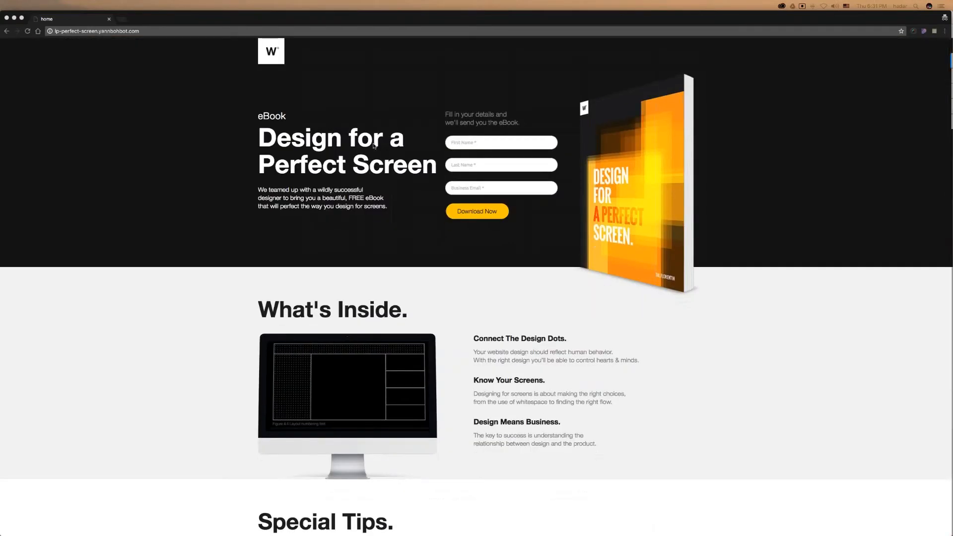
{"action": "scroll", "coordinate": [374, 145], "scroll_direction": "down", "scroll_amount": 13}
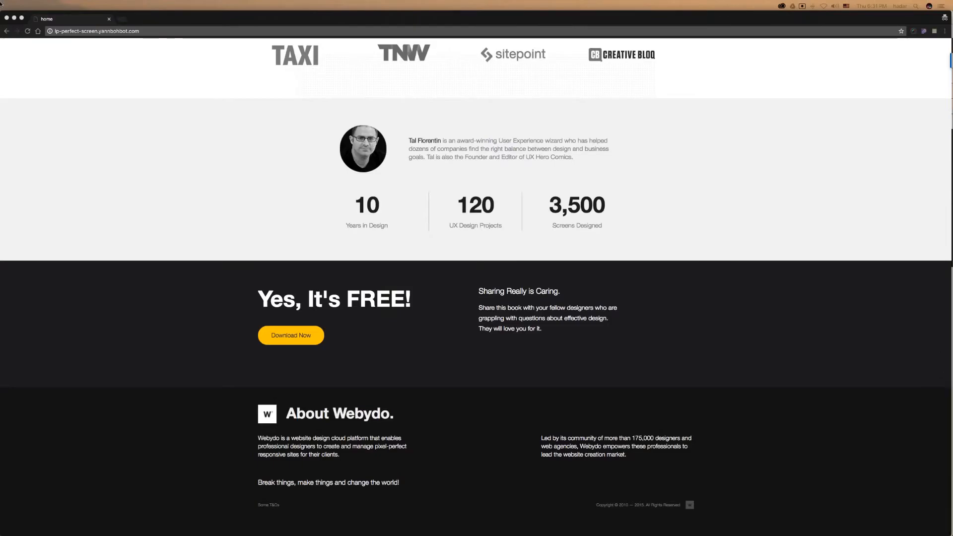
- Return to the main Chrome window's Sumo install page tab
{"action": "mouse_move", "coordinate": [1, 3]}
{"action": "left_click", "coordinate": [335, 216]}
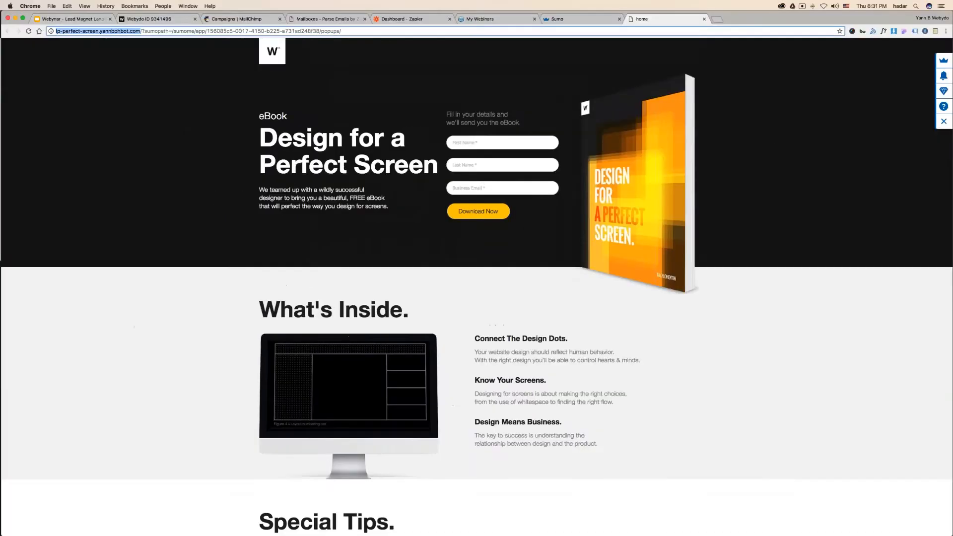
{"action": "key", "text": "ctrl+shift+Tab"}
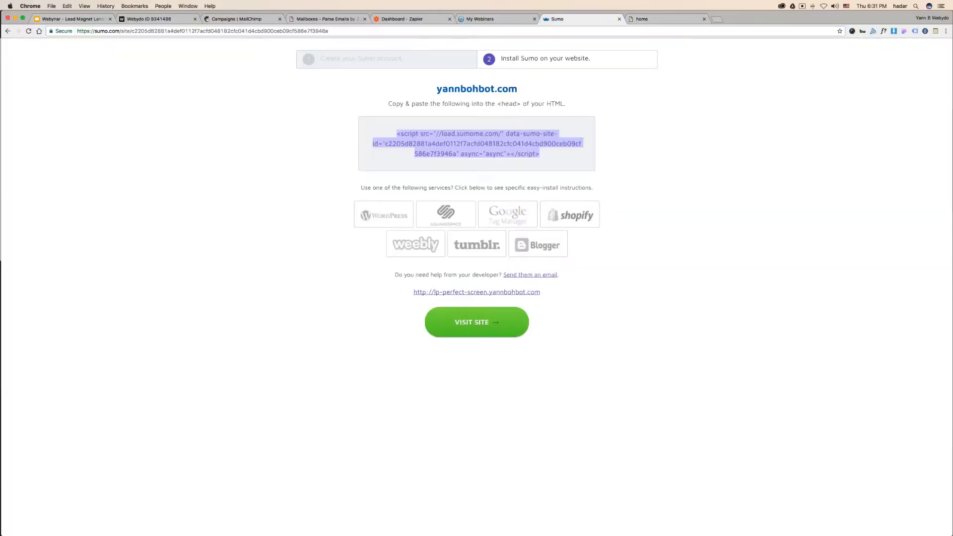
- Turn on List Builder 3 from the Sumo apps panel on the landing page
{"action": "left_click", "coordinate": [667, 18]}
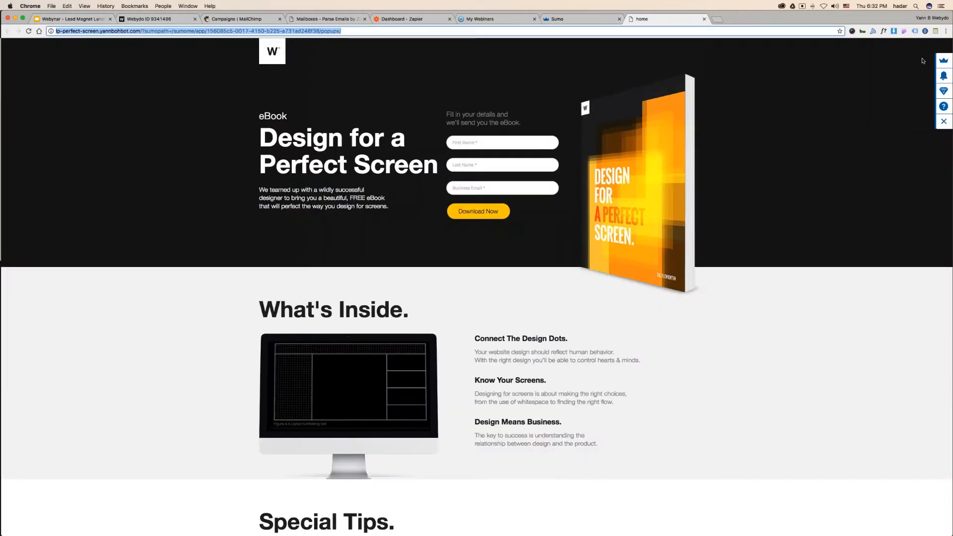
{"action": "left_click", "coordinate": [938, 60]}
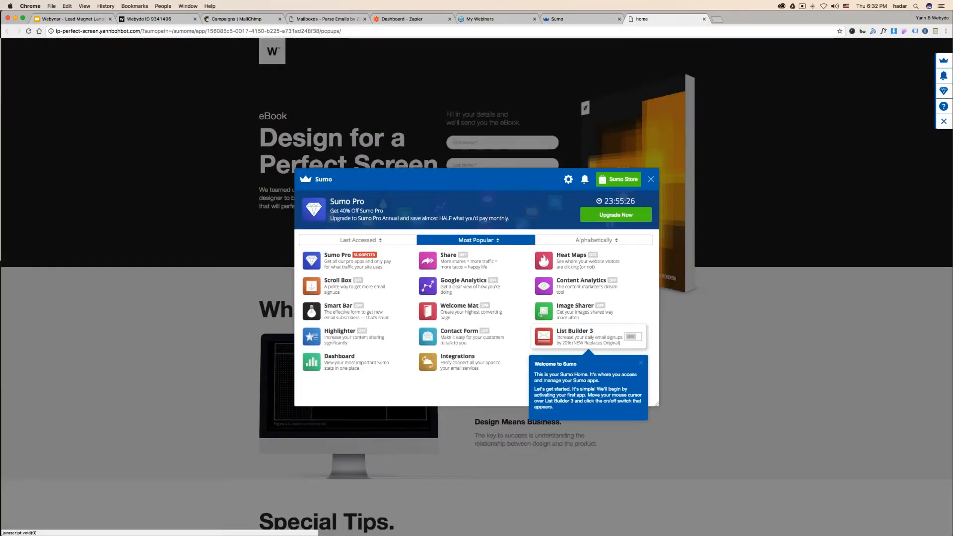
{"action": "left_click", "coordinate": [631, 338]}
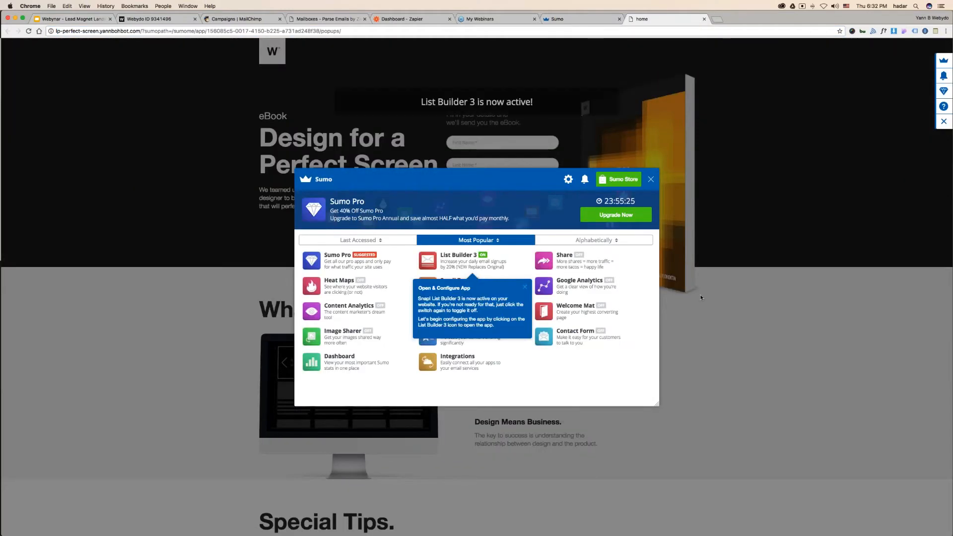
- Reload the landing page in the other window, then close the Sumo apps panel
{"action": "key", "text": "ctrl+Up"}
{"action": "left_click", "coordinate": [712, 238]}
{"action": "key", "text": "super+l"}
{"action": "key", "text": "Return"}
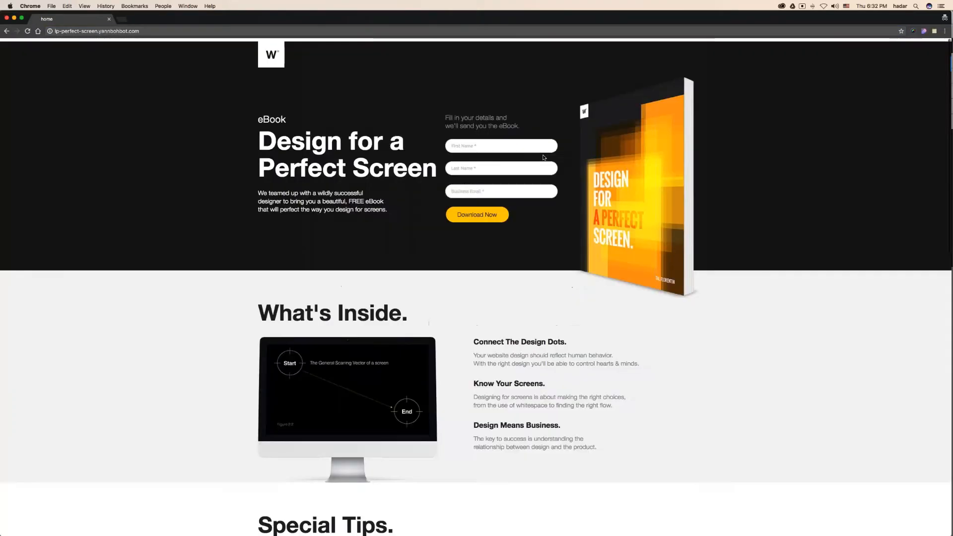
{"action": "scroll", "coordinate": [543, 157], "scroll_direction": "down", "scroll_amount": 10}
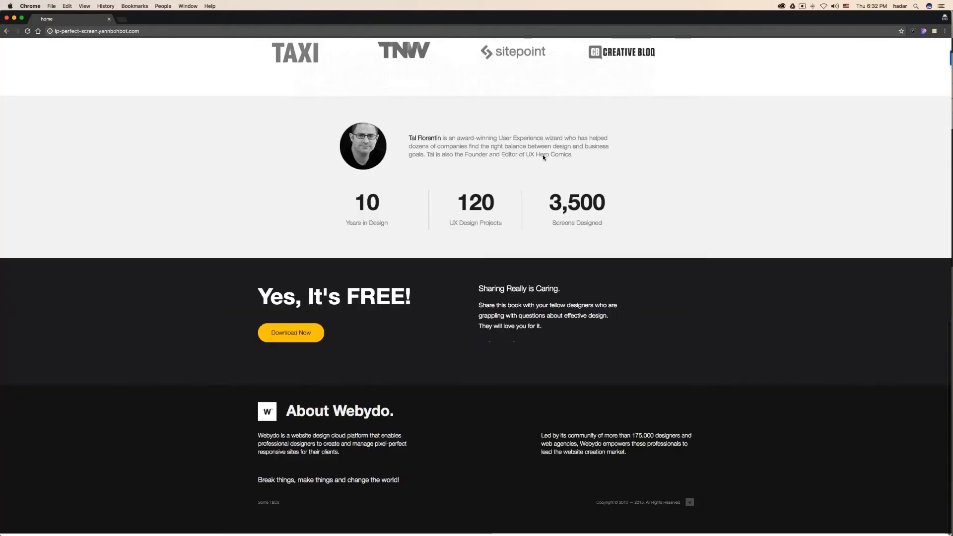
{"action": "scroll", "coordinate": [543, 157], "scroll_direction": "up", "scroll_amount": 10}
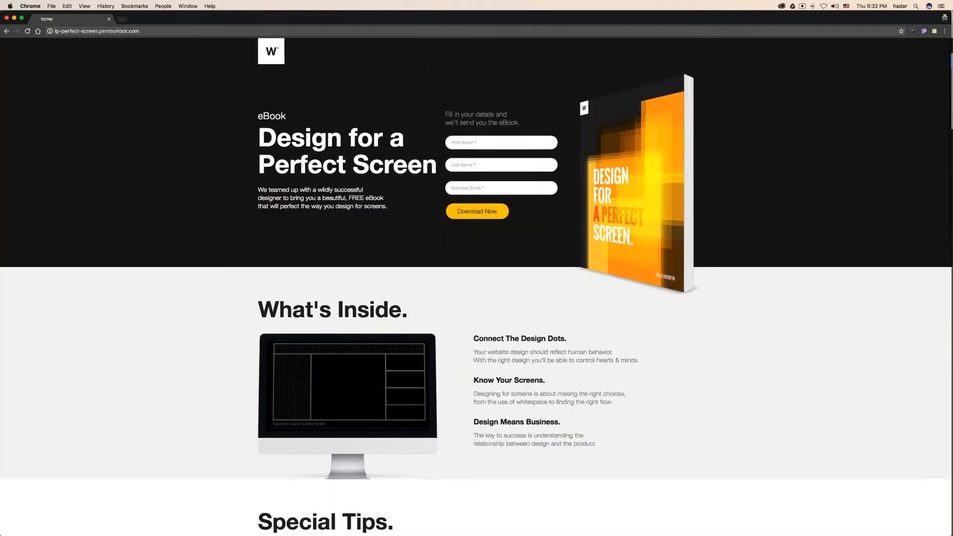
{"action": "key", "text": "super+l"}
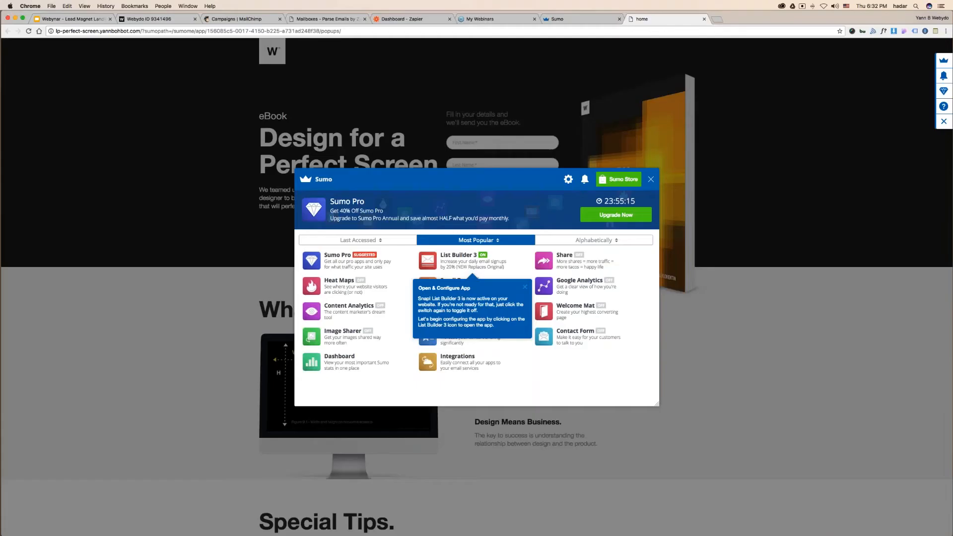
{"action": "left_click", "coordinate": [650, 180]}
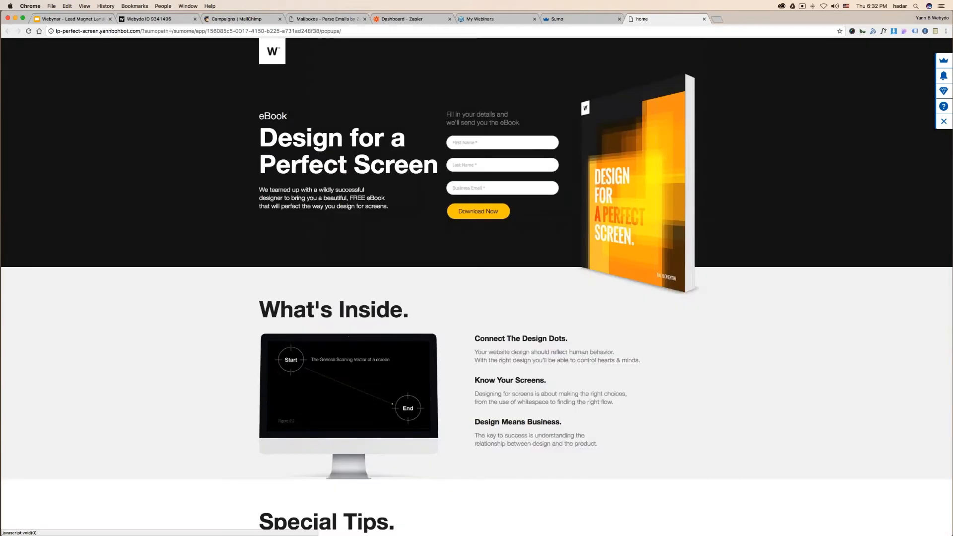
- Test lp-perfect-screen.yannbohbot.com in a private window, then close it
{"action": "right_click", "coordinate": [505, 528]}
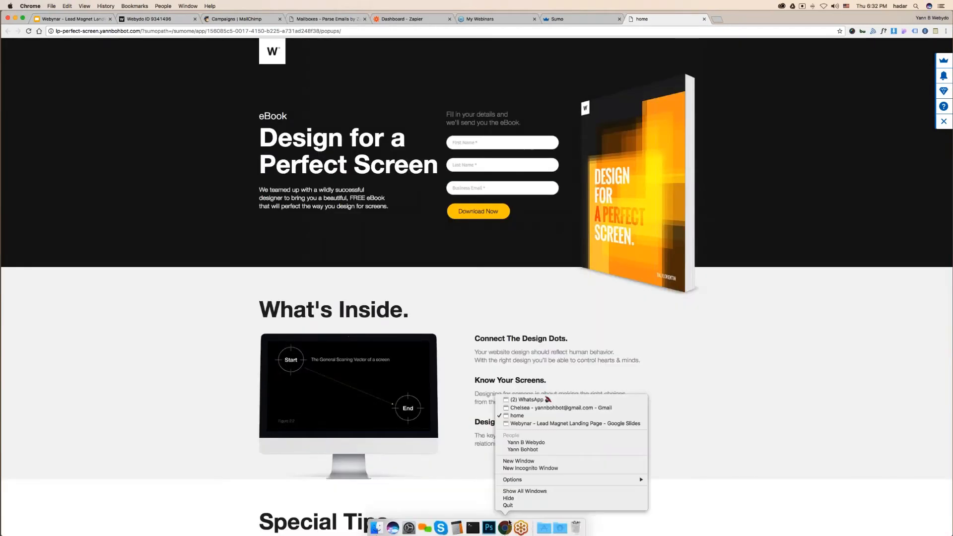
{"action": "left_click", "coordinate": [516, 468]}
{"action": "type", "text": "lp-perfect-screen.yannbohbot.com"}
{"action": "key", "text": "Return"}
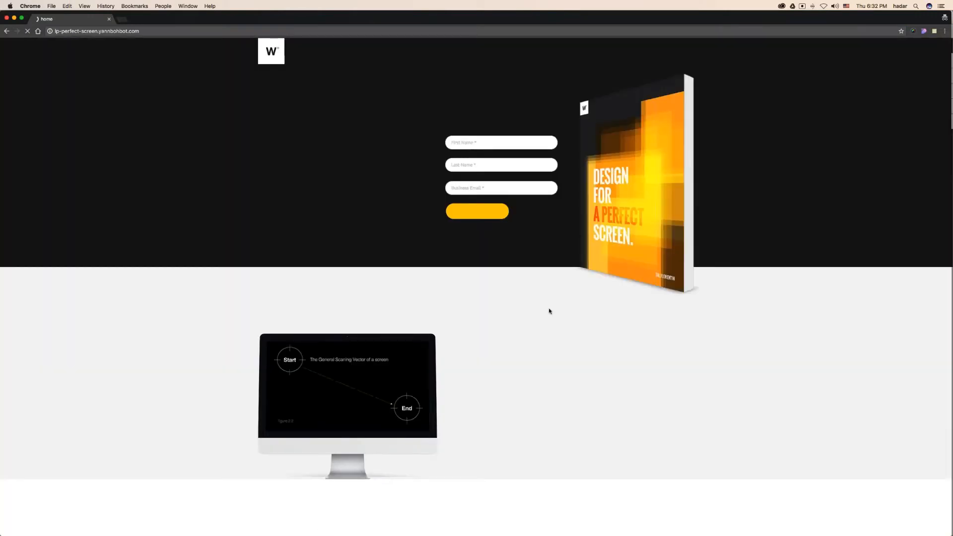
{"action": "scroll", "coordinate": [549, 311], "scroll_direction": "down", "scroll_amount": 15}
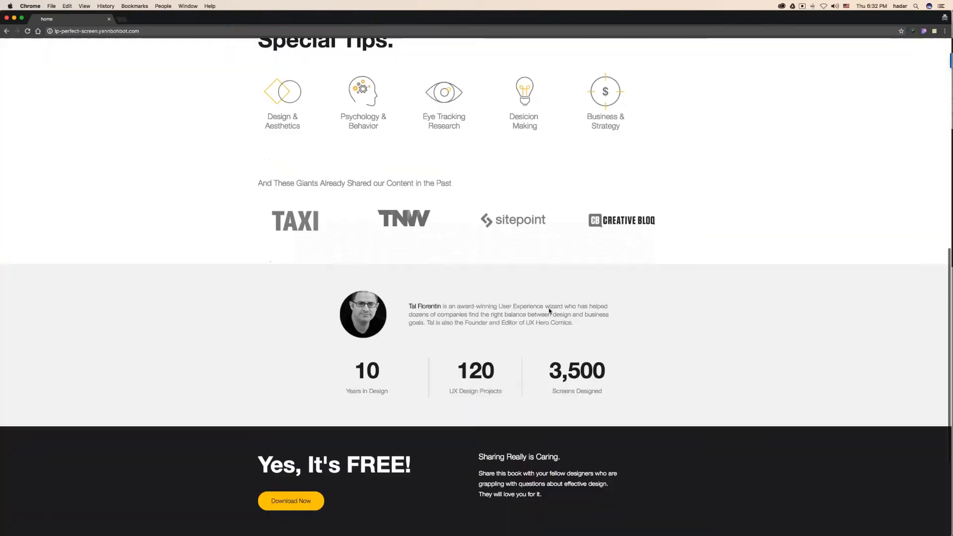
{"action": "scroll", "coordinate": [549, 311], "scroll_direction": "up", "scroll_amount": 15}
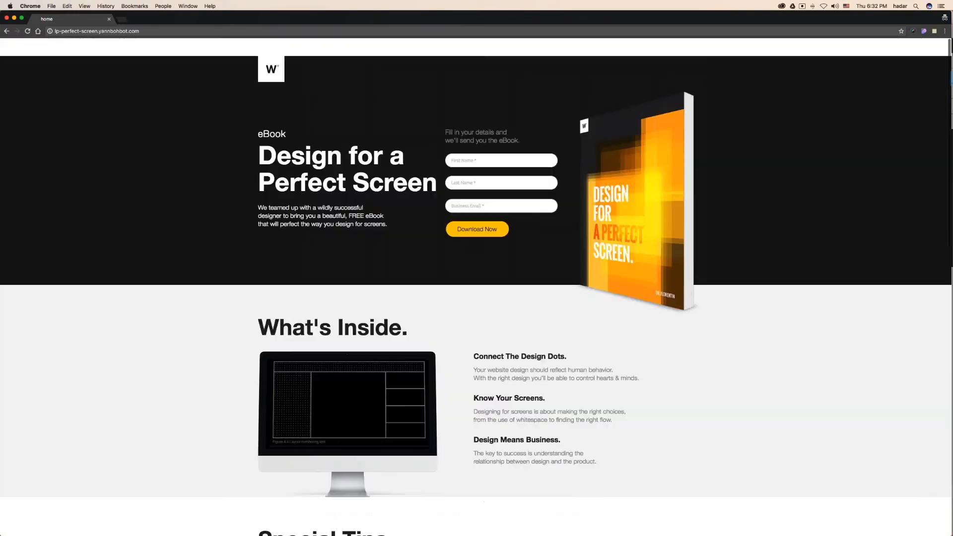
{"action": "key", "text": "super+w"}
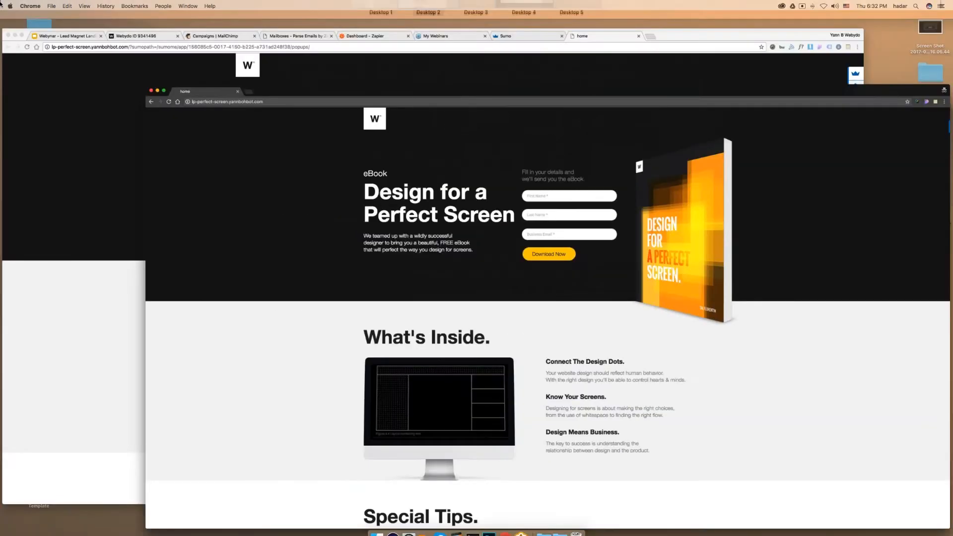
- Open List Builder 3's Popups manager from the landing page tab
{"action": "left_click", "coordinate": [581, 19]}
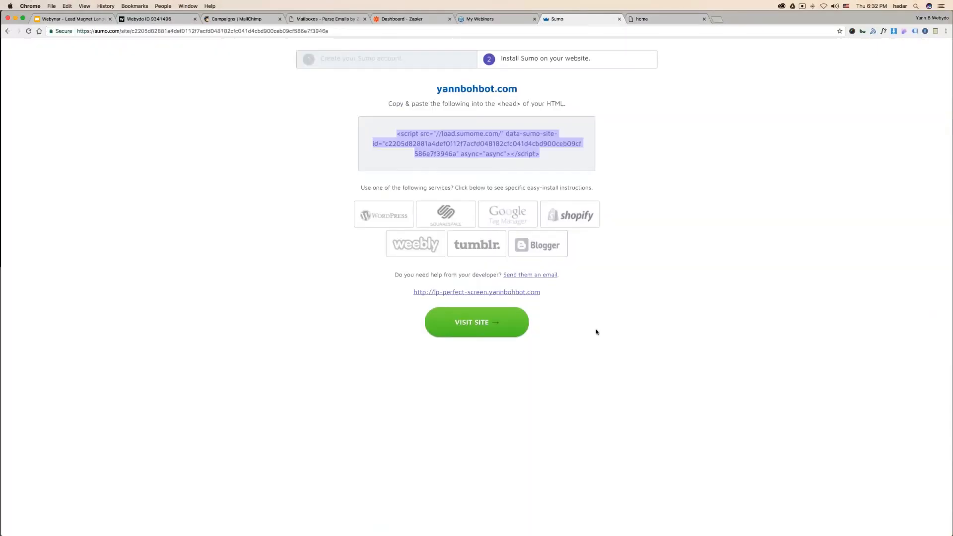
{"action": "left_click", "coordinate": [663, 19]}
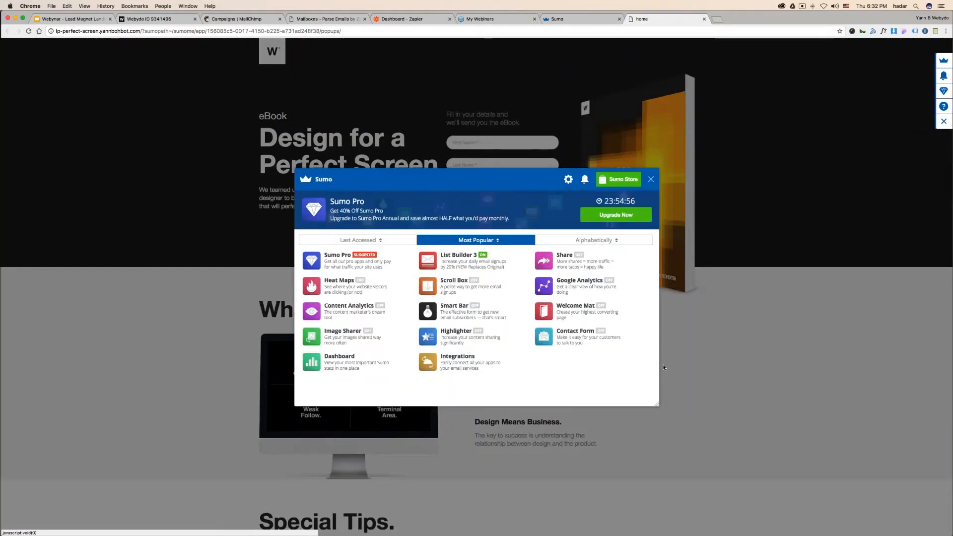
{"action": "left_click", "coordinate": [474, 259]}
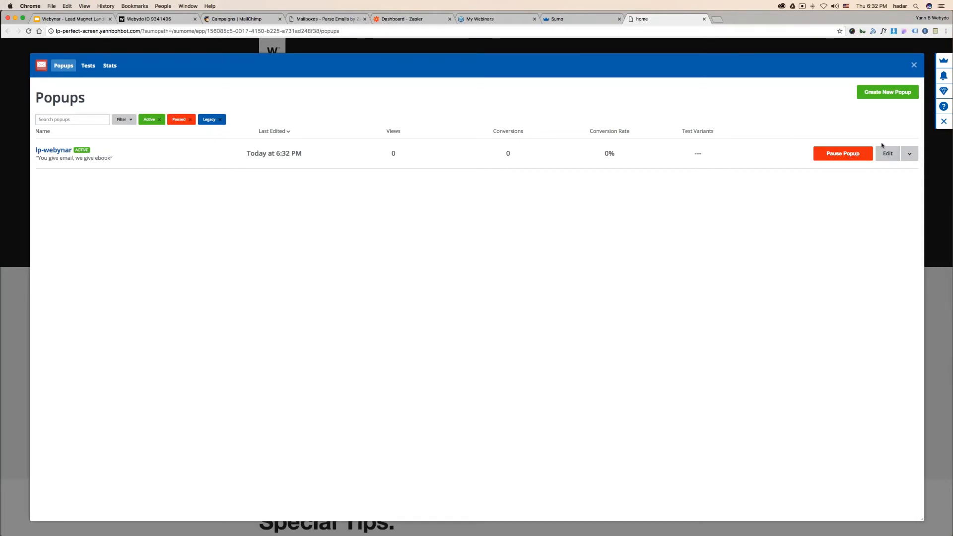
- Edit lp-webynar and select its 3-second delay in the Visibility settings
{"action": "left_click", "coordinate": [892, 155]}
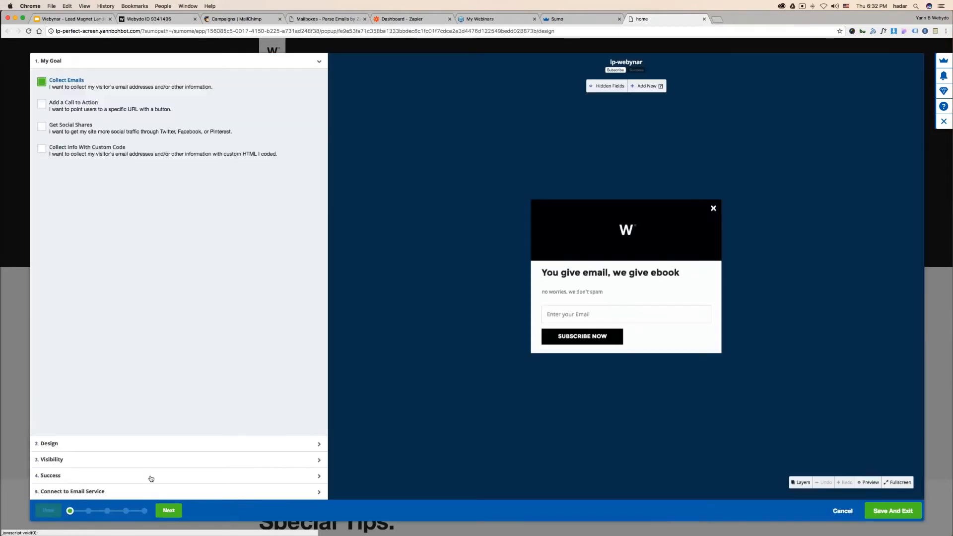
{"action": "left_click", "coordinate": [74, 444]}
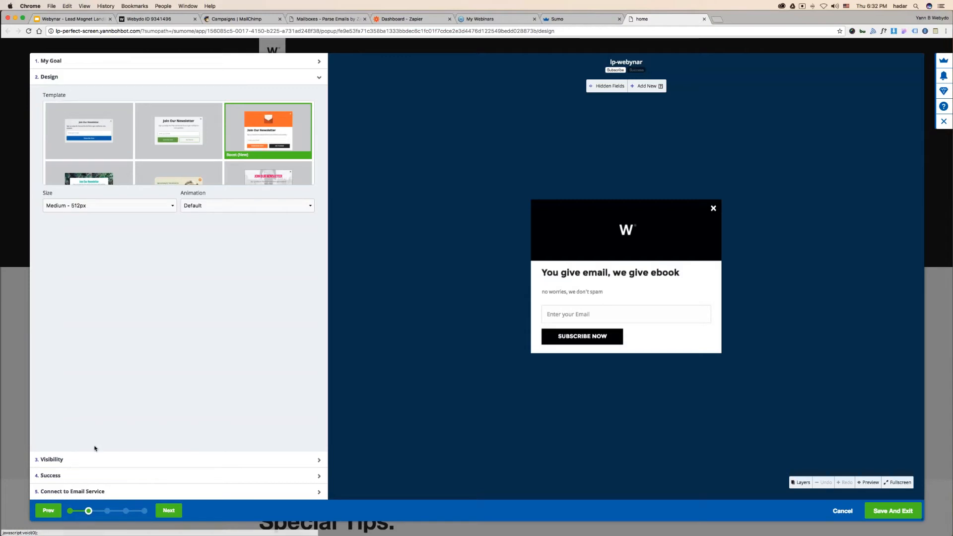
{"action": "left_click", "coordinate": [90, 462]}
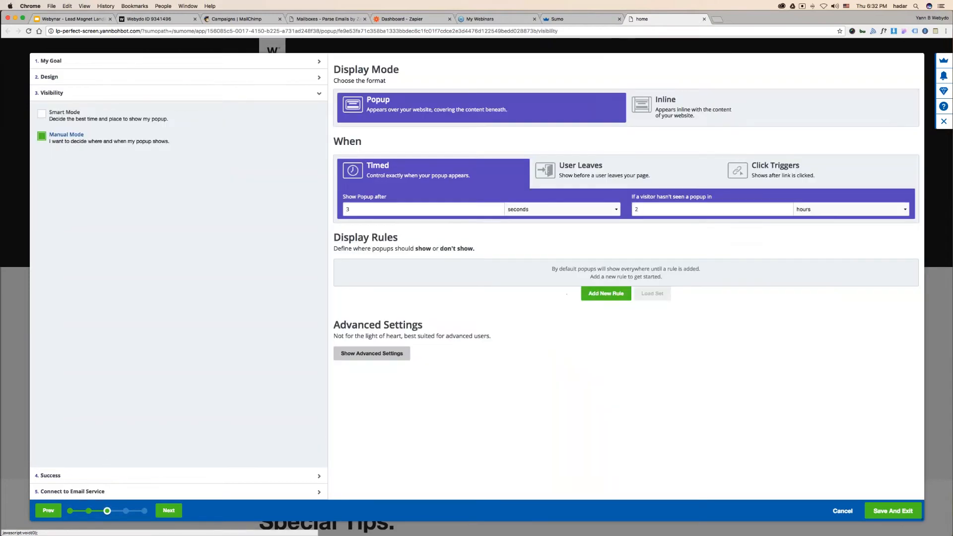
{"action": "double_click", "coordinate": [373, 210]}
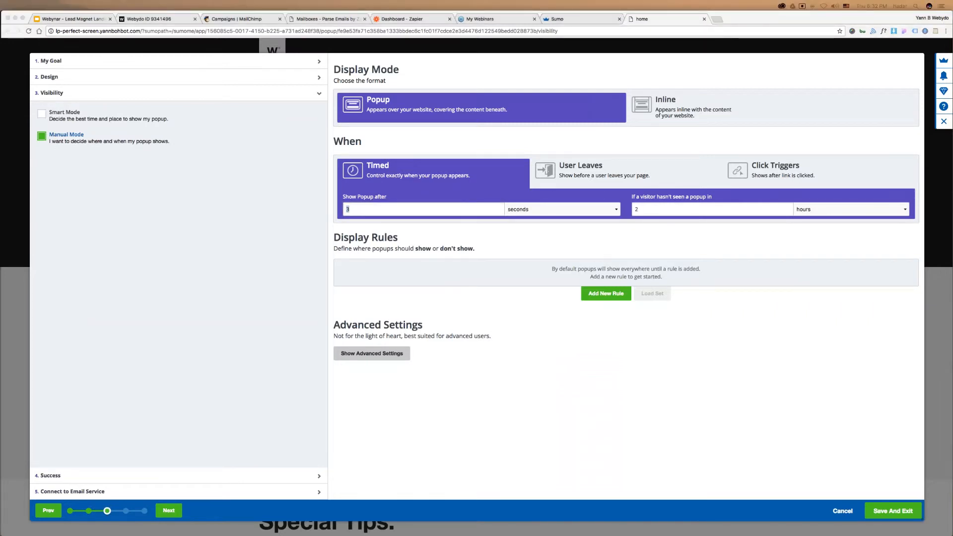
- Bring the popup preview window forward, then advance the webinar slides to Plugins for Marketers
{"action": "mouse_move", "coordinate": [1, 3]}
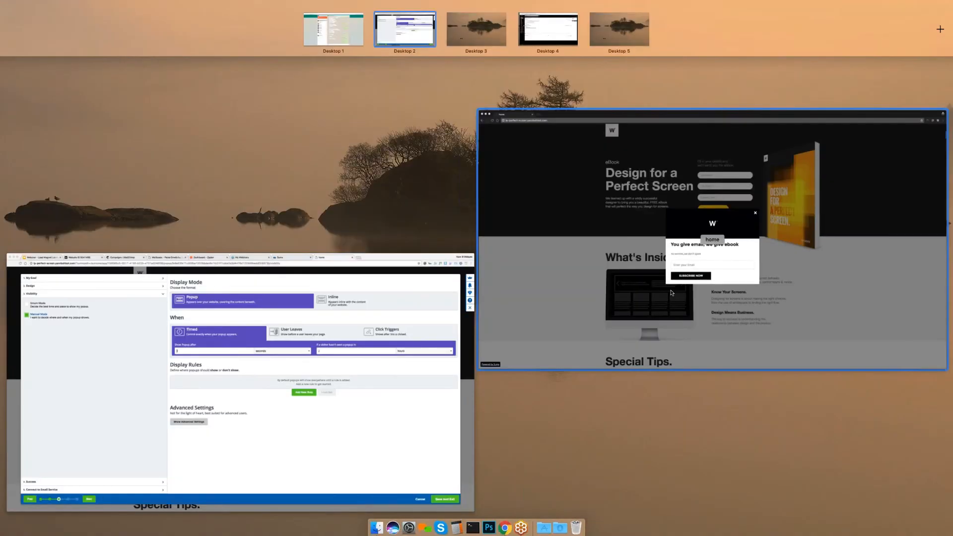
{"action": "left_click", "coordinate": [694, 238]}
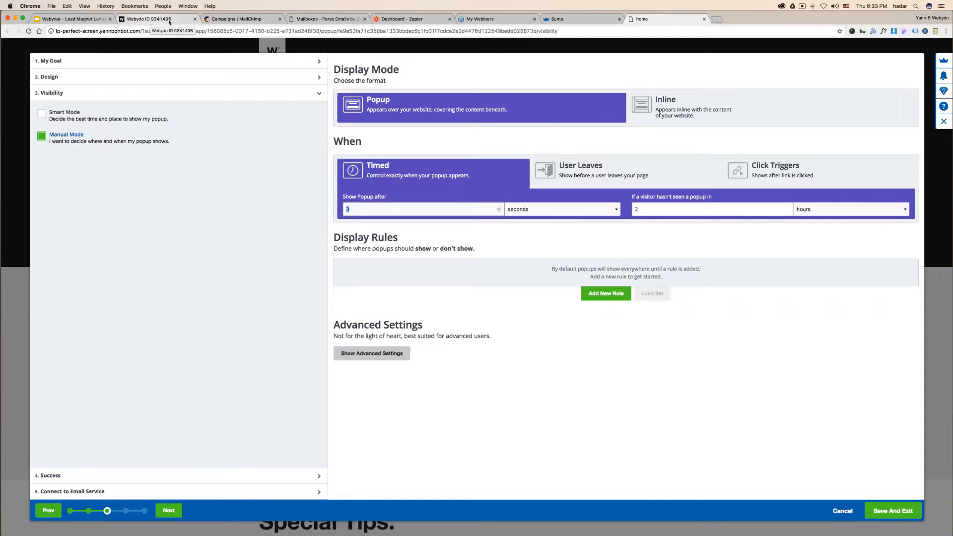
{"action": "left_click", "coordinate": [75, 19]}
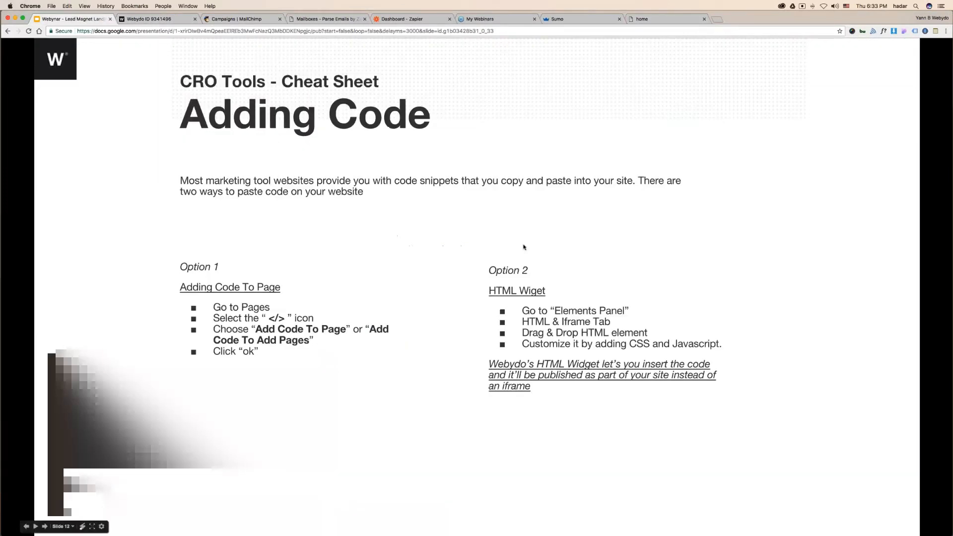
{"action": "left_click", "coordinate": [396, 228]}
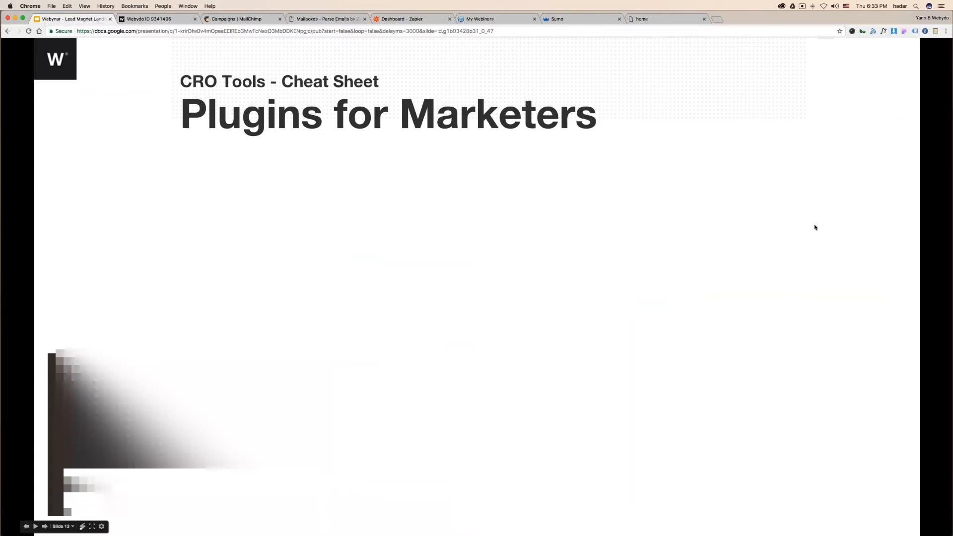
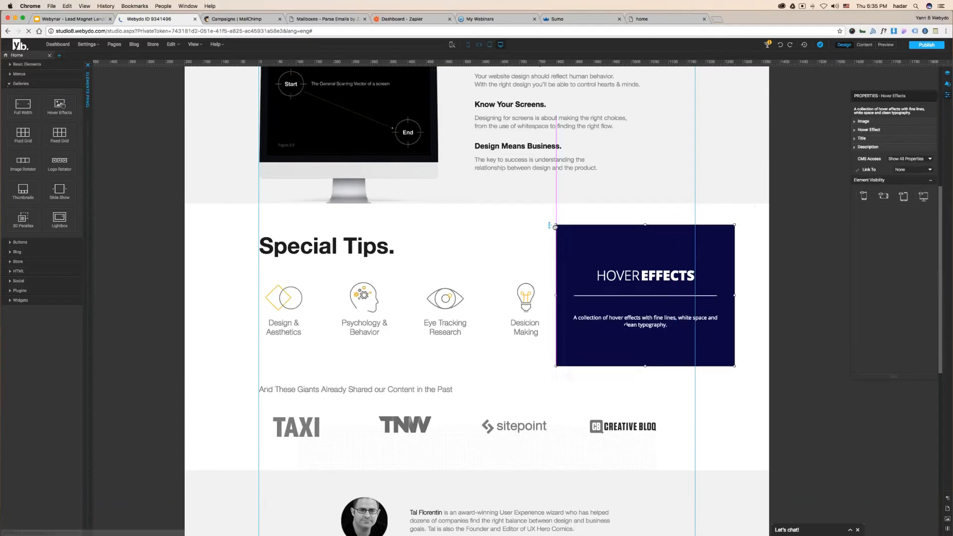
- Turn on Display Different Image on Hover in the gallery's Image settings
{"action": "left_click", "coordinate": [864, 123]}
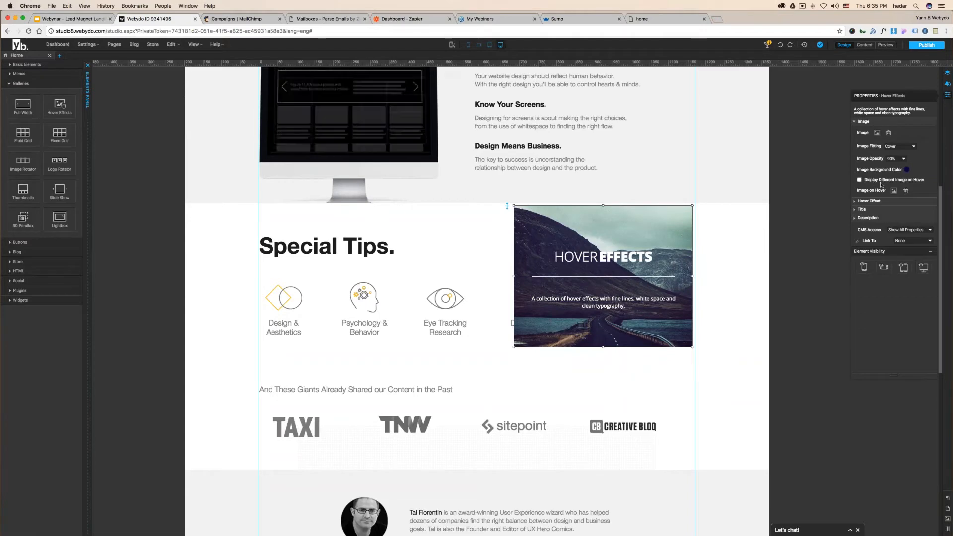
{"action": "left_click", "coordinate": [910, 181]}
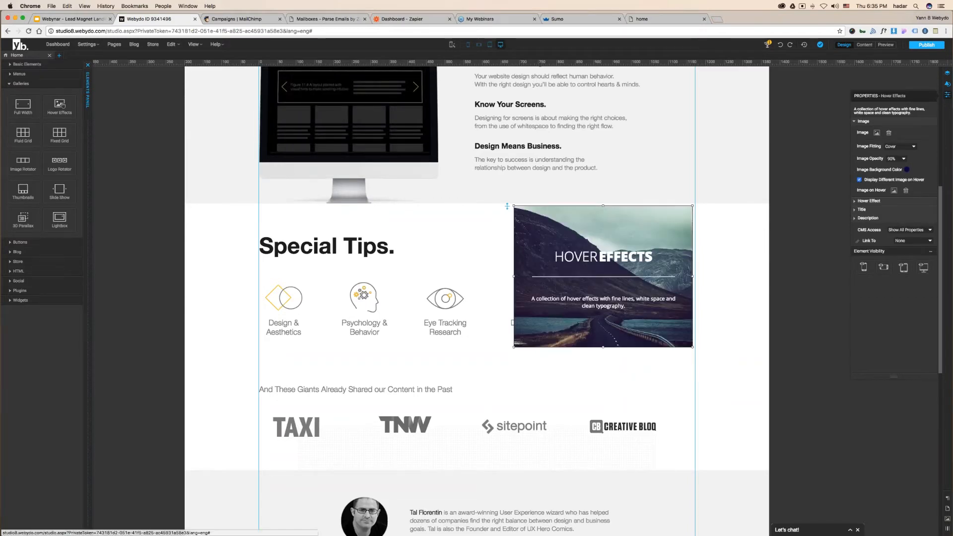
{"action": "left_click", "coordinate": [885, 45]}
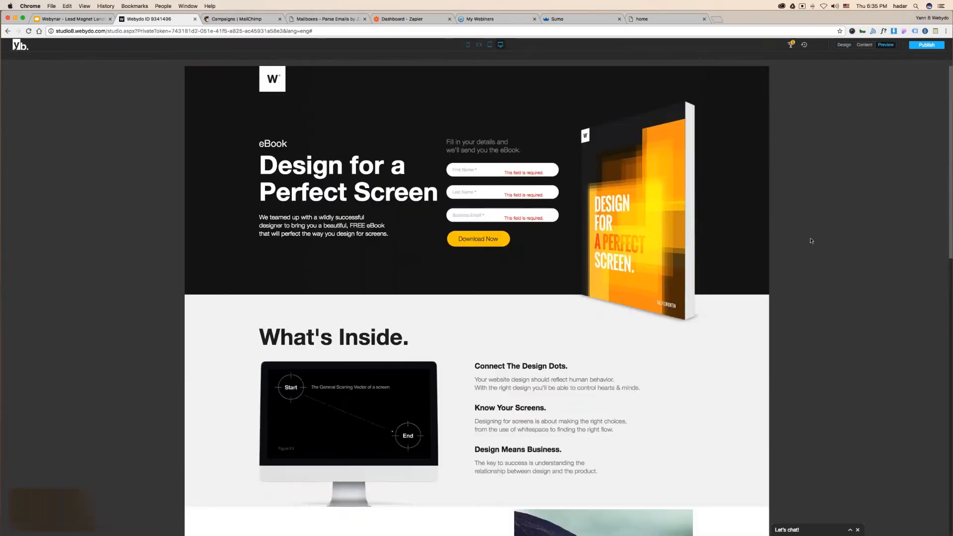
{"action": "scroll", "coordinate": [810, 241], "scroll_direction": "down", "scroll_amount": 5}
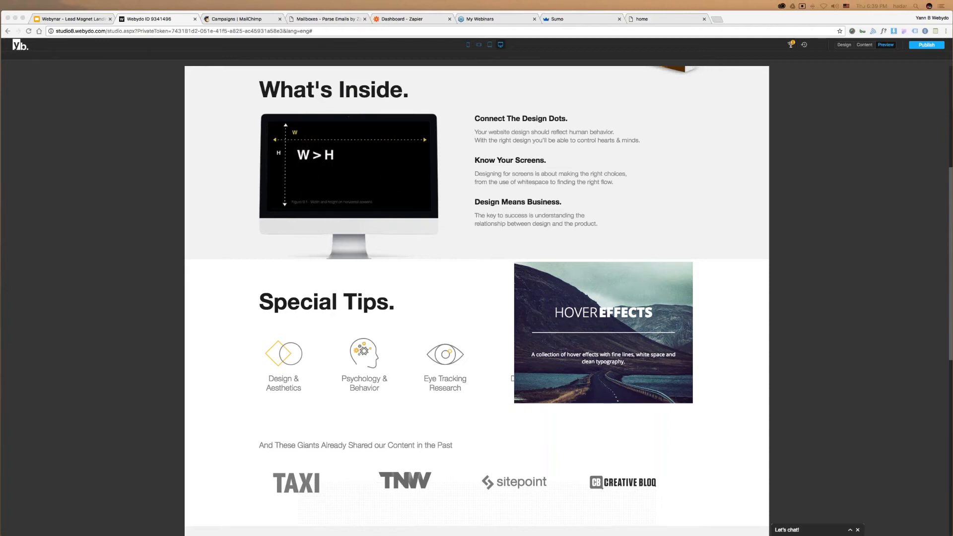
- Leave the preview and select the Know Your Screens heading and paragraph text
{"action": "left_click", "coordinate": [844, 45]}
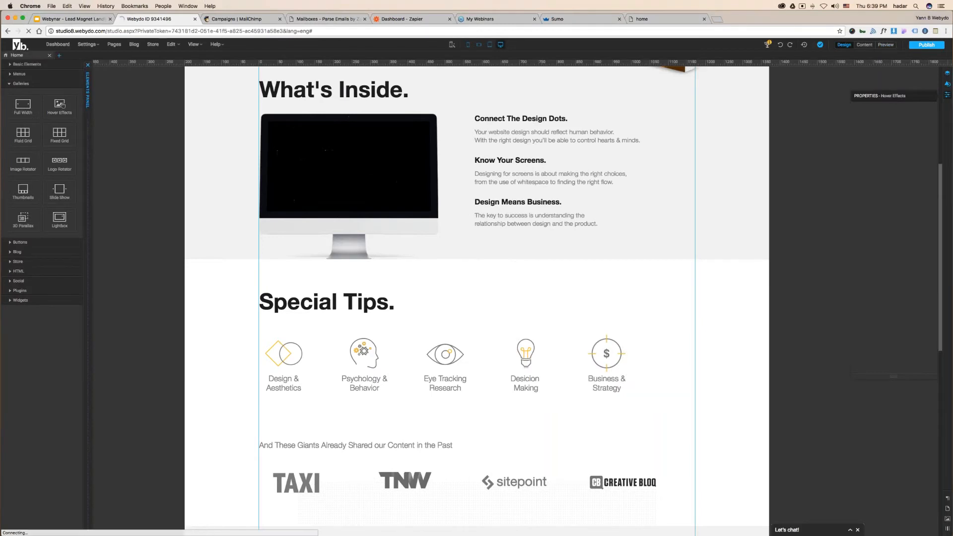
{"action": "double_click", "coordinate": [505, 182]}
{"action": "triple_click", "coordinate": [507, 182]}
{"action": "left_click_drag", "start_coordinate": [509, 182], "coordinate": [475, 160]}
- Open the font manager's Upload Your Fonts section and highlight the supported font file types
{"action": "left_click", "coordinate": [893, 119]}
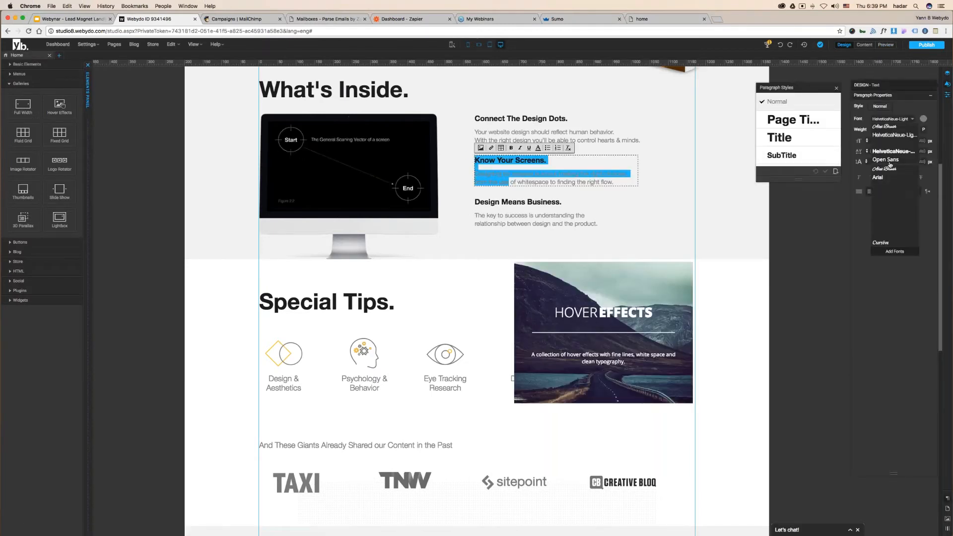
{"action": "left_click", "coordinate": [895, 251]}
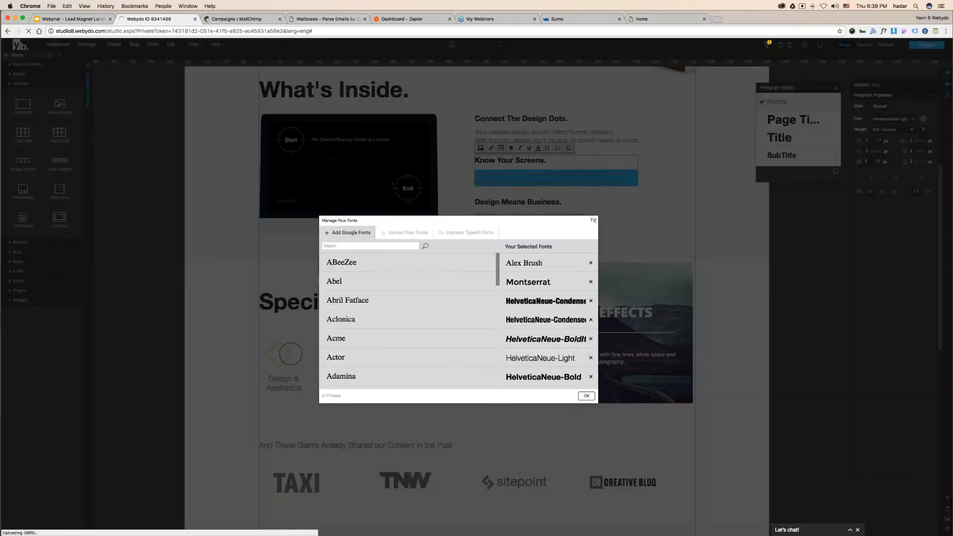
{"action": "left_click", "coordinate": [405, 232]}
{"action": "left_click_drag", "start_coordinate": [361, 293], "coordinate": [387, 294]}
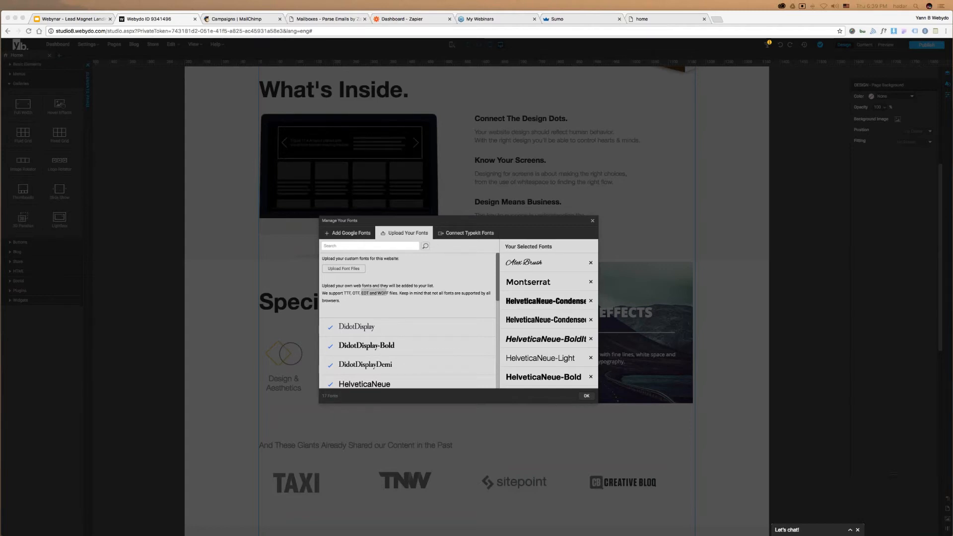
- Close Manage Your Fonts, delete the Hover Effects gallery, and go to the Plugins for Marketers slides
{"action": "left_click", "coordinate": [592, 221]}
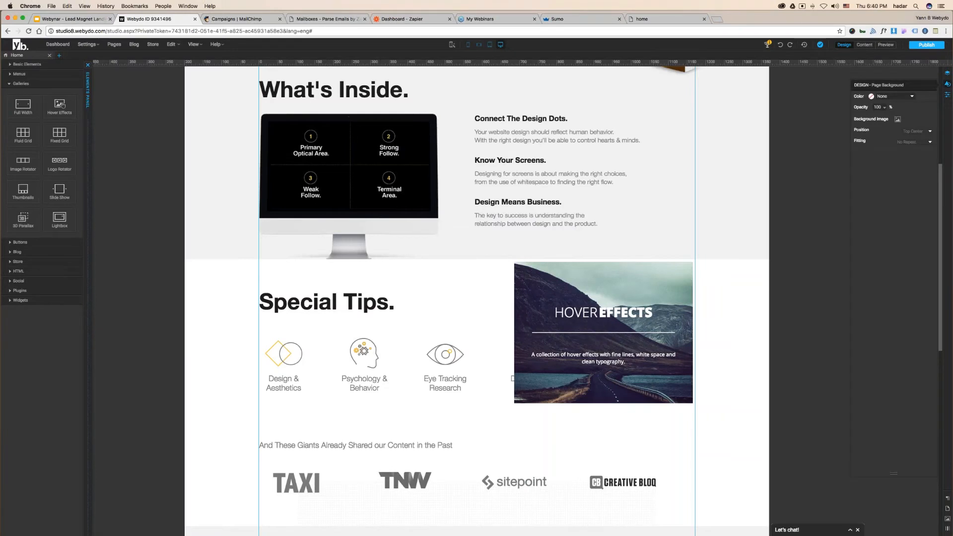
{"action": "left_click", "coordinate": [544, 284]}
{"action": "key", "text": "Delete"}
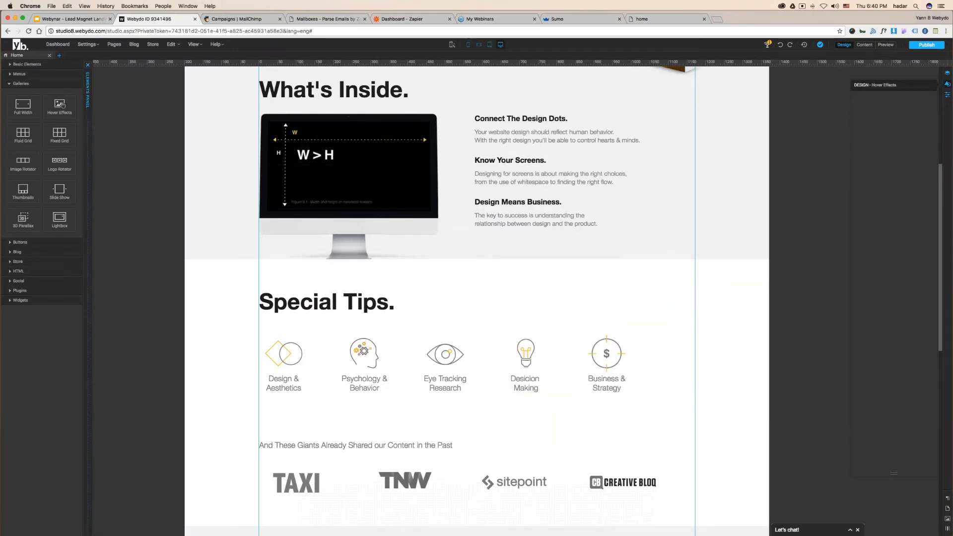
{"action": "left_click", "coordinate": [101, 19]}
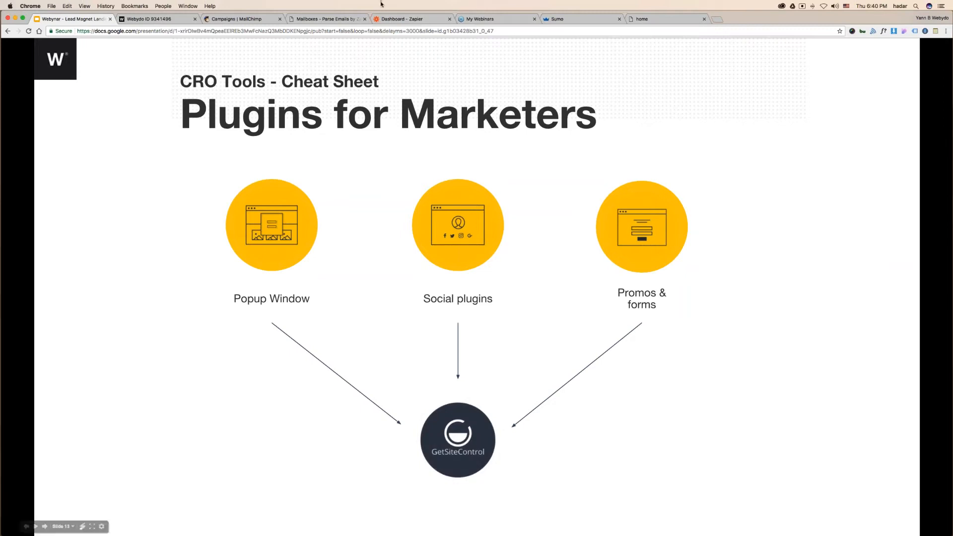
- Search for 'getsite' in the other tab and open the GetSiteControl homepage
{"action": "left_click", "coordinate": [643, 19]}
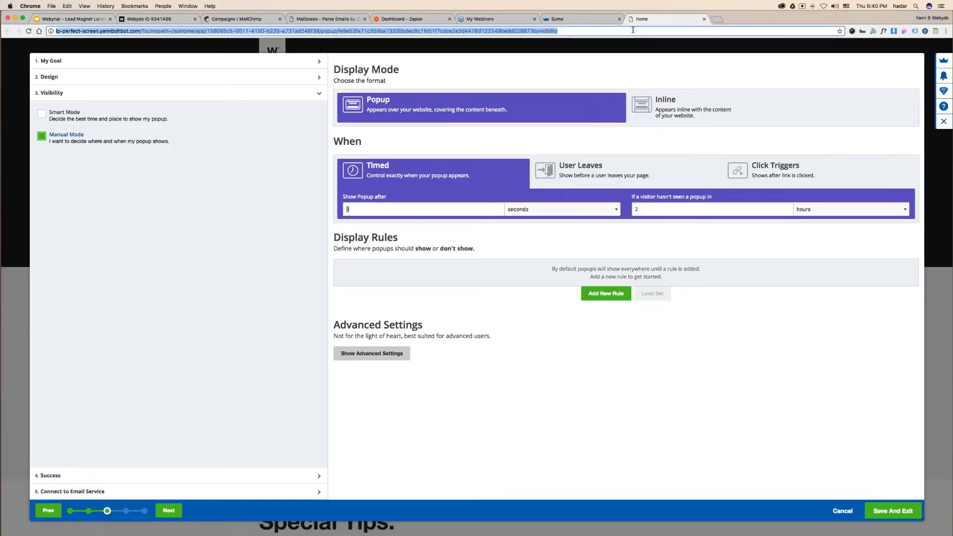
{"action": "type", "text": "getsite"}
{"action": "key", "text": "Return"}
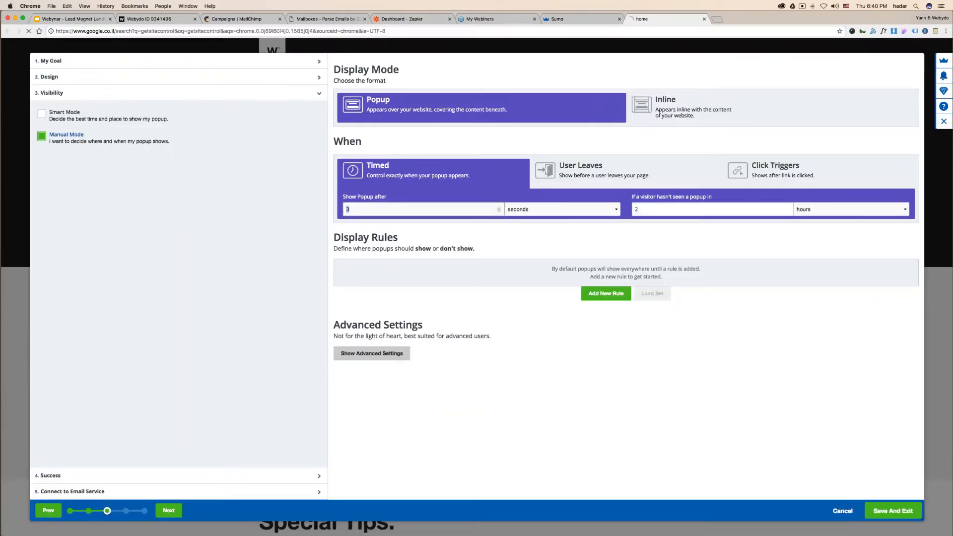
{"action": "left_click", "coordinate": [111, 107]}
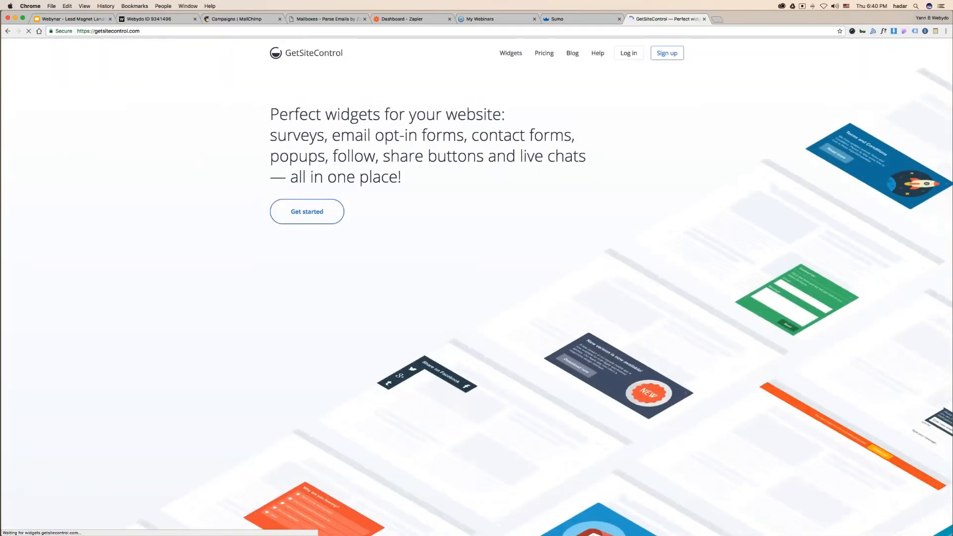
- Visit the GetSiteControl sign-in page, then close that tab and go back to Webydo
{"action": "left_click", "coordinate": [628, 52]}
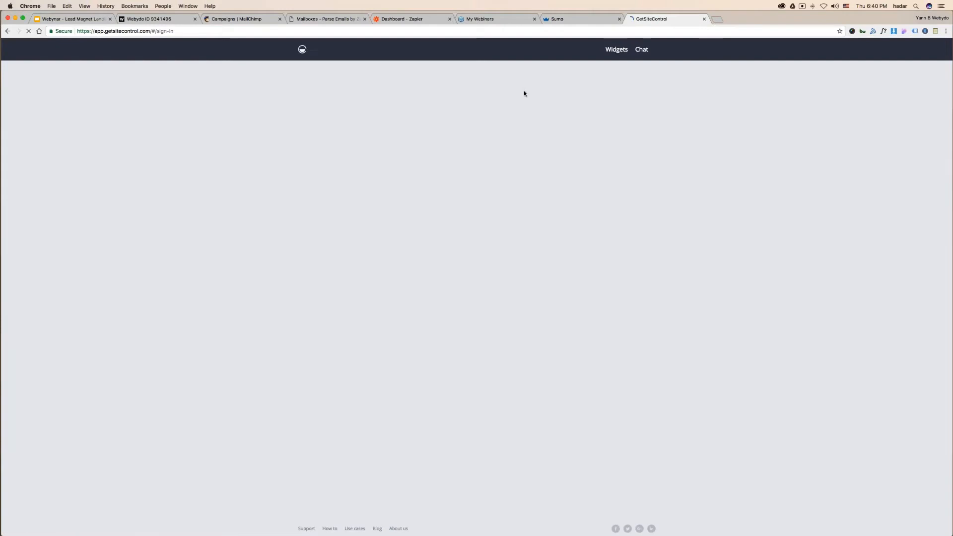
{"action": "left_click", "coordinate": [703, 19]}
{"action": "left_click", "coordinate": [149, 19]}
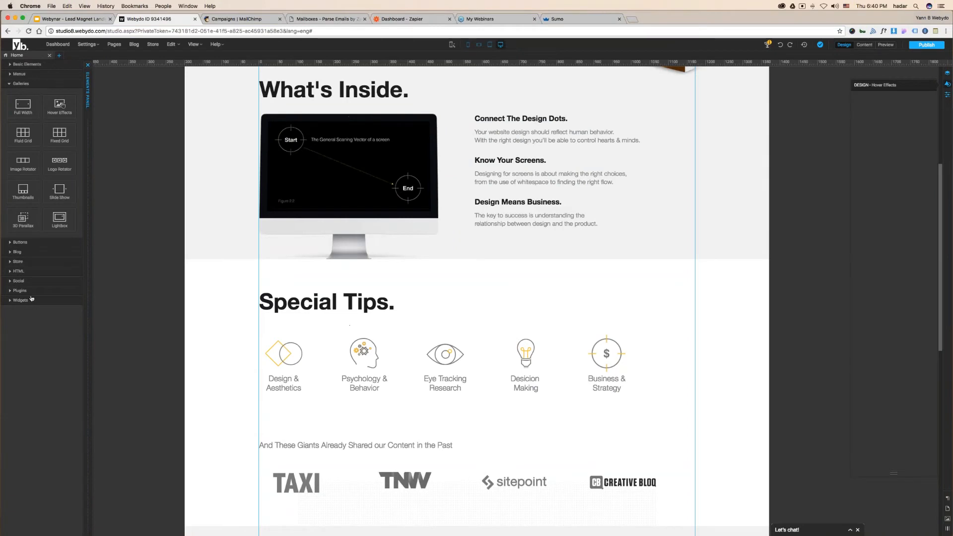
- Drag a GetSiteControl plugin widget beside Special Tips and open its dashboard
{"action": "left_click", "coordinate": [33, 292]}
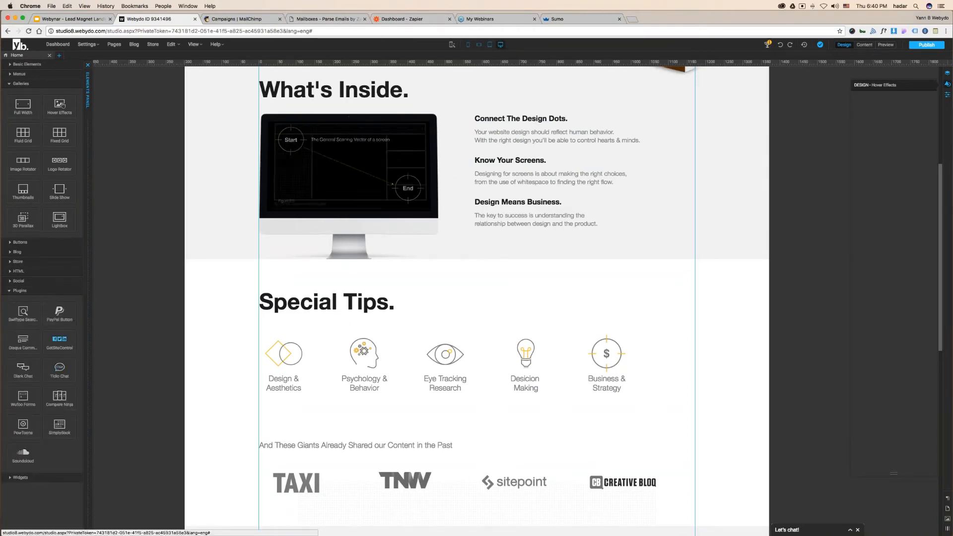
{"action": "left_click_drag", "start_coordinate": [55, 343], "coordinate": [688, 283]}
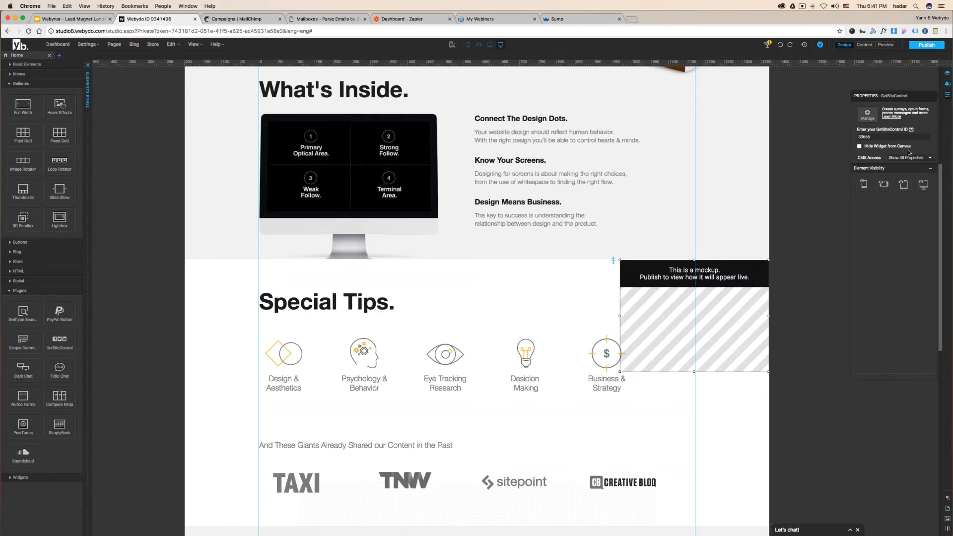
{"action": "double_click", "coordinate": [729, 325]}
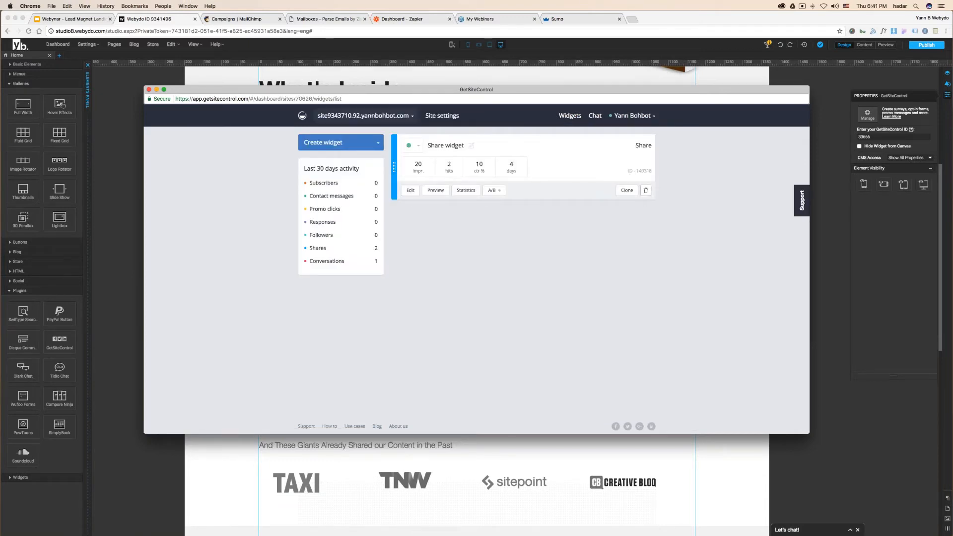
- Delete the Share widget using its trash icon in the GetSiteControl window
{"action": "left_click", "coordinate": [645, 190]}
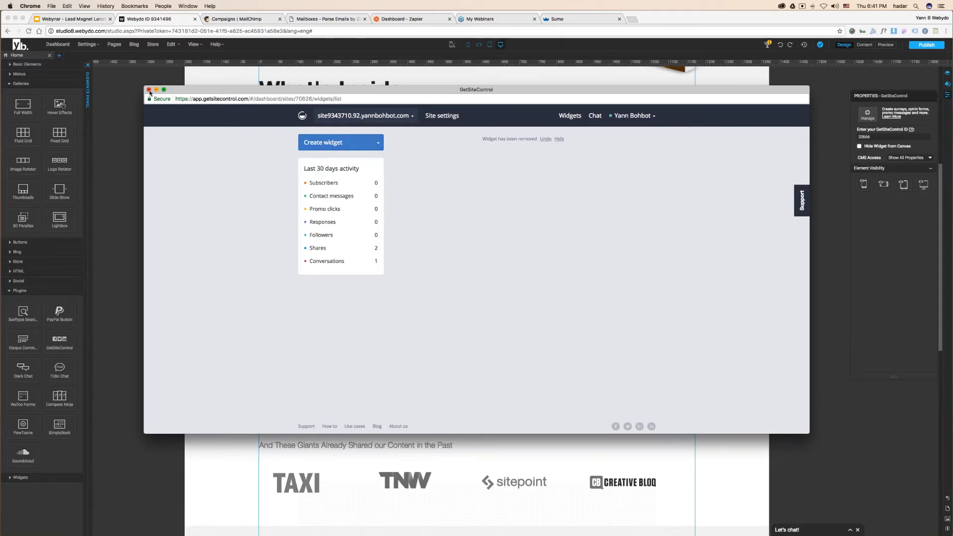
- Close the GetSiteControl window and search Google for 'getsitecontrol' in the Sumo tab
{"action": "left_click", "coordinate": [149, 90]}
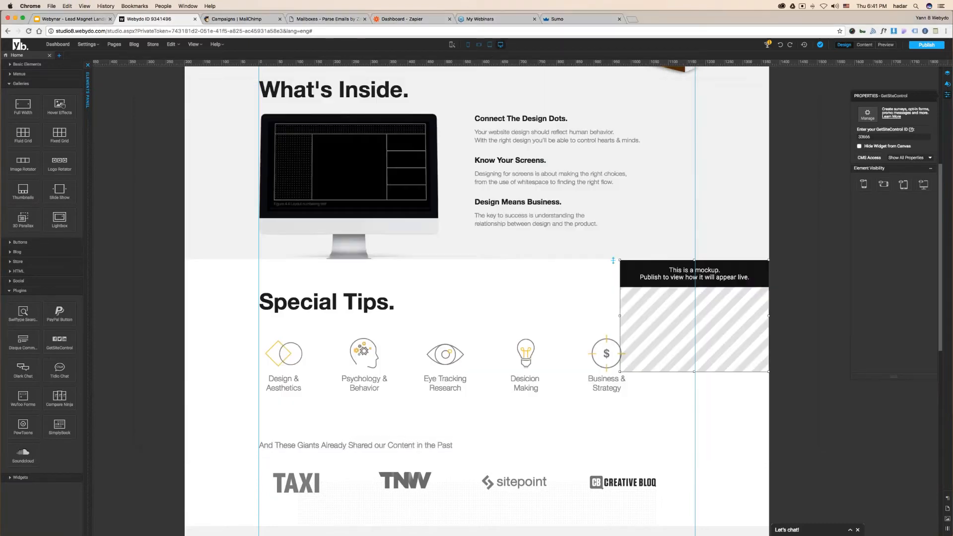
{"action": "left_click", "coordinate": [611, 19]}
{"action": "key", "text": "super+l"}
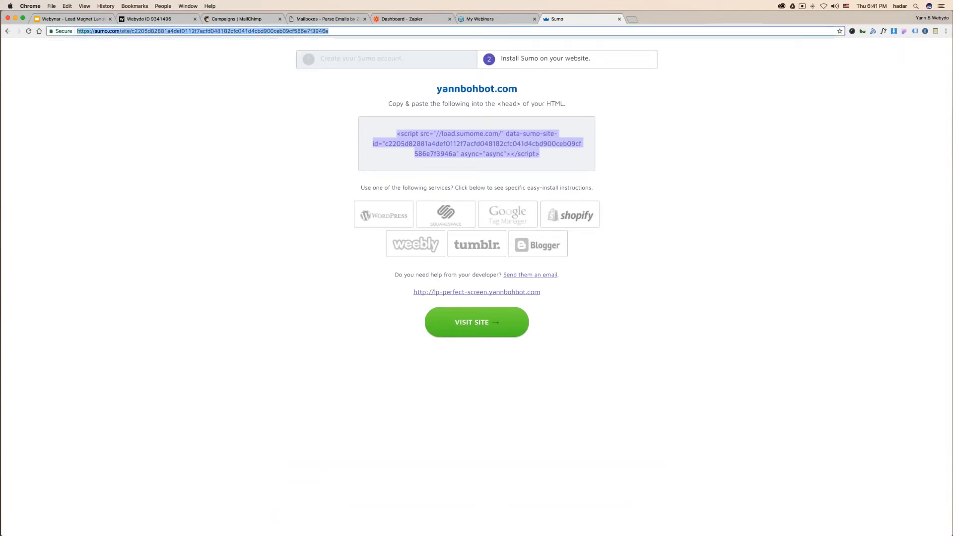
{"action": "type", "text": "getsitecontrol"}
{"action": "key", "text": "Return"}
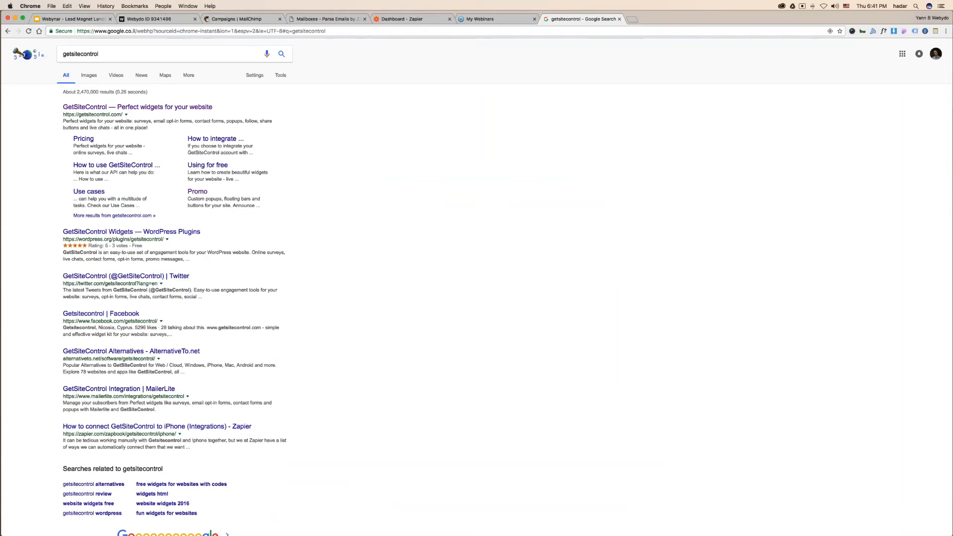
- Open GetSiteControl's Promo widget page and preview it as a centred popup
{"action": "left_click", "coordinate": [138, 107]}
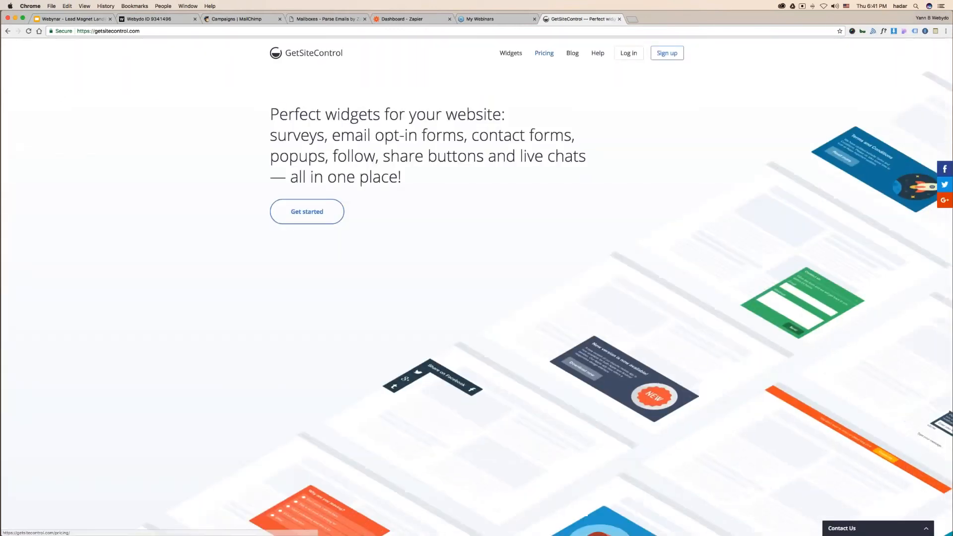
{"action": "mouse_move", "coordinate": [511, 53]}
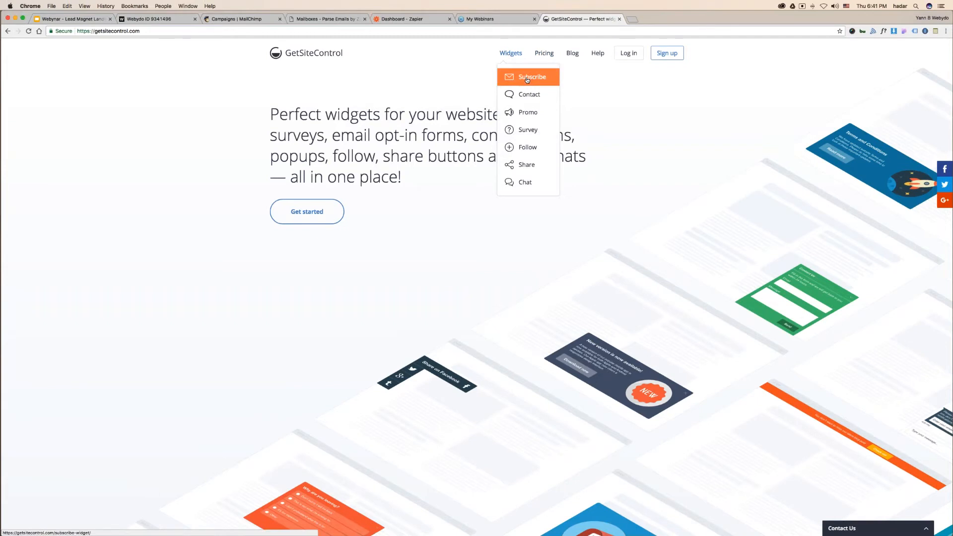
{"action": "left_click", "coordinate": [529, 112]}
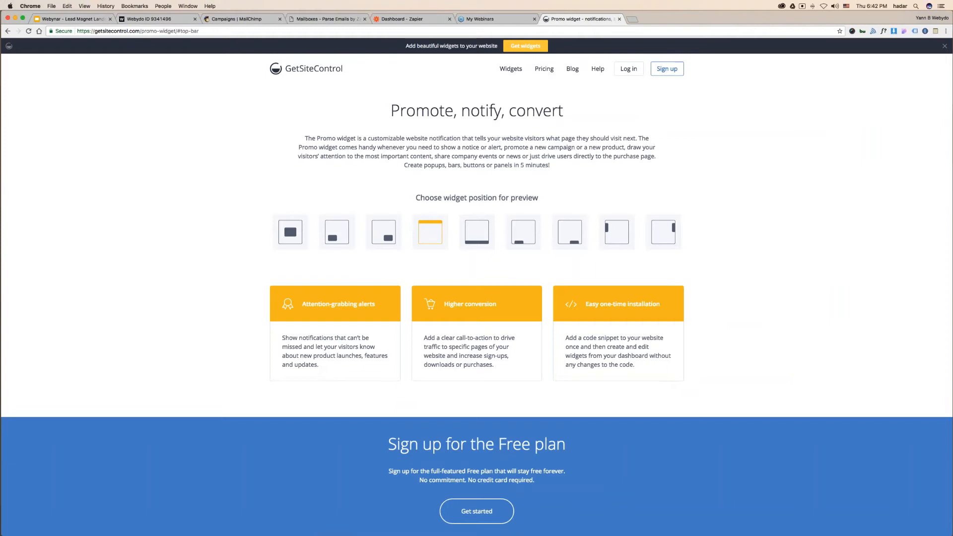
{"action": "left_click", "coordinate": [290, 232]}
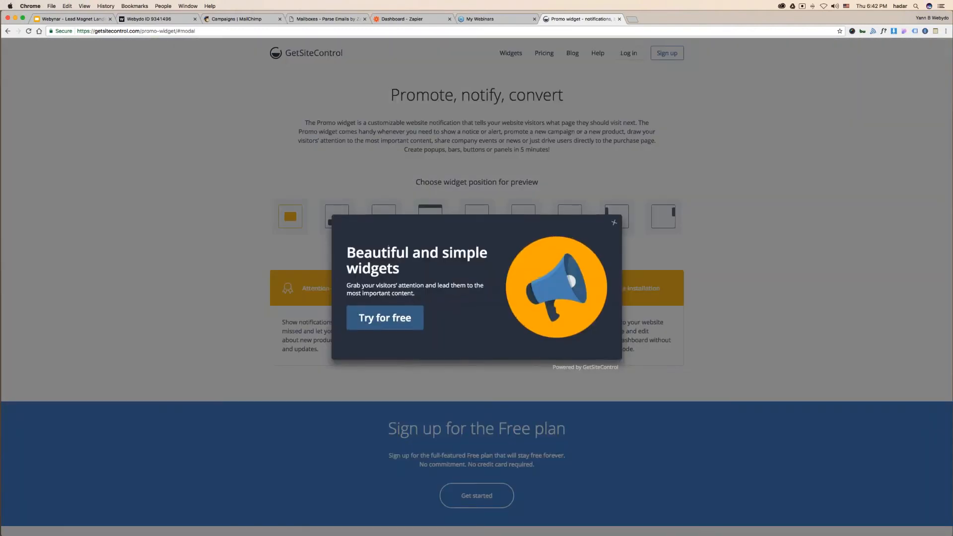
{"action": "left_click", "coordinate": [614, 222]}
- Preview the promo widget bottom-left, bottom-right, top bar, bottom bar and right panel, then return to Webydo
{"action": "left_click", "coordinate": [335, 222]}
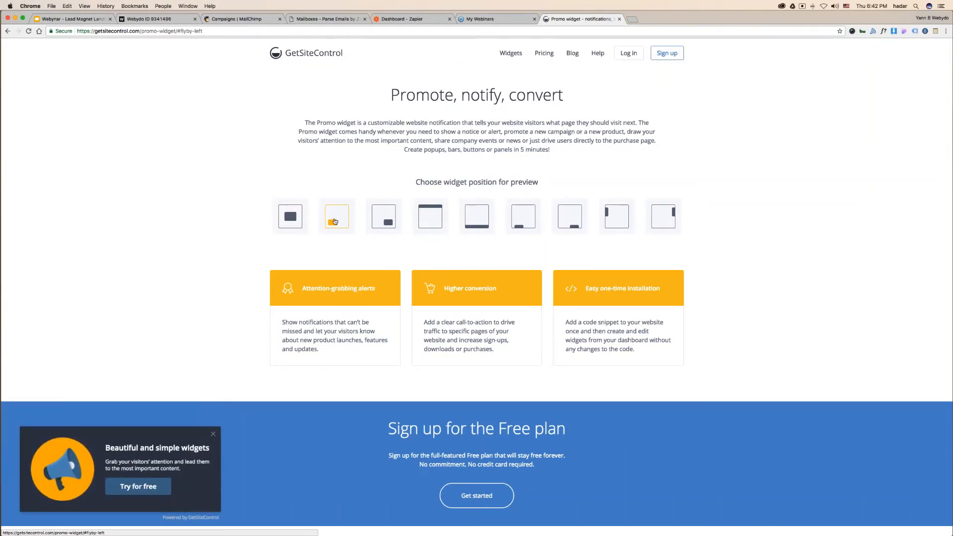
{"action": "left_click", "coordinate": [384, 218]}
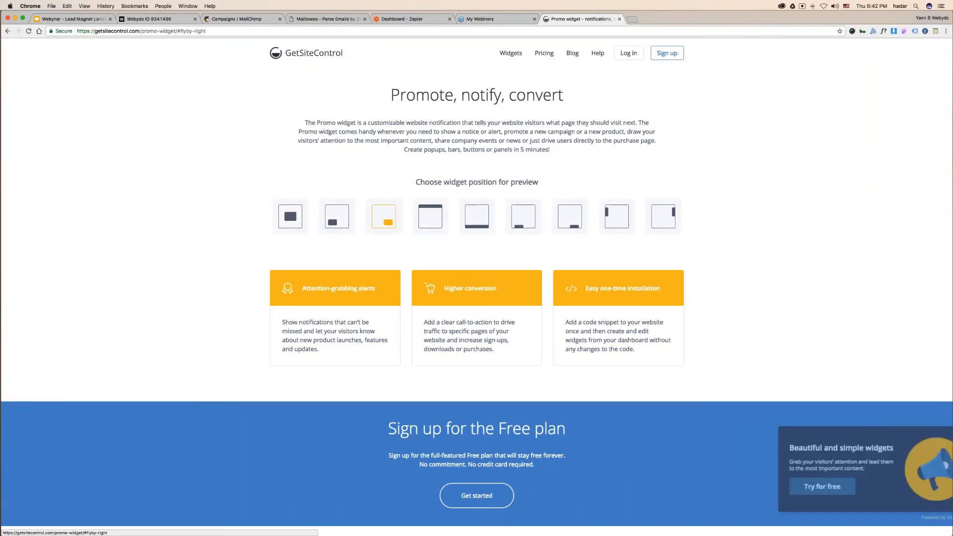
{"action": "left_click", "coordinate": [442, 218]}
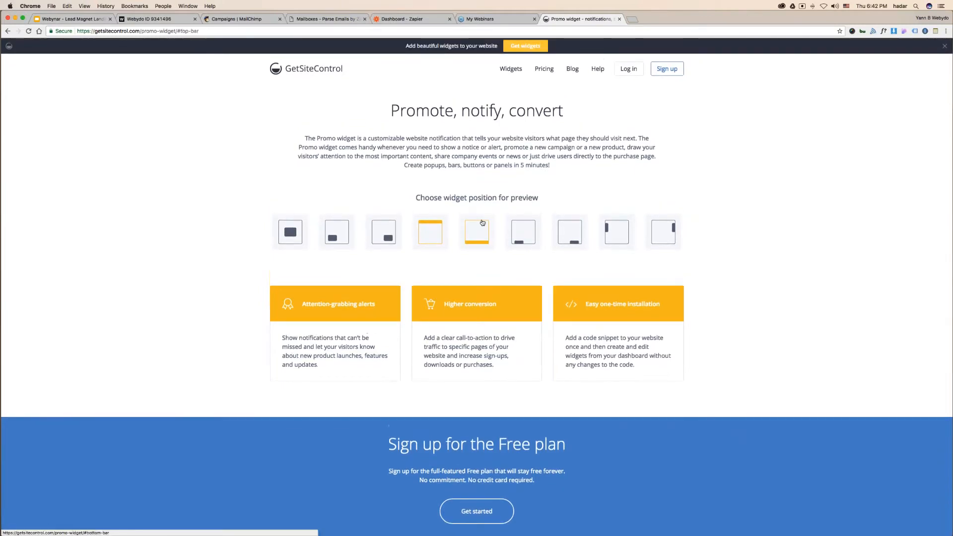
{"action": "left_click", "coordinate": [482, 224]}
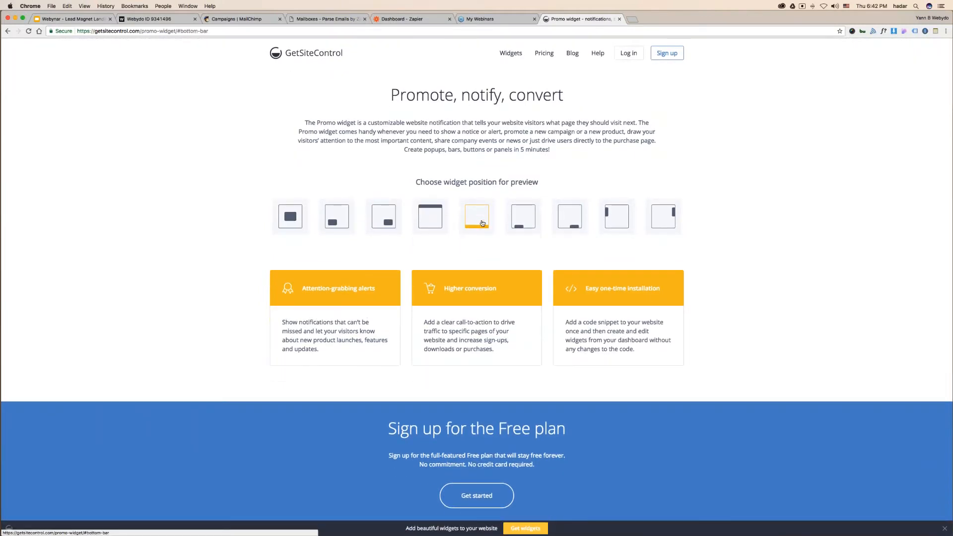
{"action": "left_click", "coordinate": [524, 218]}
{"action": "left_click", "coordinate": [570, 218]}
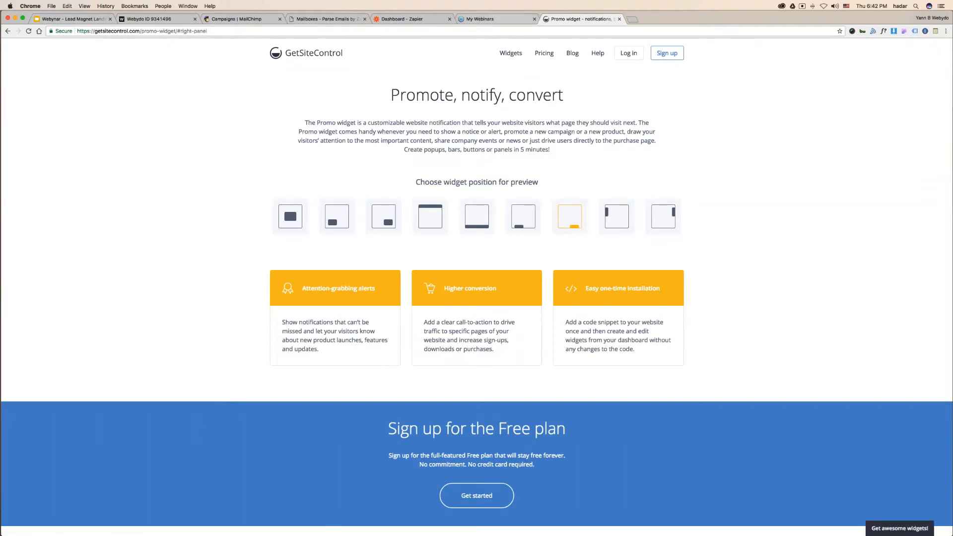
{"action": "left_click", "coordinate": [502, 19]}
{"action": "left_click", "coordinate": [144, 19]}
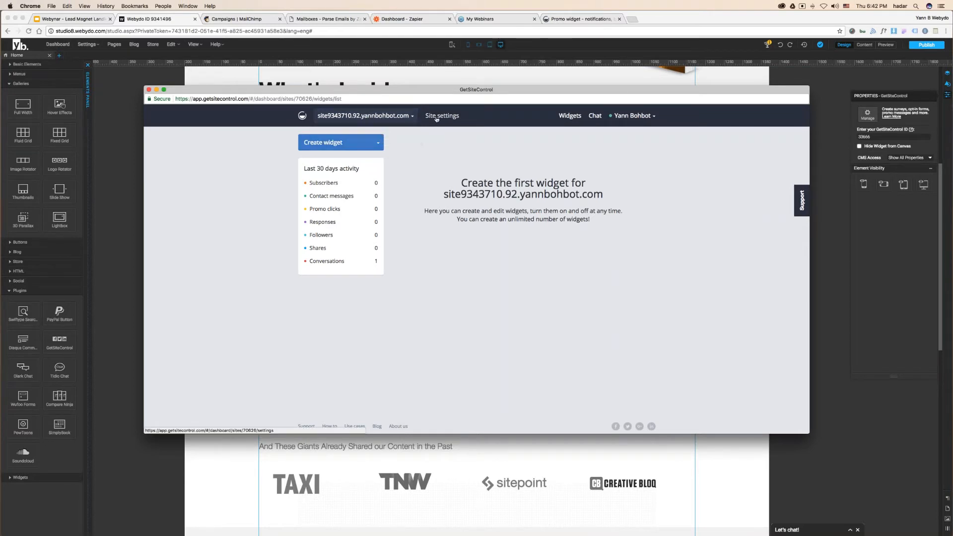
- Check the site Name in GetSiteControl's Site settings, then close the window
{"action": "left_click", "coordinate": [437, 117]}
{"action": "left_click_drag", "start_coordinate": [400, 181], "coordinate": [308, 180]}
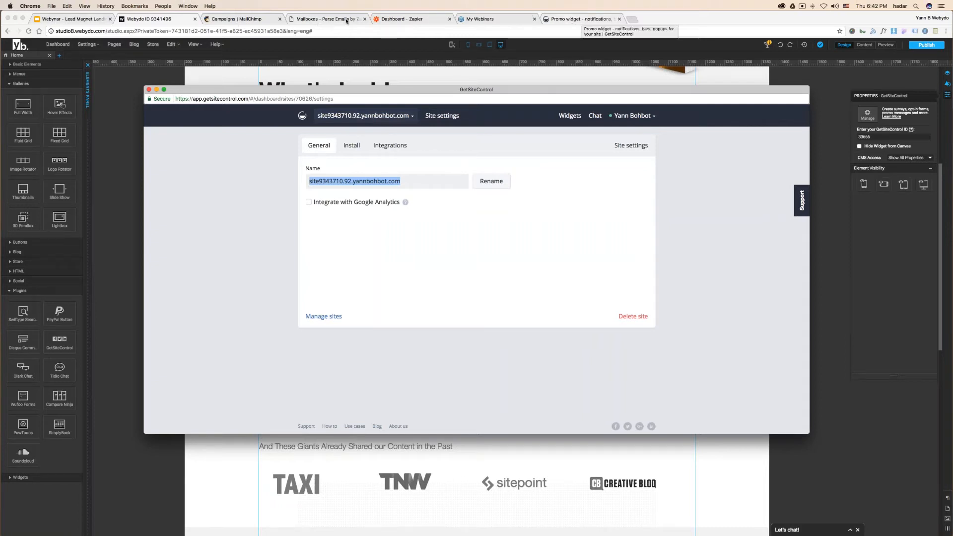
{"action": "left_click", "coordinate": [815, 49]}
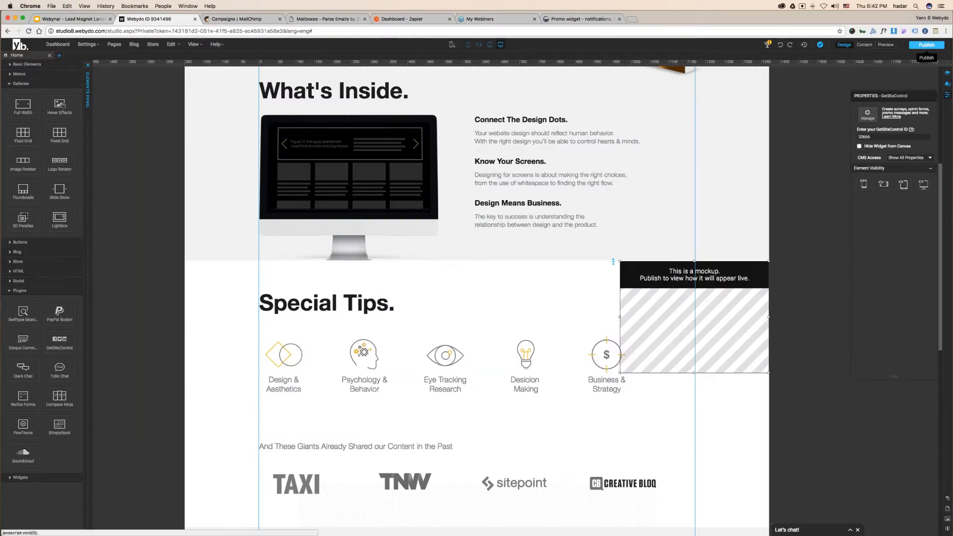
- Publish the landing page, copy the live site's URL, and dismiss the Website Published notice in Webydo
{"action": "left_click", "coordinate": [932, 46]}
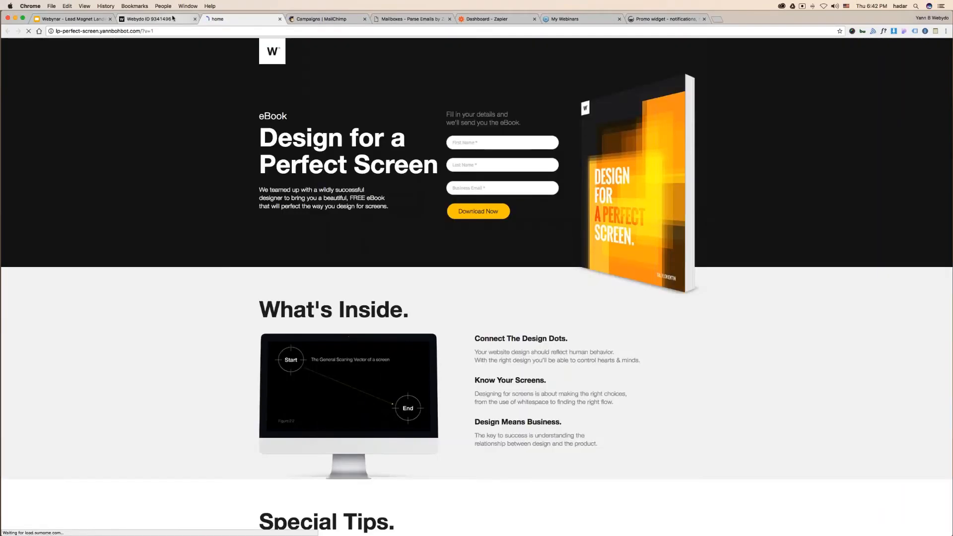
{"action": "left_click", "coordinate": [208, 30]}
{"action": "right_click", "coordinate": [208, 30]}
{"action": "left_click", "coordinate": [213, 40]}
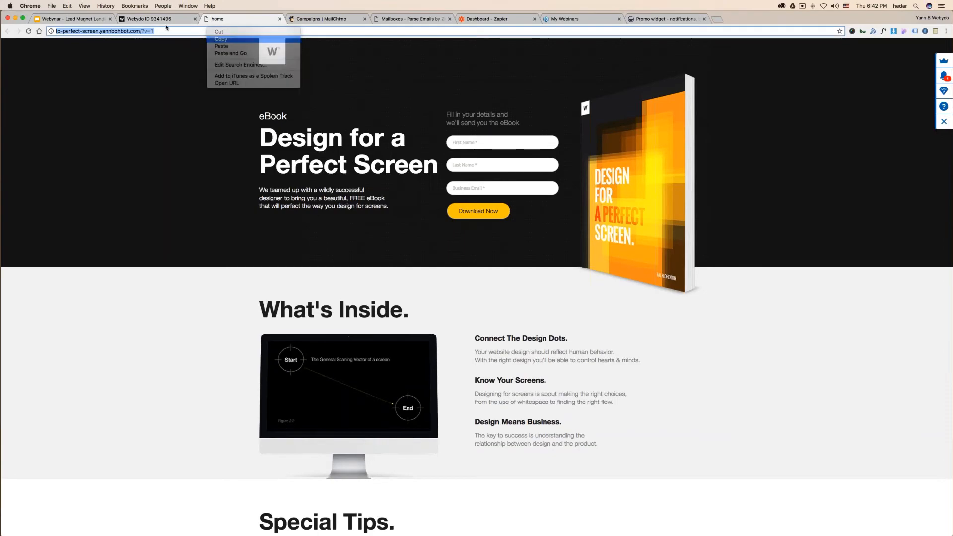
{"action": "left_click", "coordinate": [164, 20]}
{"action": "left_click", "coordinate": [475, 340]}
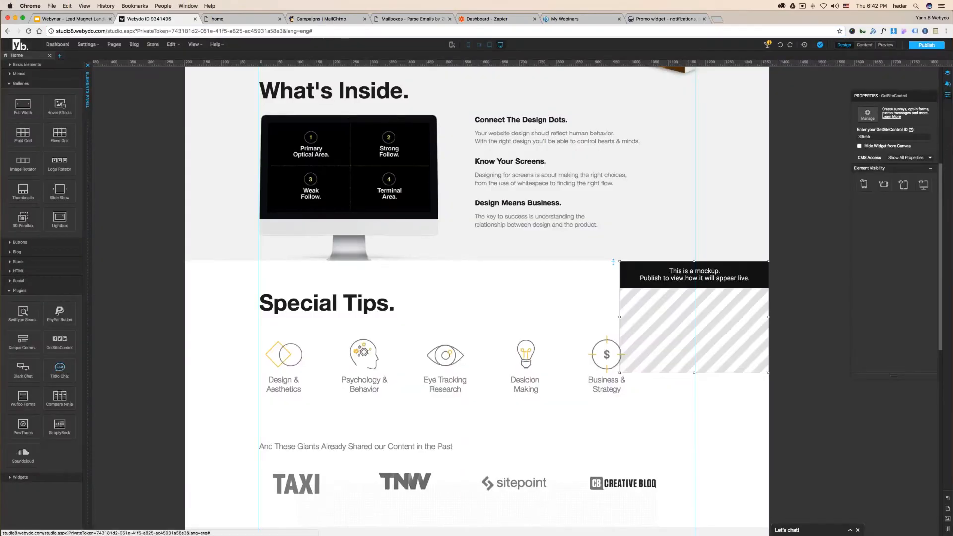
- Rename the GetSiteControl site to the published page's address, without the trailing ?v=1
{"action": "double_click", "coordinate": [737, 320]}
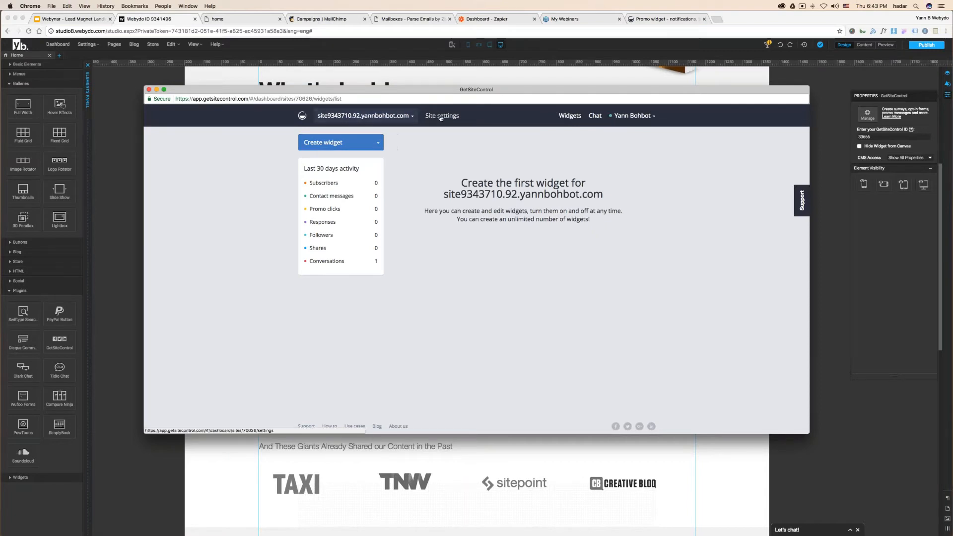
{"action": "left_click", "coordinate": [442, 115]}
{"action": "left_click_drag", "start_coordinate": [401, 181], "coordinate": [311, 181]}
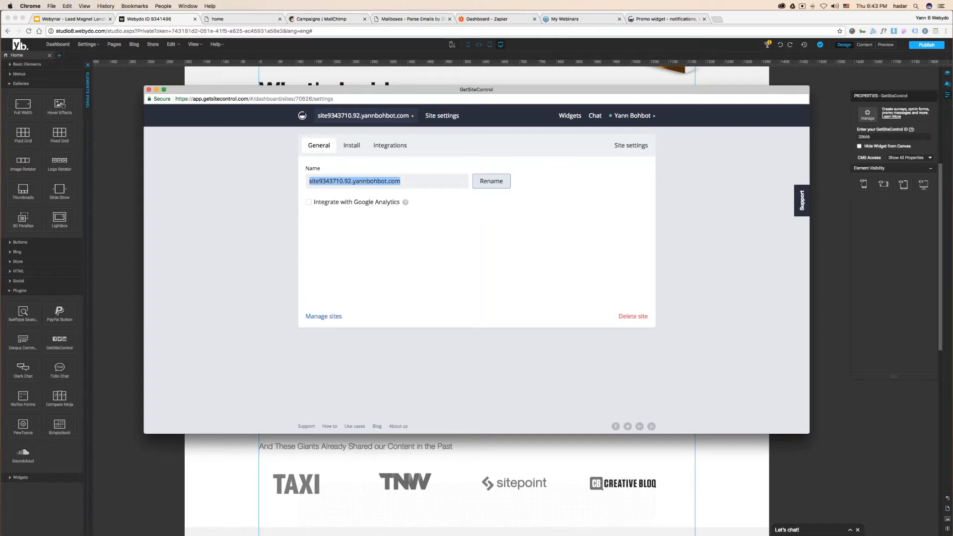
{"action": "left_click", "coordinate": [490, 181]}
{"action": "left_click_drag", "start_coordinate": [425, 182], "coordinate": [296, 182]}
{"action": "key", "text": "BackSpace"}
{"action": "right_click", "coordinate": [331, 180]}
{"action": "left_click", "coordinate": [360, 217]}
{"action": "key", "text": "super+v"}
{"action": "key", "text": "BackSpace"}
{"action": "key", "text": "BackSpace"}
{"action": "key", "text": "BackSpace"}
{"action": "key", "text": "BackSpace"}
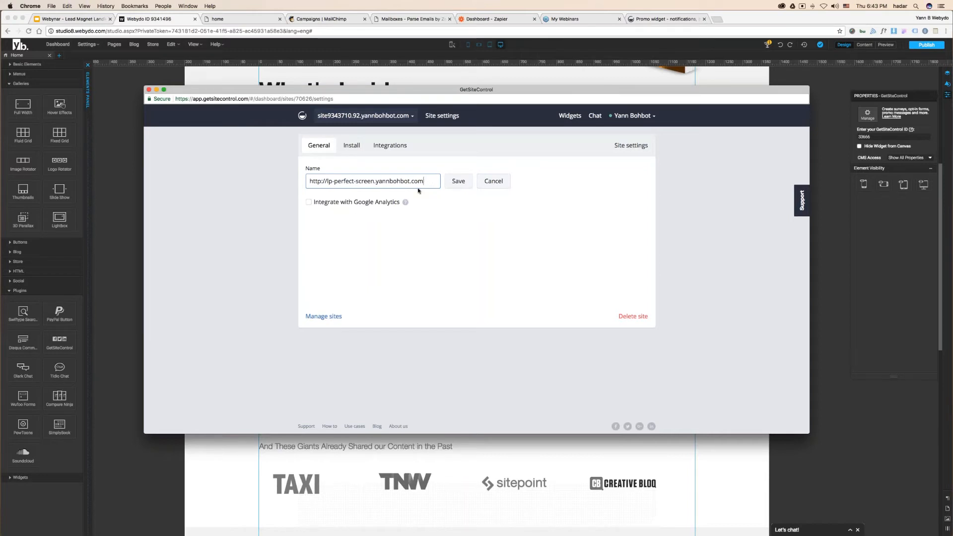
{"action": "left_click", "coordinate": [458, 181]}
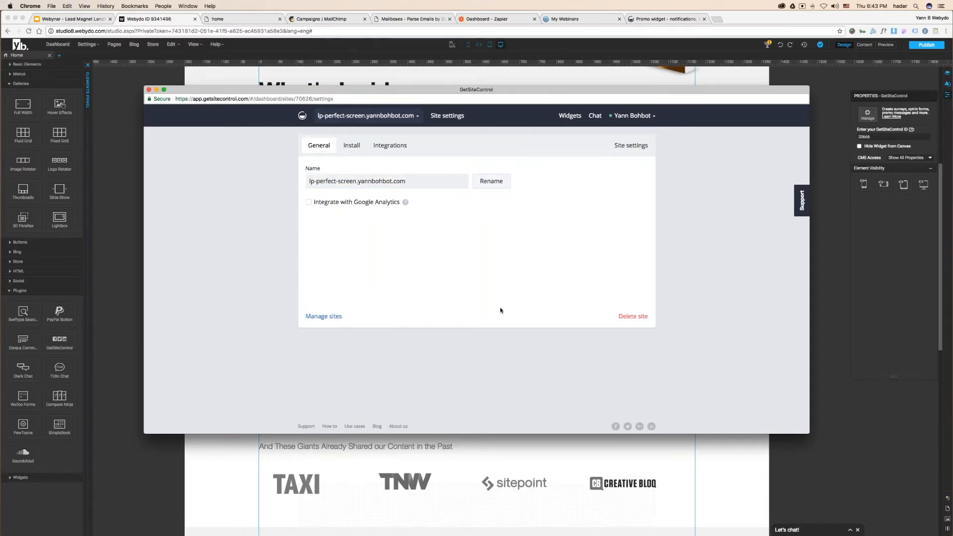
- Copy site ID 70626 from the install code into the widget's GetSiteControl ID, replacing 33666
{"action": "left_click", "coordinate": [356, 146]}
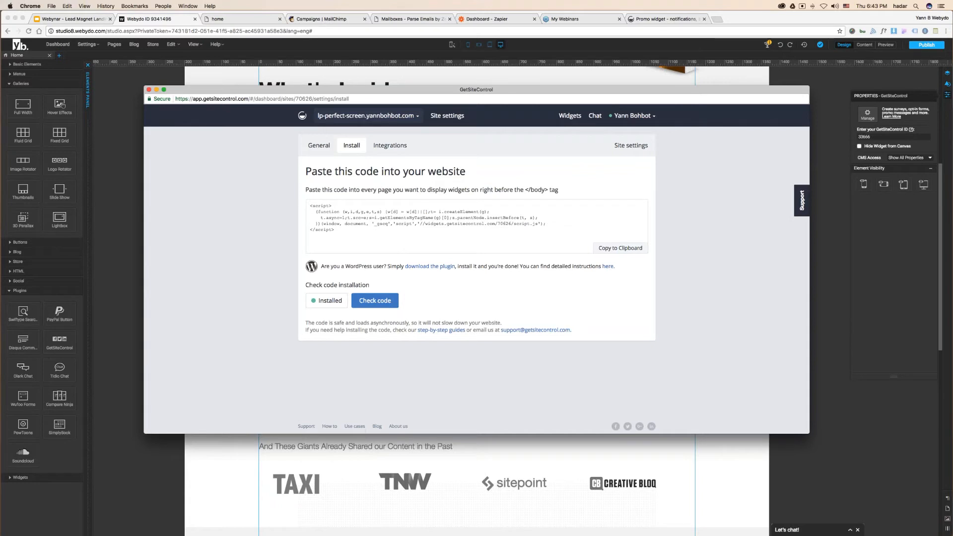
{"action": "left_click_drag", "start_coordinate": [321, 226], "coordinate": [501, 224]}
{"action": "double_click", "coordinate": [502, 224]}
{"action": "right_click", "coordinate": [503, 223]}
{"action": "left_click", "coordinate": [516, 239]}
{"action": "left_click", "coordinate": [878, 137]}
{"action": "key", "text": "super+a"}
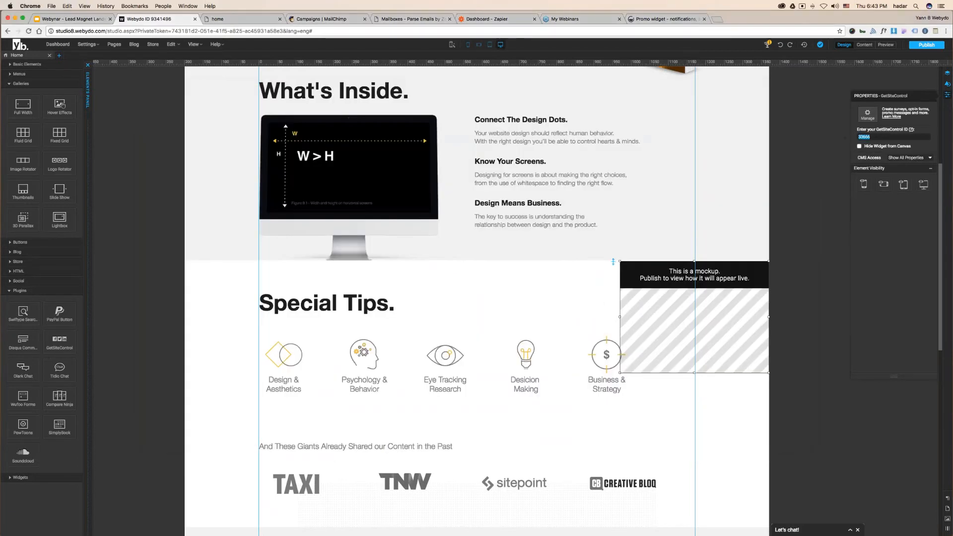
{"action": "right_click", "coordinate": [863, 137]}
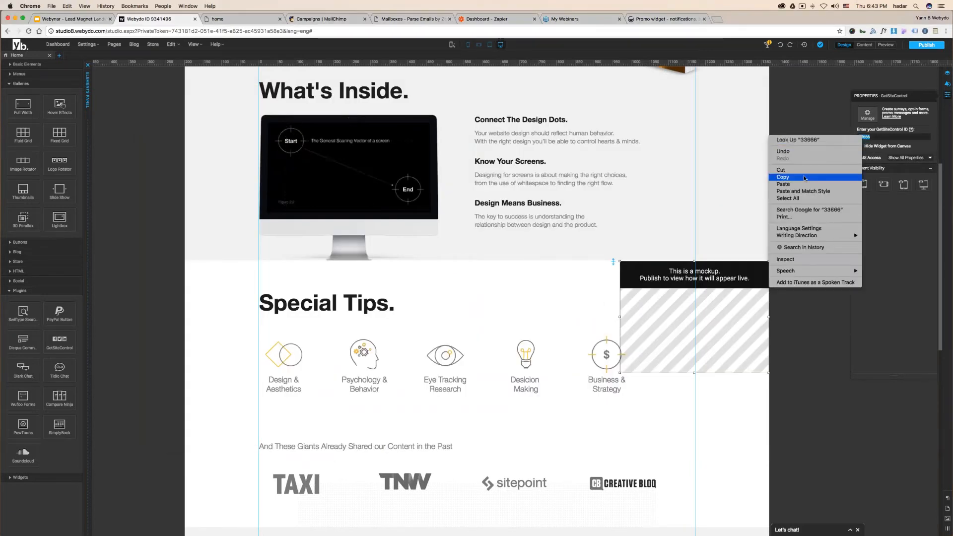
{"action": "left_click", "coordinate": [784, 183]}
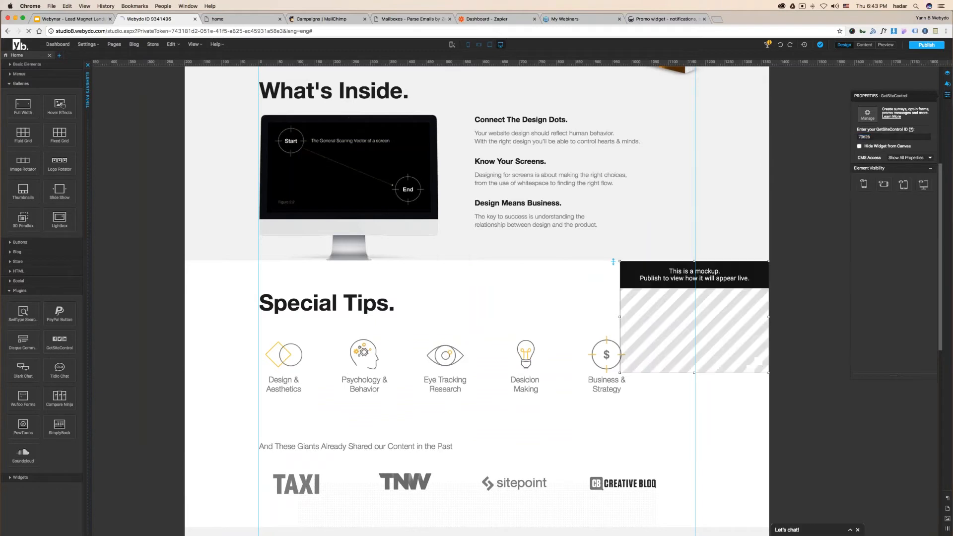
{"action": "double_click", "coordinate": [754, 326]}
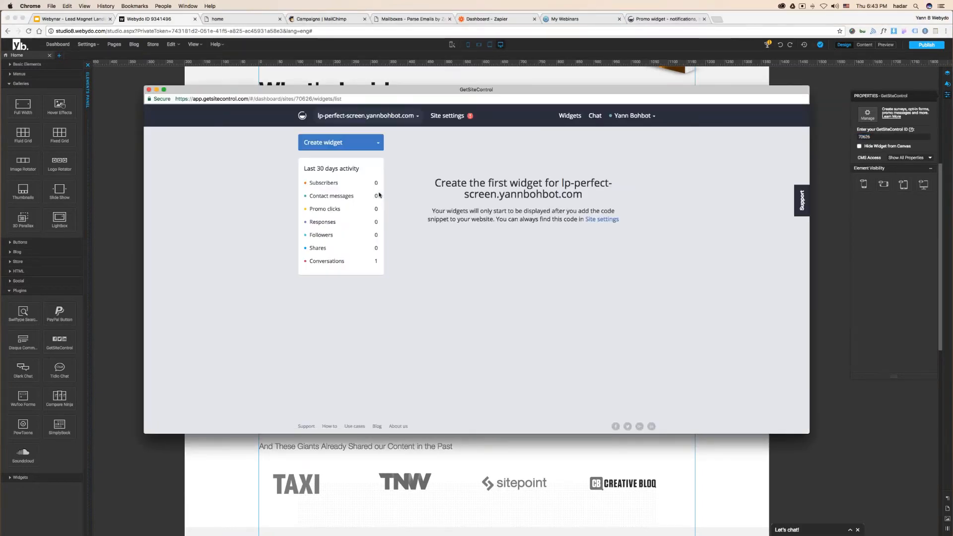
- Create a Share widget, check its mobile preview, and switch on native social-network colours
{"action": "left_click", "coordinate": [377, 142]}
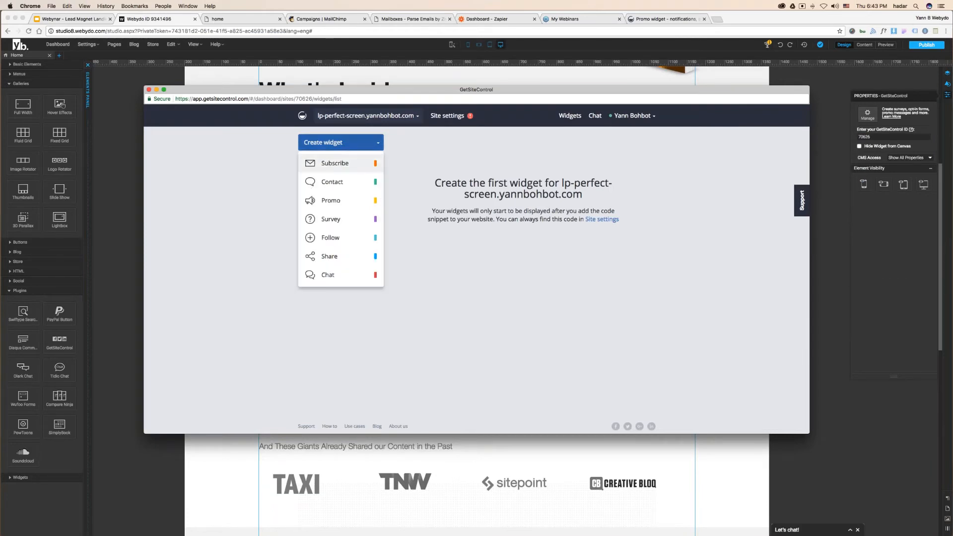
{"action": "left_click", "coordinate": [332, 256]}
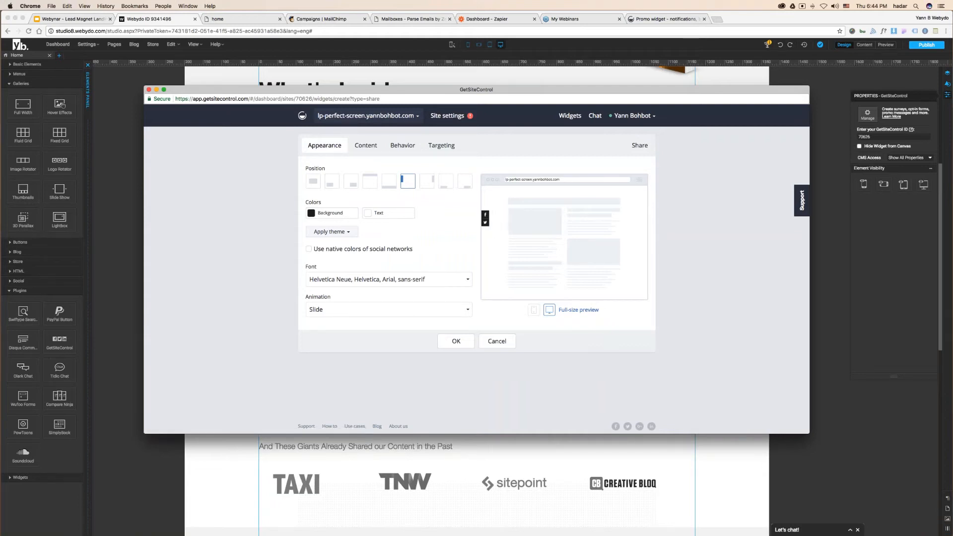
{"action": "left_click", "coordinate": [534, 310]}
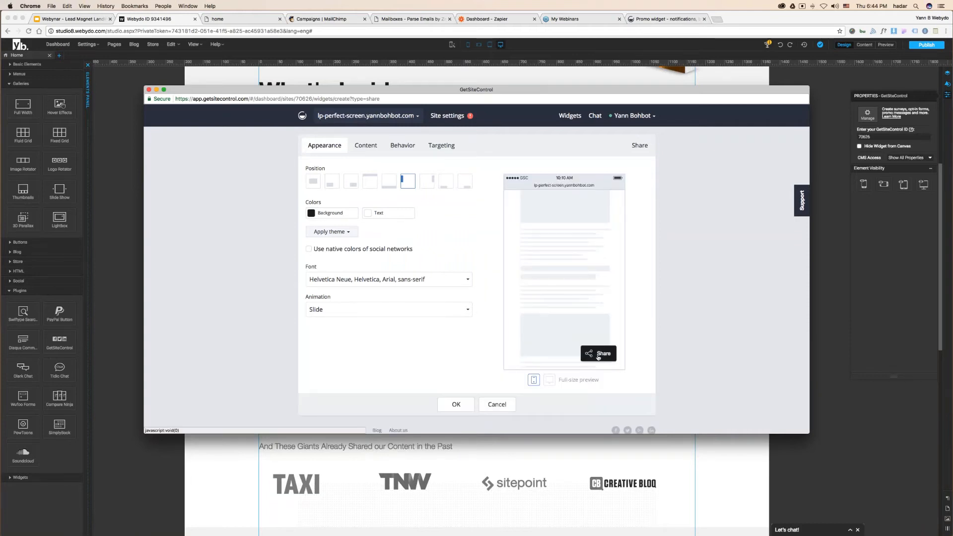
{"action": "left_click", "coordinate": [598, 355]}
{"action": "left_click", "coordinate": [608, 252]}
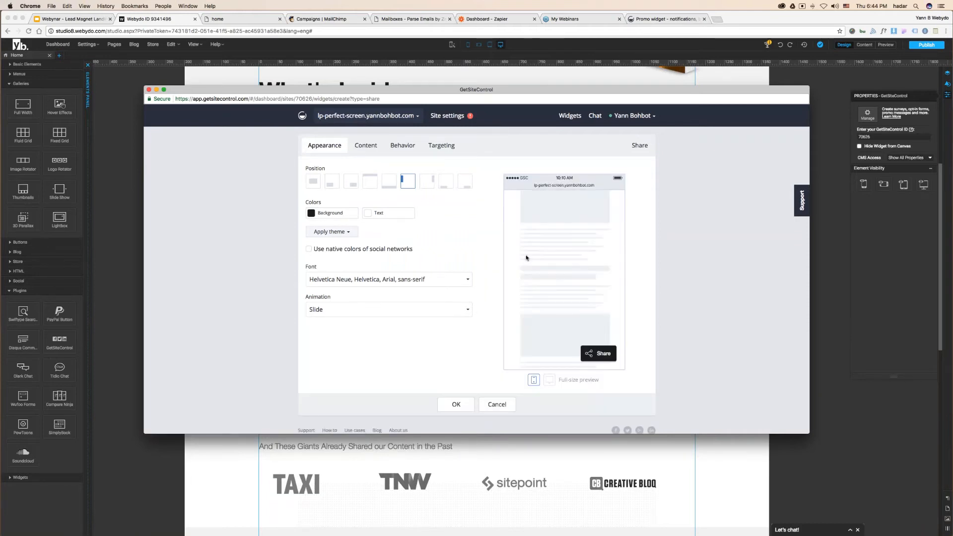
{"action": "left_click", "coordinate": [549, 380]}
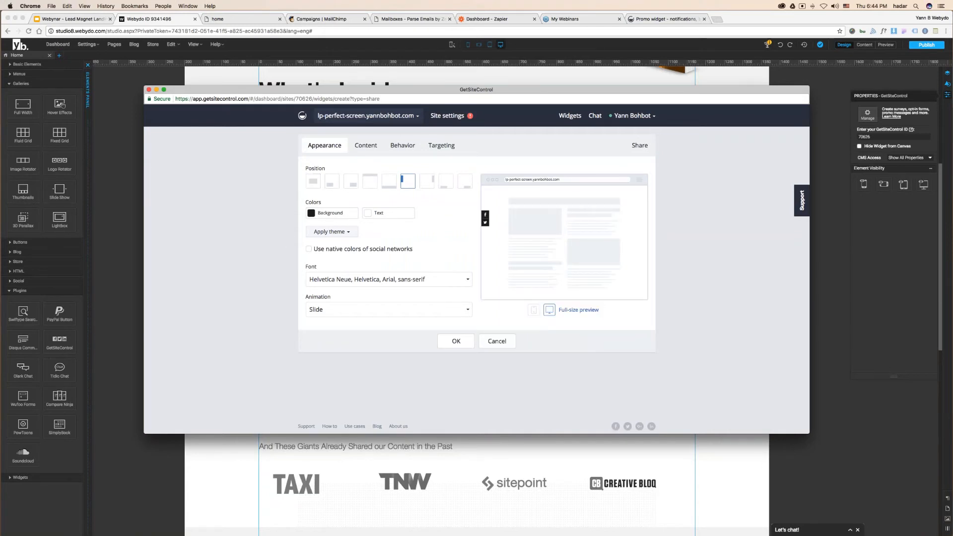
{"action": "left_click", "coordinate": [332, 232]}
{"action": "left_click", "coordinate": [332, 232]}
{"action": "left_click", "coordinate": [322, 249]}
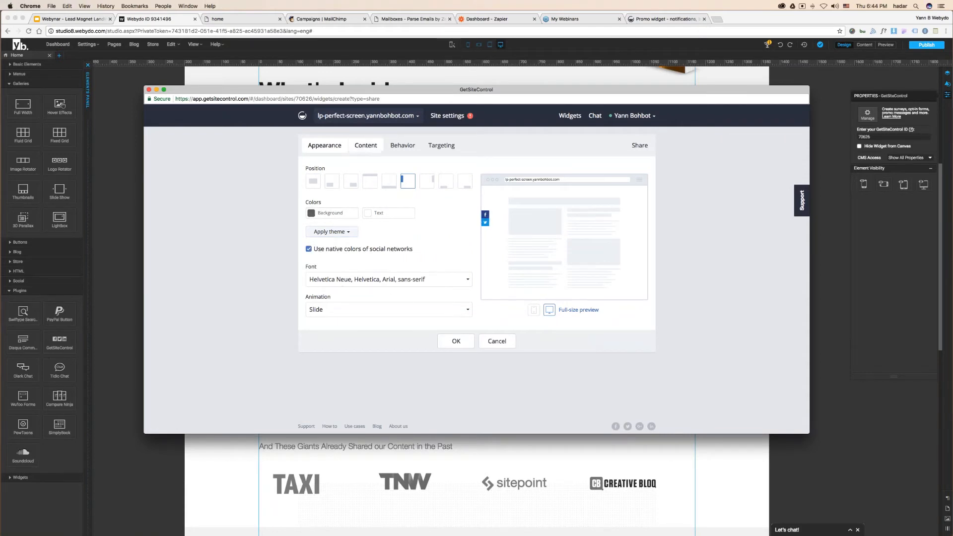
- Add Google+, LinkedIn and WhatsApp share buttons to the widget's content
{"action": "left_click", "coordinate": [367, 147]}
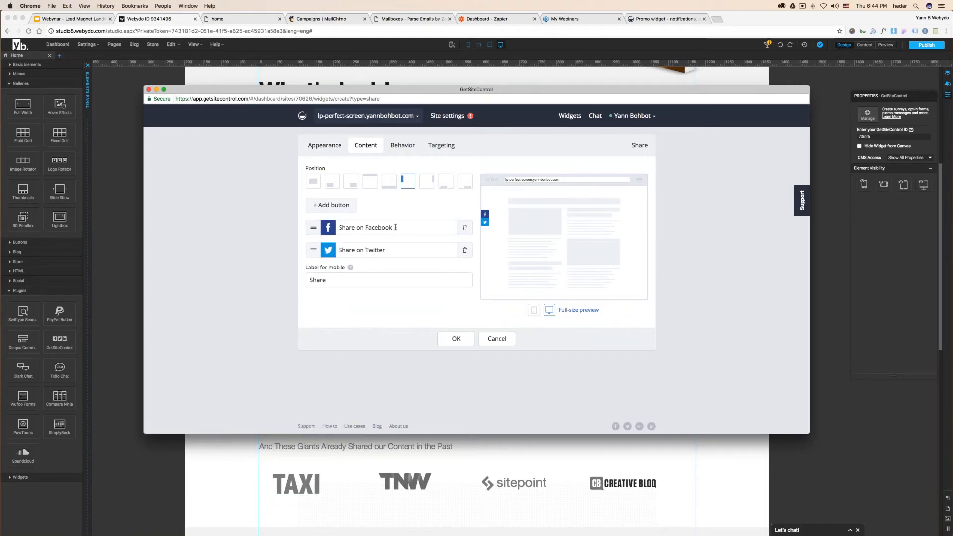
{"action": "left_click", "coordinate": [331, 205]}
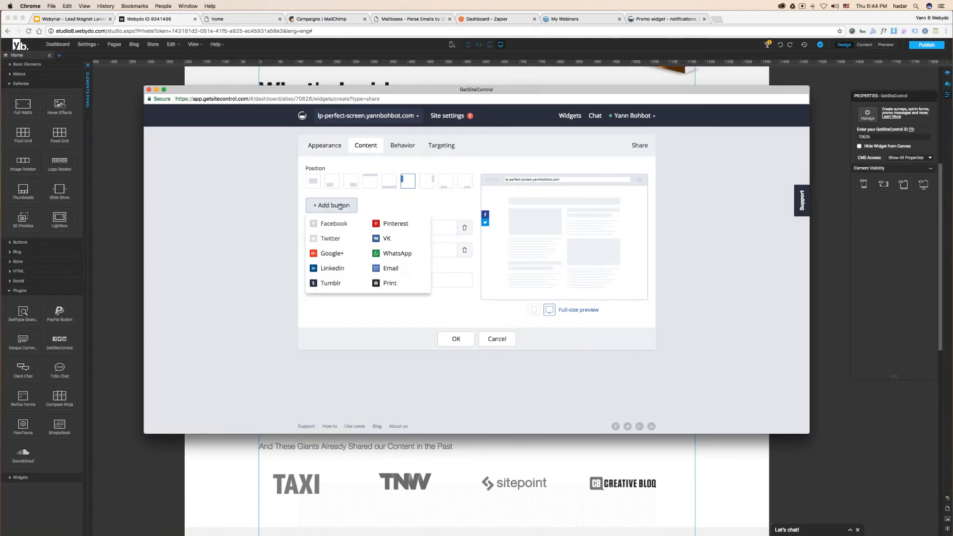
{"action": "left_click", "coordinate": [331, 253]}
{"action": "left_click", "coordinate": [332, 205]}
{"action": "left_click", "coordinate": [332, 268]}
{"action": "left_click", "coordinate": [331, 204]}
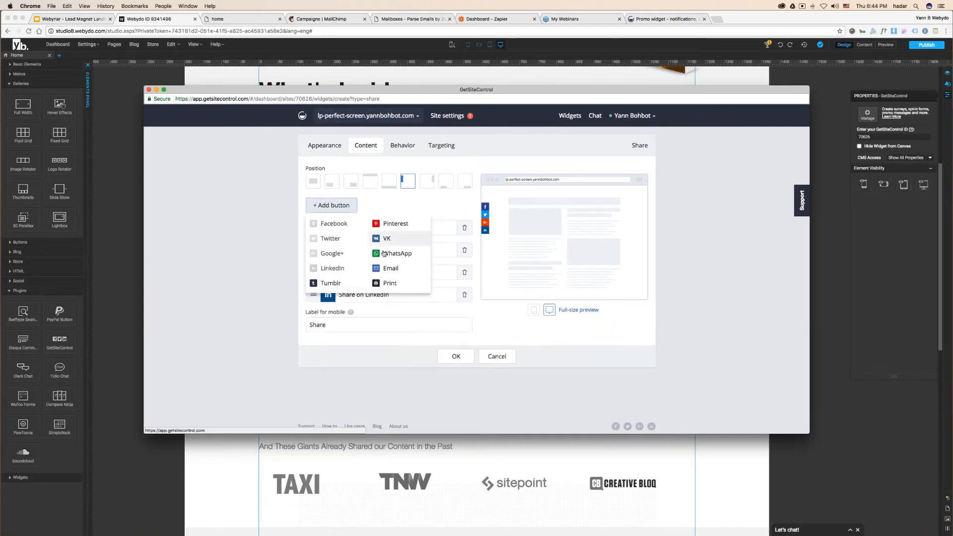
{"action": "left_click", "coordinate": [395, 252]}
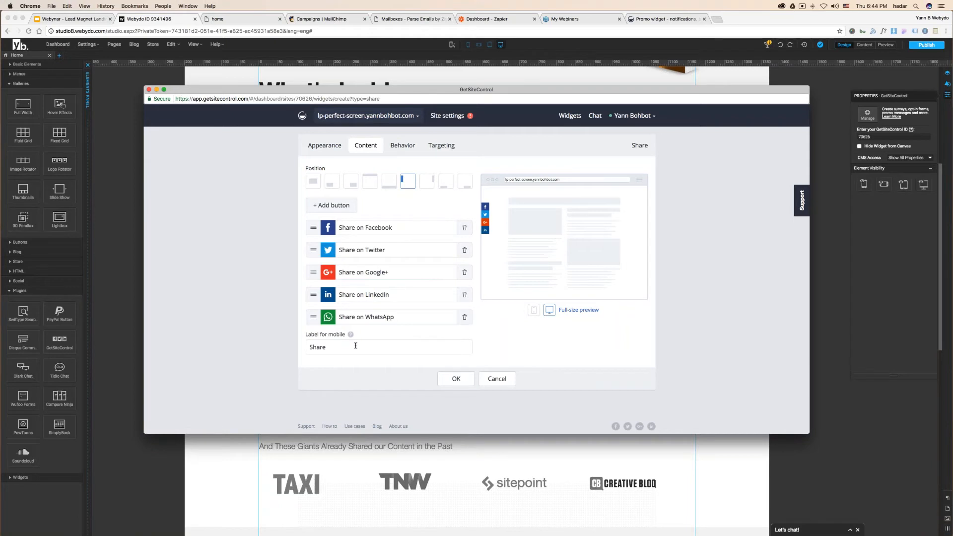
{"action": "left_click", "coordinate": [400, 146]}
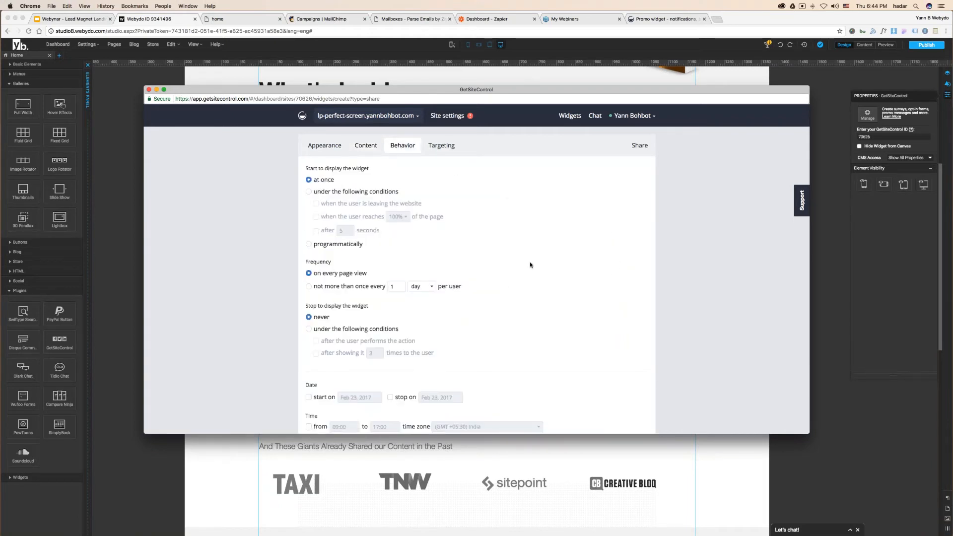
- Review Targeting and Appearance, save and activate the Share widget, then show the site's Install code
{"action": "scroll", "coordinate": [407, 273], "scroll_direction": "down", "scroll_amount": 2}
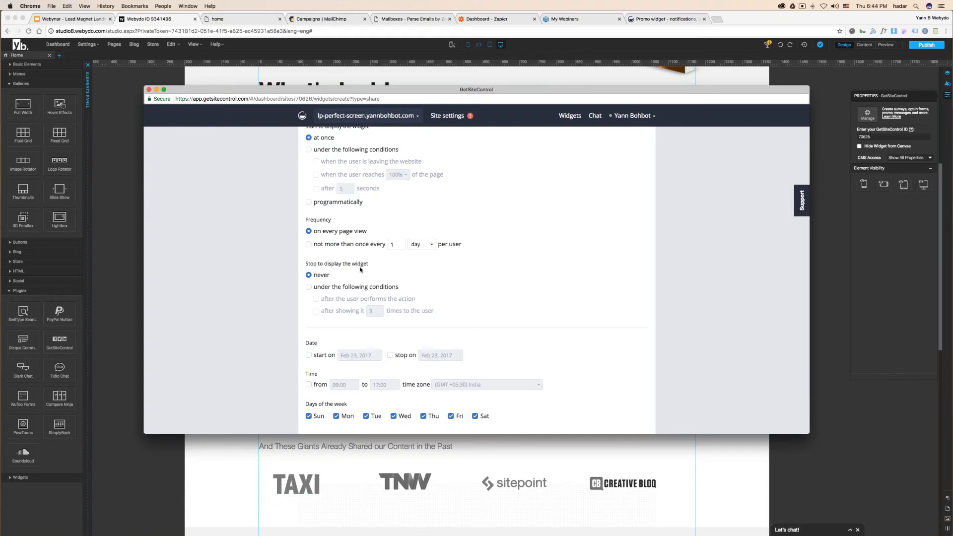
{"action": "scroll", "coordinate": [361, 270], "scroll_direction": "up", "scroll_amount": 3}
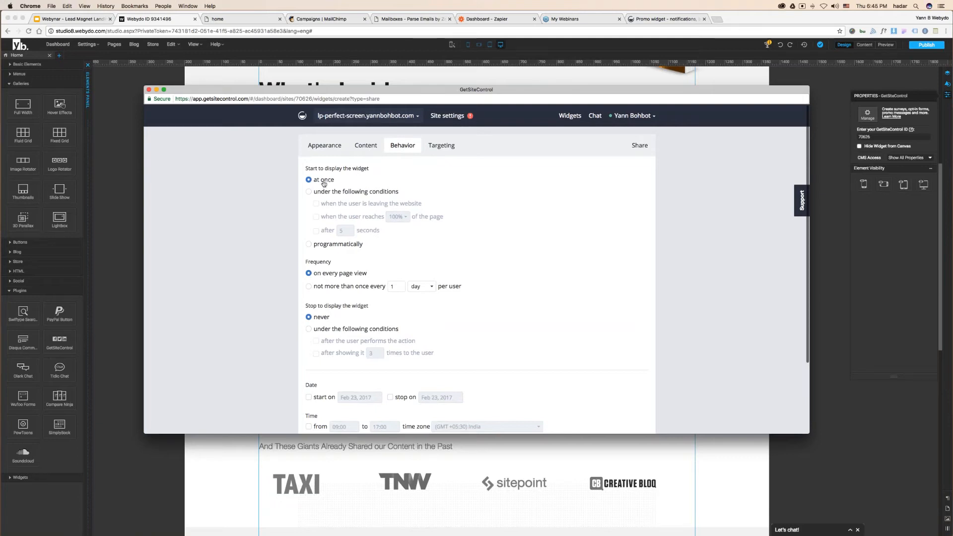
{"action": "left_click", "coordinate": [441, 145]}
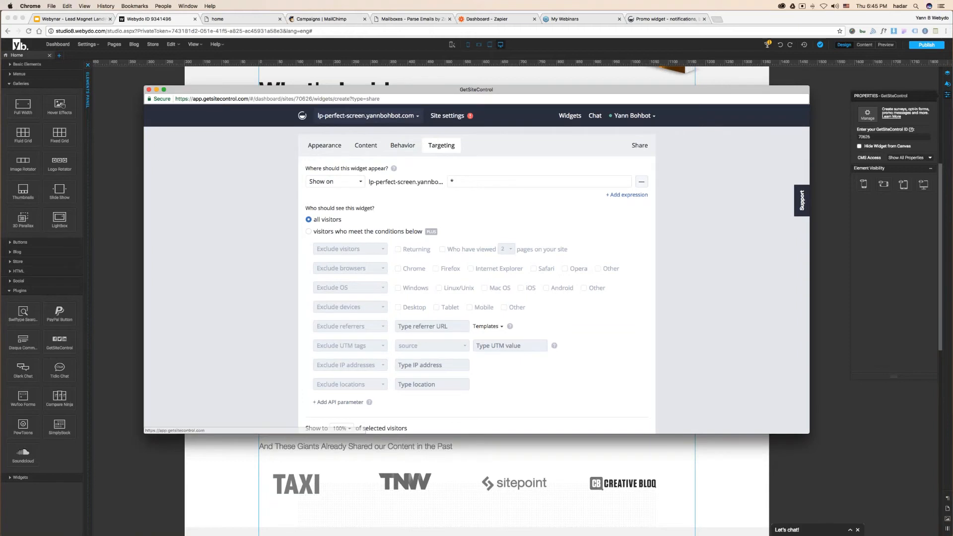
{"action": "left_click", "coordinate": [325, 146]}
{"action": "left_click", "coordinate": [457, 342]}
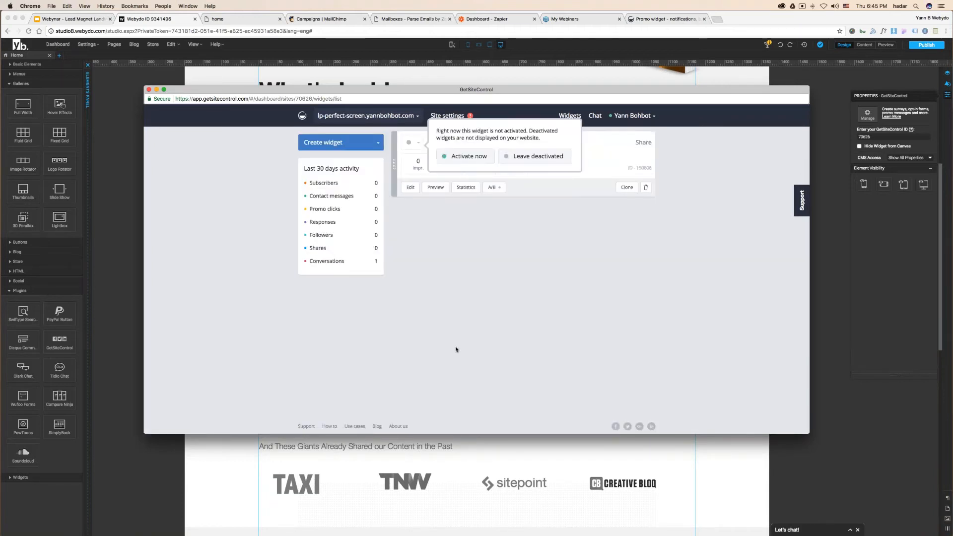
{"action": "left_click", "coordinate": [467, 157]}
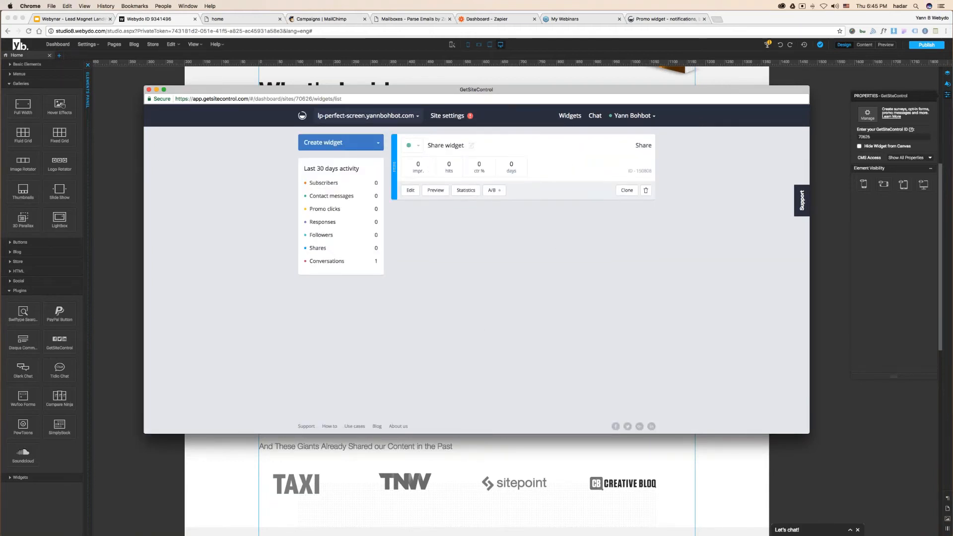
{"action": "left_click", "coordinate": [450, 118]}
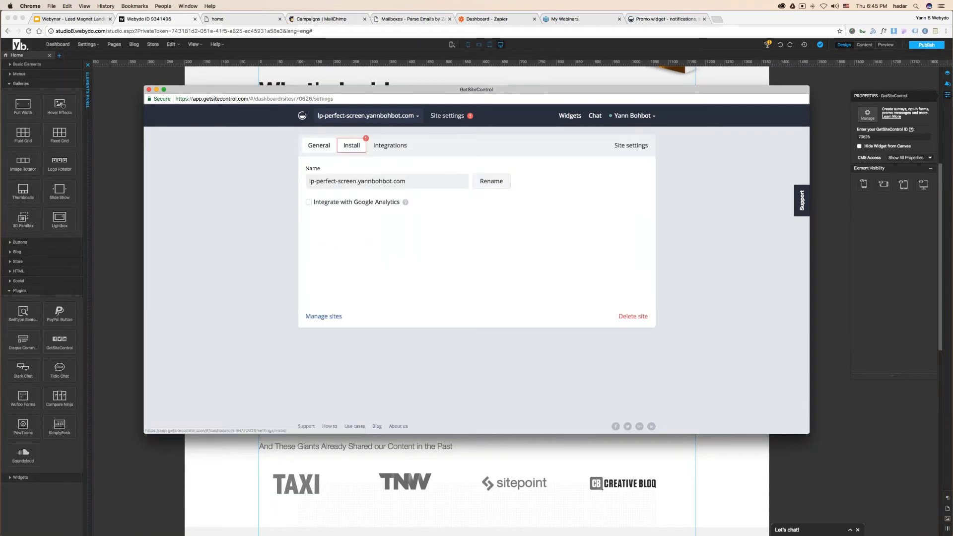
{"action": "left_click", "coordinate": [352, 145]}
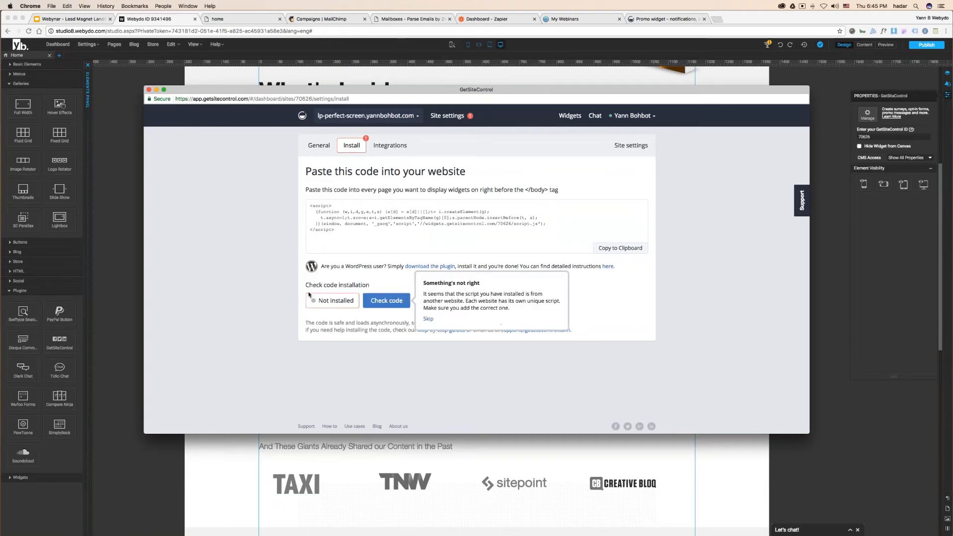
- Publish the site and view the live page with its Facebook, Twitter, Google+ and LinkedIn share buttons
{"action": "left_click", "coordinate": [926, 45]}
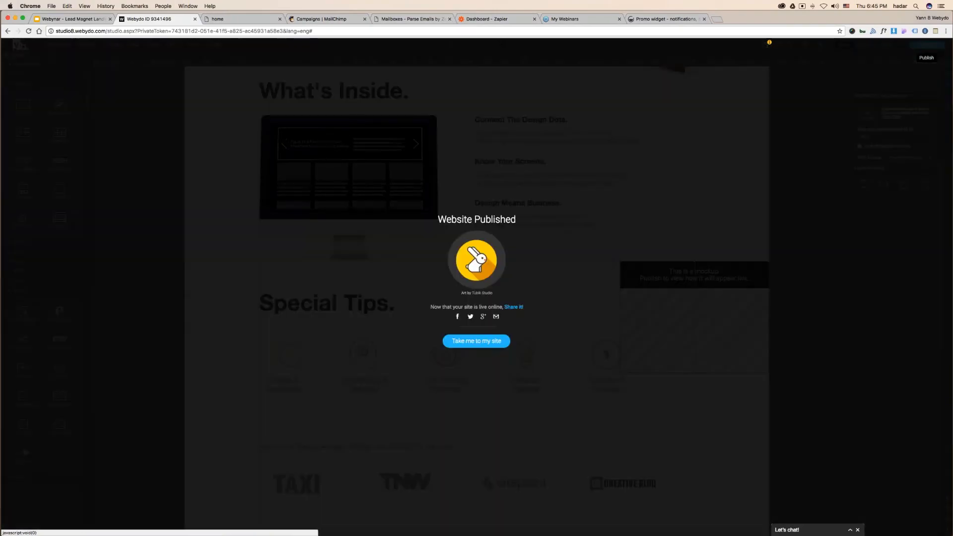
{"action": "left_click", "coordinate": [476, 340]}
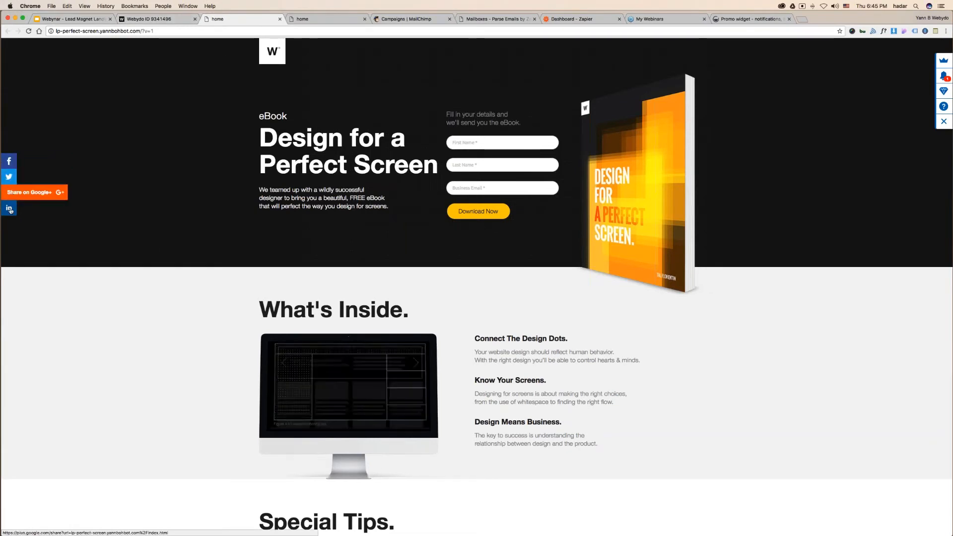
{"action": "left_click_drag", "start_coordinate": [3, 137], "coordinate": [804, 139]}
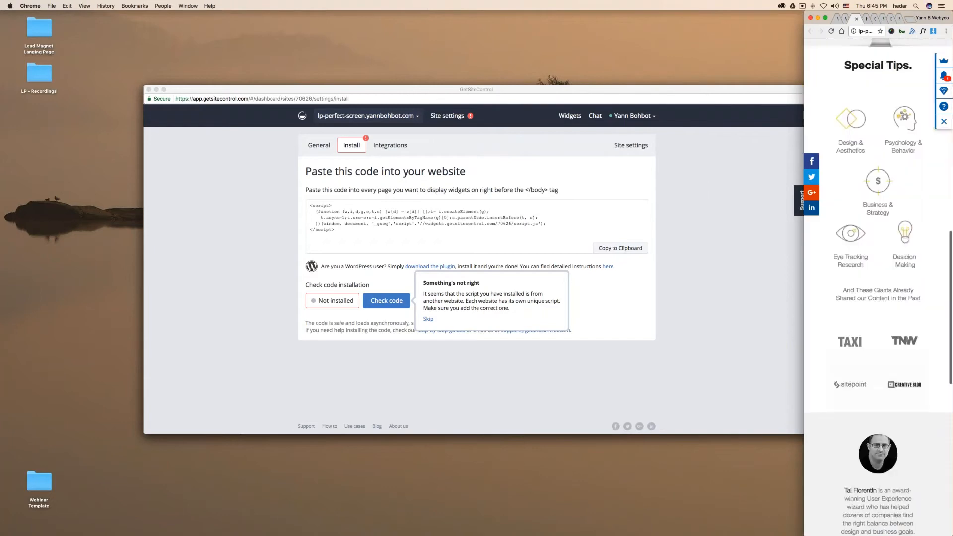
{"action": "left_click_drag", "start_coordinate": [807, 134], "coordinate": [1, 135]}
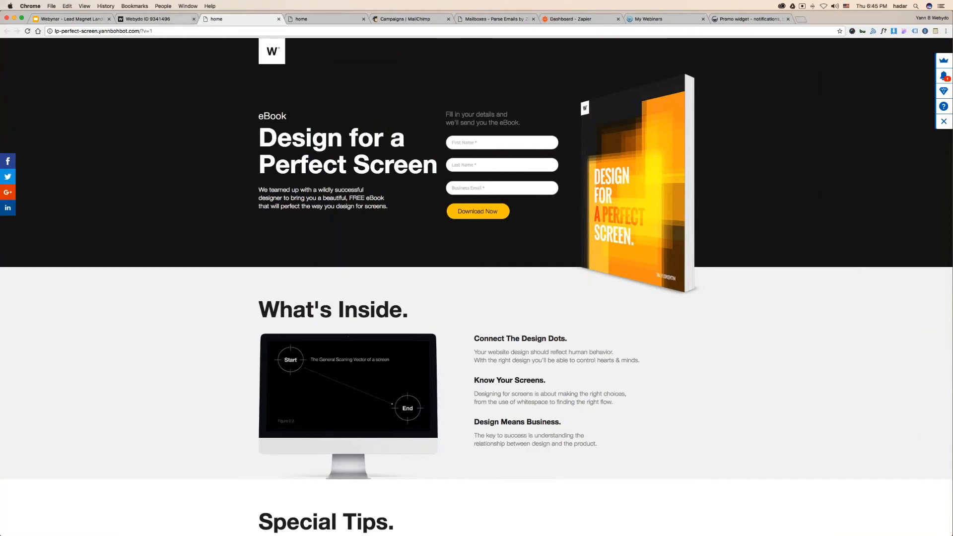
- Turn on Hide Widget from Canvas for the GetSiteControl widget, move its box aside, and return to the slides
{"action": "left_click", "coordinate": [160, 20]}
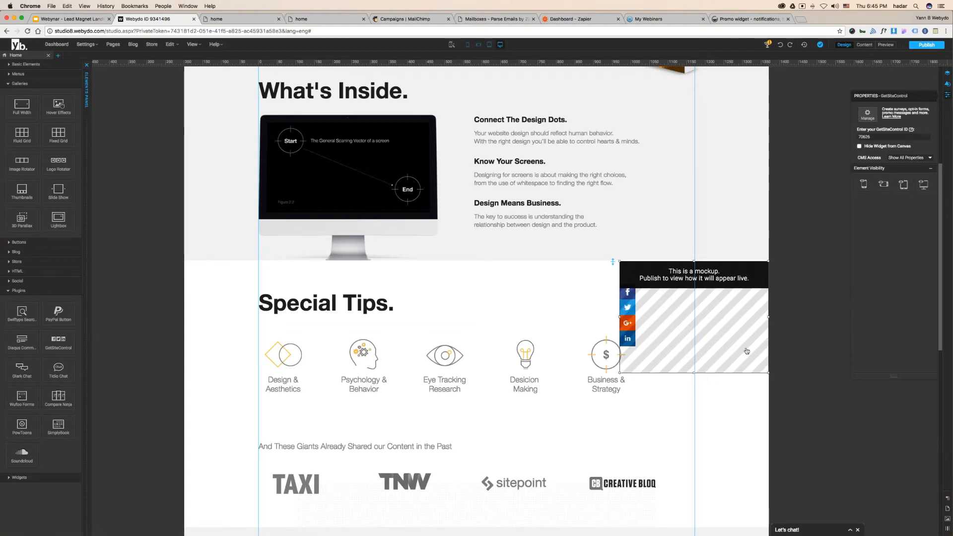
{"action": "left_click", "coordinate": [859, 146]}
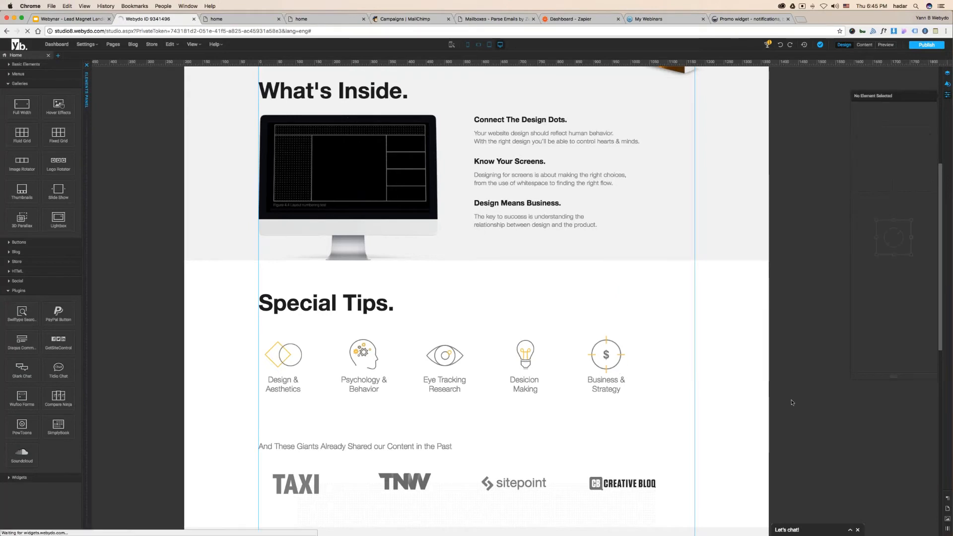
{"action": "left_click_drag", "start_coordinate": [696, 303], "coordinate": [820, 240]}
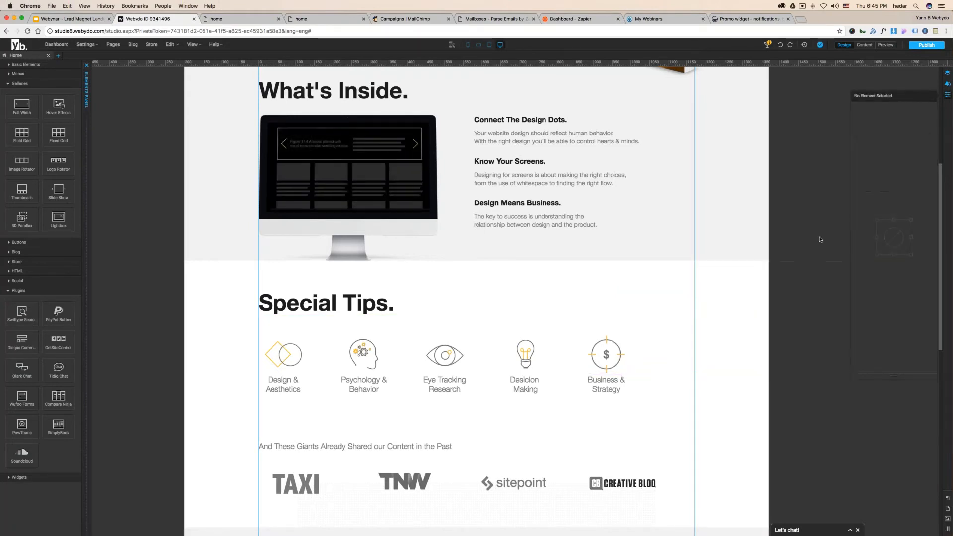
{"action": "left_click", "coordinate": [859, 147]}
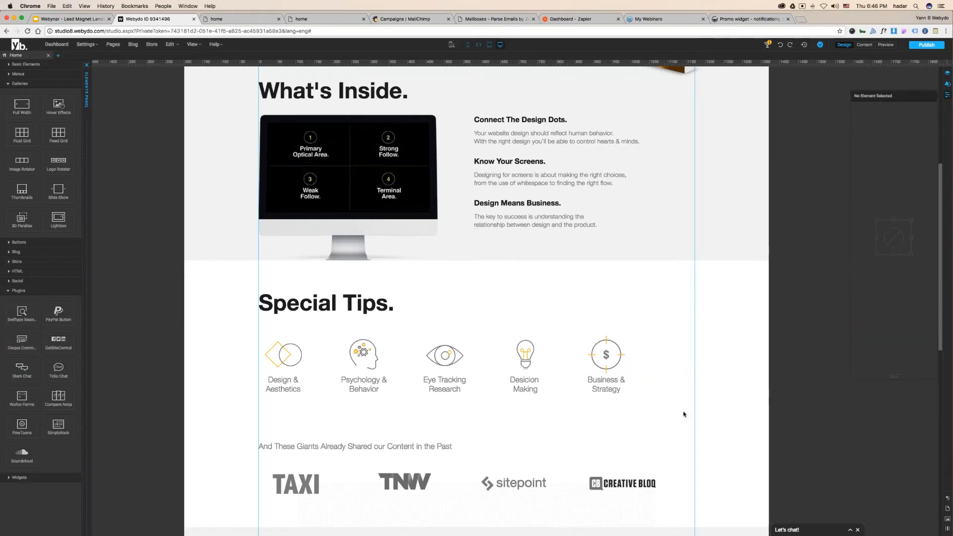
{"action": "left_click", "coordinate": [91, 20]}
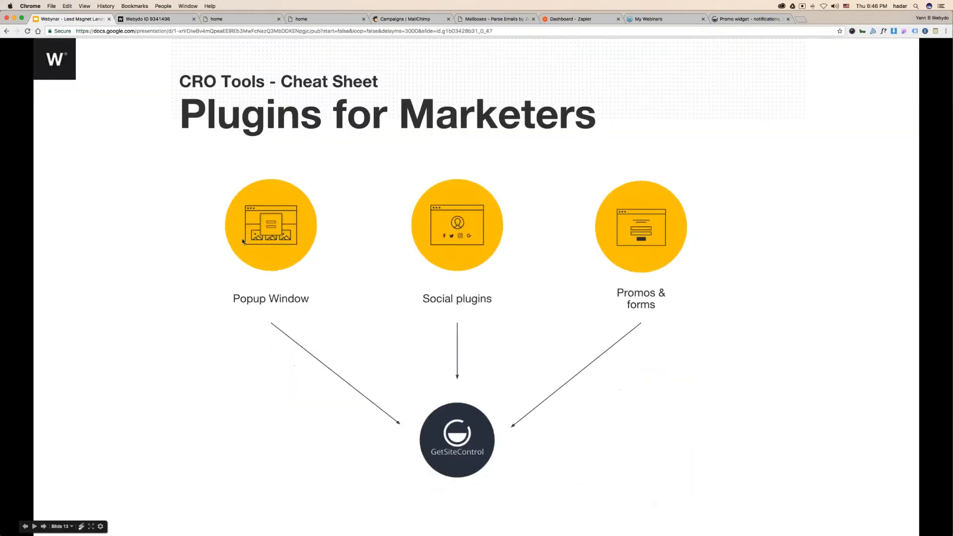
- Advance to slide 14 on connecting Webydo Forms to MailChimp, then return to Webydo
{"action": "left_click", "coordinate": [238, 242]}
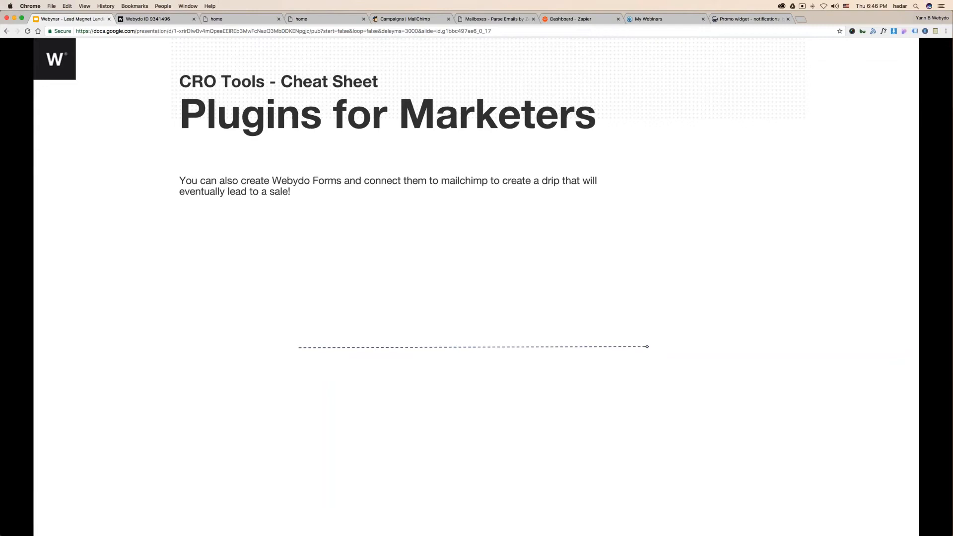
{"action": "left_click", "coordinate": [149, 19]}
{"action": "scroll", "coordinate": [543, 235], "scroll_direction": "up", "scroll_amount": 4}
- Delete both Send Notification Email To addresses from the signup form and close the two live 'home' tabs
{"action": "left_click", "coordinate": [522, 185]}
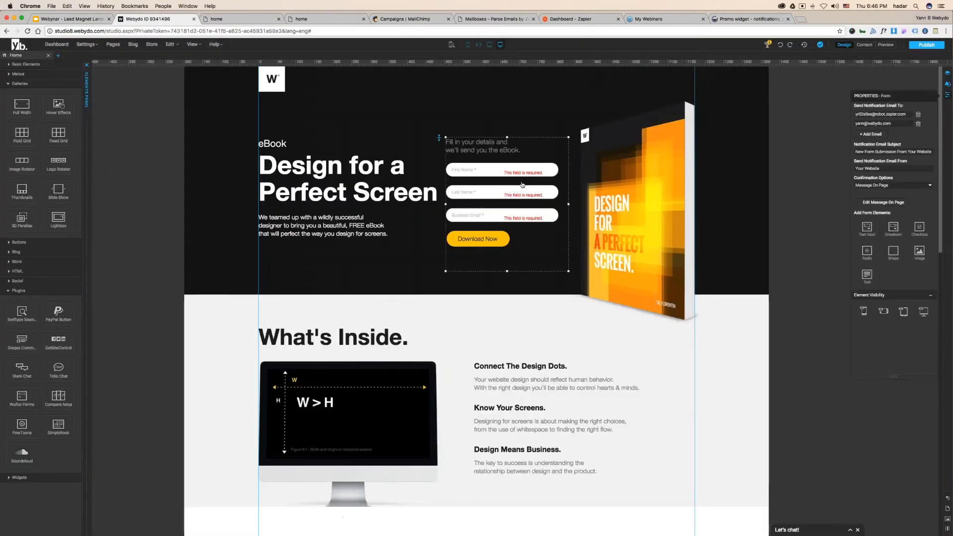
{"action": "triple_click", "coordinate": [881, 114]}
{"action": "key", "text": "BackSpace"}
{"action": "left_click_drag", "start_coordinate": [892, 123], "coordinate": [855, 124]}
{"action": "key", "text": "BackSpace"}
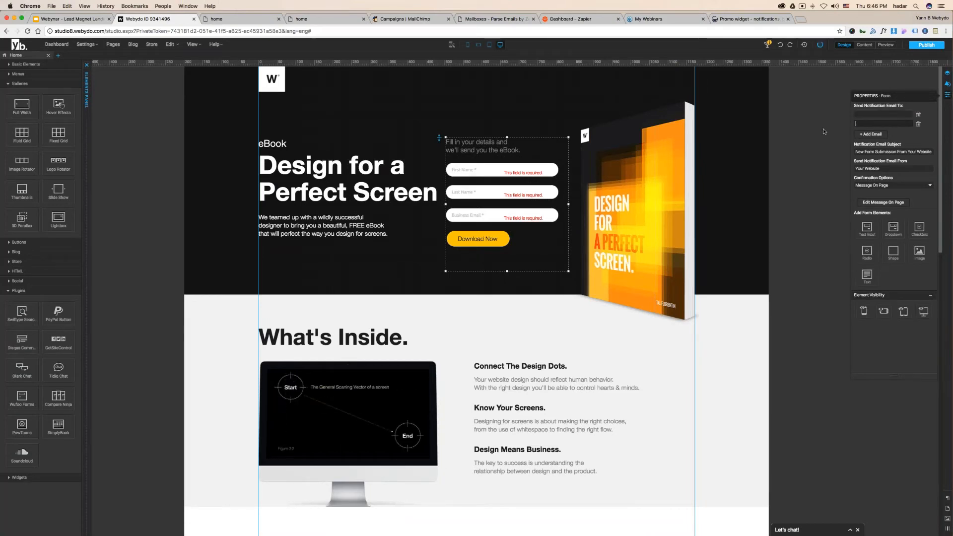
{"action": "left_click", "coordinate": [824, 132]}
{"action": "left_click", "coordinate": [540, 161]}
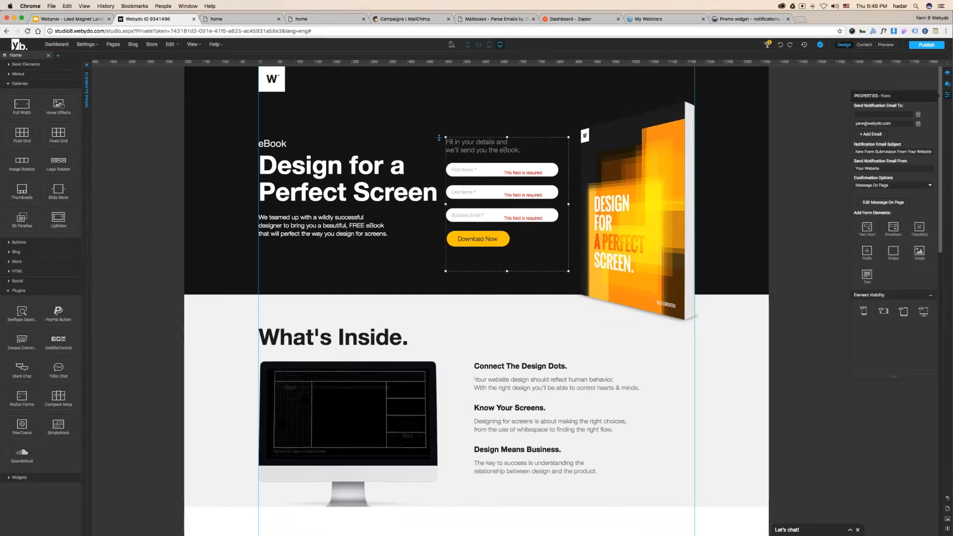
{"action": "left_click", "coordinate": [819, 136]}
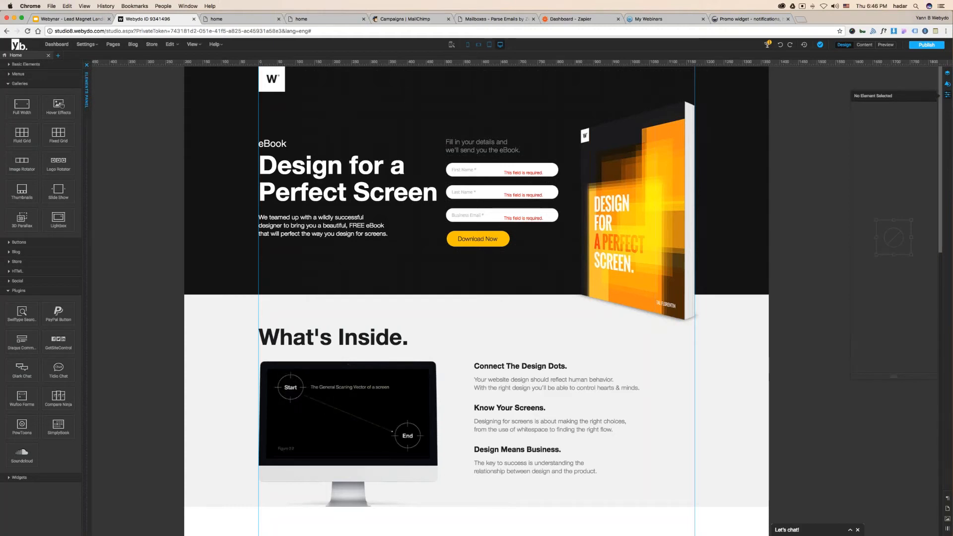
{"action": "left_click", "coordinate": [278, 19]}
{"action": "left_click", "coordinate": [278, 18]}
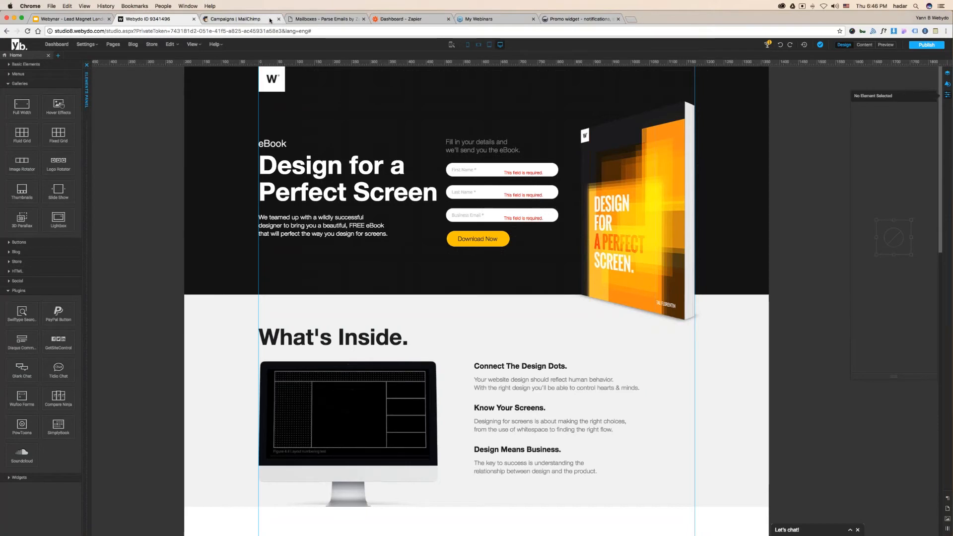
- Present the Webydo Forms–Zapier–MailChimp diagram slide, then switch to the Zapier Email Parser Mailboxes tab
{"action": "key", "text": "super+1"}
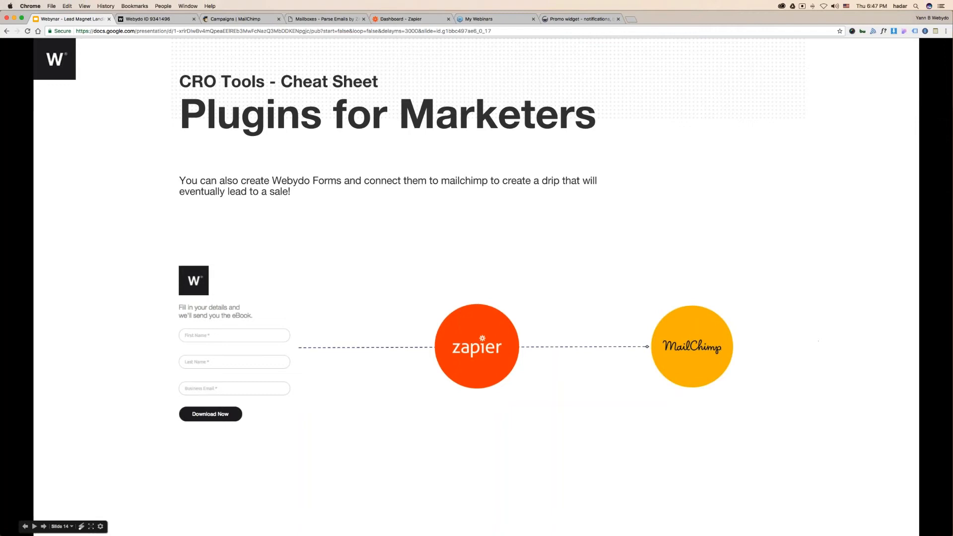
{"action": "left_click", "coordinate": [329, 19]}
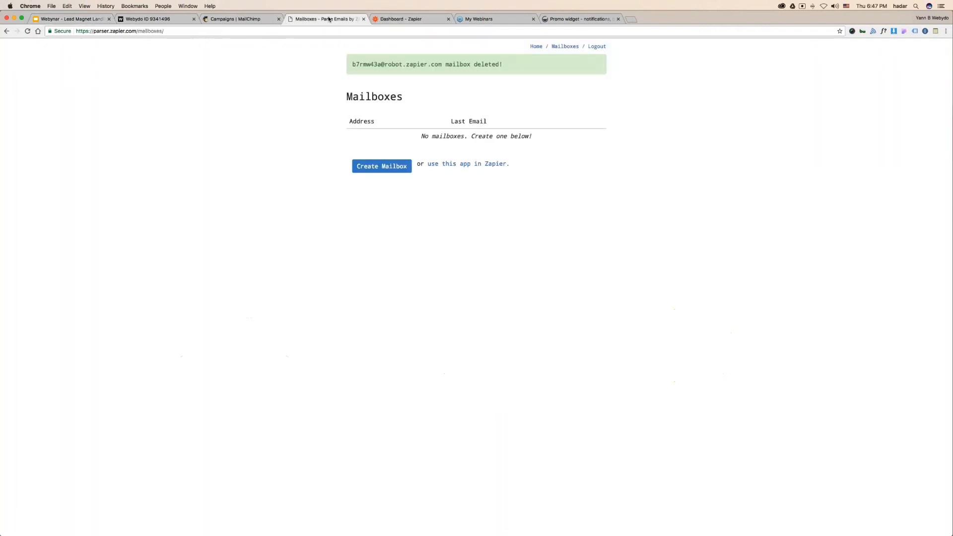
- Copy the web address of the Email Parser mailboxes page
{"action": "left_click", "coordinate": [196, 34]}
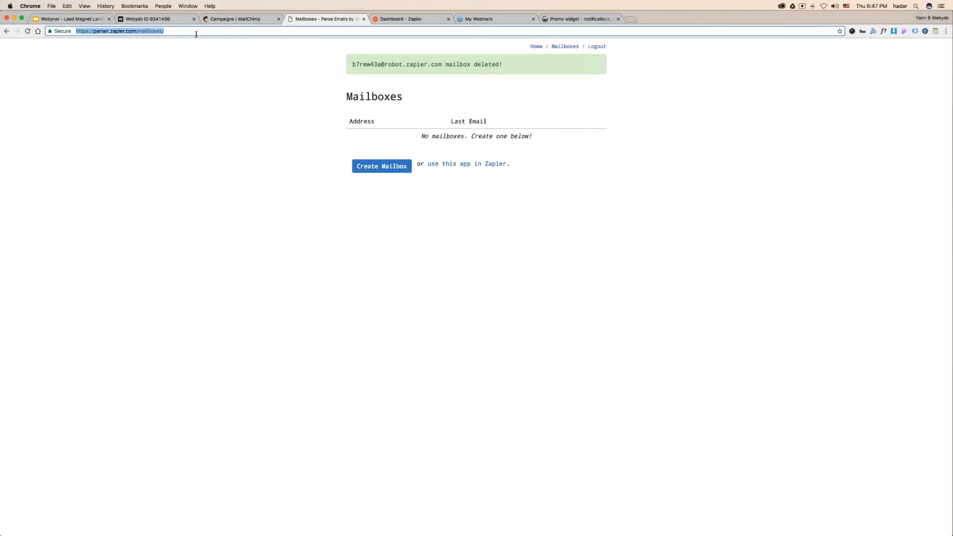
{"action": "left_click", "coordinate": [411, 20]}
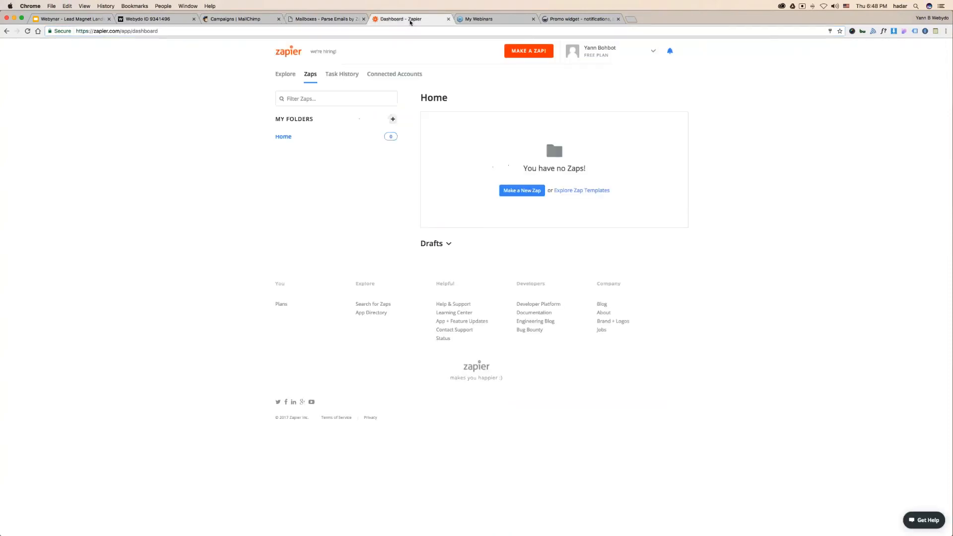
{"action": "left_click", "coordinate": [340, 19]}
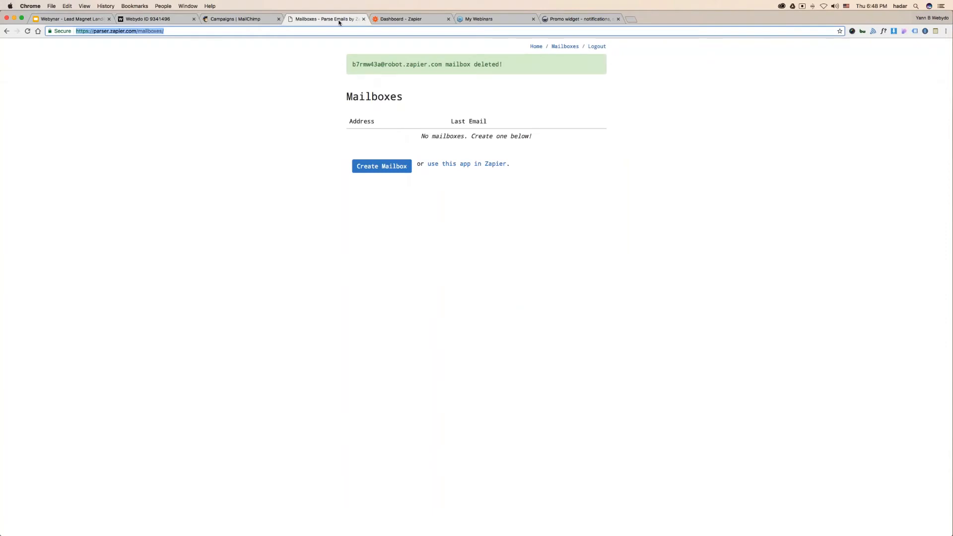
{"action": "key", "text": "Right"}
{"action": "key", "text": "shift+super+Left"}
{"action": "key", "text": "super+c"}
{"action": "key", "text": "super+Tab"}
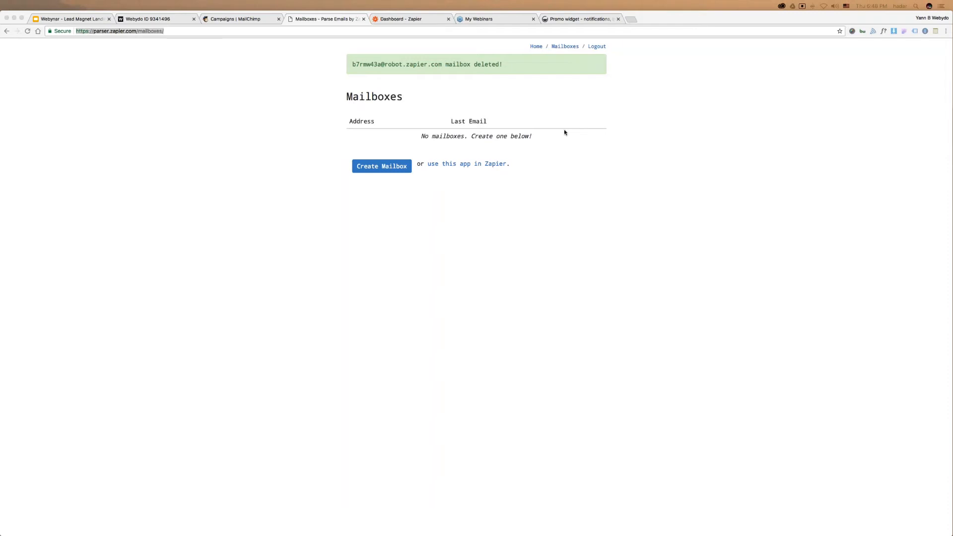
- Check the eBook sign-up form in Webydo, then go back to the empty Mailboxes page
{"action": "left_click", "coordinate": [159, 19]}
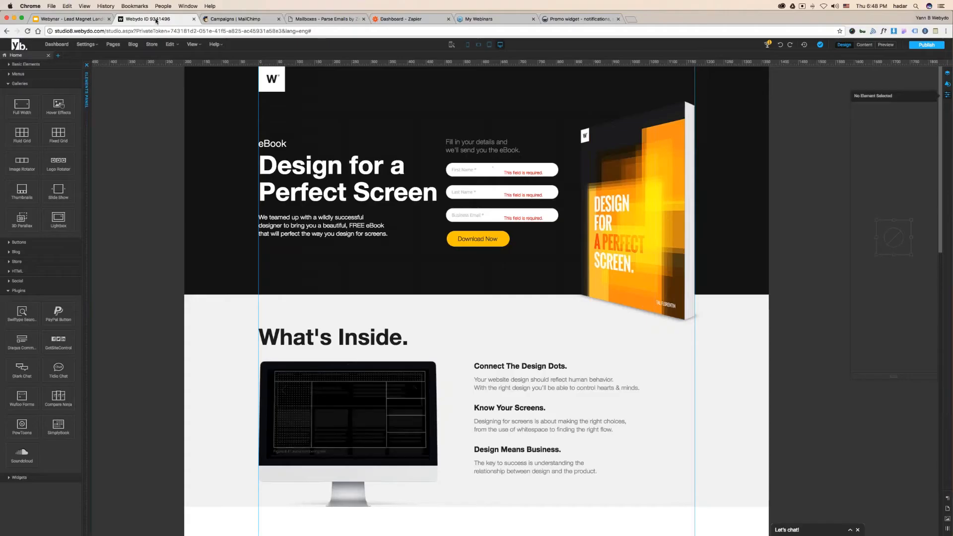
{"action": "left_click", "coordinate": [498, 150]}
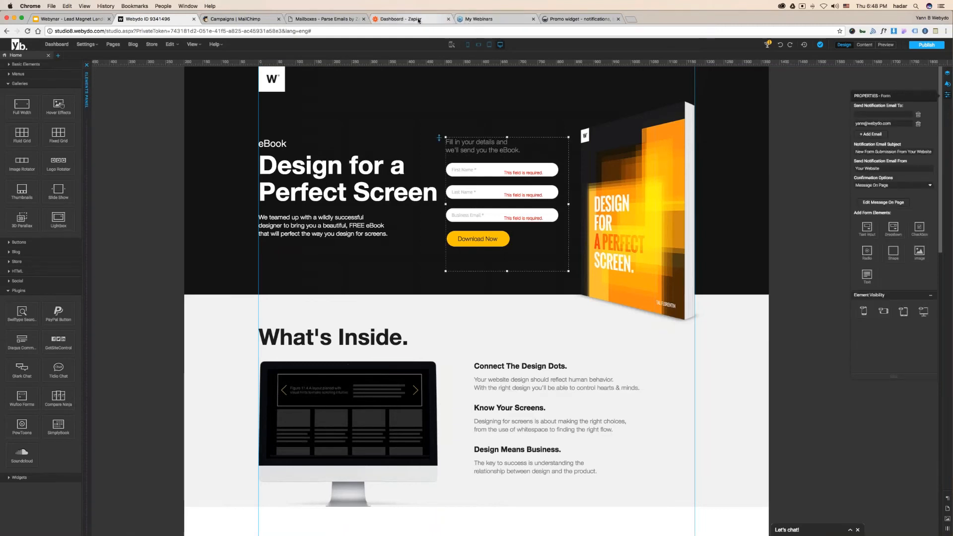
{"action": "left_click", "coordinate": [325, 18]}
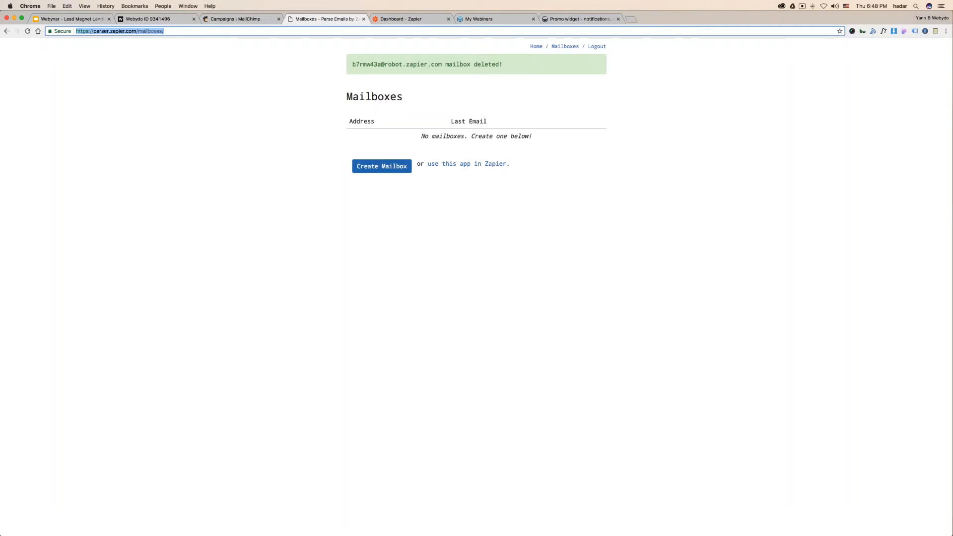
- Create a new Zapier parser mailbox and copy its robot.zapier.com email address
{"action": "left_click", "coordinate": [386, 167]}
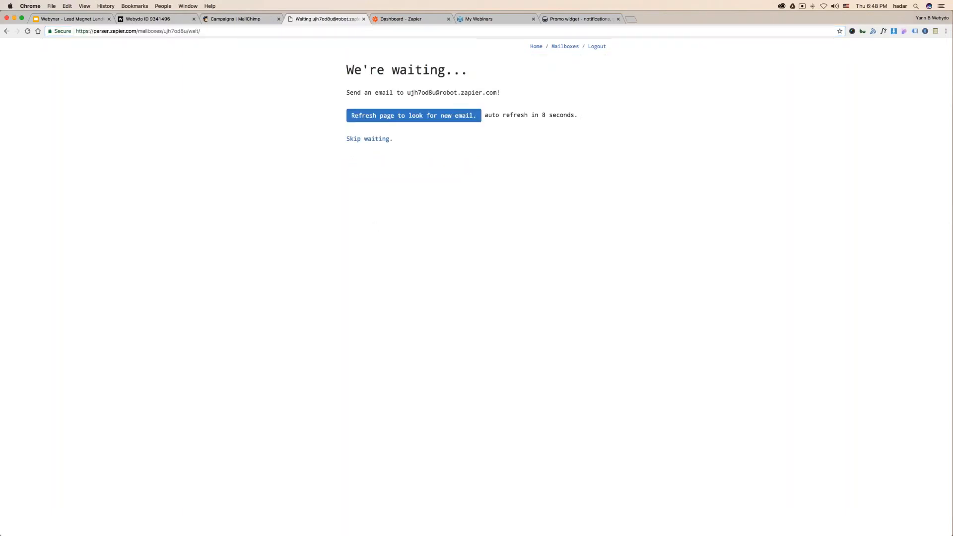
{"action": "left_click_drag", "start_coordinate": [409, 93], "coordinate": [495, 93]}
{"action": "left_click_drag", "start_coordinate": [409, 93], "coordinate": [497, 89]}
{"action": "key", "text": "super+c"}
{"action": "key", "text": "super+c"}
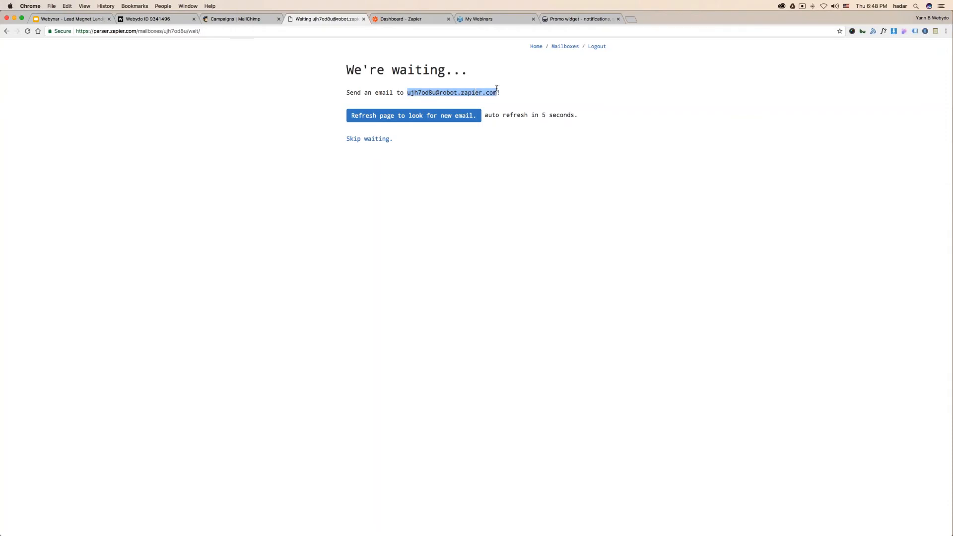
{"action": "right_click", "coordinate": [484, 90]}
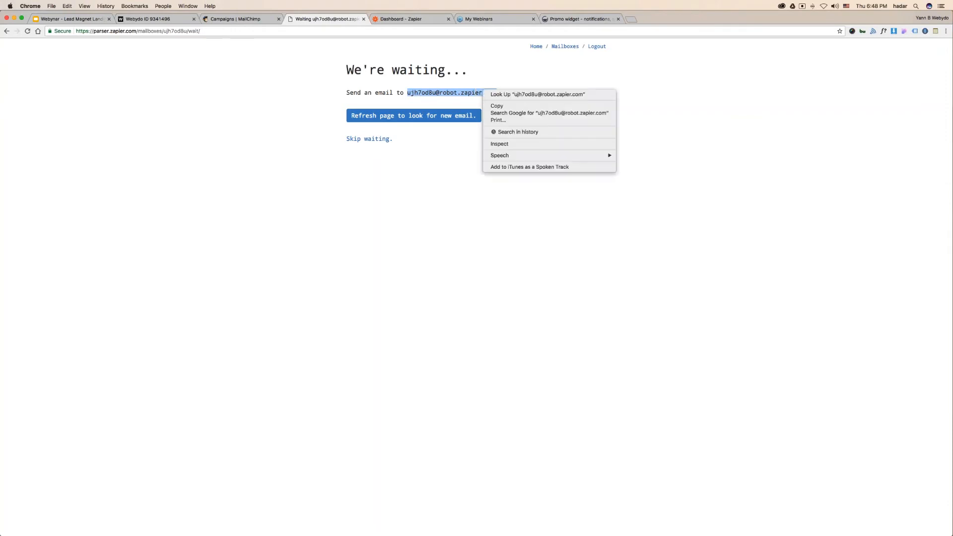
{"action": "left_click", "coordinate": [500, 108]}
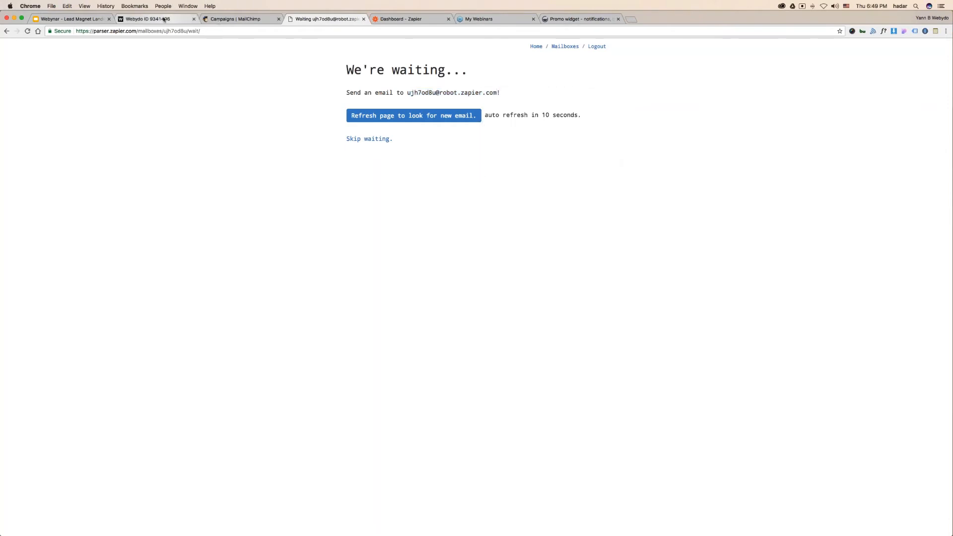
{"action": "left_click", "coordinate": [183, 19]}
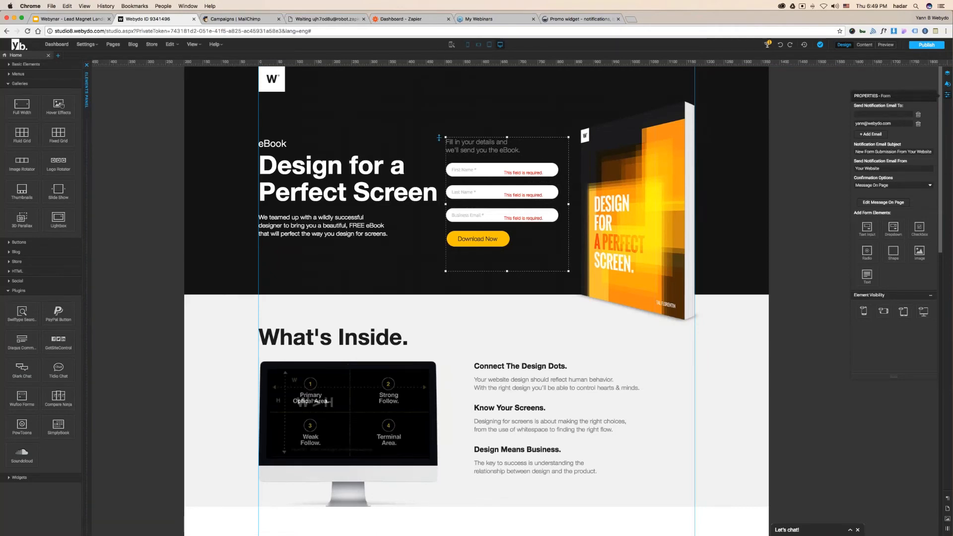
- Paste the parser address into the form's Send Notification Email To field, then publish the site
{"action": "left_click_drag", "start_coordinate": [870, 105], "coordinate": [588, 148]}
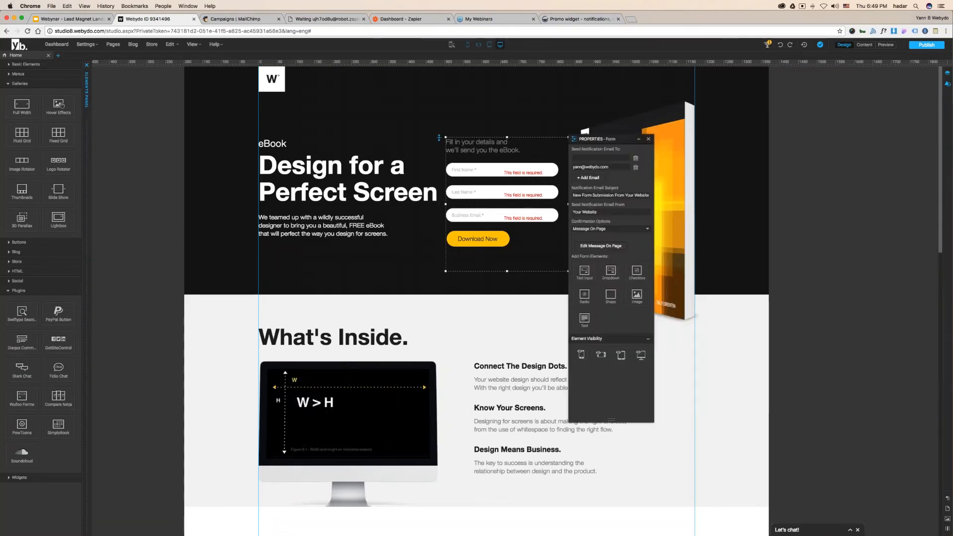
{"action": "right_click", "coordinate": [593, 157]}
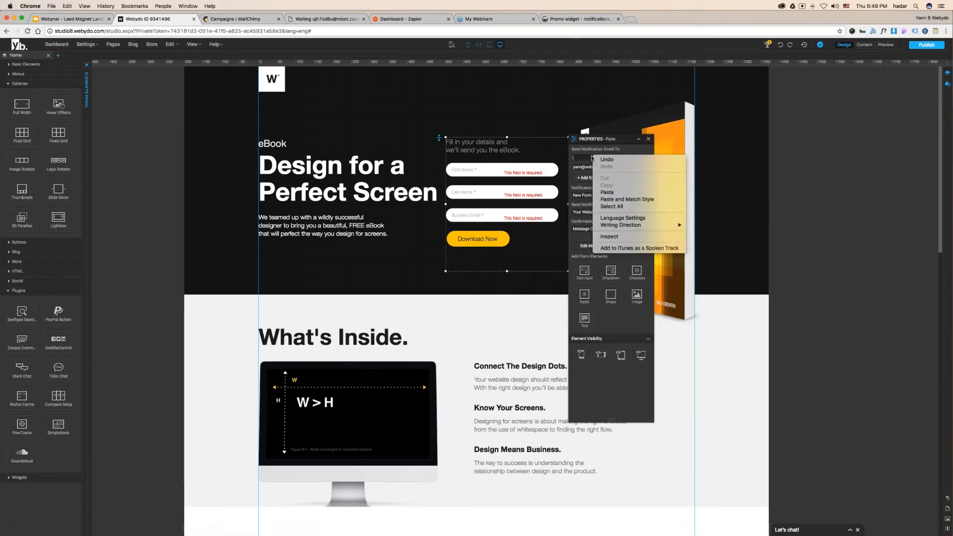
{"action": "left_click", "coordinate": [607, 192]}
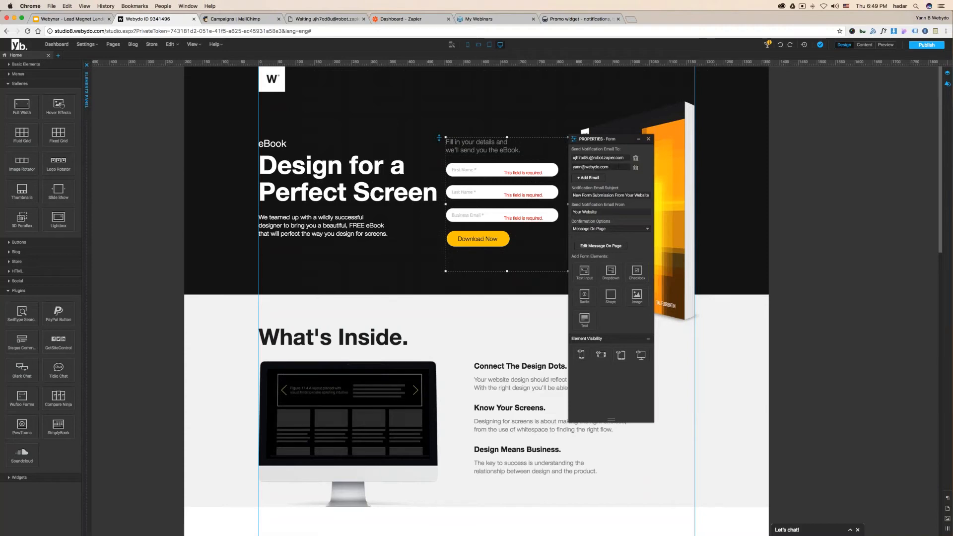
{"action": "left_click", "coordinate": [923, 45]}
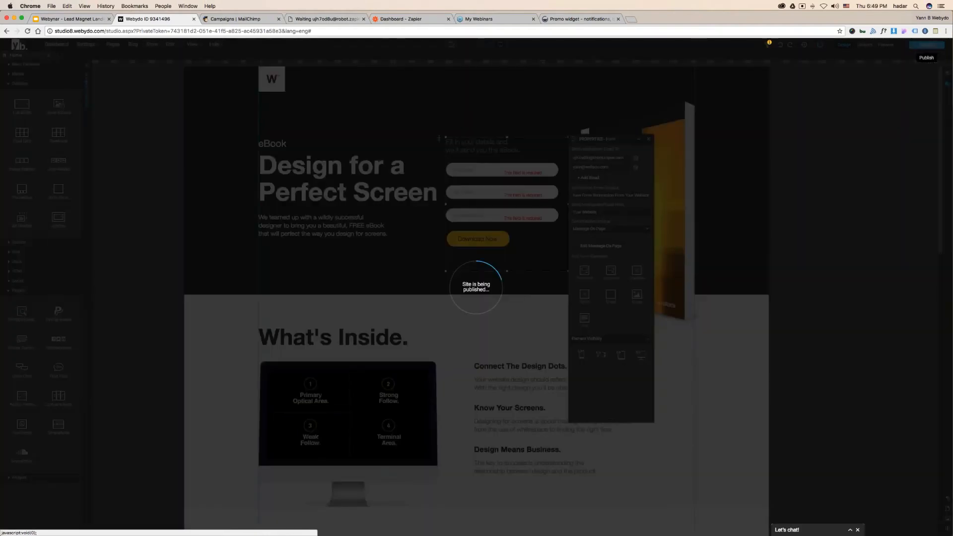
{"action": "left_click", "coordinate": [475, 341]}
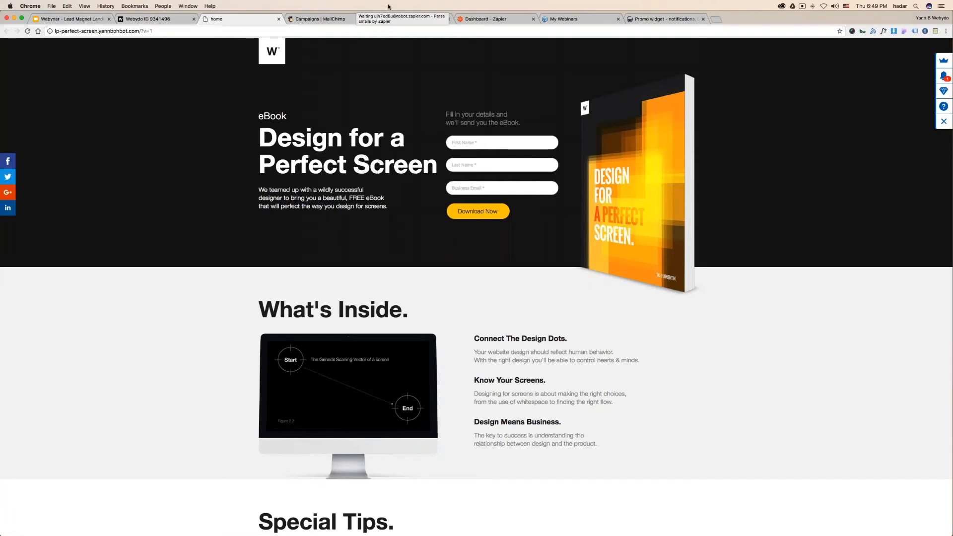
- Review the parser waiting page and MailChimp tabs, ending on the live landing page
{"action": "left_click", "coordinate": [412, 19]}
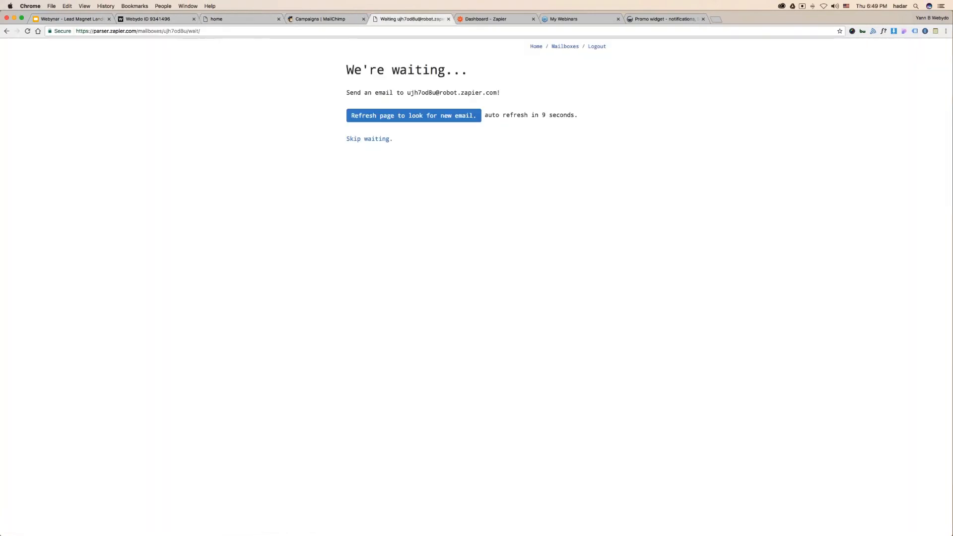
{"action": "left_click", "coordinate": [485, 19]}
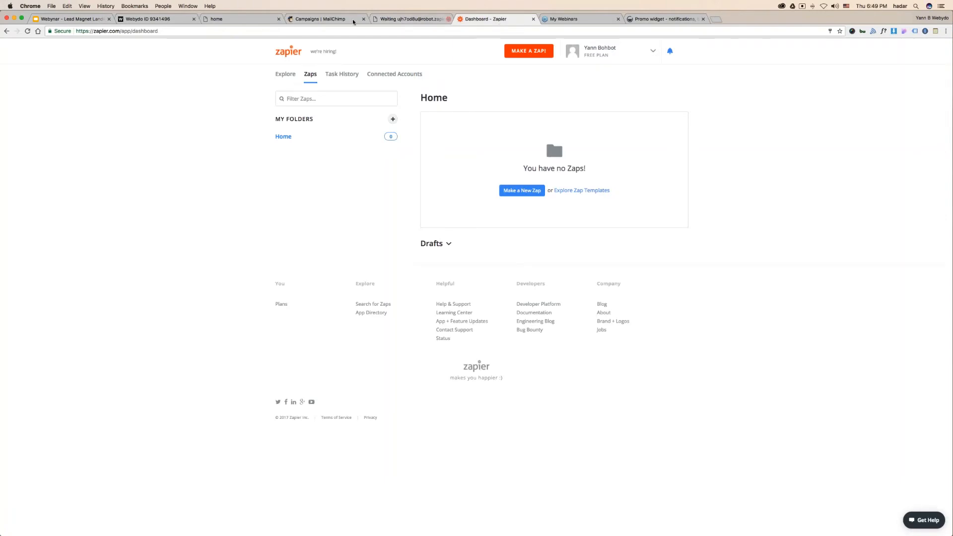
{"action": "left_click_drag", "start_coordinate": [354, 20], "coordinate": [499, 19]}
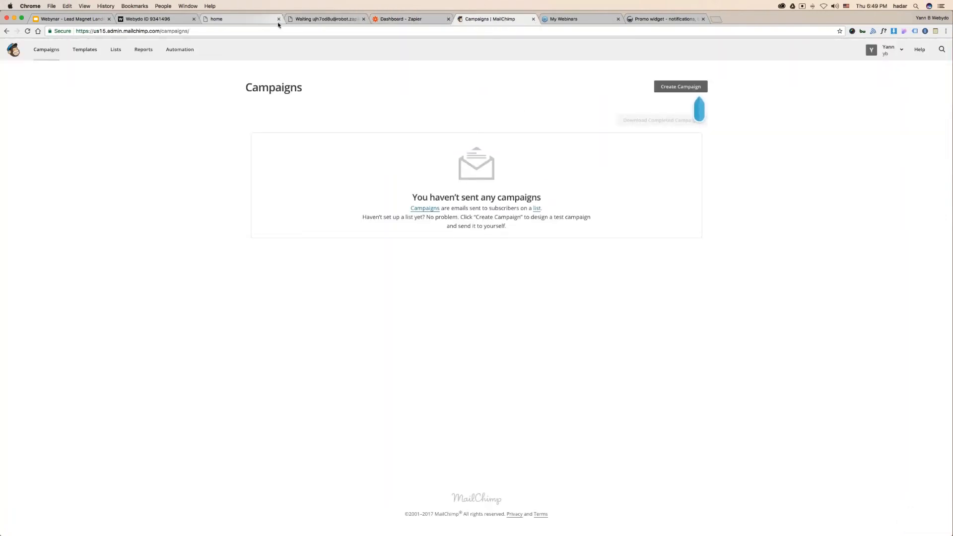
{"action": "left_click", "coordinate": [315, 19]}
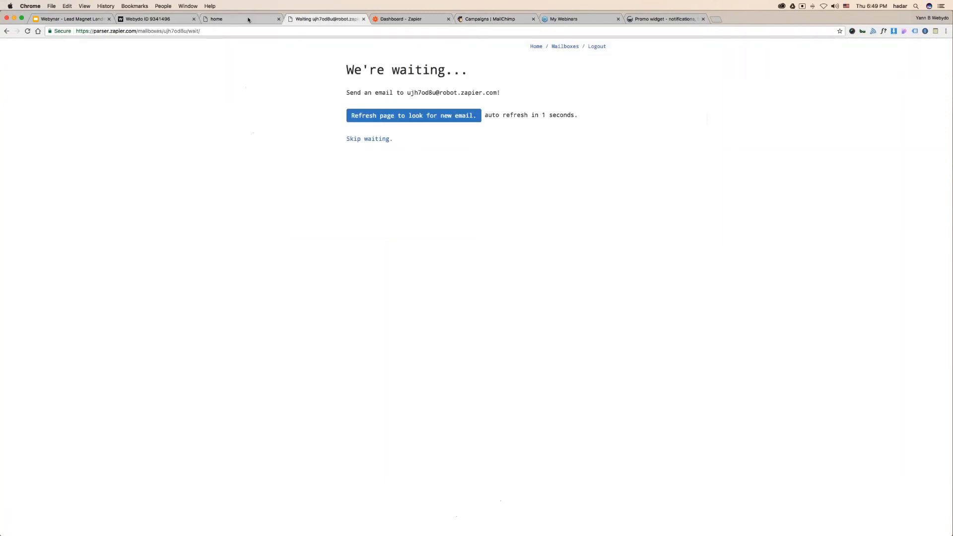
{"action": "left_click", "coordinate": [248, 19]}
- Submit a test sign-up with a first name, last name and business email via Download Now
{"action": "left_click", "coordinate": [478, 145]}
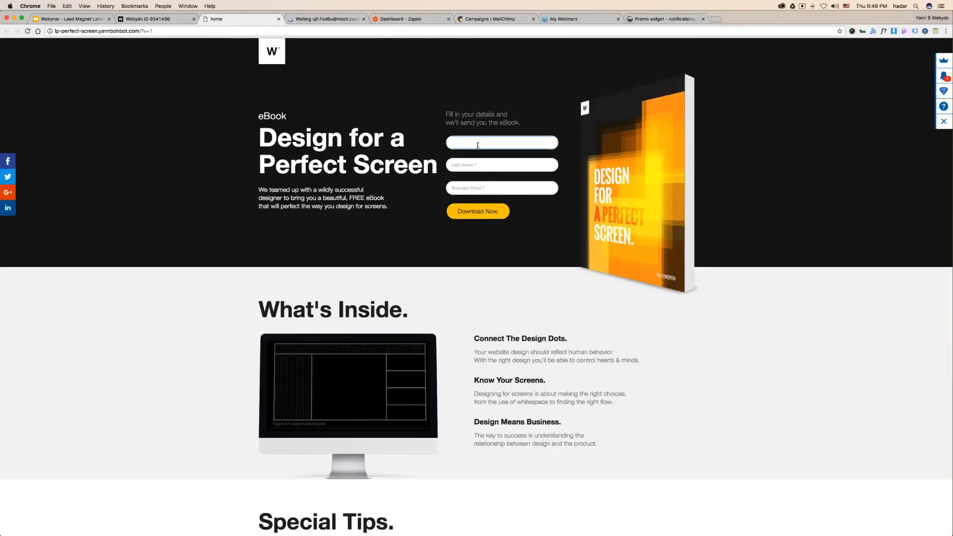
{"action": "key", "text": "Tab"}
{"action": "key", "text": "Tab"}
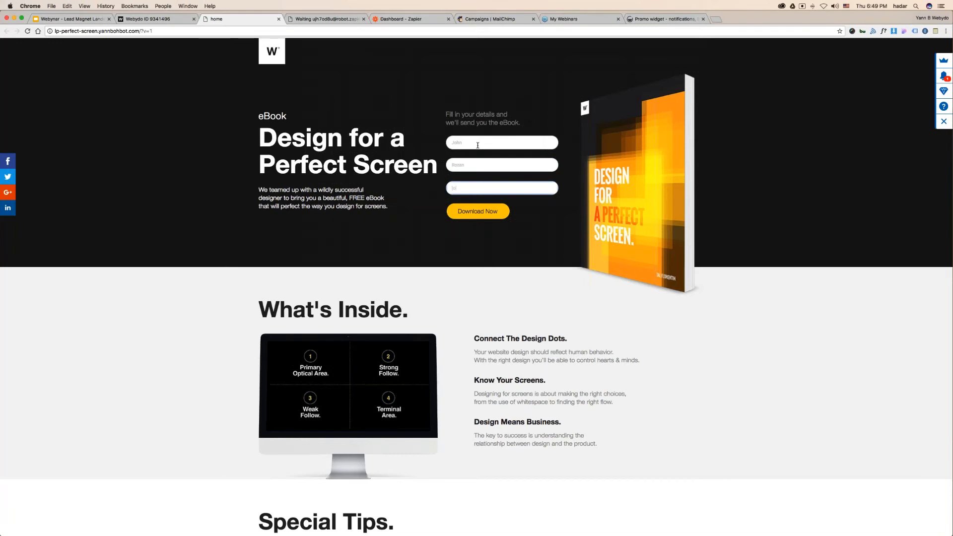
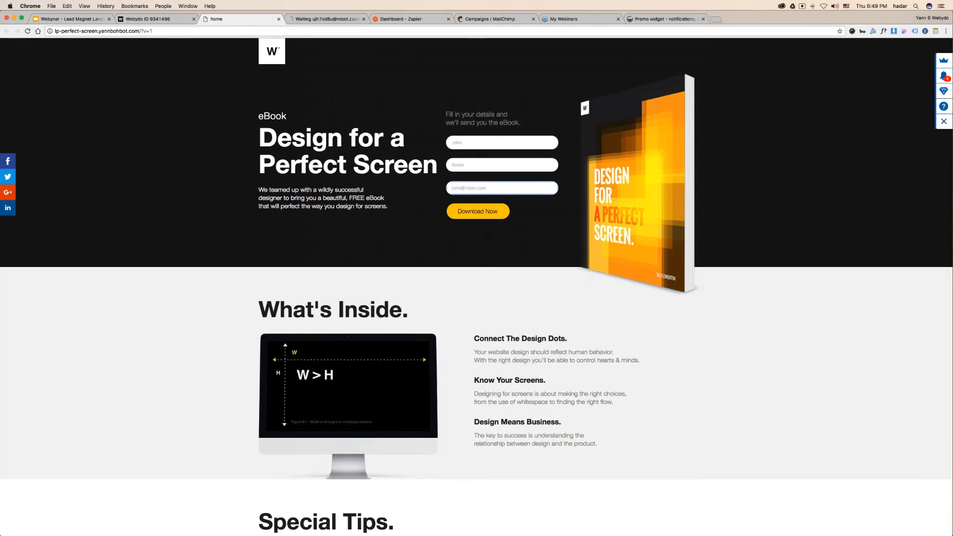
{"action": "left_click", "coordinate": [486, 211]}
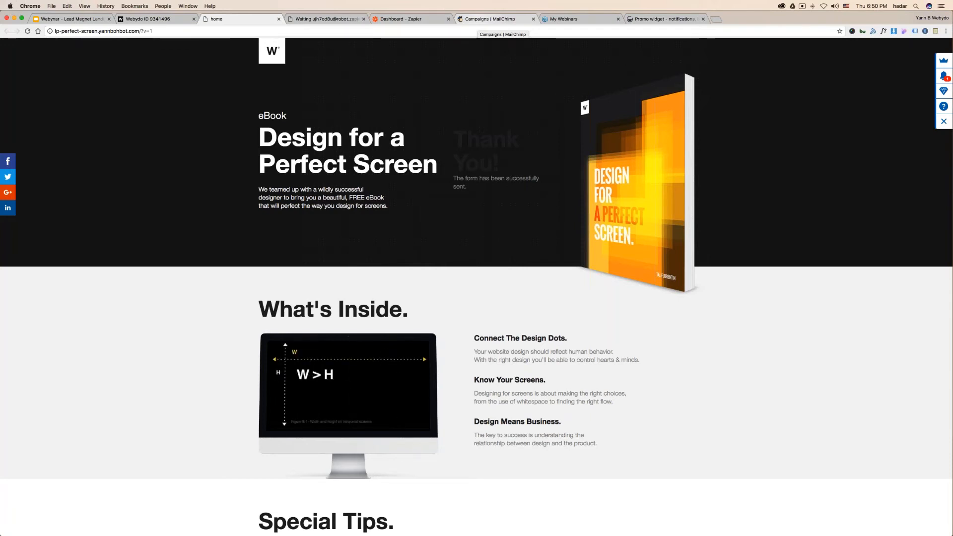
{"action": "left_click", "coordinate": [491, 19]}
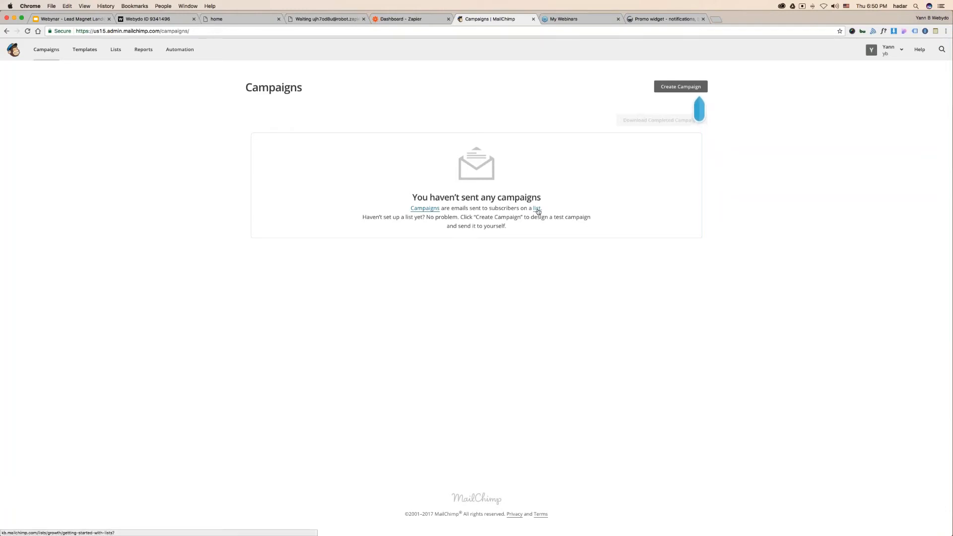
- Log in to MailChimp and go to the Lists page
{"action": "left_click", "coordinate": [538, 209]}
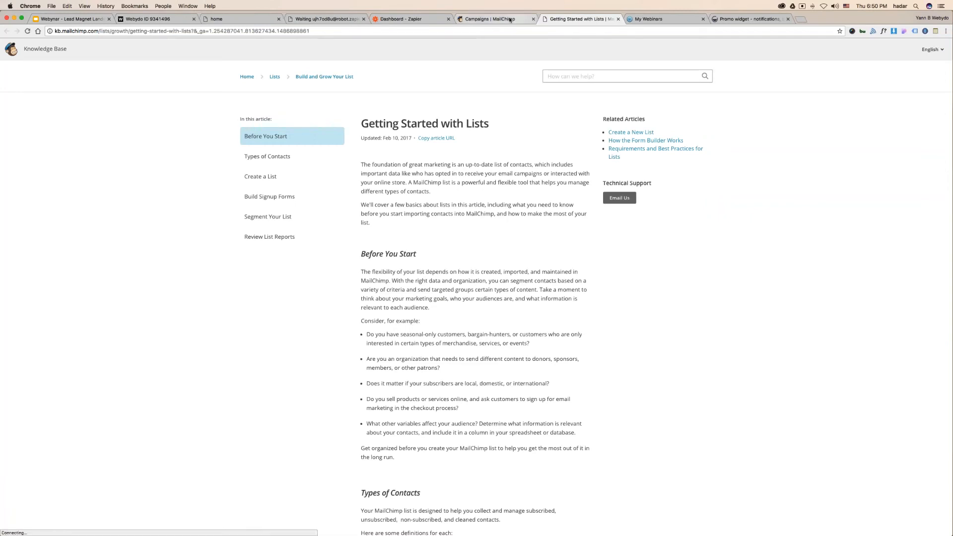
{"action": "left_click", "coordinate": [491, 18]}
{"action": "left_click", "coordinate": [116, 52]}
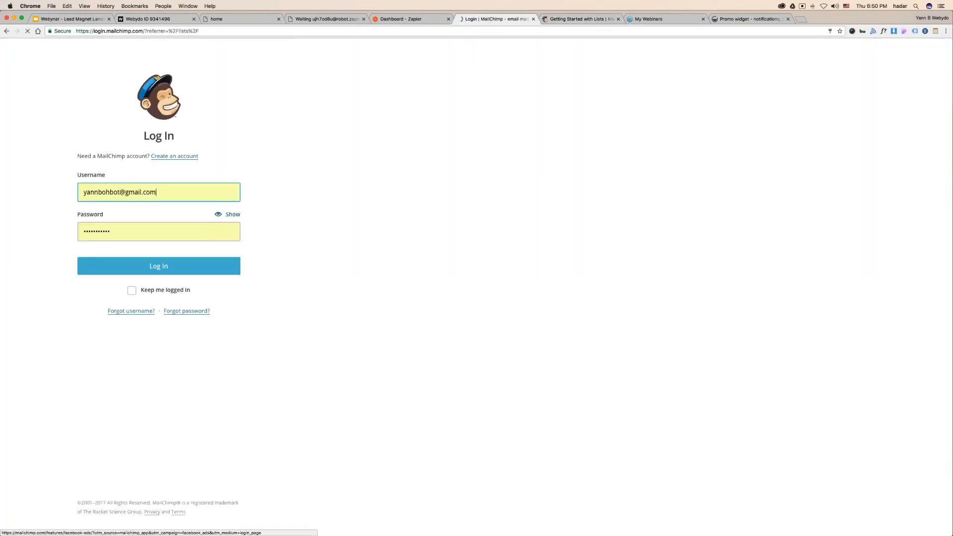
{"action": "left_click", "coordinate": [155, 264]}
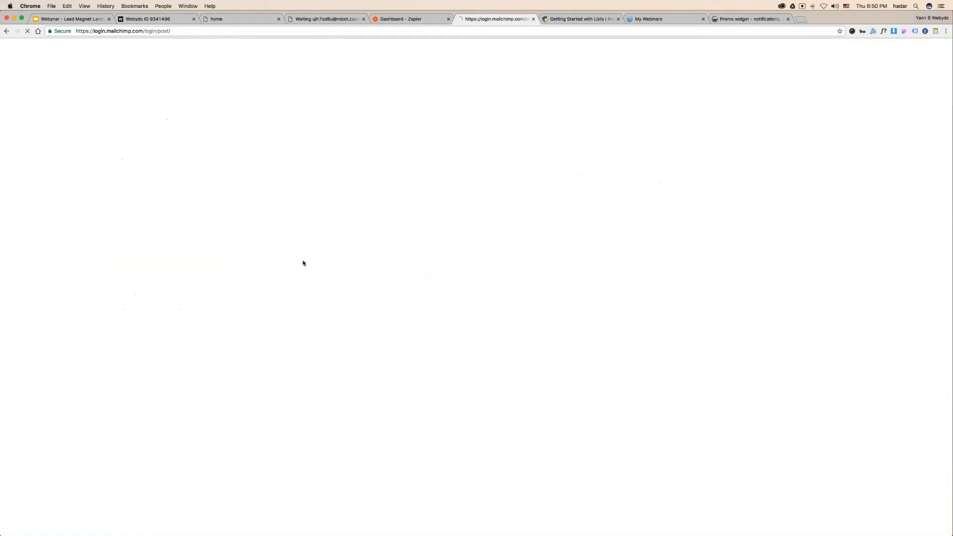
- Delete the 'LP - Test' list, confirming by typing DELETE
{"action": "left_click", "coordinate": [250, 120]}
{"action": "left_click", "coordinate": [699, 145]}
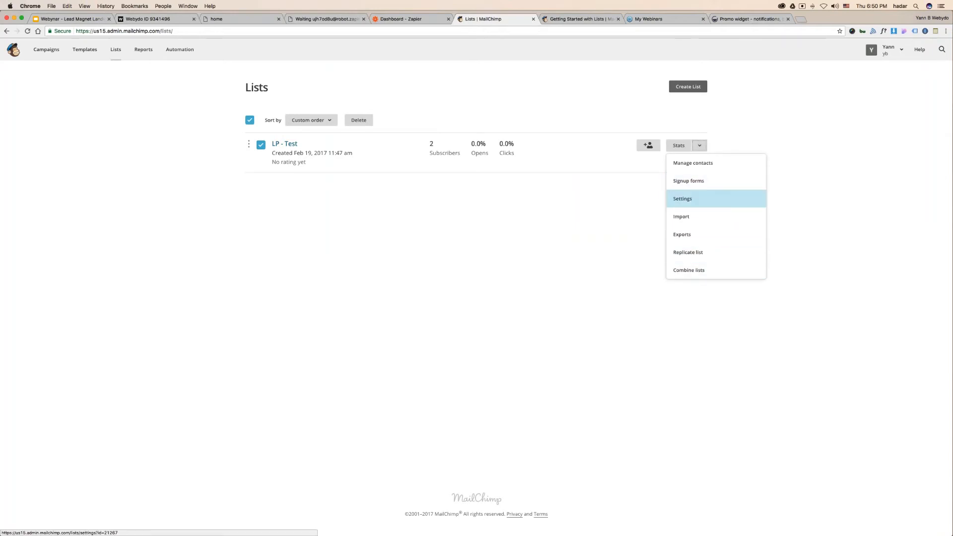
{"action": "left_click", "coordinate": [359, 120]}
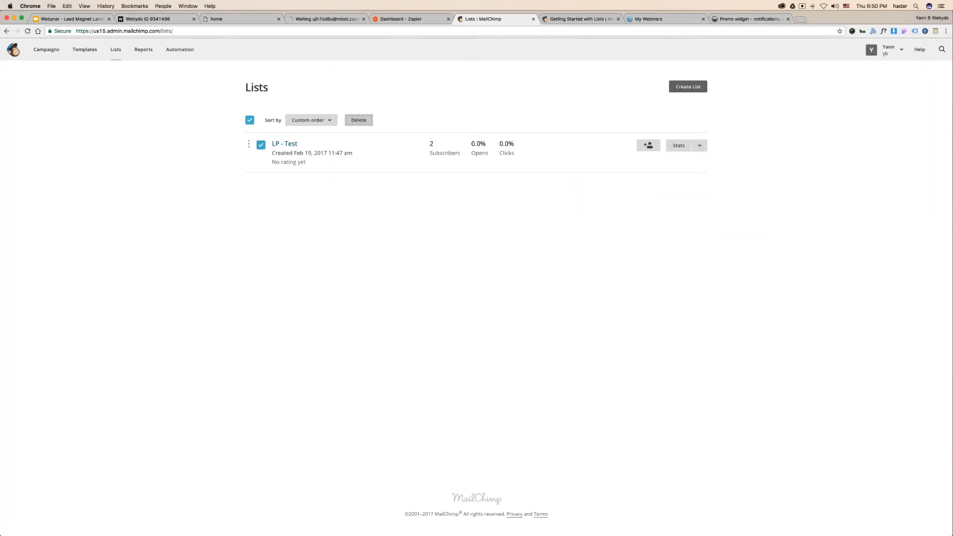
{"action": "scroll", "coordinate": [413, 357], "scroll_direction": "down", "scroll_amount": 1}
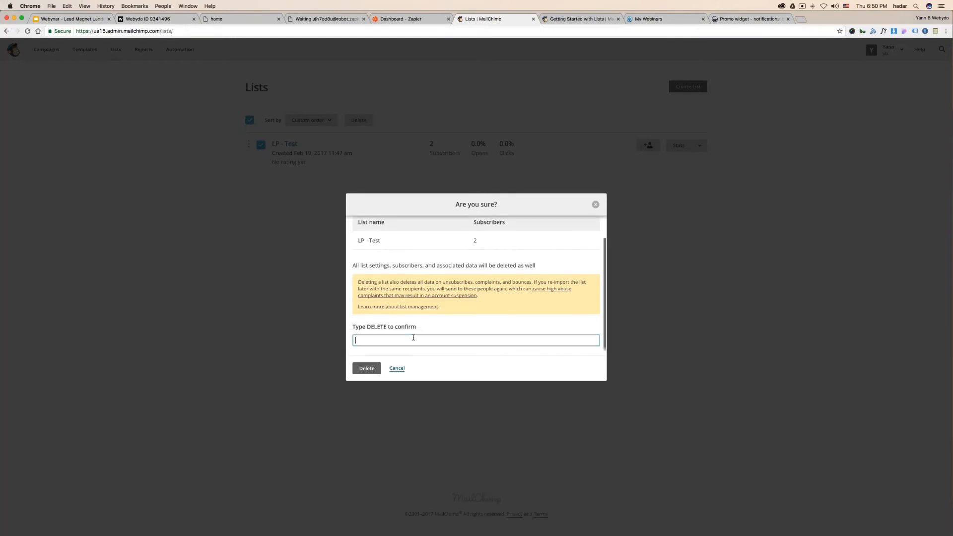
{"action": "type", "text": "DELETE"}
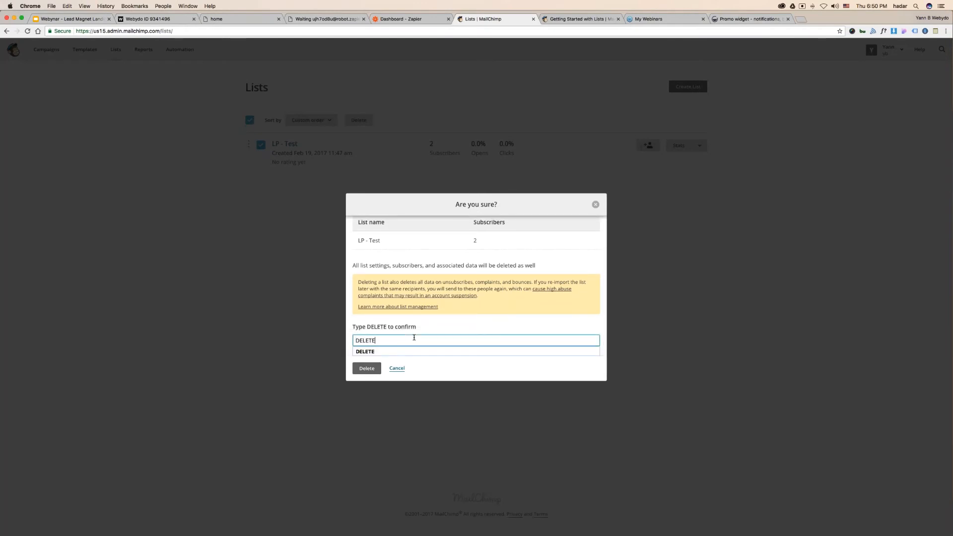
{"action": "key", "text": "Return"}
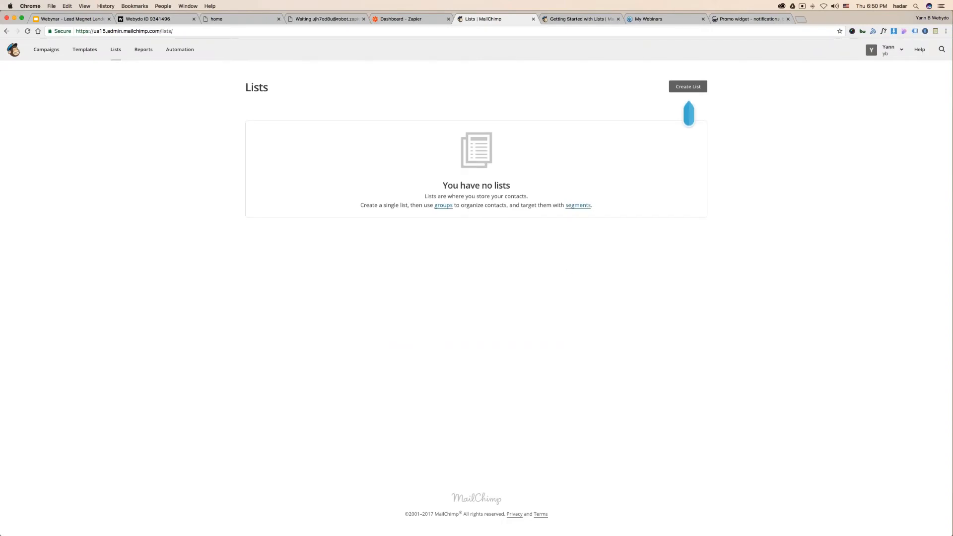
- Start a new MailChimp list named lp-webinar
{"action": "left_click", "coordinate": [688, 86]}
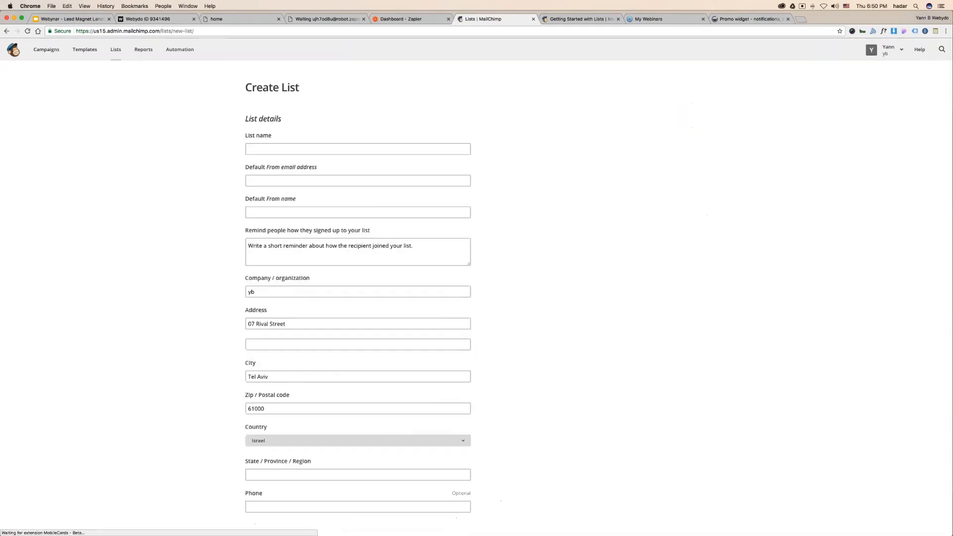
{"action": "type", "text": "LP"}
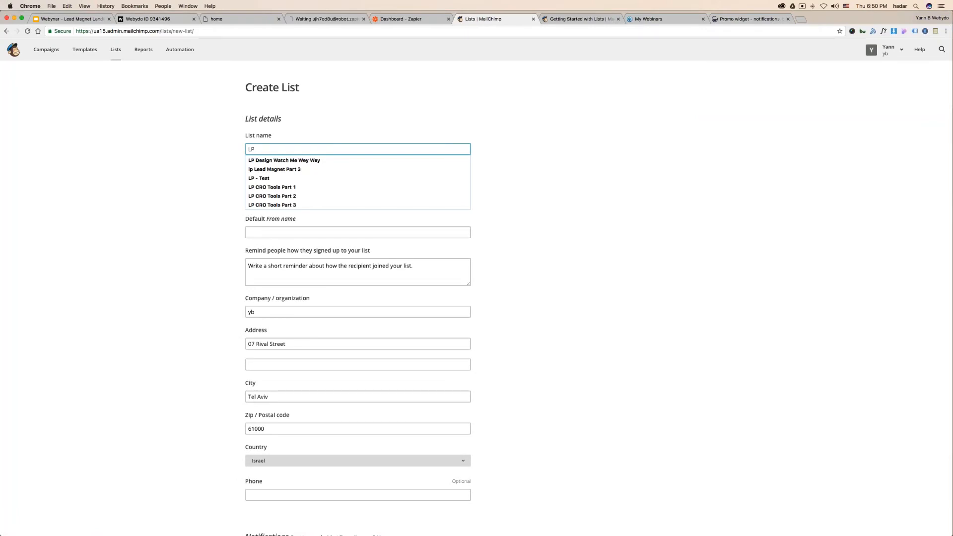
{"action": "key", "text": "BackSpace"}
{"action": "key", "text": "BackSpace"}
{"action": "type", "text": "lp-"}
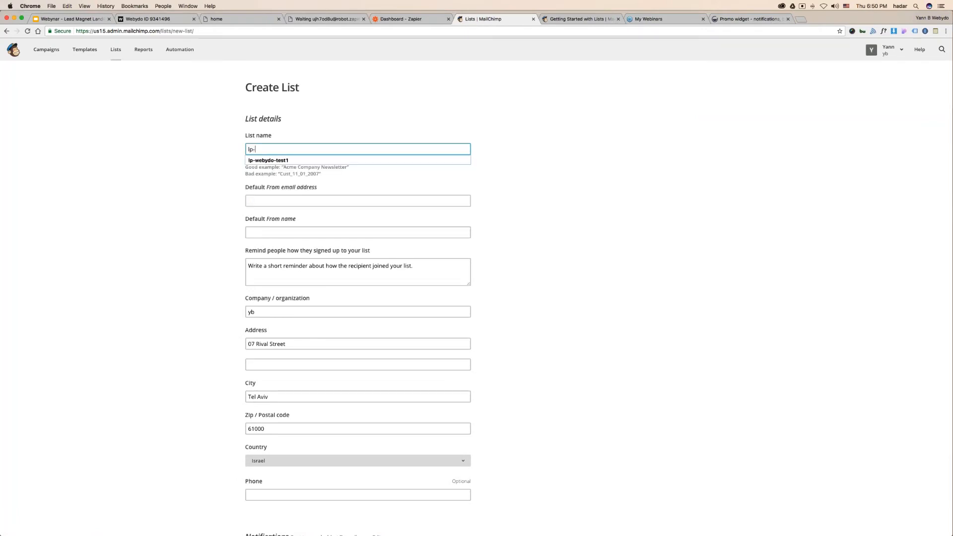
{"action": "type", "text": "webinar"}
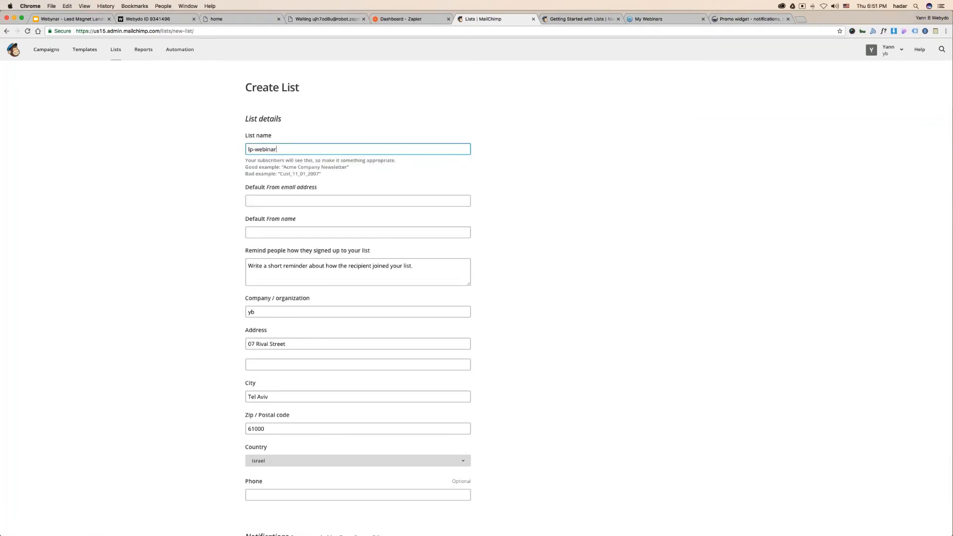
{"action": "left_click", "coordinate": [195, 192]}
- Enter the default sender email and name, plus a reminder that subscribers signed up to my list
{"action": "left_click", "coordinate": [293, 184]}
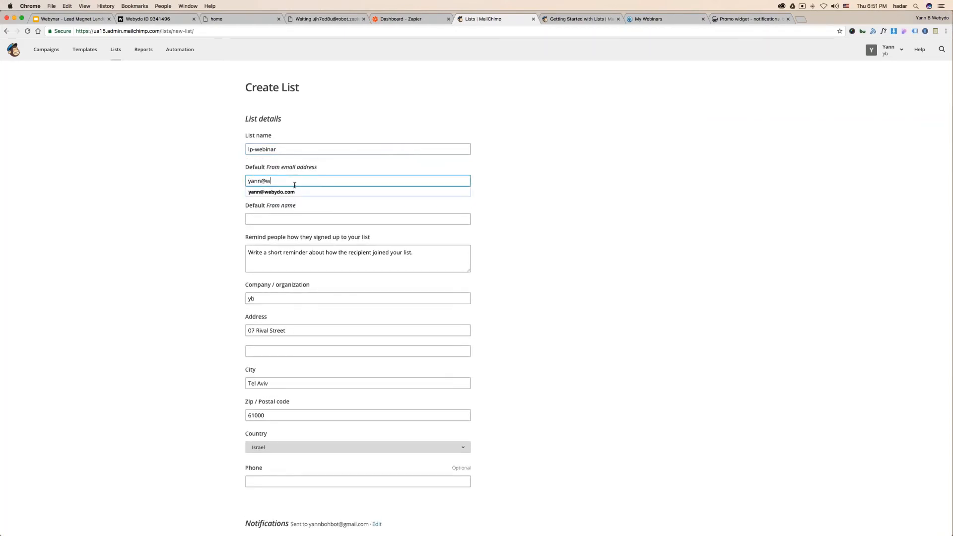
{"action": "key", "text": "Tab"}
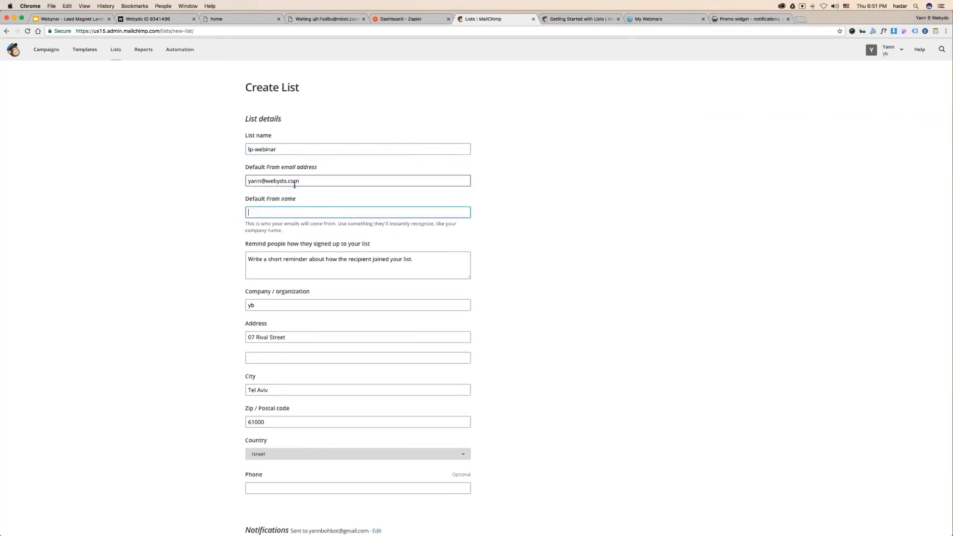
{"action": "type", "text": "yann"}
{"action": "key", "text": "Tab"}
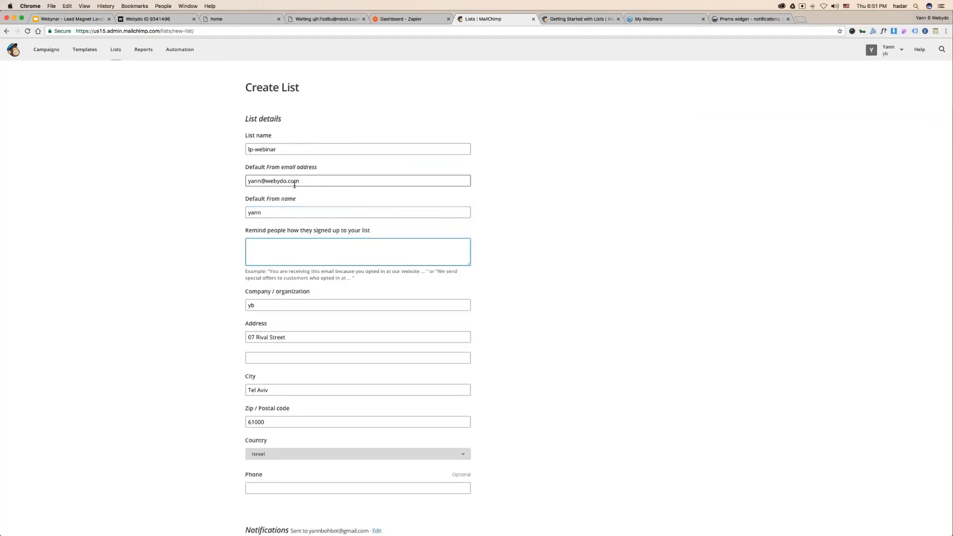
{"action": "type", "text": "reminding you"}
{"action": "type", "text": " that you signed"}
{"action": "type", "text": " up for"}
{"action": "key", "text": "BackSpace"}
{"action": "key", "text": "BackSpace"}
{"action": "type", "text": "to my list"}
{"action": "key", "text": "Tab"}
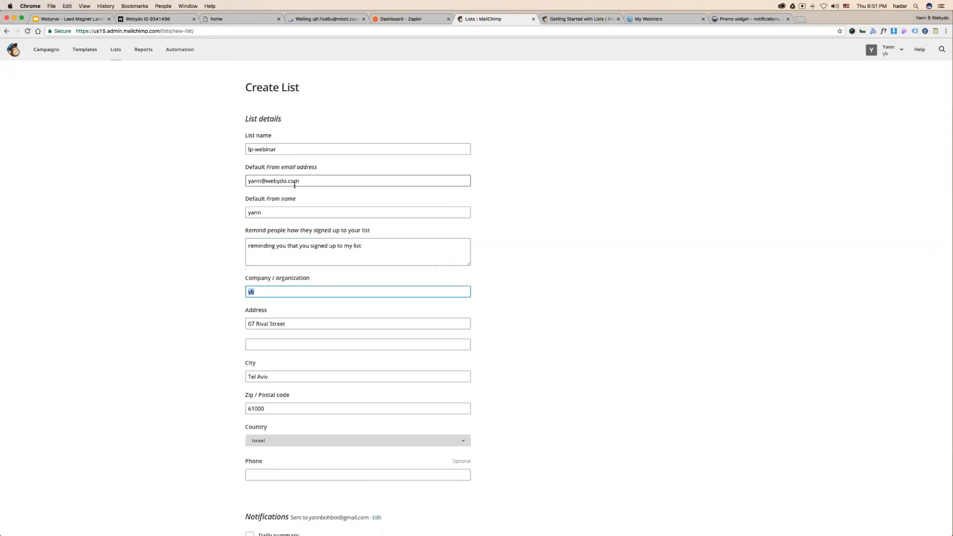
- Turn on one-by-one subscribe notifications and save the list
{"action": "scroll", "coordinate": [211, 300], "scroll_direction": "down", "scroll_amount": 5}
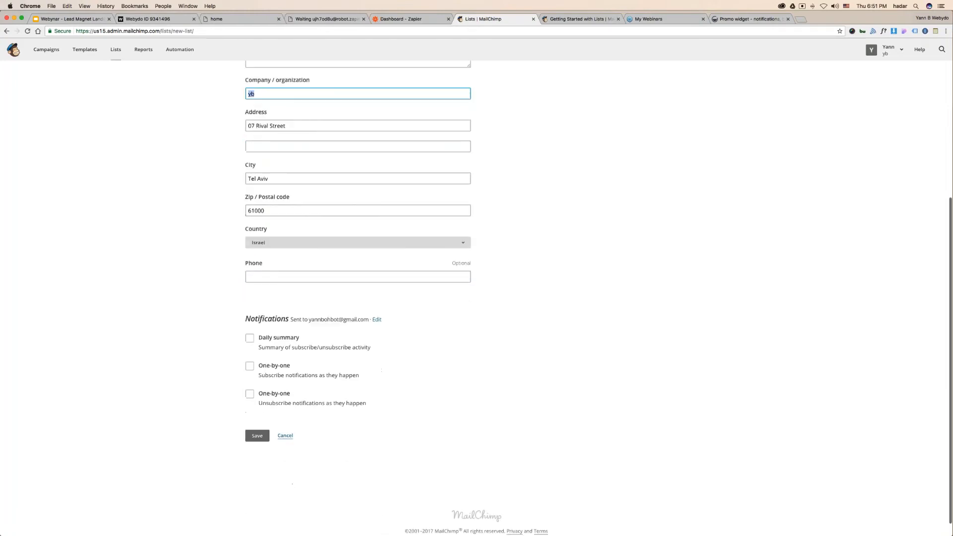
{"action": "scroll", "coordinate": [210, 192], "scroll_direction": "down", "scroll_amount": 1}
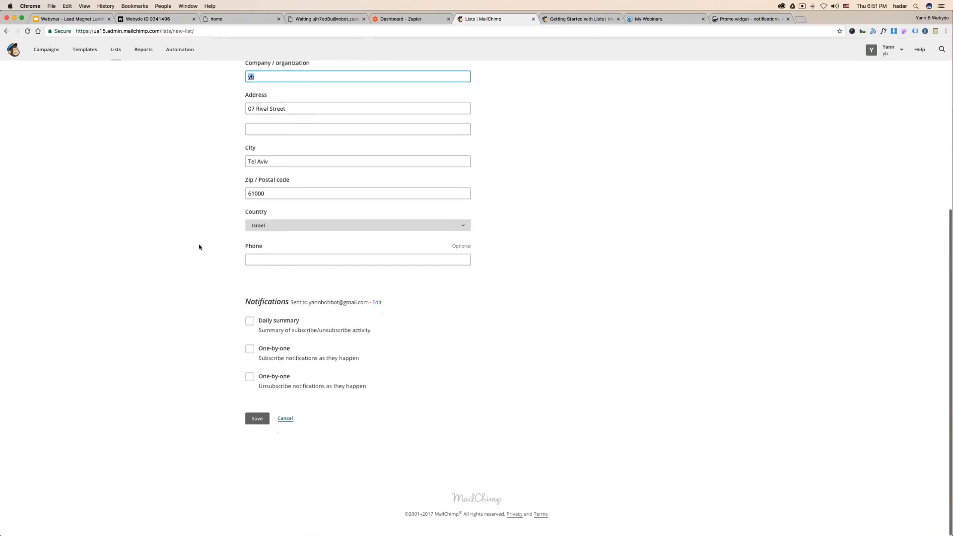
{"action": "left_click", "coordinate": [257, 418]}
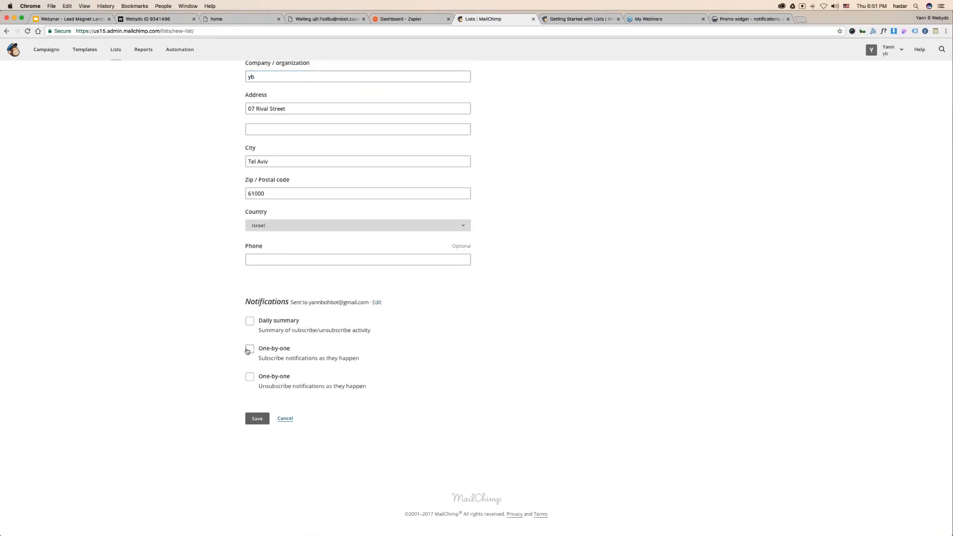
{"action": "left_click_drag", "start_coordinate": [250, 302], "coordinate": [266, 302]}
{"action": "left_click", "coordinate": [251, 348]}
{"action": "left_click", "coordinate": [257, 419]}
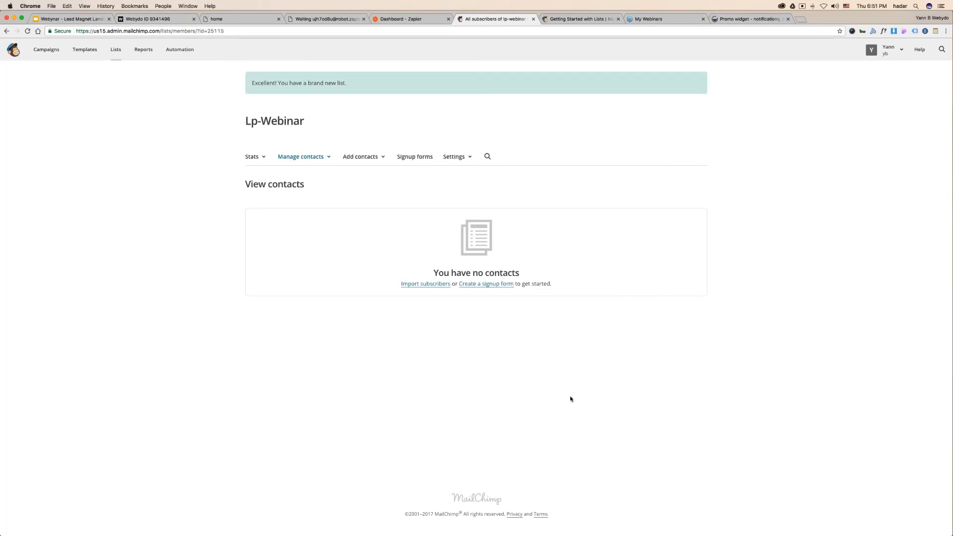
- Open Gmail in a new browser tab and move it toward the front
{"action": "key", "text": "ctrl+Left"}
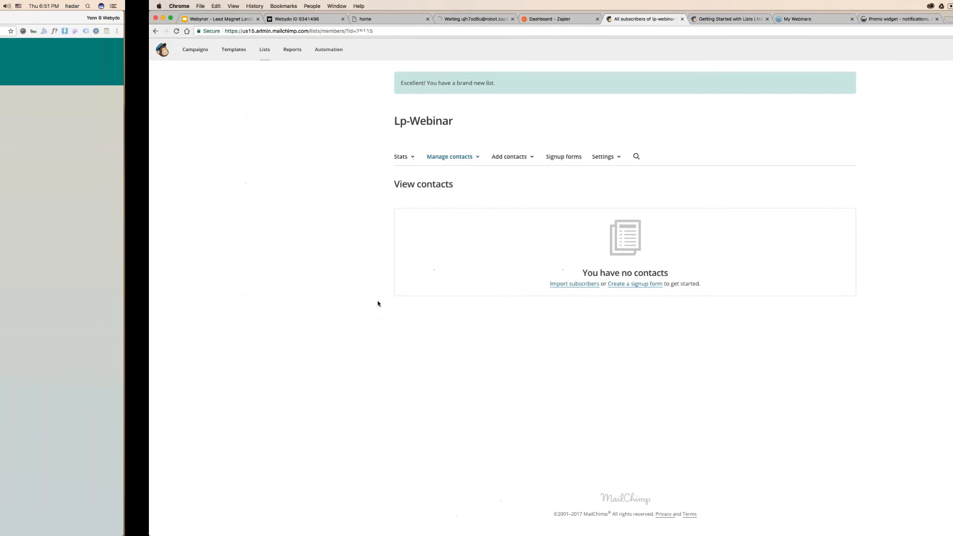
{"action": "key", "text": "ctrl+Right"}
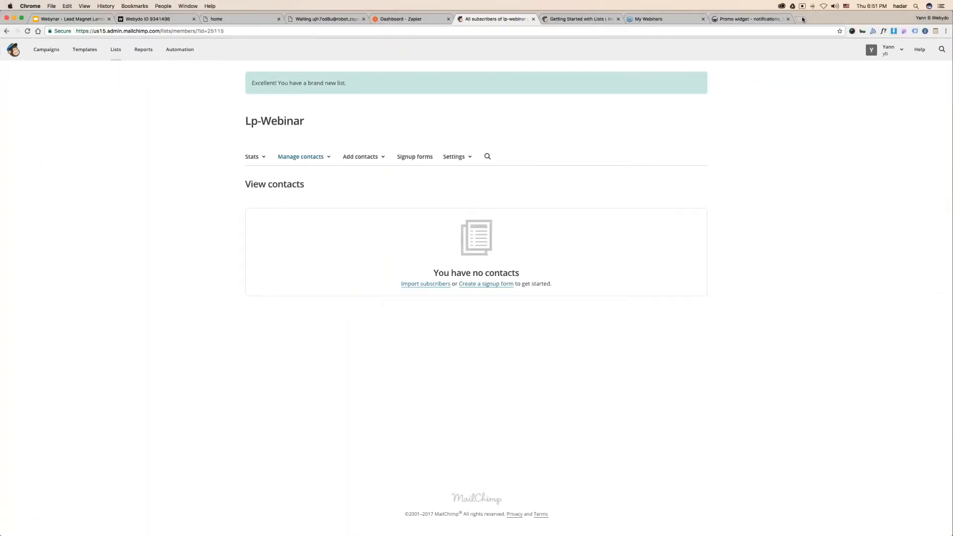
{"action": "left_click", "coordinate": [801, 19]}
{"action": "type", "text": "gmail"}
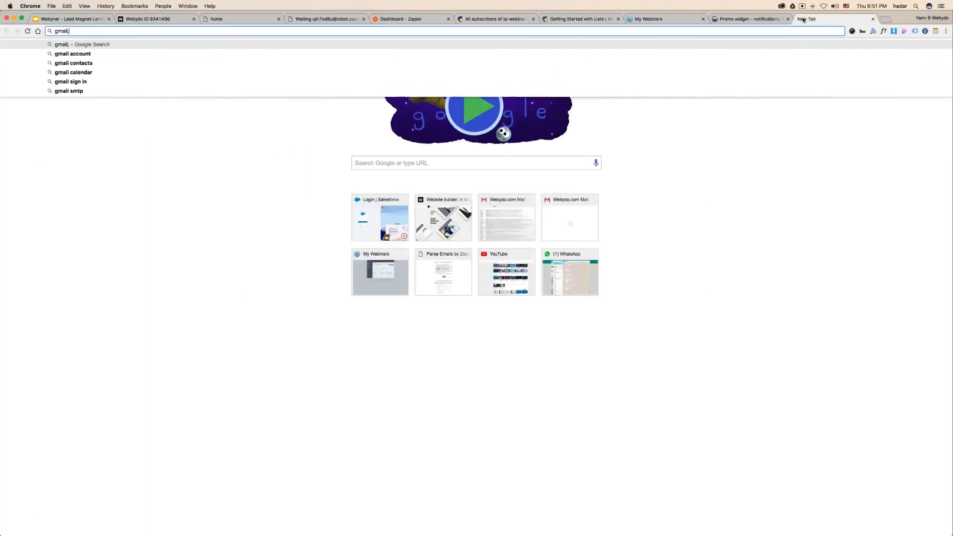
{"action": "key", "text": "Return"}
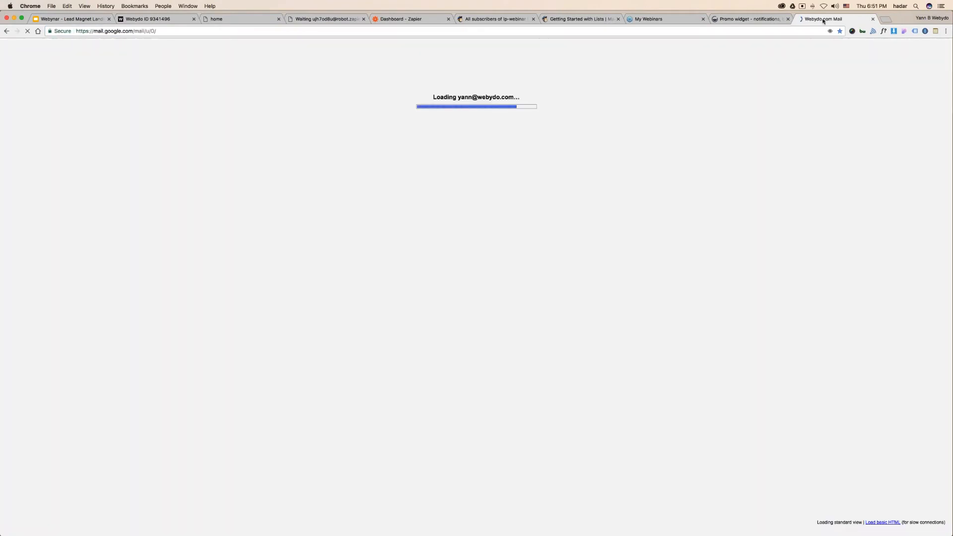
{"action": "left_click_drag", "start_coordinate": [823, 21], "coordinate": [137, 19]}
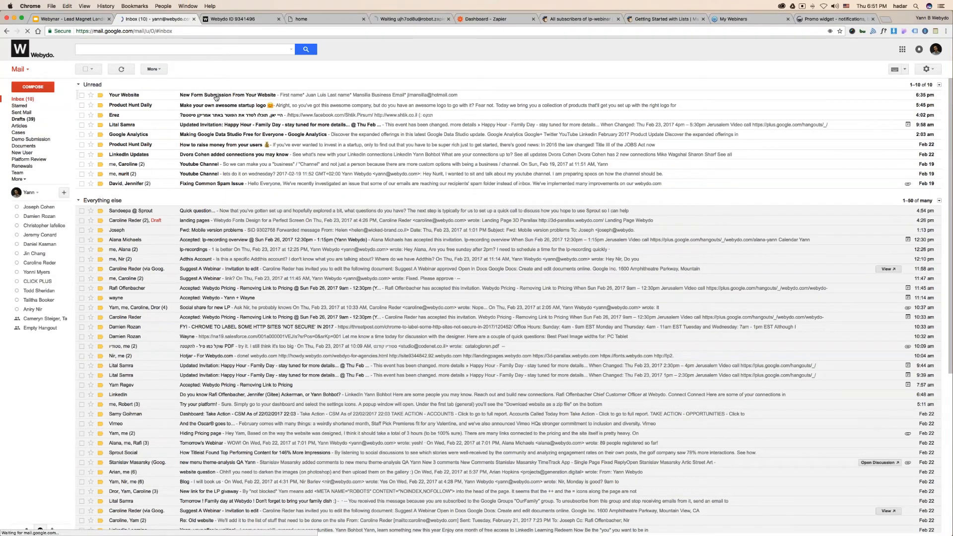
- Go to the email parser's waiting page and refresh it for new mail
{"action": "left_click", "coordinate": [318, 18]}
{"action": "left_click", "coordinate": [412, 19]}
{"action": "left_click", "coordinate": [413, 115]}
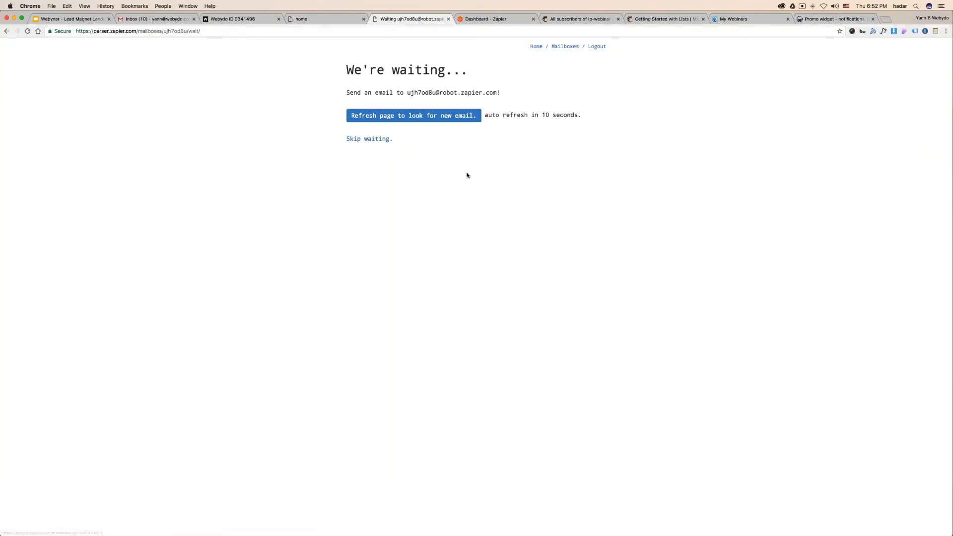
- Recheck the parser mailbox, then review the form's notification recipient address in the editor
{"action": "left_click", "coordinate": [414, 116]}
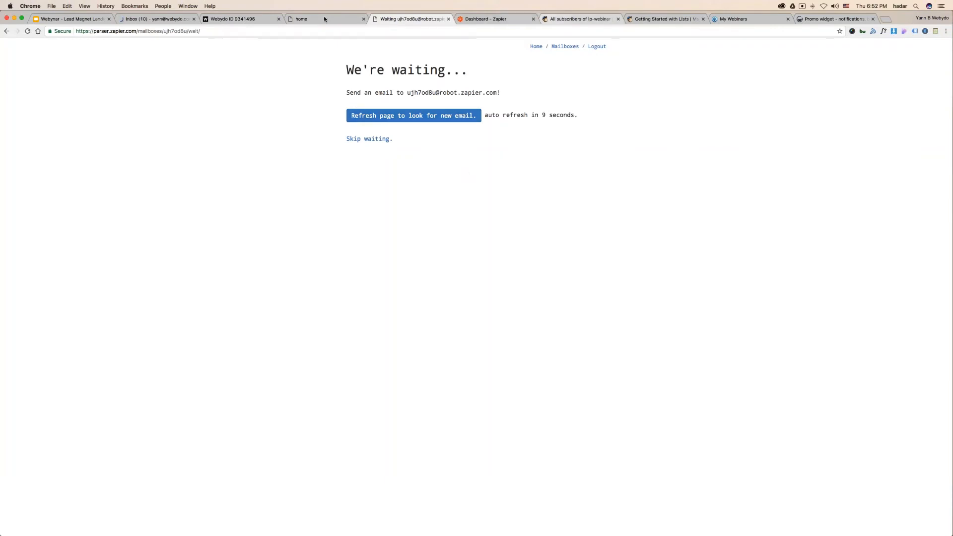
{"action": "left_click", "coordinate": [240, 19]}
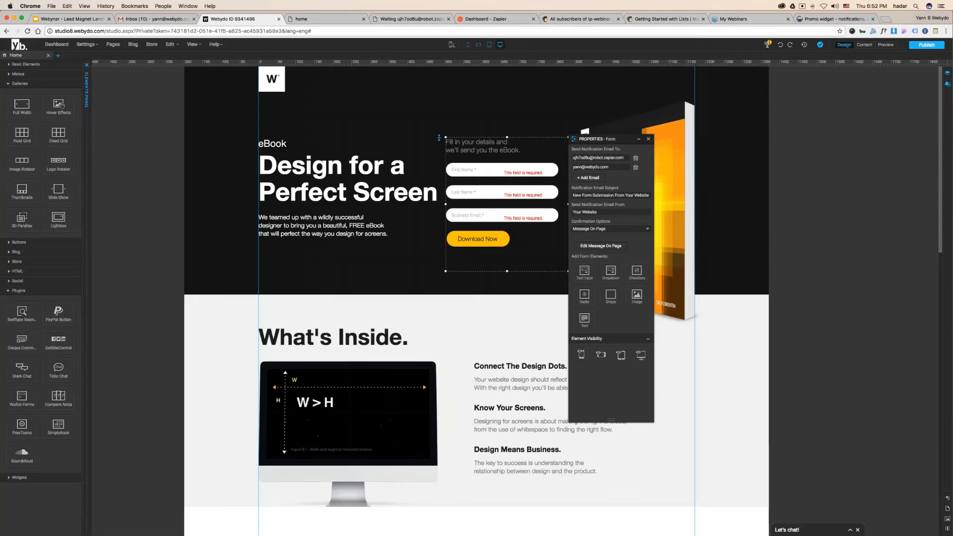
{"action": "triple_click", "coordinate": [610, 158]}
{"action": "left_click", "coordinate": [589, 178]}
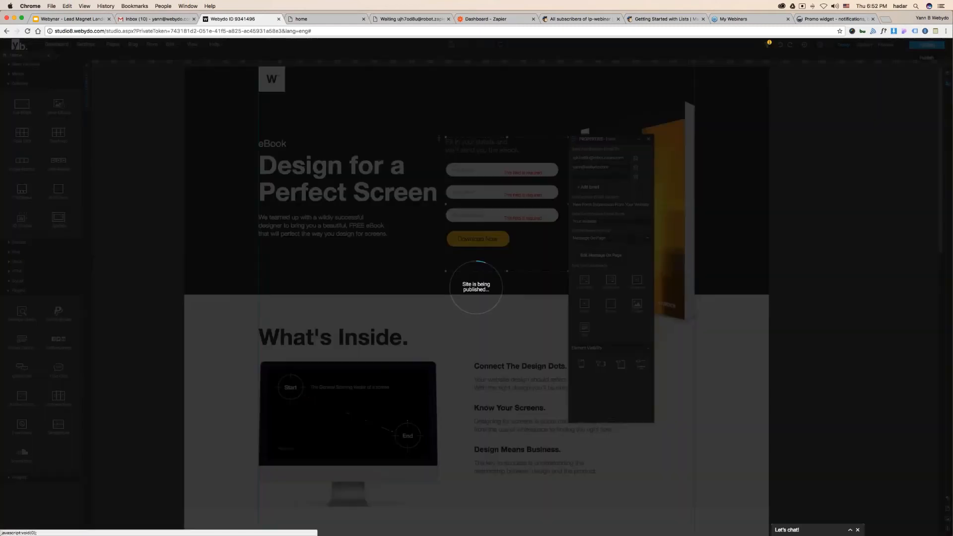
- Publish the landing page, copy the parser mailbox address, and open the live site
{"action": "left_click", "coordinate": [408, 19]}
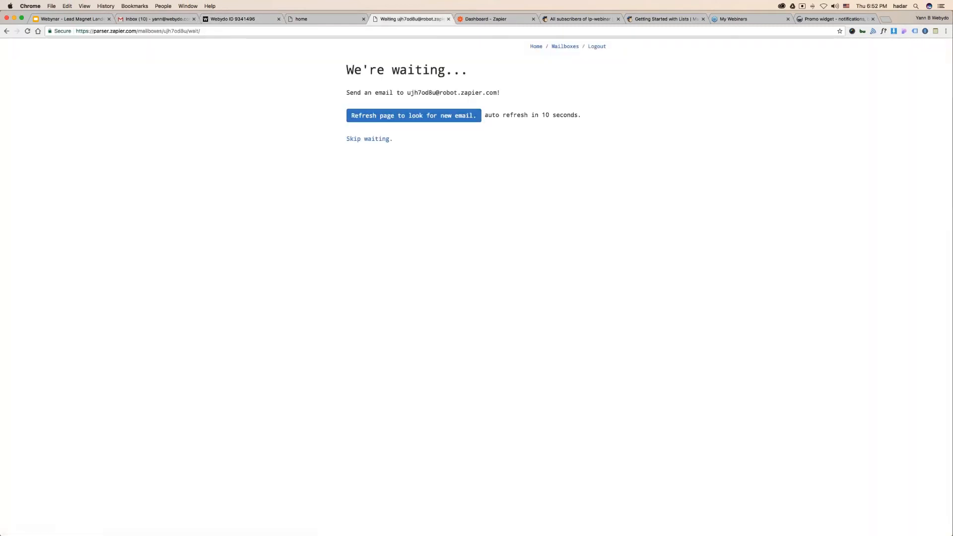
{"action": "left_click_drag", "start_coordinate": [409, 93], "coordinate": [495, 91]}
{"action": "key", "text": "super+c"}
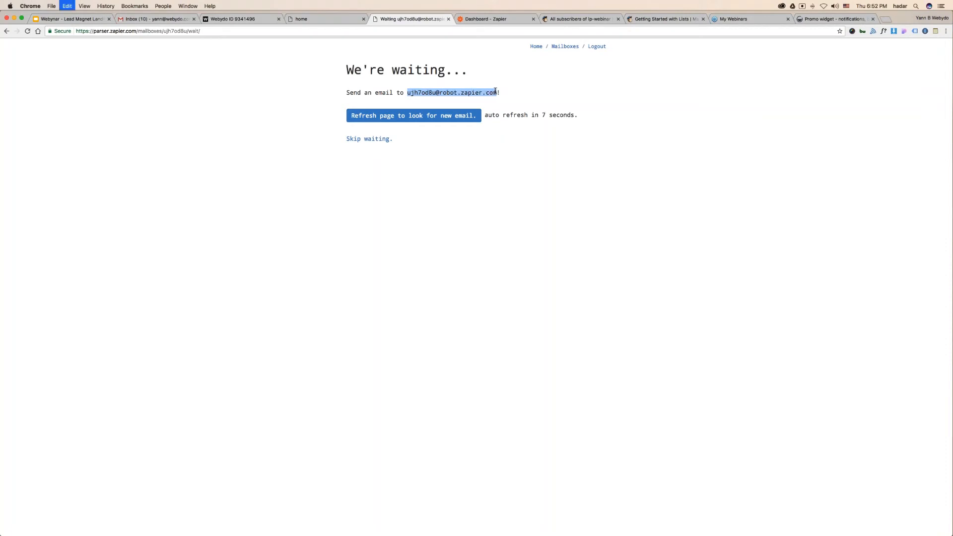
{"action": "left_click", "coordinate": [233, 19]}
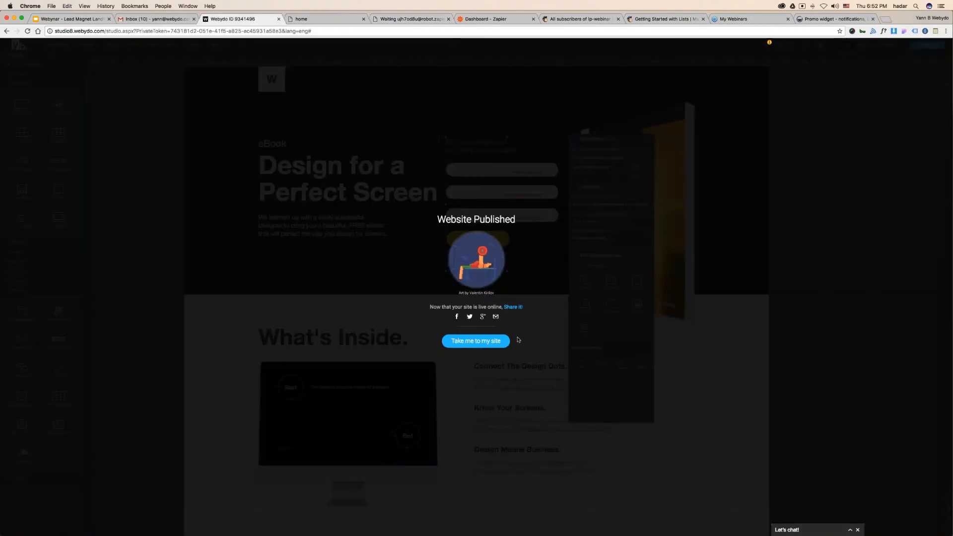
{"action": "left_click", "coordinate": [494, 341]}
{"action": "left_click", "coordinate": [244, 20]}
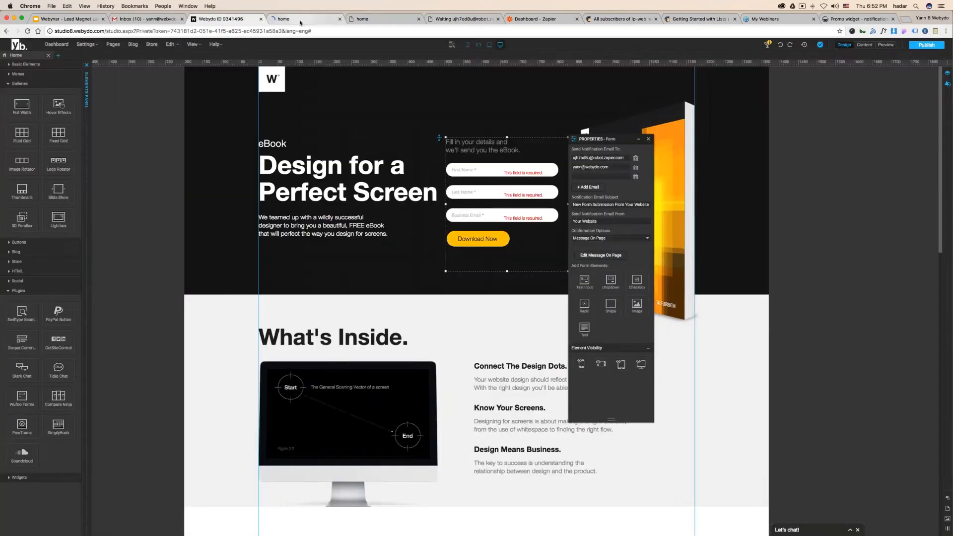
{"action": "left_click", "coordinate": [312, 20]}
{"action": "left_click", "coordinate": [228, 18]}
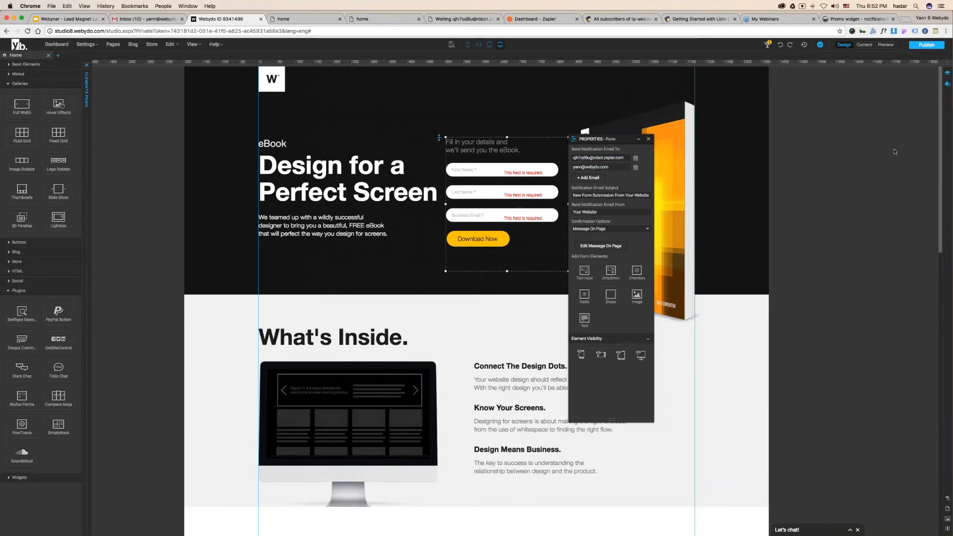
- Republish the landing page and check the parser mailbox for new email again
{"action": "left_click", "coordinate": [926, 45]}
{"action": "left_click", "coordinate": [459, 19]}
{"action": "left_click", "coordinate": [429, 116]}
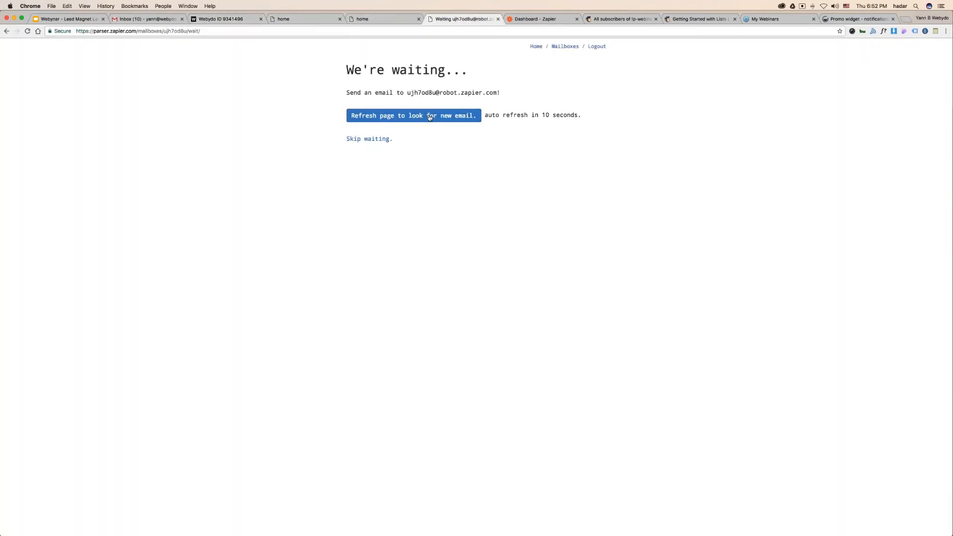
{"action": "left_click", "coordinate": [230, 21]}
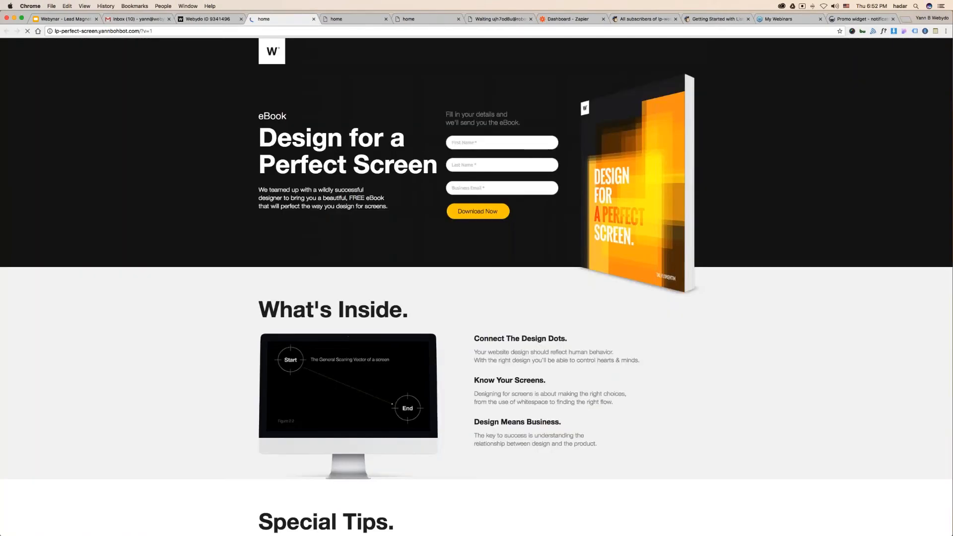
{"action": "left_click", "coordinate": [475, 139]}
- Submit the eBook form with a test first name, last name and business email
{"action": "type", "text": "yann"}
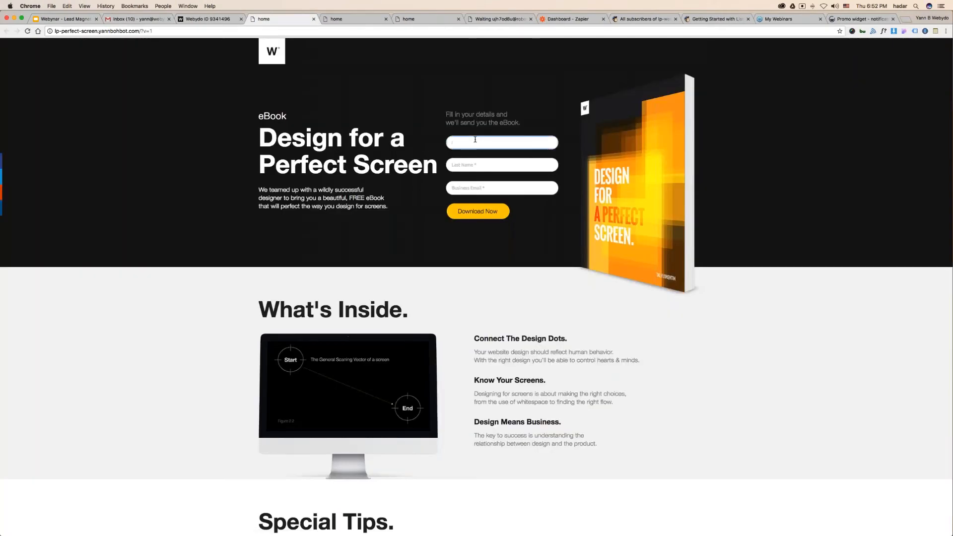
{"action": "key", "text": "Tab"}
{"action": "type", "text": "webydo"}
{"action": "key", "text": "Tab"}
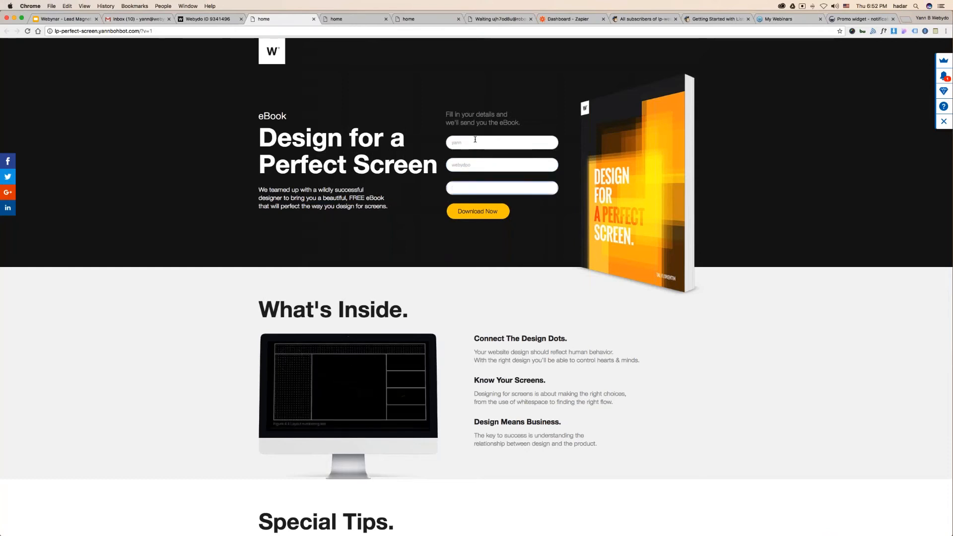
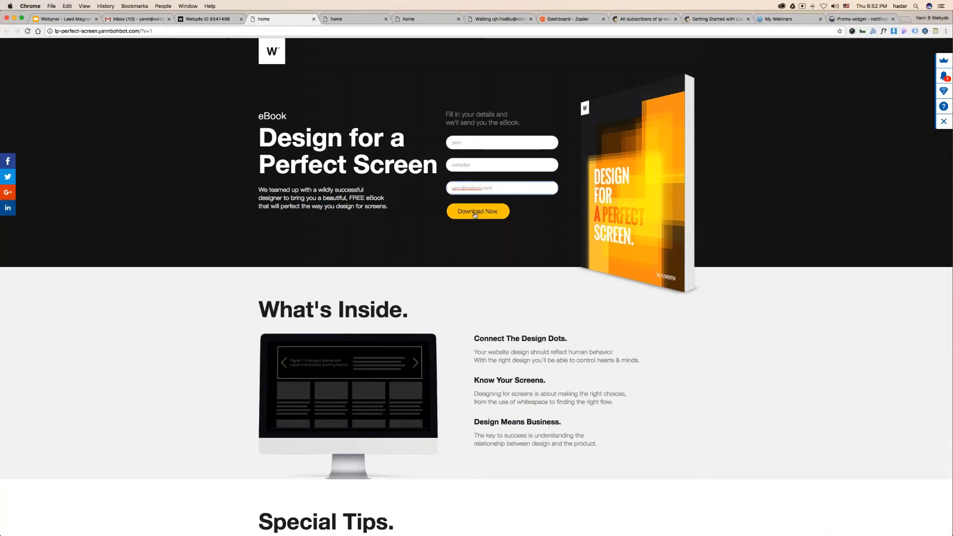
{"action": "key", "text": "Return"}
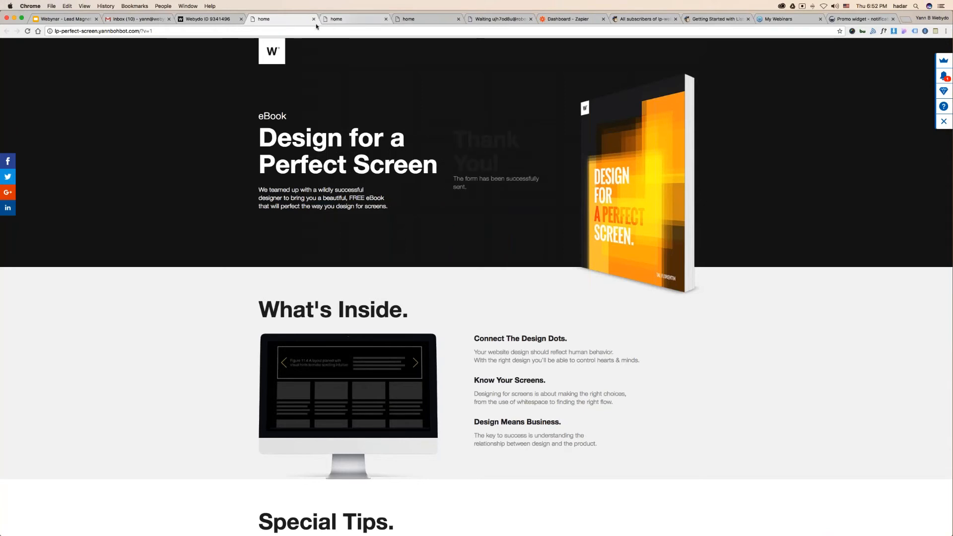
- Close duplicate landing-page tabs and search Gmail for unread mail with label:unread
{"action": "left_click", "coordinate": [386, 20]}
{"action": "left_click", "coordinate": [386, 20]}
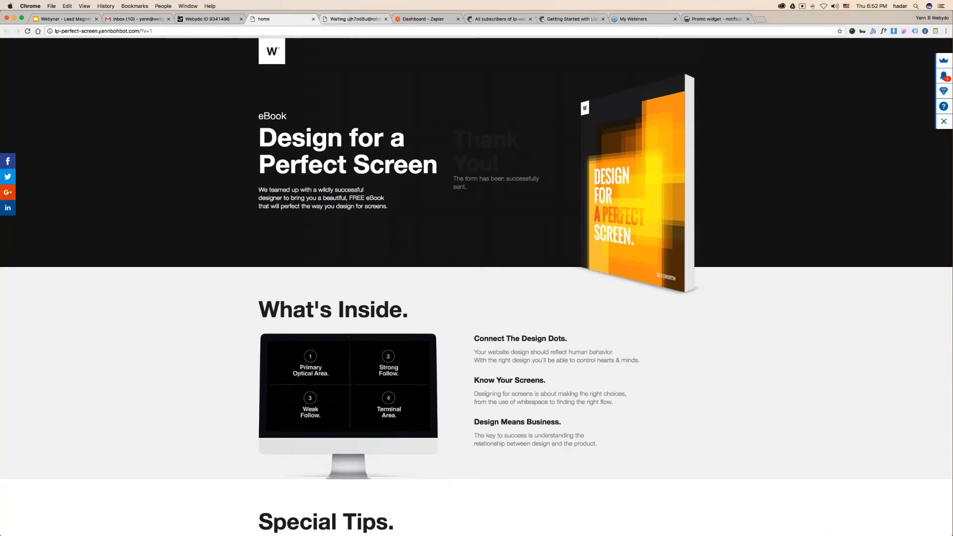
{"action": "left_click", "coordinate": [136, 19]}
{"action": "left_click", "coordinate": [156, 96]}
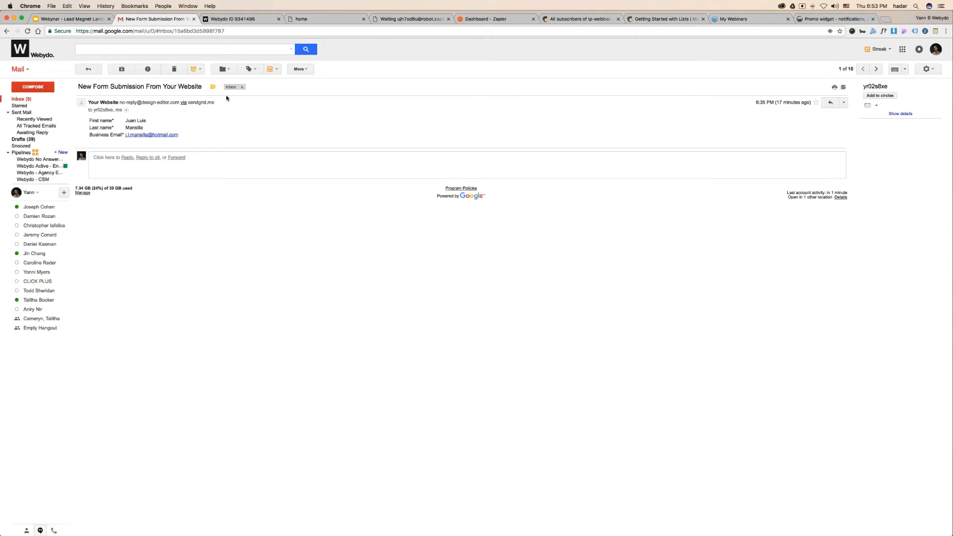
{"action": "left_click", "coordinate": [112, 50]}
{"action": "type", "text": "label:unread"}
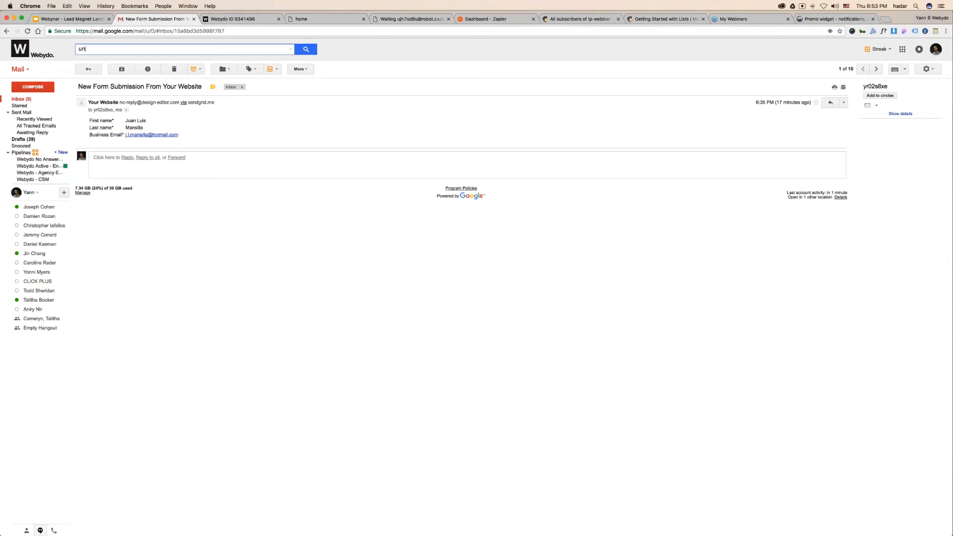
{"action": "key", "text": "Return"}
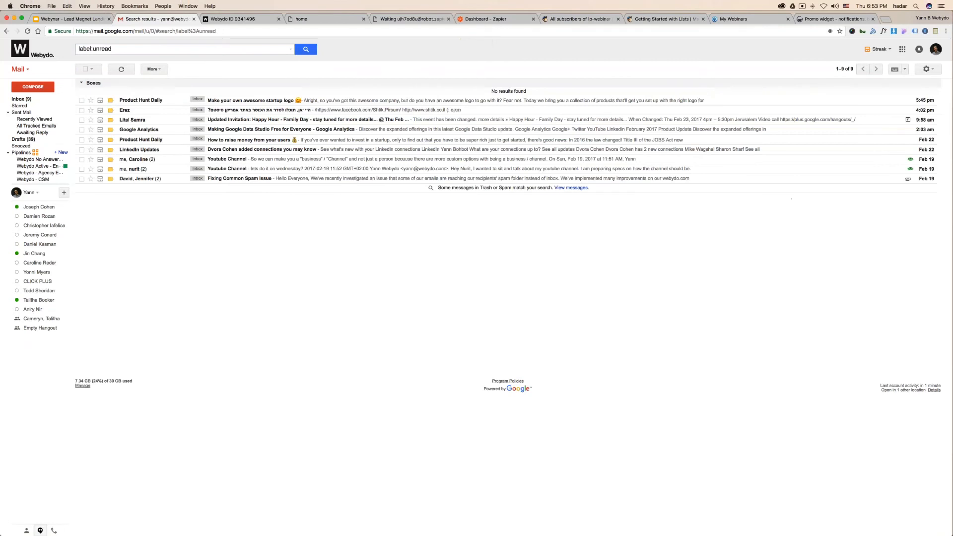
{"action": "left_click", "coordinate": [349, 21]}
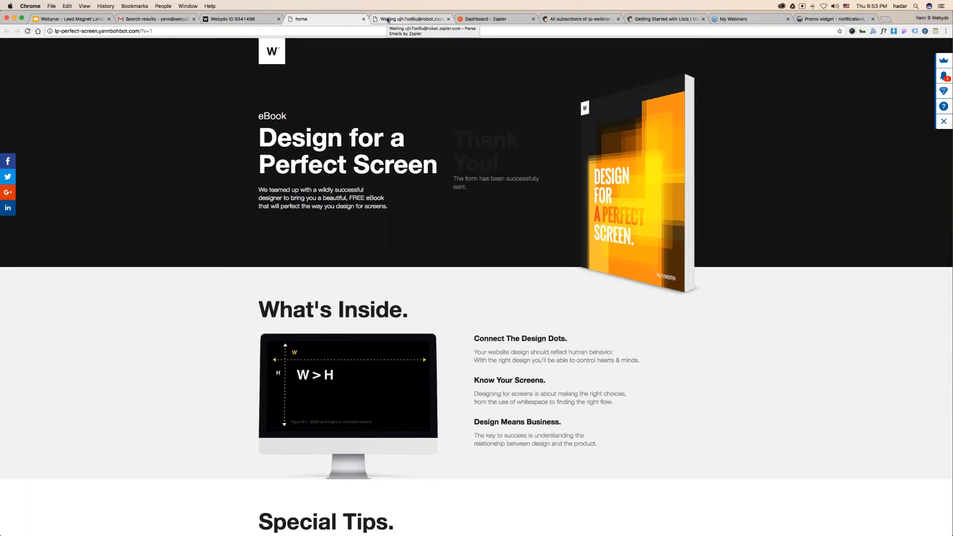
- Copy the landing page URL and refresh the parser mailbox several times for new email
{"action": "left_click_drag", "start_coordinate": [140, 30], "coordinate": [47, 31]}
{"action": "key", "text": "super+c"}
{"action": "key", "text": "super+Tab"}
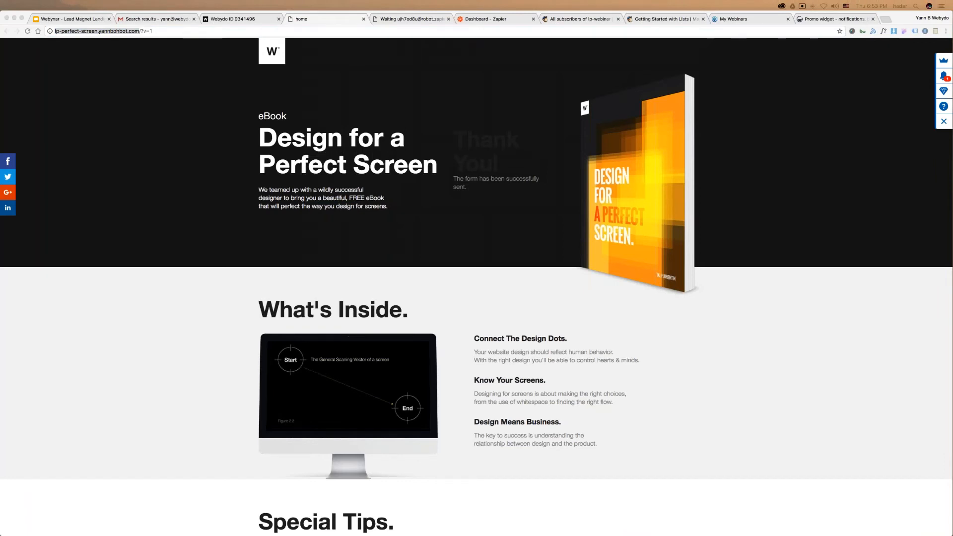
{"action": "left_click", "coordinate": [414, 19]}
{"action": "left_click", "coordinate": [449, 118]}
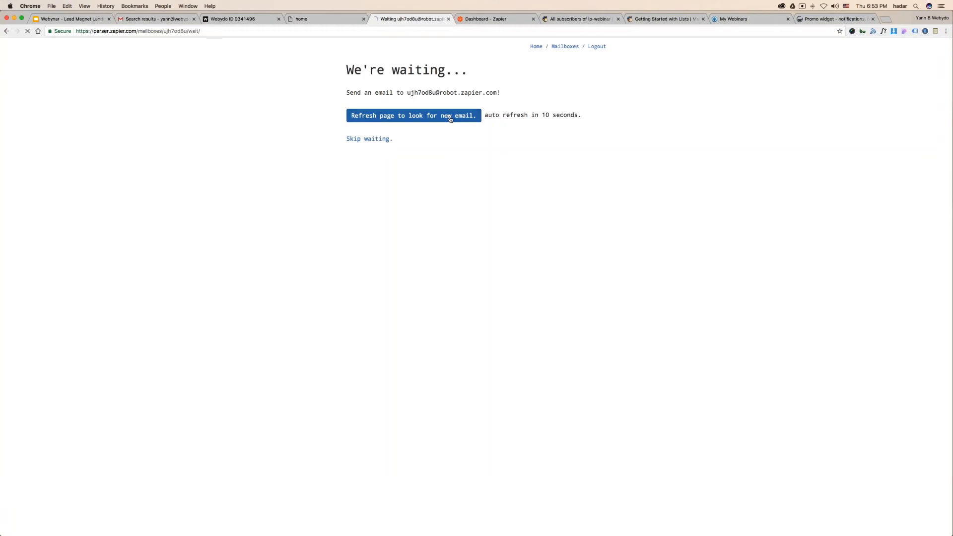
{"action": "left_click", "coordinate": [450, 119]}
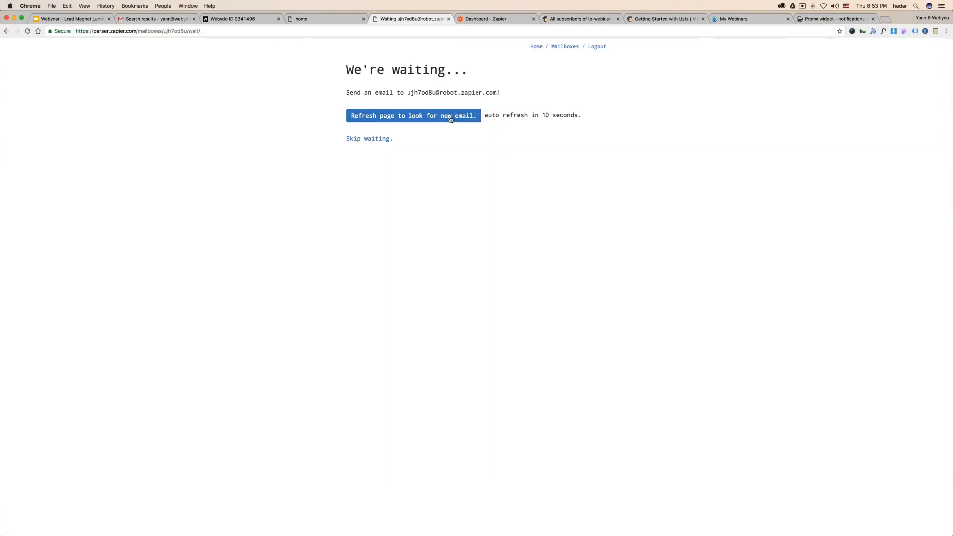
{"action": "left_click", "coordinate": [451, 118]}
- Rerun the Gmail label:unread search and return to the Plugins for Marketers slide
{"action": "left_click", "coordinate": [149, 31]}
{"action": "left_click", "coordinate": [154, 19]}
{"action": "left_click", "coordinate": [154, 49]}
{"action": "key", "text": "Return"}
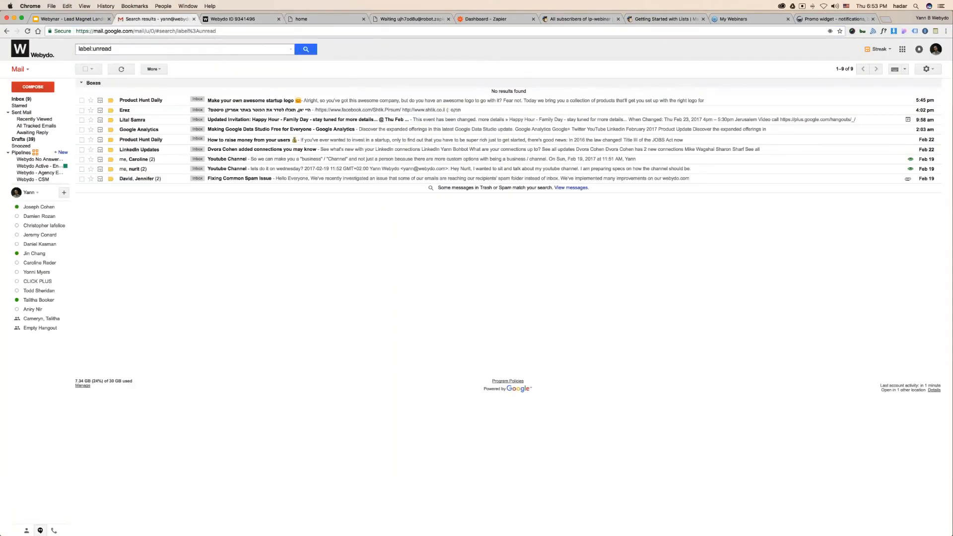
{"action": "left_click", "coordinate": [95, 21]}
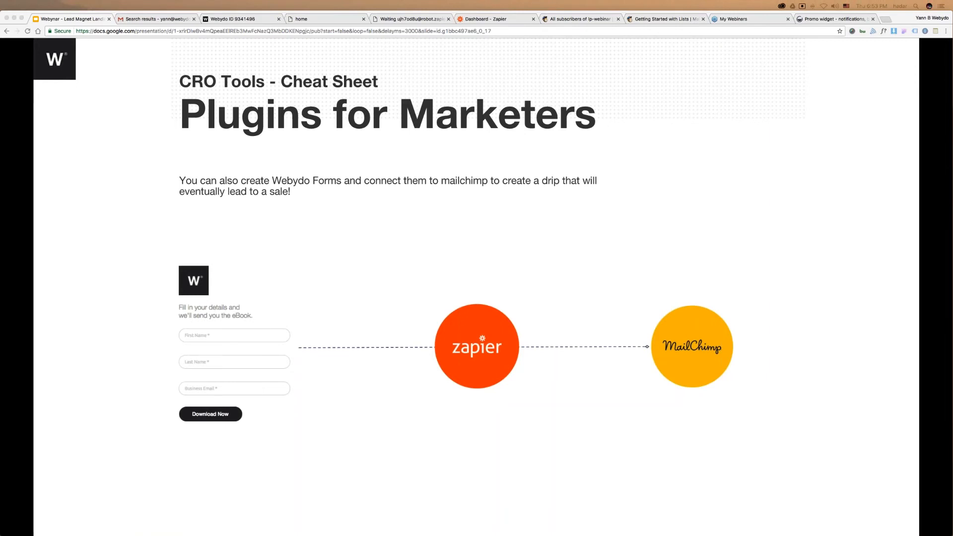
- Open GetSiteControl's Promo widget page and show its site connection details
{"action": "left_click", "coordinate": [249, 19]}
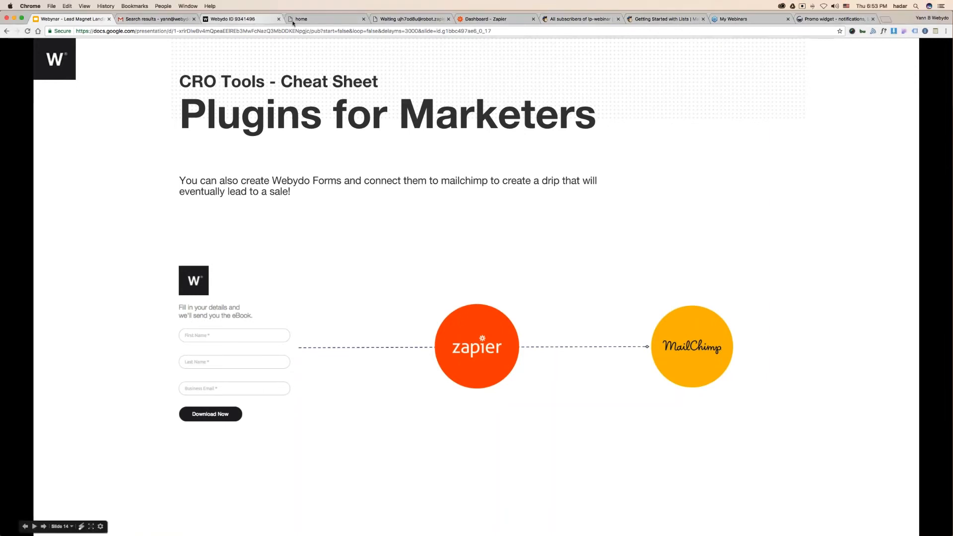
{"action": "left_click", "coordinate": [341, 20]}
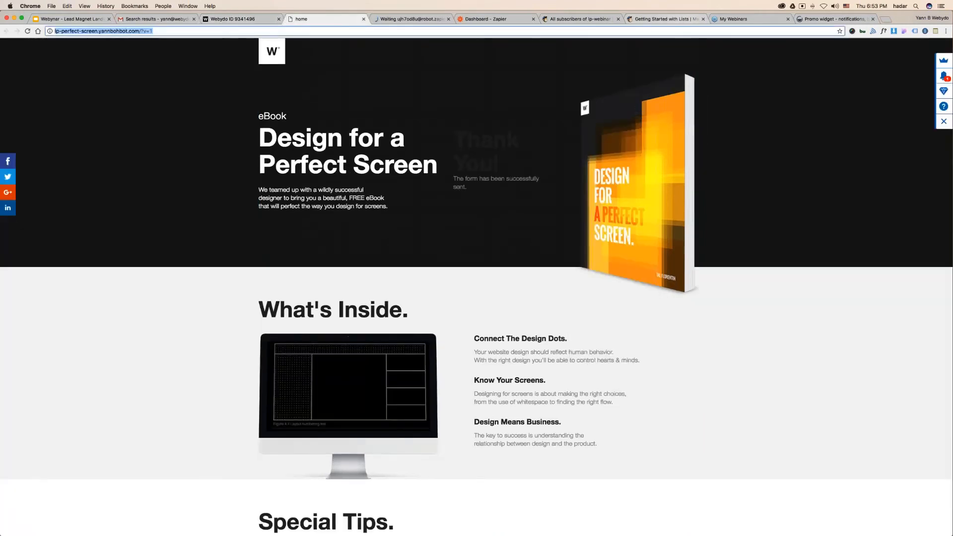
{"action": "left_click", "coordinate": [849, 19]}
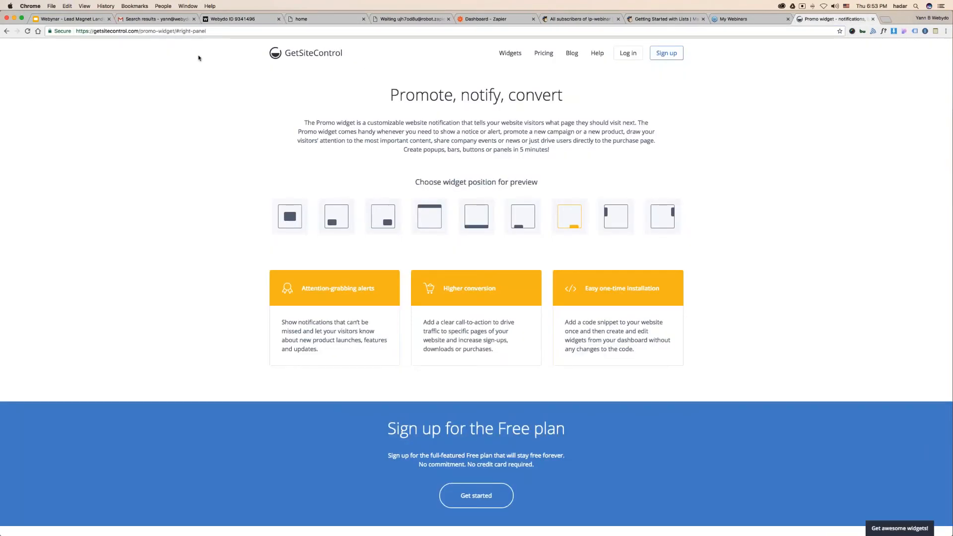
{"action": "left_click", "coordinate": [60, 31]}
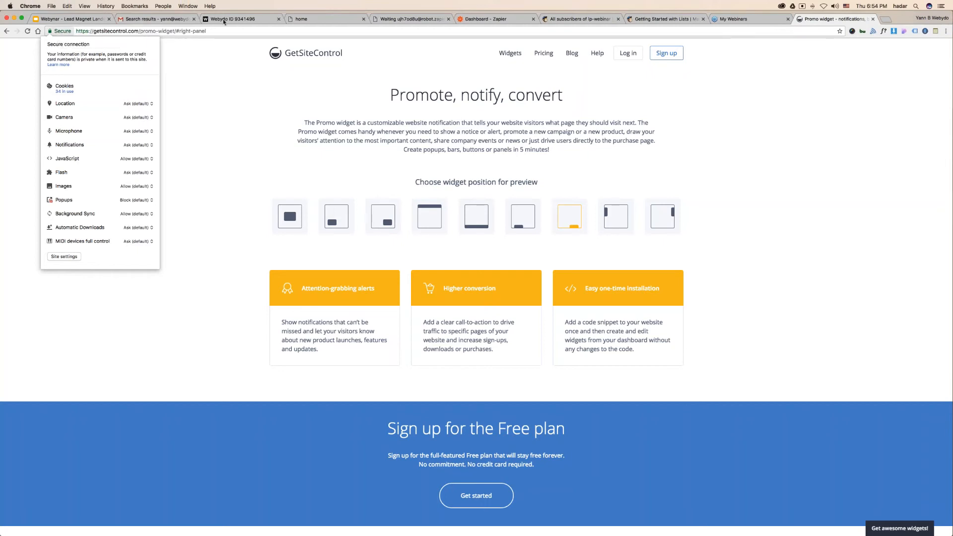
- Load sumo.com in the tab holding the eBook landing page
{"action": "left_click", "coordinate": [303, 19]}
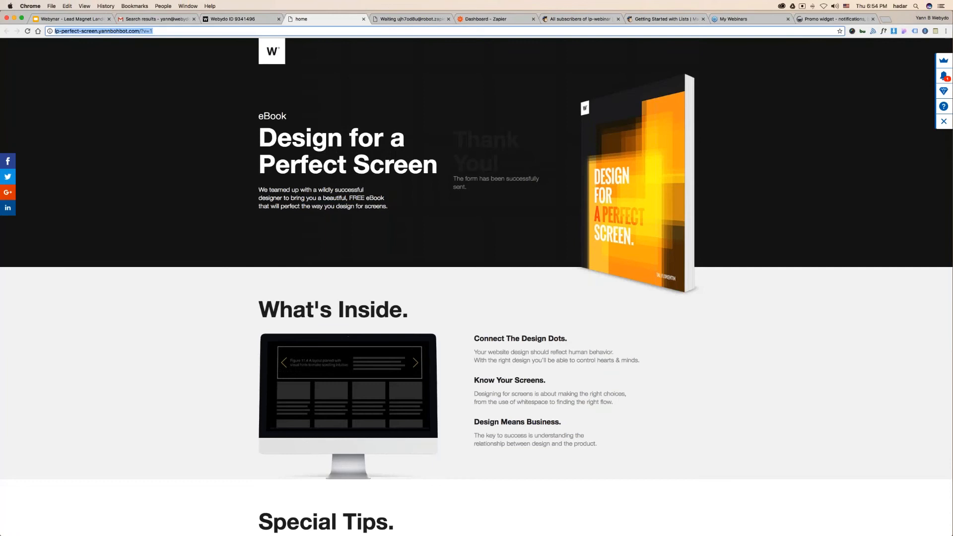
{"action": "type", "text": "sumo.com"}
{"action": "key", "text": "Return"}
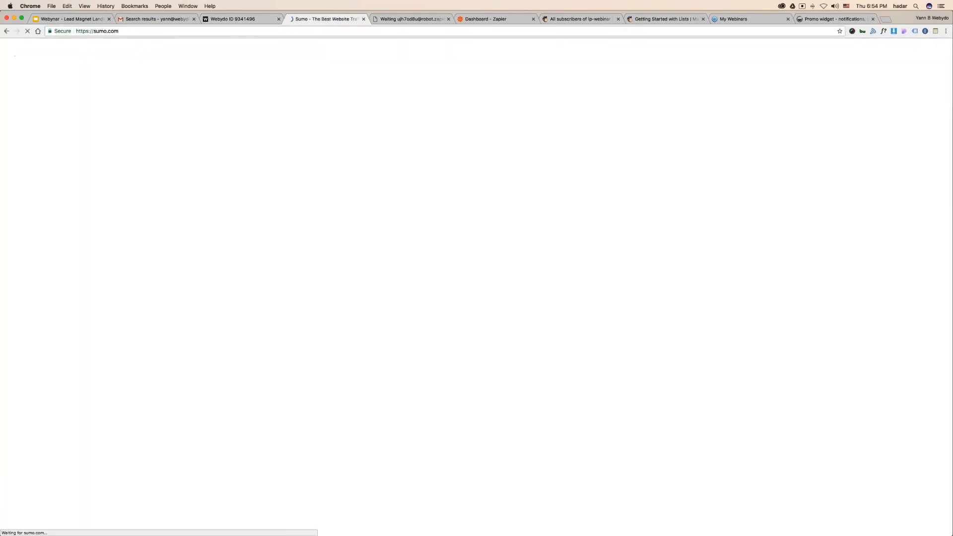
- Glance over sumo.com, then check the Lp-Webinar list, Zapier dashboard and unread Gmail results
{"action": "left_click", "coordinate": [99, 30]}
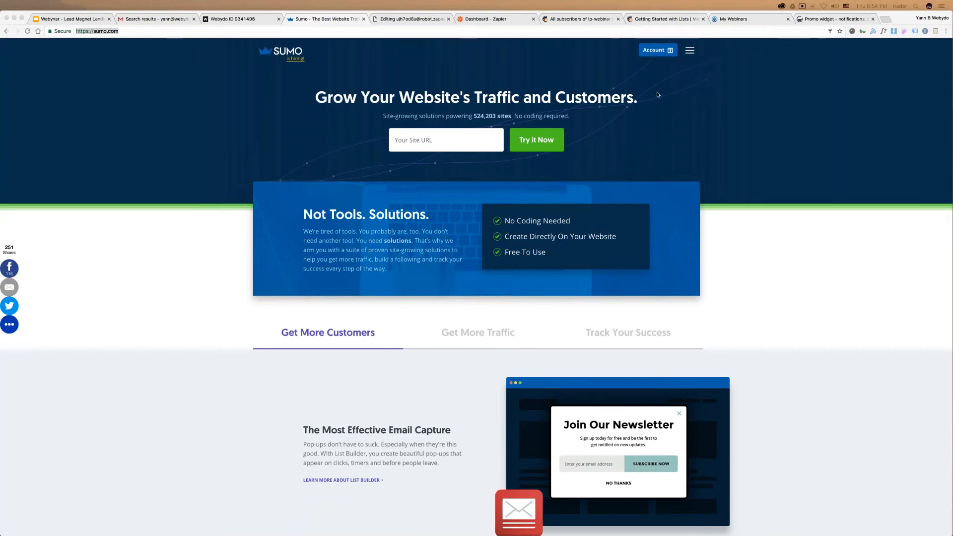
{"action": "left_click", "coordinate": [572, 17]}
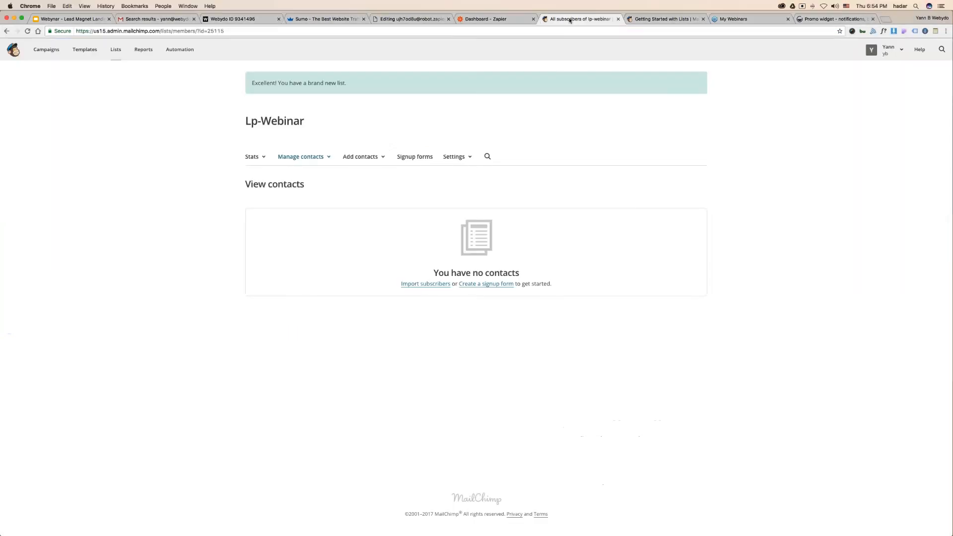
{"action": "left_click", "coordinate": [509, 21]}
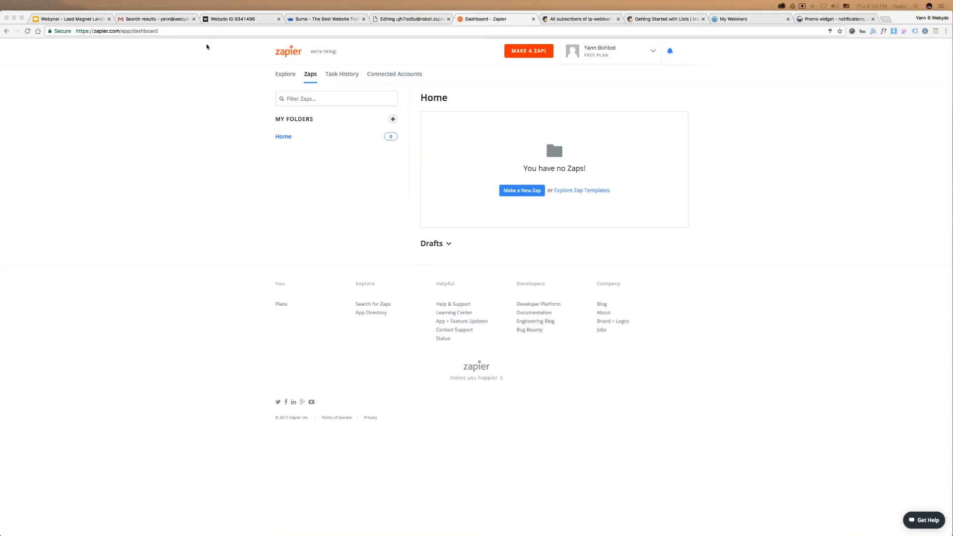
{"action": "left_click", "coordinate": [120, 21]}
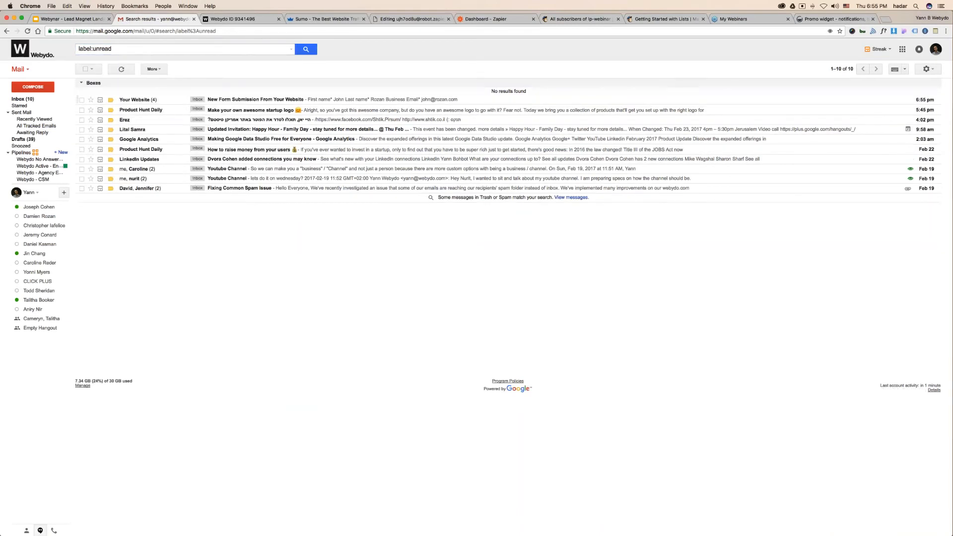
- Open the new form-submission email and close the Sumo page
{"action": "left_click", "coordinate": [236, 102]}
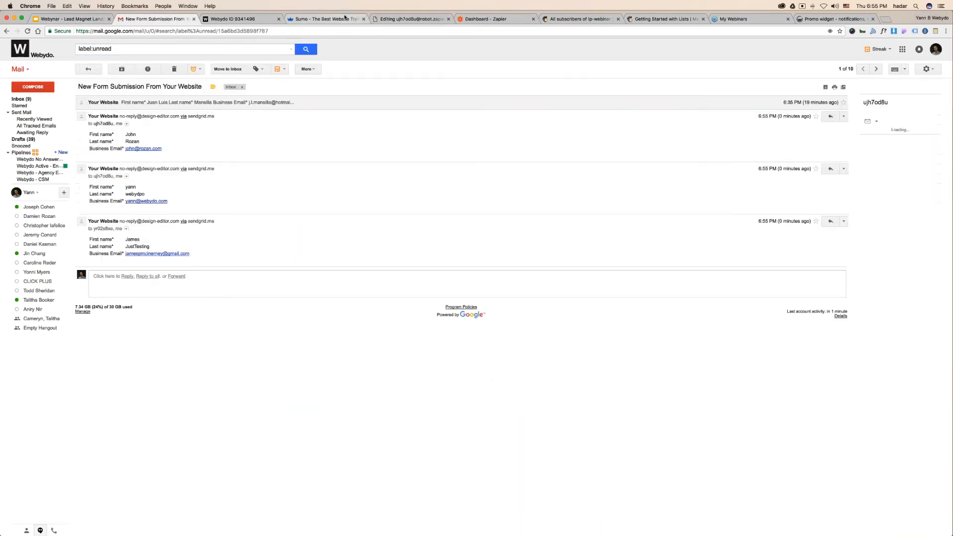
{"action": "left_click", "coordinate": [336, 19]}
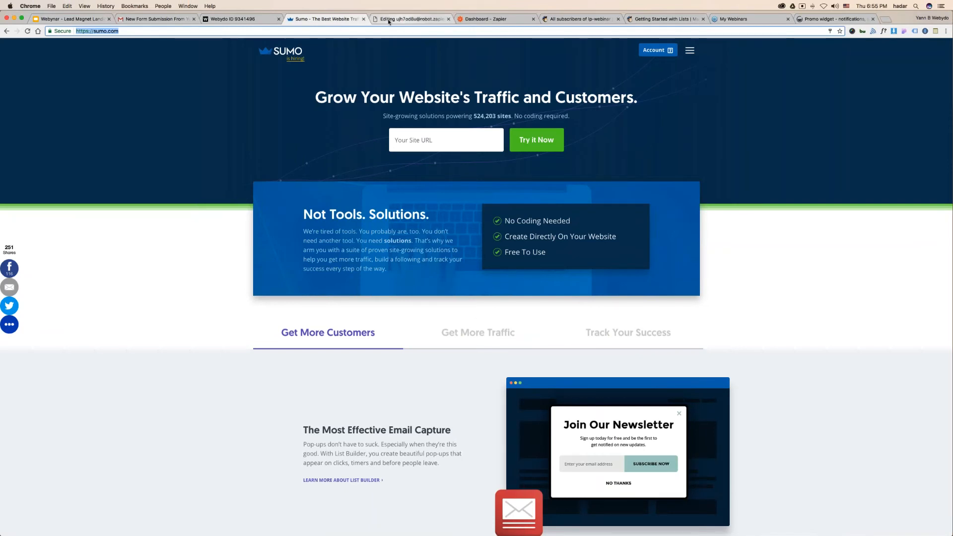
{"action": "left_click", "coordinate": [364, 19]}
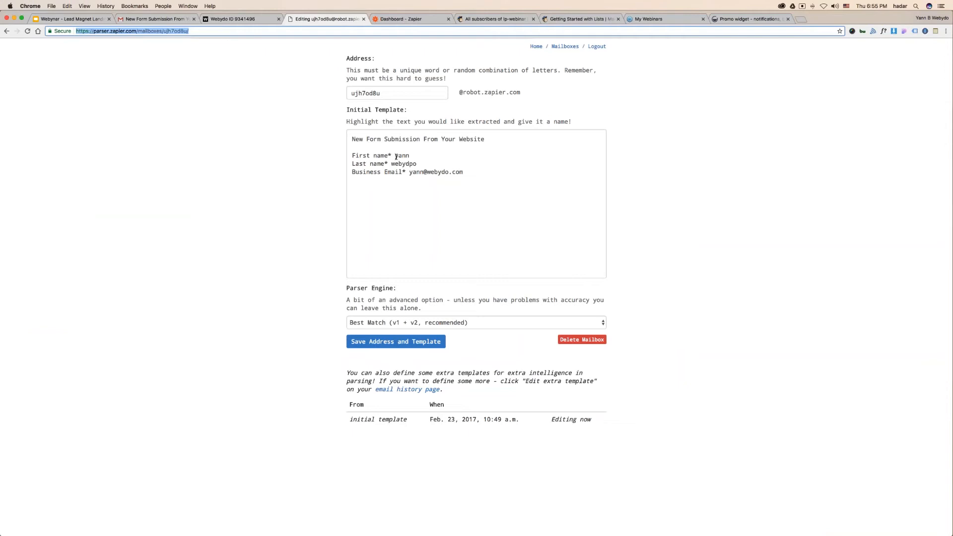
- Tag the first-name sample value as 'name' and the last-name value as 'lastname'
{"action": "left_click_drag", "start_coordinate": [395, 157], "coordinate": [408, 157]}
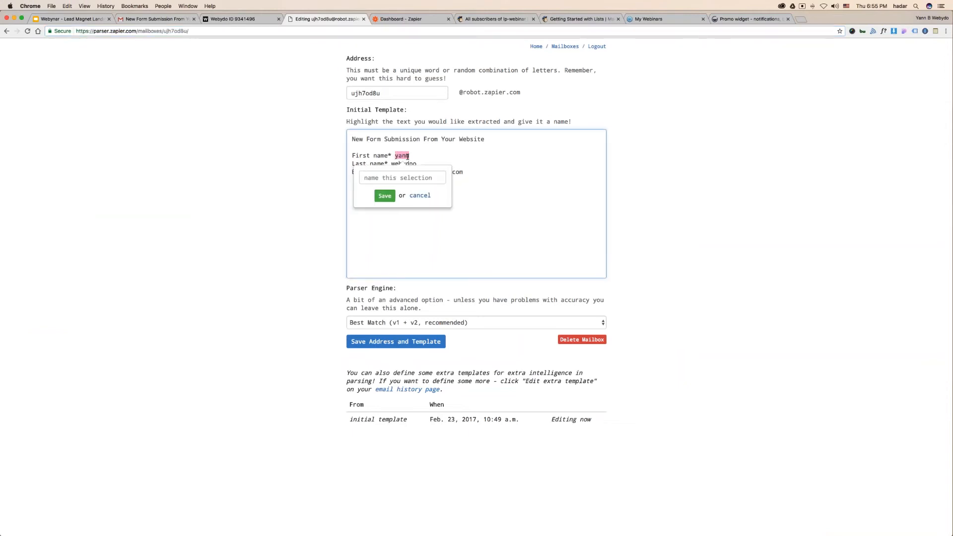
{"action": "type", "text": "name"}
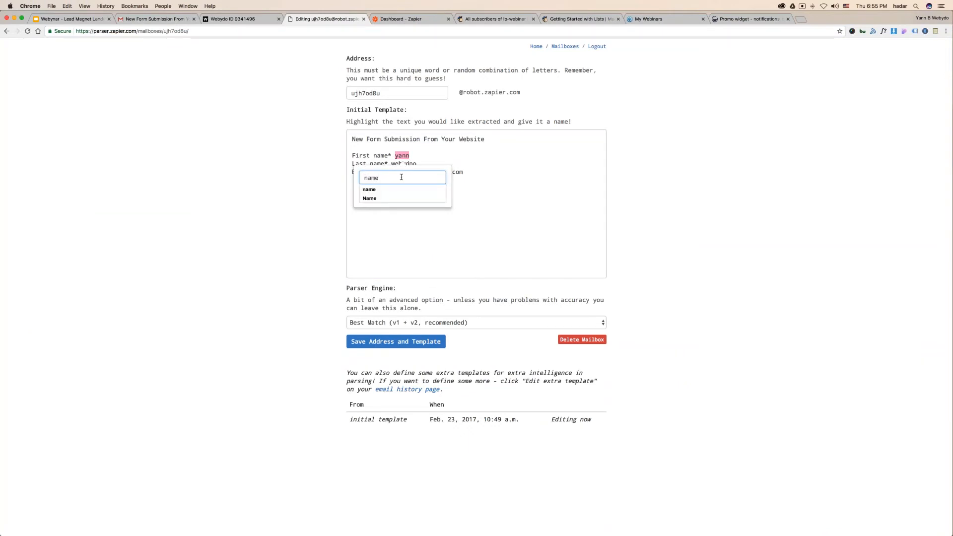
{"action": "key", "text": "Return"}
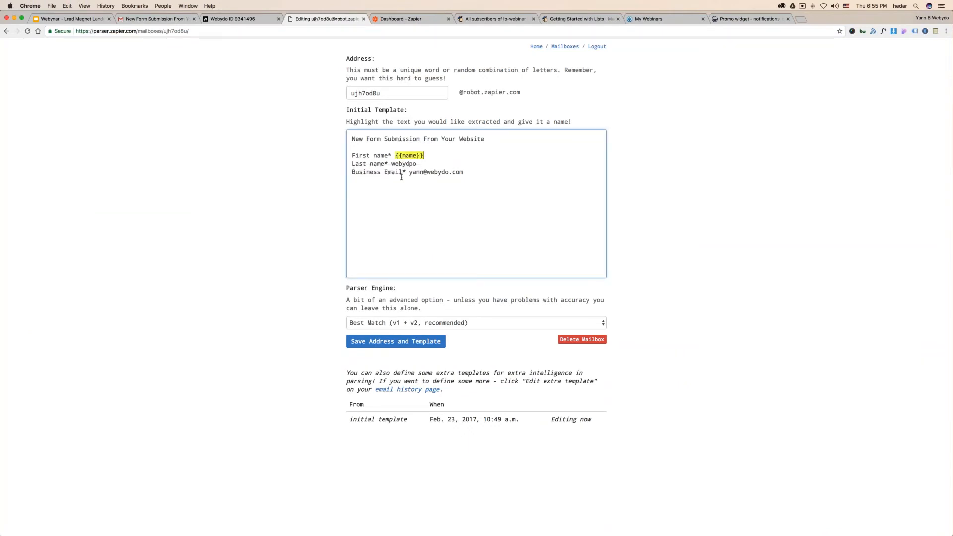
{"action": "left_click_drag", "start_coordinate": [393, 164], "coordinate": [416, 164]}
{"action": "type", "text": "lastnam"}
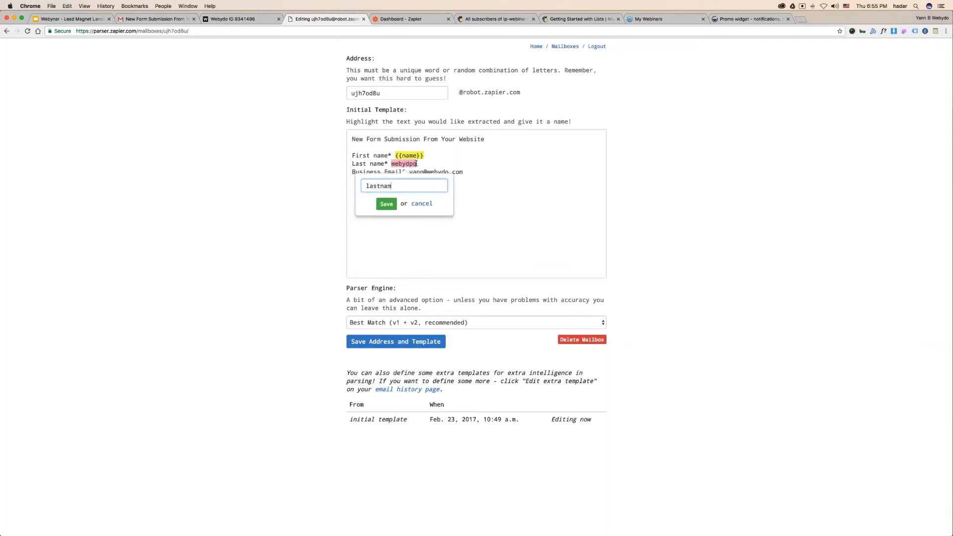
{"action": "type", "text": "e"}
{"action": "key", "text": "Return"}
- Rename the 'name' template tag to 'firstname'
{"action": "left_click", "coordinate": [411, 159]}
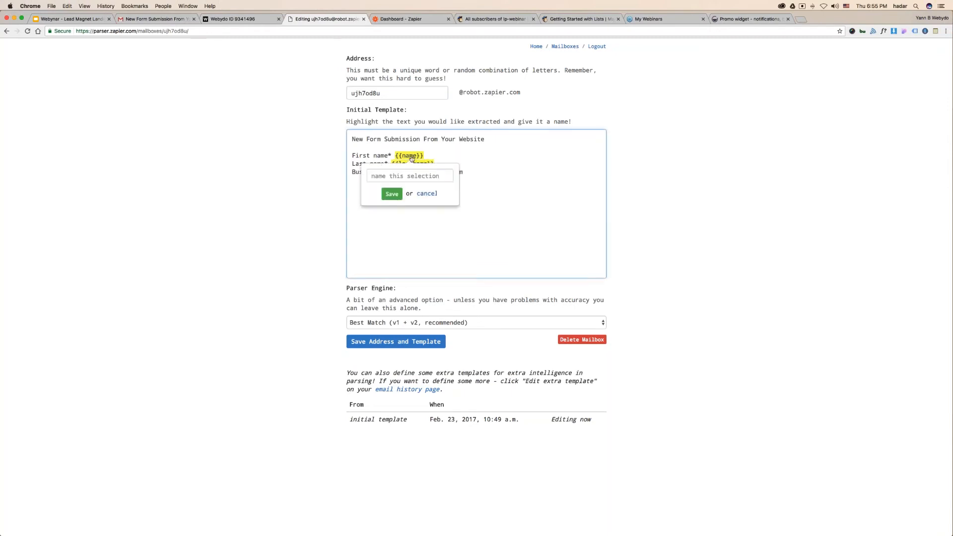
{"action": "left_click", "coordinate": [408, 172]}
{"action": "left_click", "coordinate": [363, 164]}
{"action": "left_click", "coordinate": [416, 159]}
{"action": "type", "text": "firstname"}
{"action": "key", "text": "Return"}
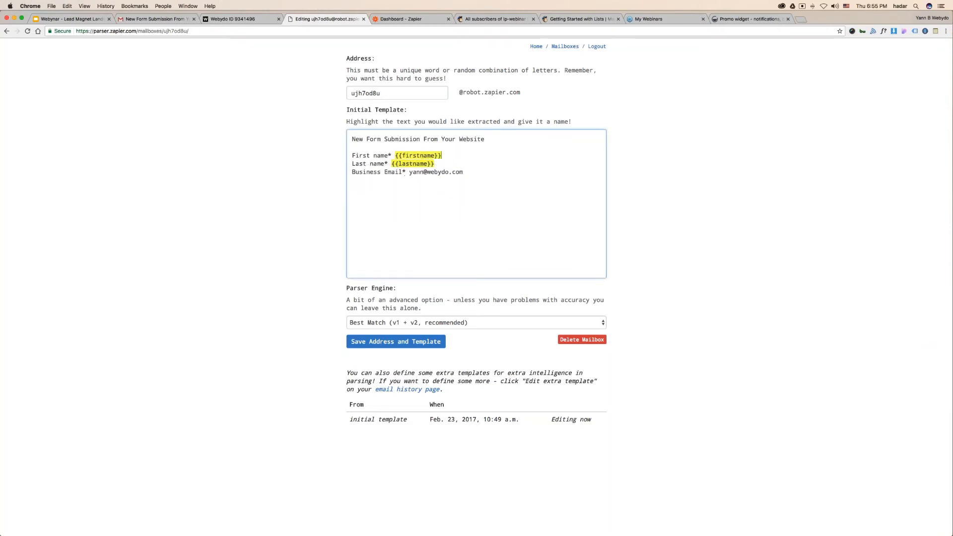
- Tag the business email value as 'email' and save the address and template
{"action": "left_click_drag", "start_coordinate": [410, 172], "coordinate": [466, 170]}
{"action": "type", "text": "email"}
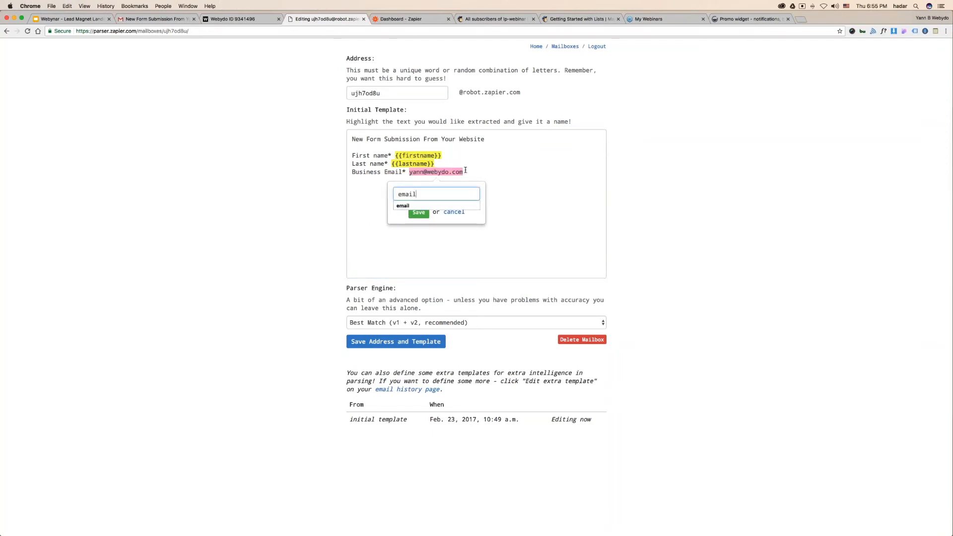
{"action": "key", "text": "Return"}
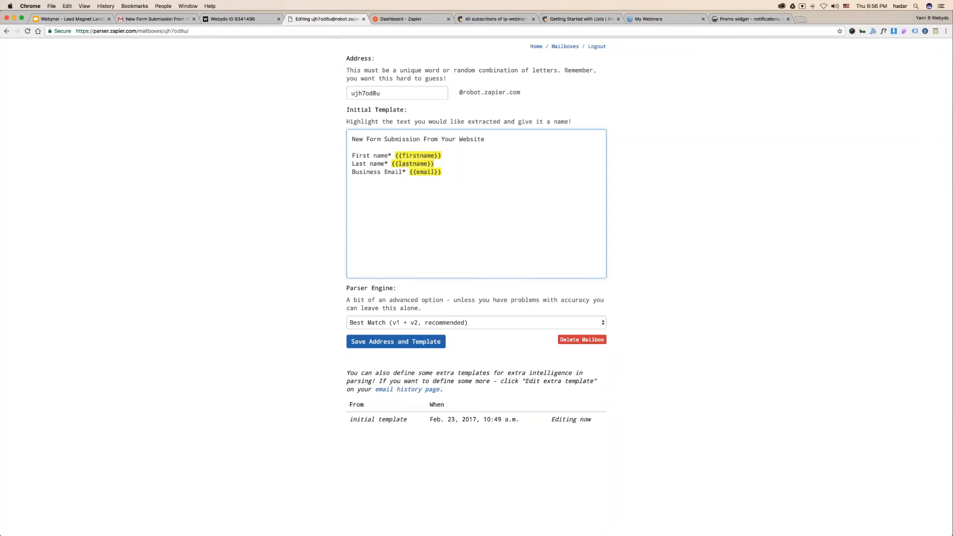
{"action": "left_click", "coordinate": [396, 341]}
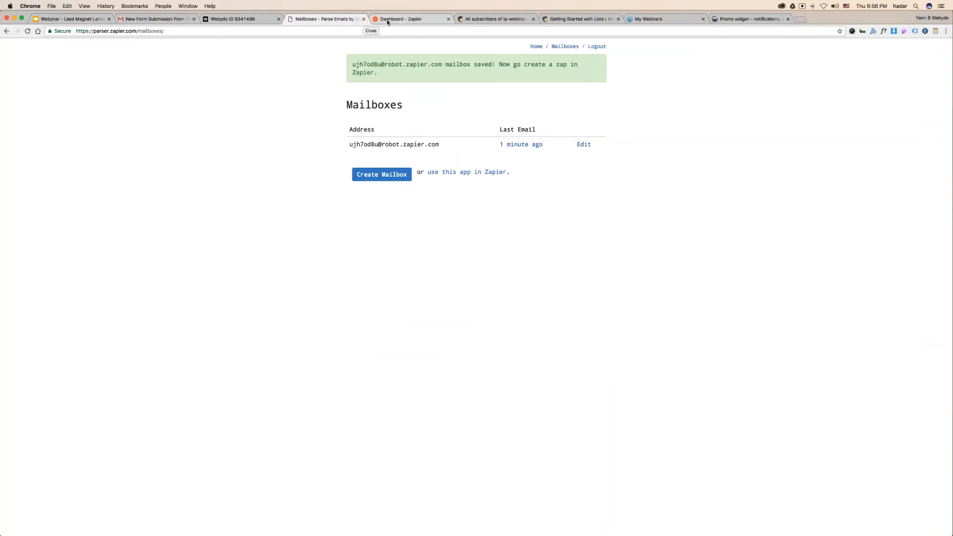
- Close the parser mailboxes page, start a new Zap, and switch to MailChimp's lp-webinar subscribers
{"action": "left_click", "coordinate": [363, 19]}
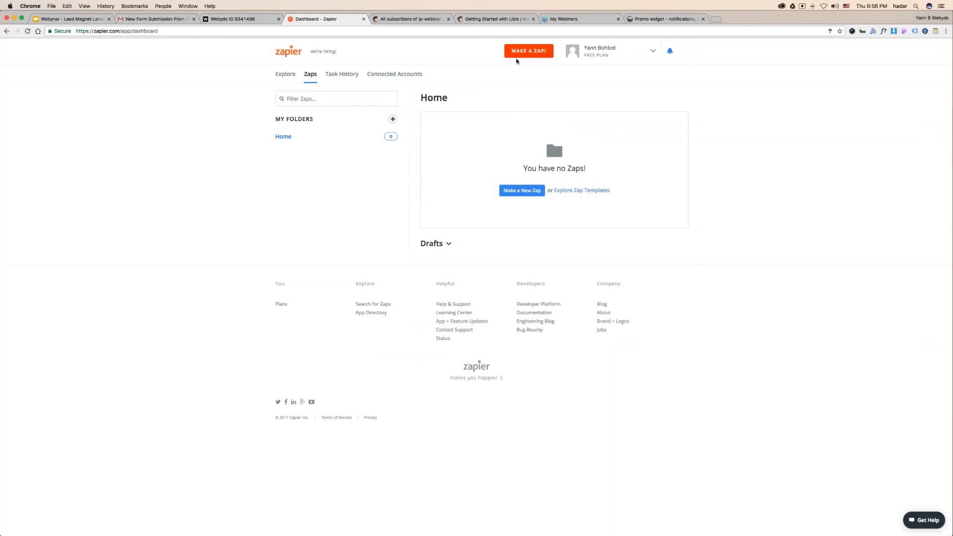
{"action": "left_click", "coordinate": [518, 52]}
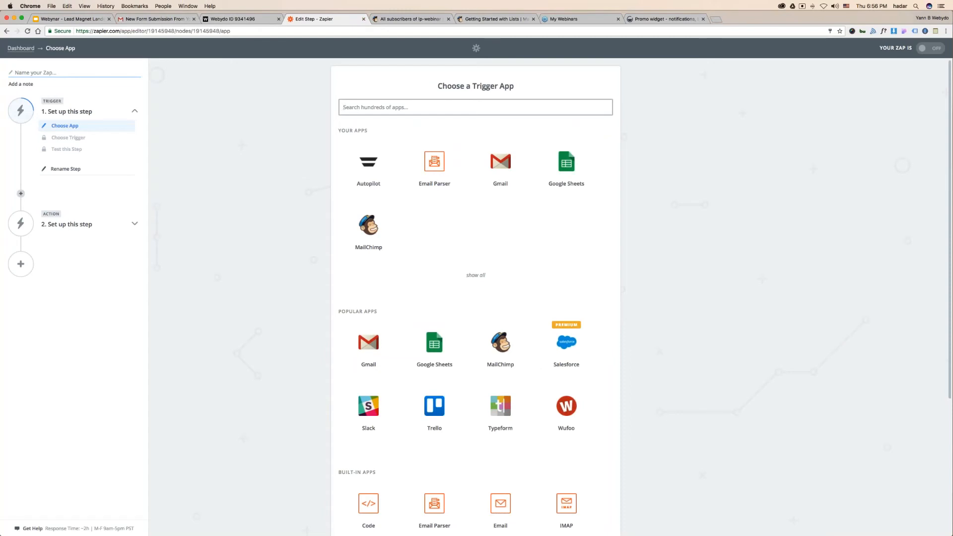
{"action": "left_click", "coordinate": [392, 20]}
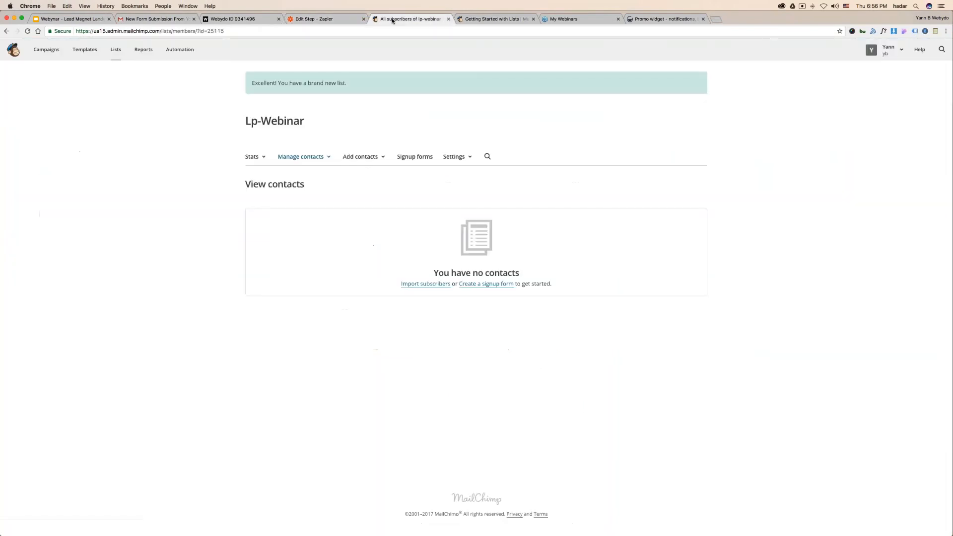
- Close the Lists help article, view the empty lp-webinar contacts, then return to the Zapier editor
{"action": "left_click", "coordinate": [493, 21]}
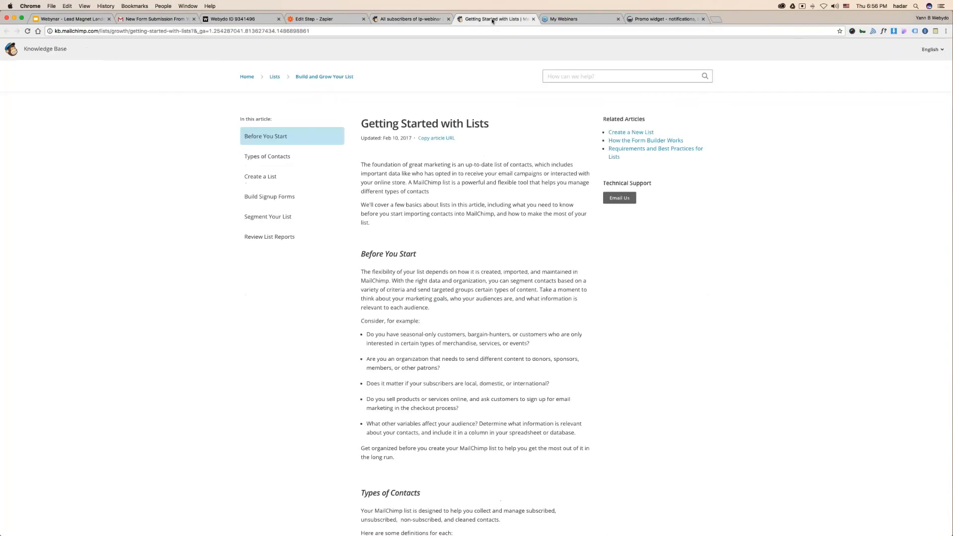
{"action": "left_click", "coordinate": [533, 20]}
{"action": "left_click", "coordinate": [432, 20]}
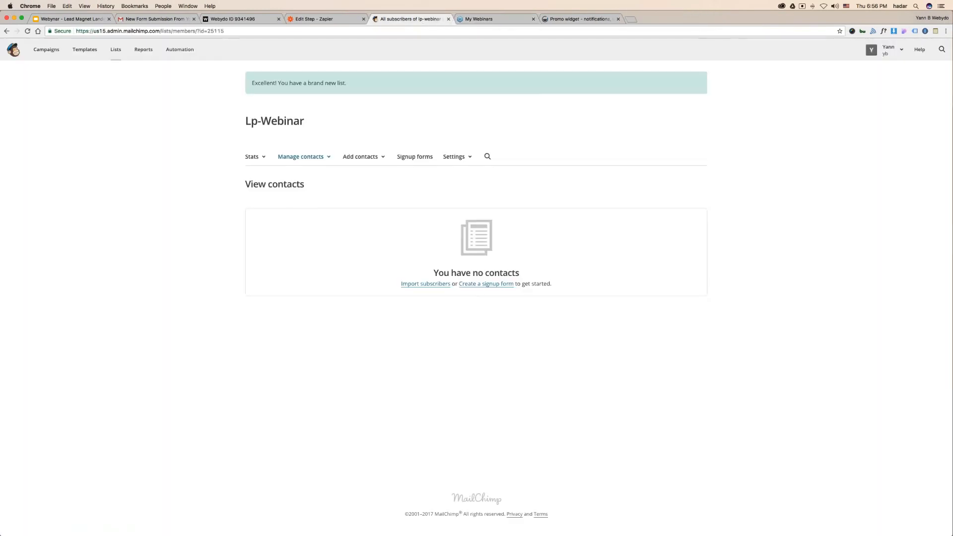
{"action": "left_click", "coordinate": [116, 50]}
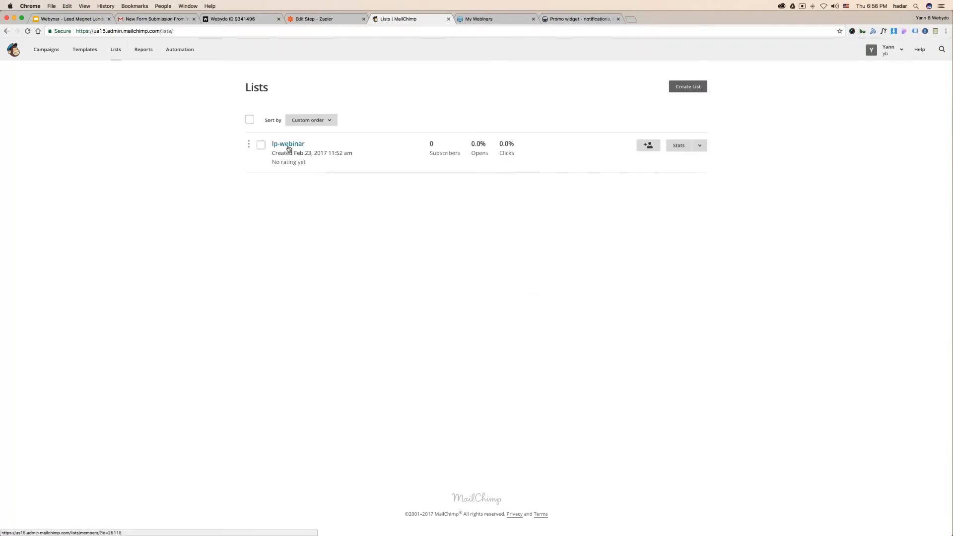
{"action": "left_click", "coordinate": [289, 148]}
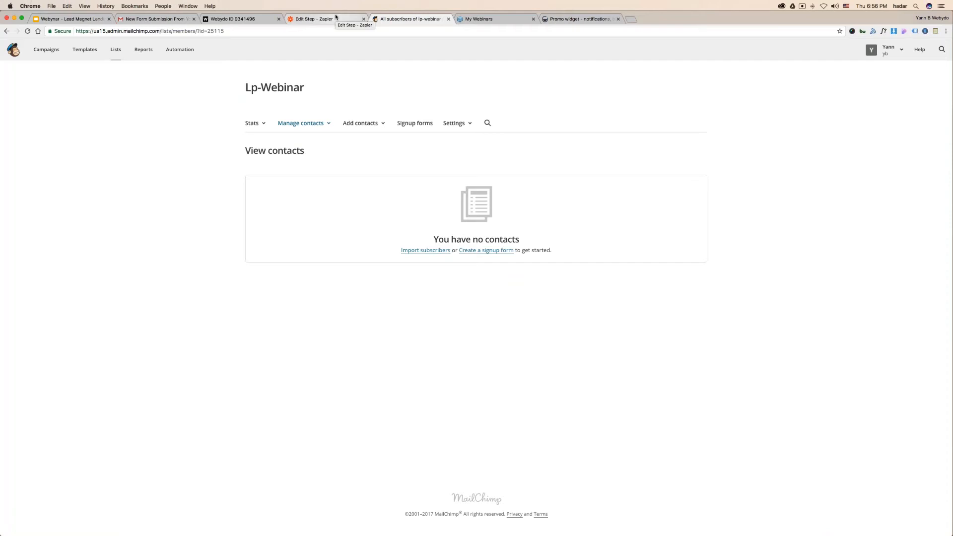
{"action": "left_click", "coordinate": [233, 19]}
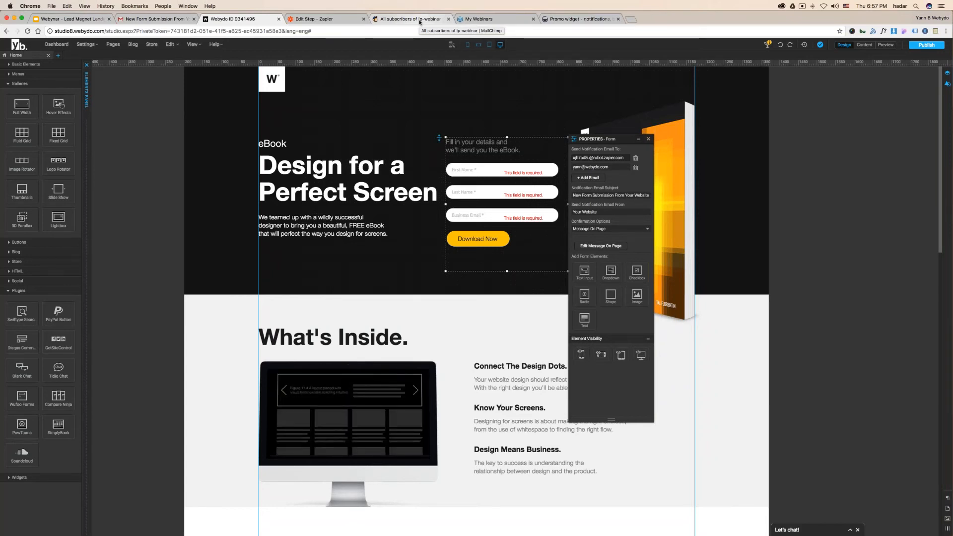
{"action": "left_click", "coordinate": [419, 20]}
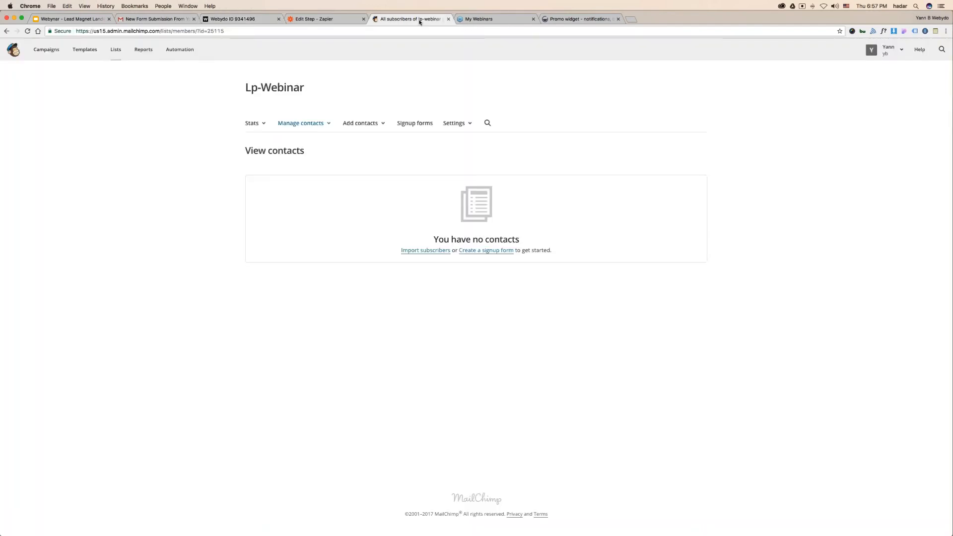
{"action": "left_click", "coordinate": [337, 20]}
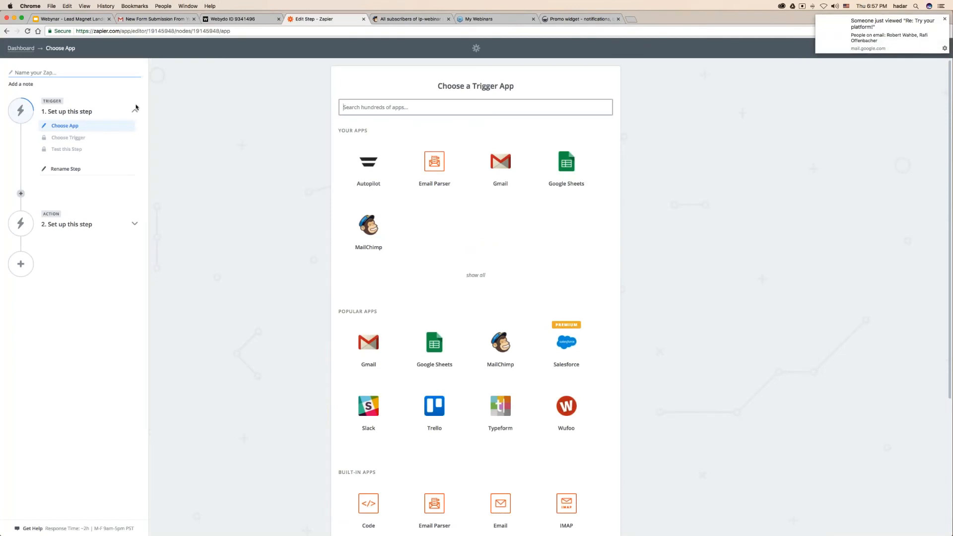
- Set the Zap trigger to Email Parser's New Email event
{"action": "left_click", "coordinate": [945, 20]}
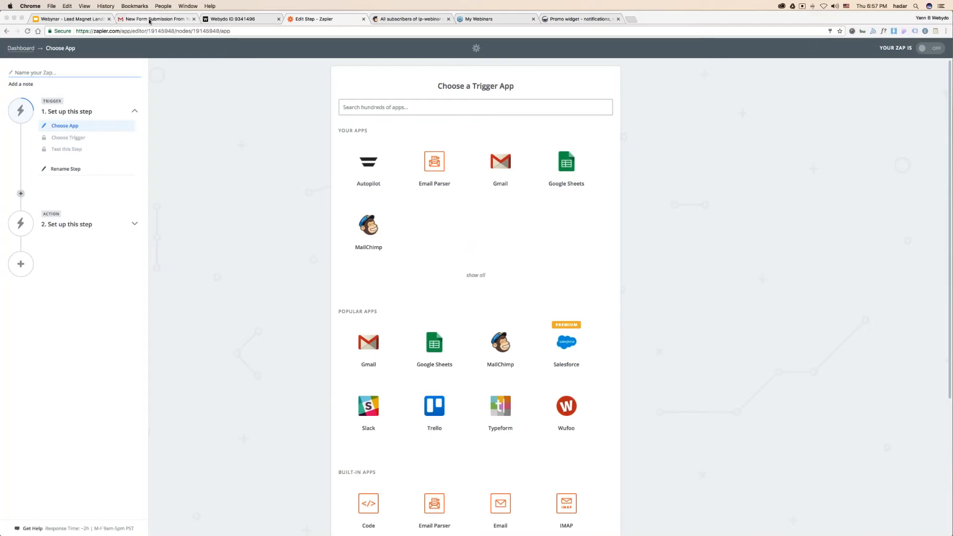
{"action": "left_click", "coordinate": [194, 19]}
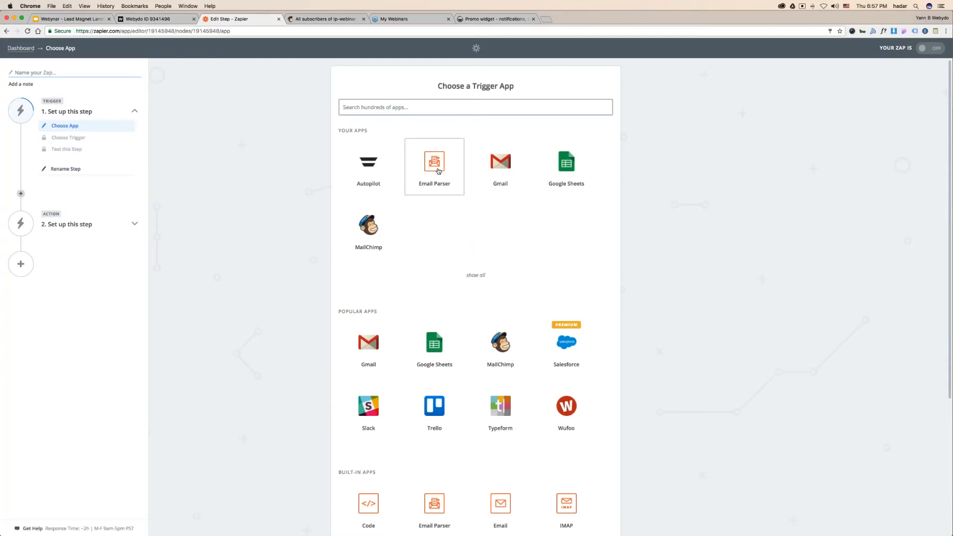
{"action": "left_click", "coordinate": [438, 171]}
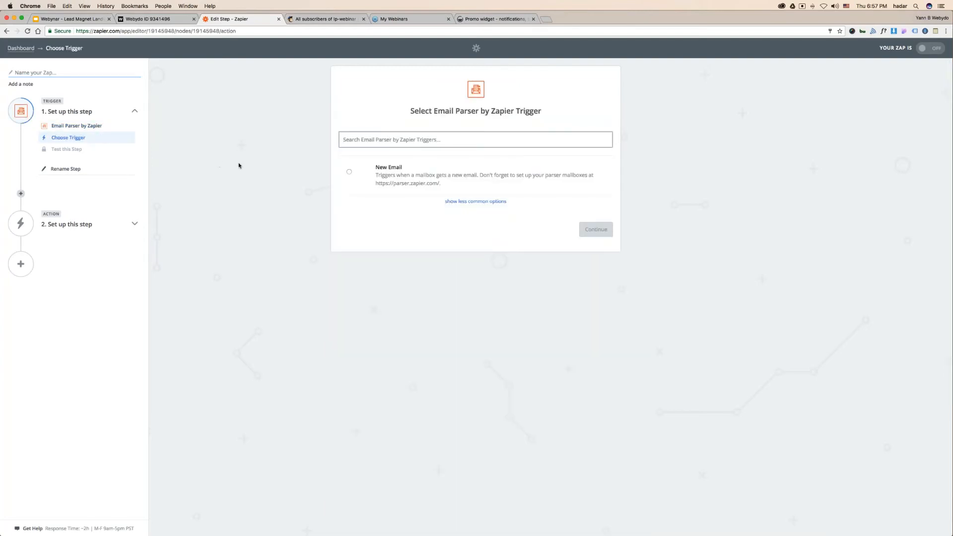
{"action": "left_click", "coordinate": [399, 170]}
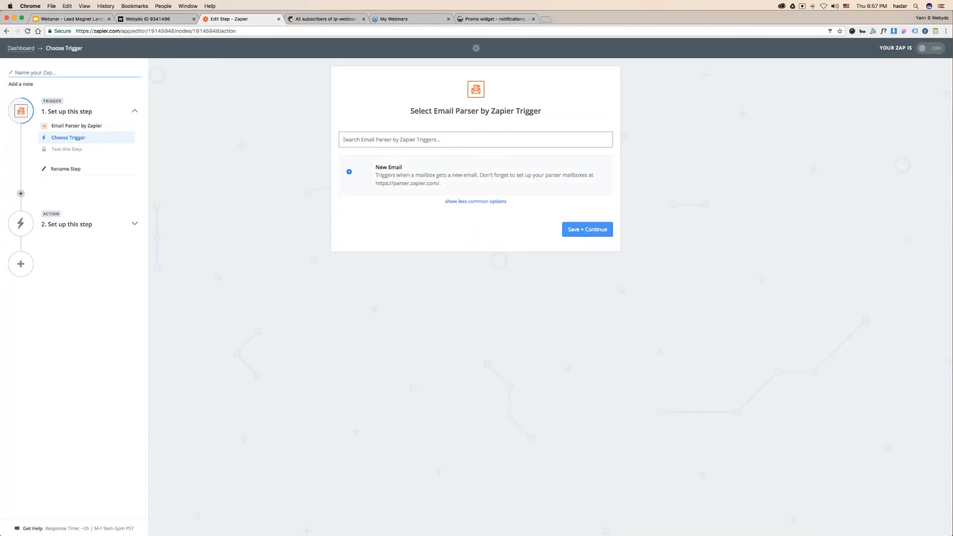
{"action": "left_click", "coordinate": [585, 230]}
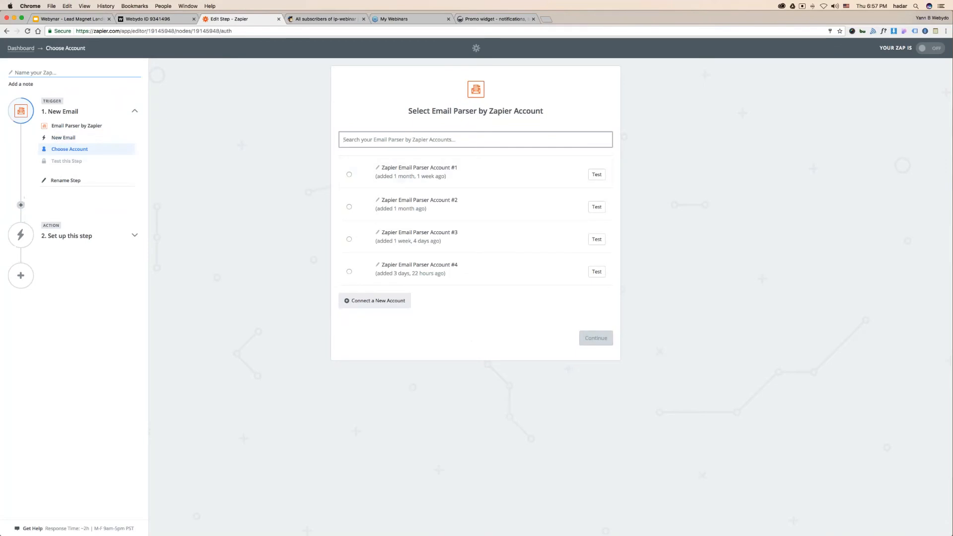
- Connect a new Email Parser account and select the newly created parser mailbox
{"action": "left_click", "coordinate": [375, 300]}
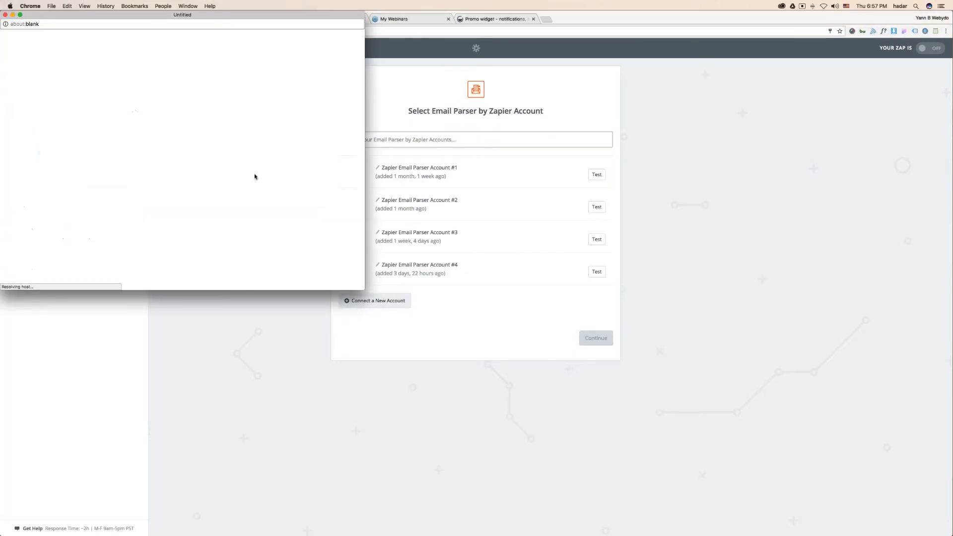
{"action": "left_click", "coordinate": [128, 86]}
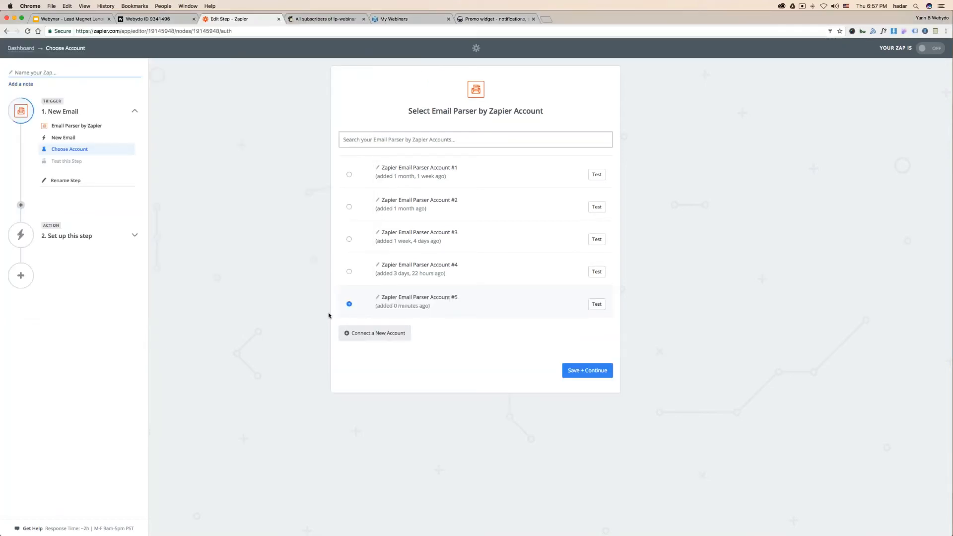
{"action": "left_click", "coordinate": [601, 376]}
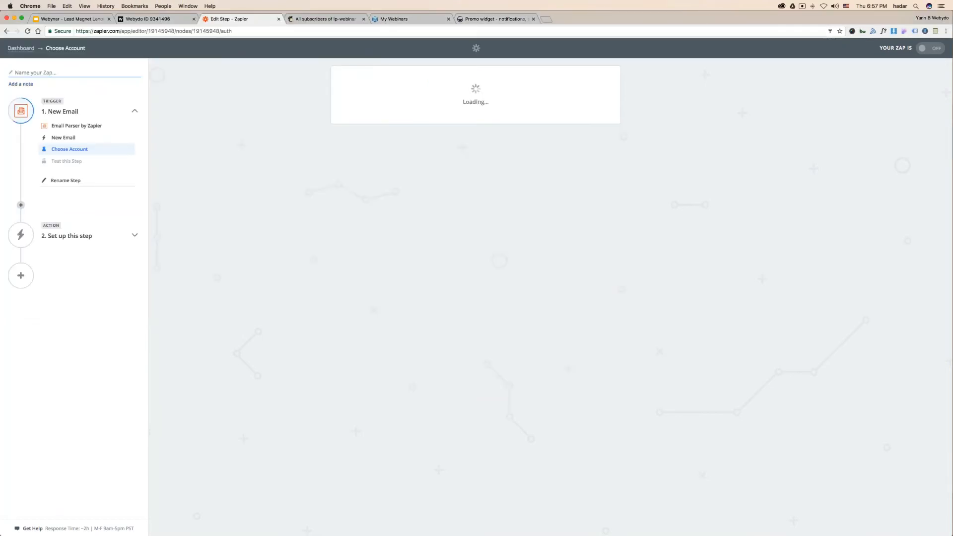
{"action": "left_click", "coordinate": [479, 167]}
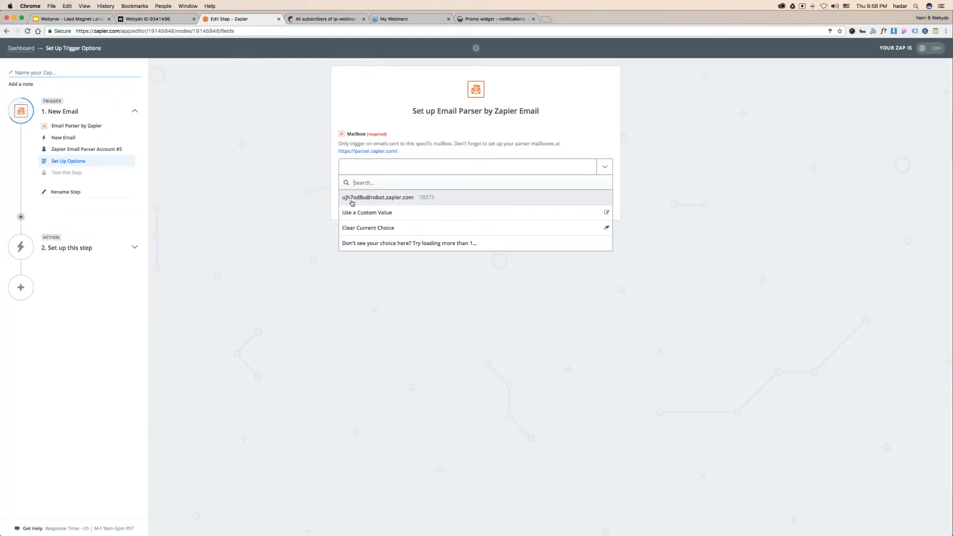
{"action": "left_click", "coordinate": [352, 199]}
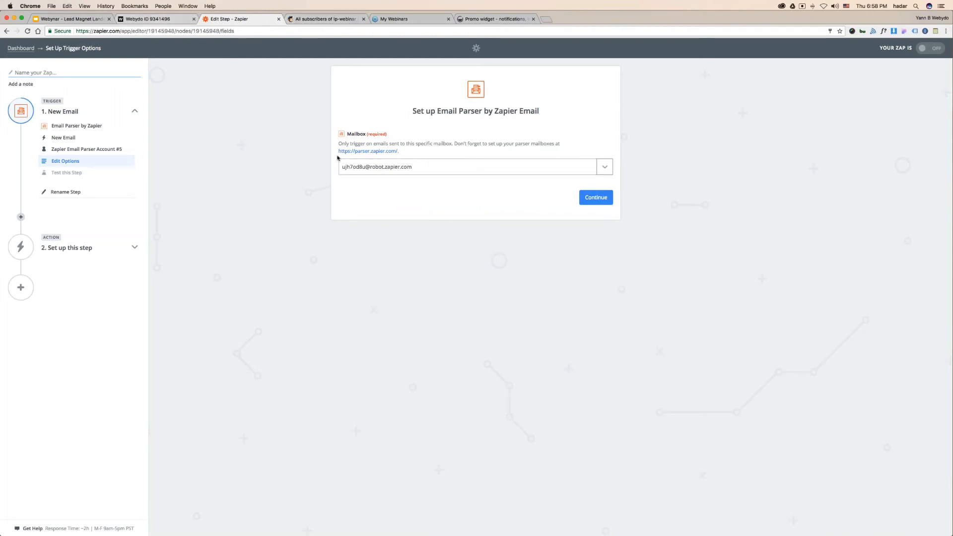
{"action": "left_click", "coordinate": [148, 19]}
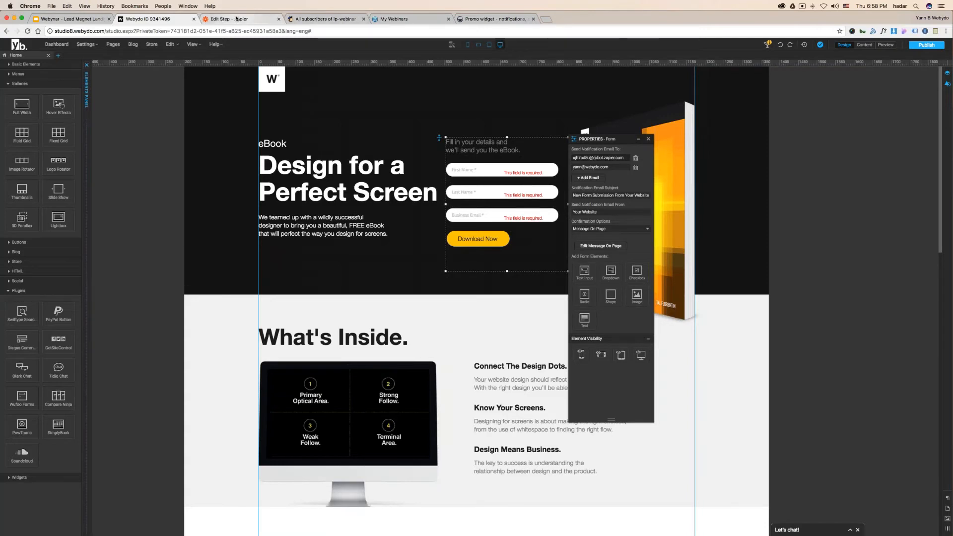
{"action": "left_click", "coordinate": [263, 19]}
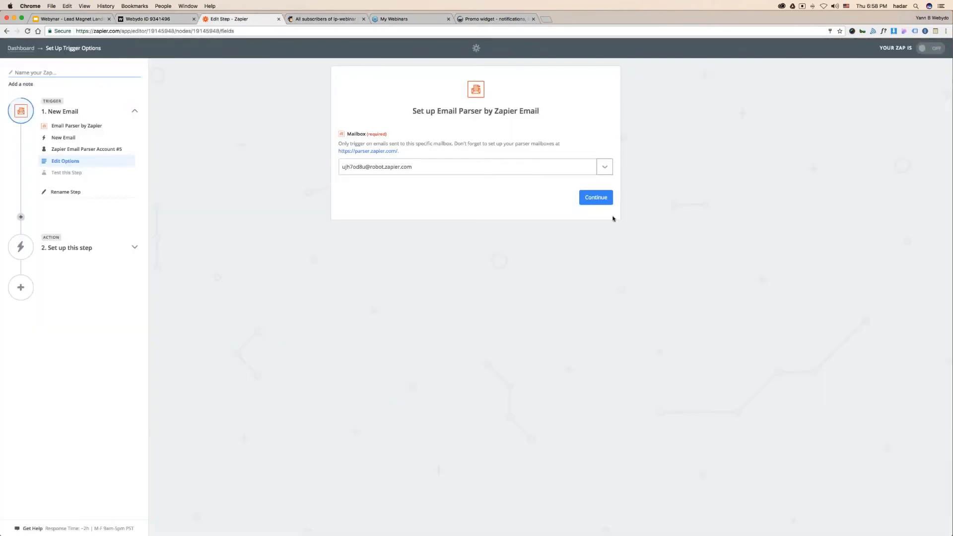
{"action": "left_click", "coordinate": [601, 199]}
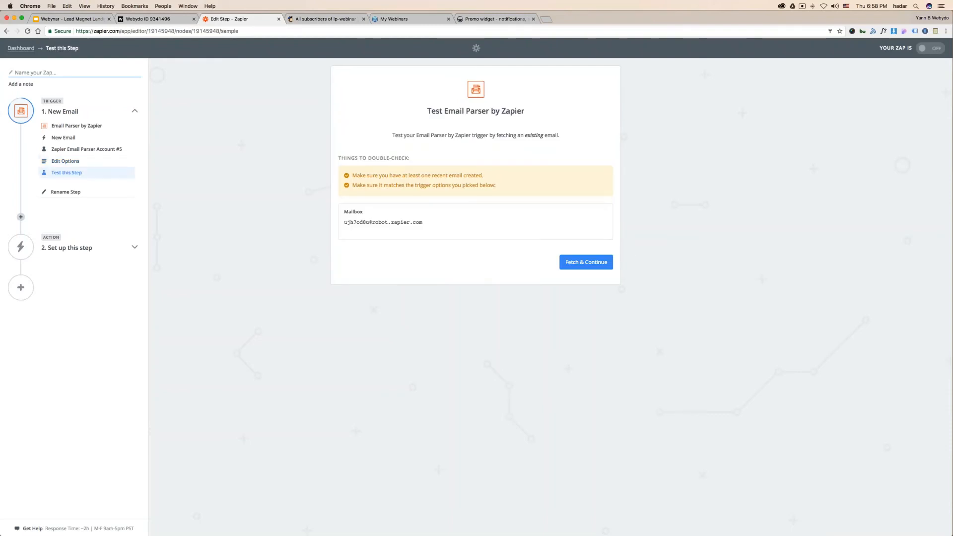
- Fetch a sample email to test the trigger and inspect its parsed template lines
{"action": "left_click_drag", "start_coordinate": [344, 222], "coordinate": [424, 221]}
{"action": "left_click", "coordinate": [604, 267]}
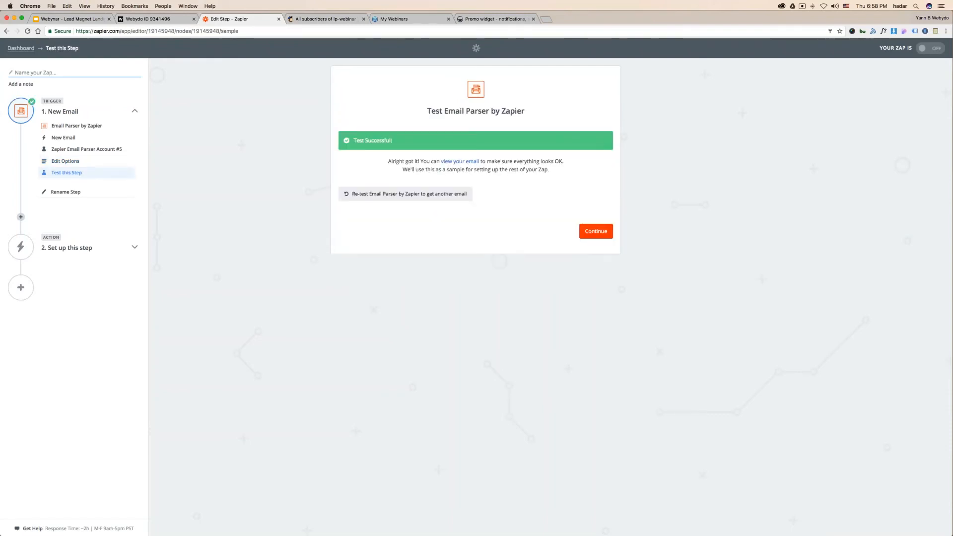
{"action": "left_click", "coordinate": [459, 162]}
{"action": "left_click_drag", "start_coordinate": [356, 250], "coordinate": [476, 285]}
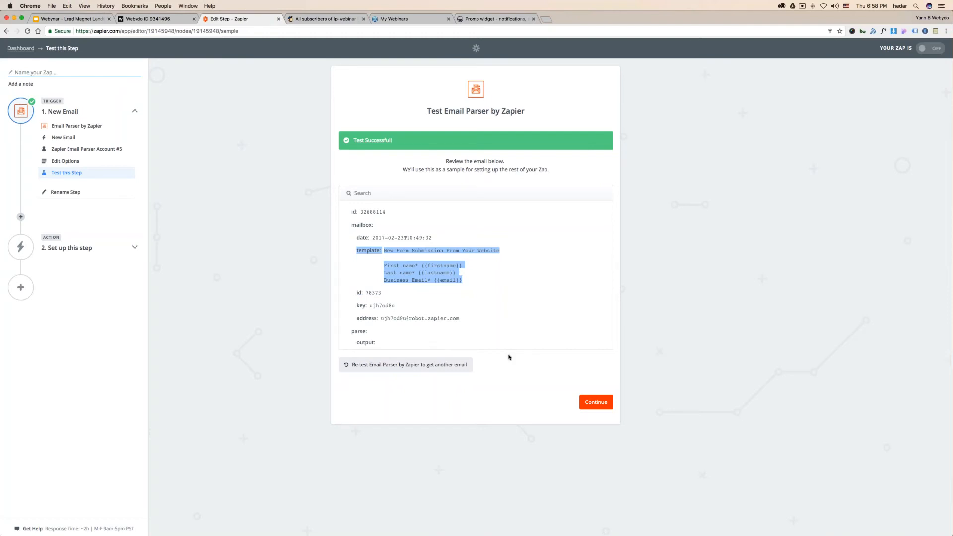
{"action": "left_click", "coordinate": [604, 406]}
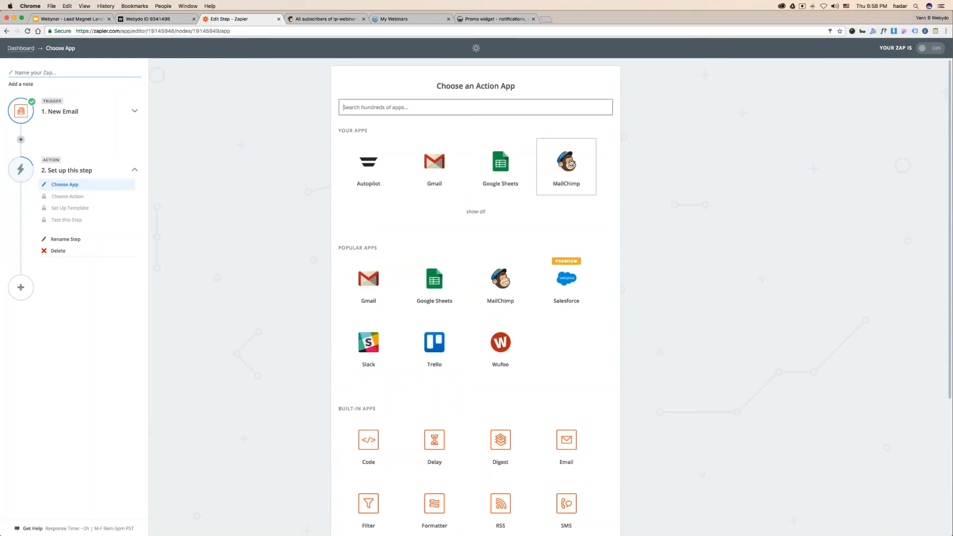
- Set the action to MailChimp Add/Update Subscriber with a new account and the lp-webinar list
{"action": "left_click", "coordinate": [571, 163]}
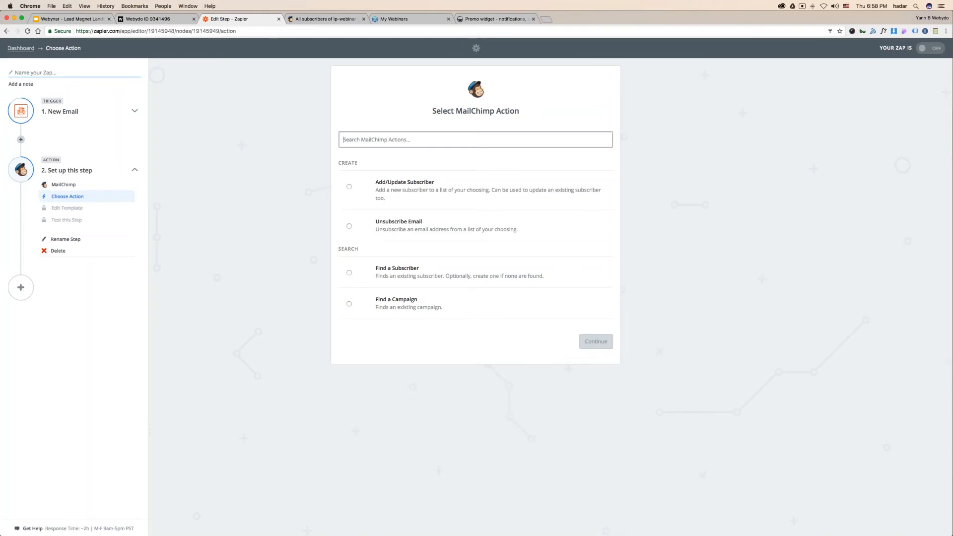
{"action": "left_click", "coordinate": [398, 194]}
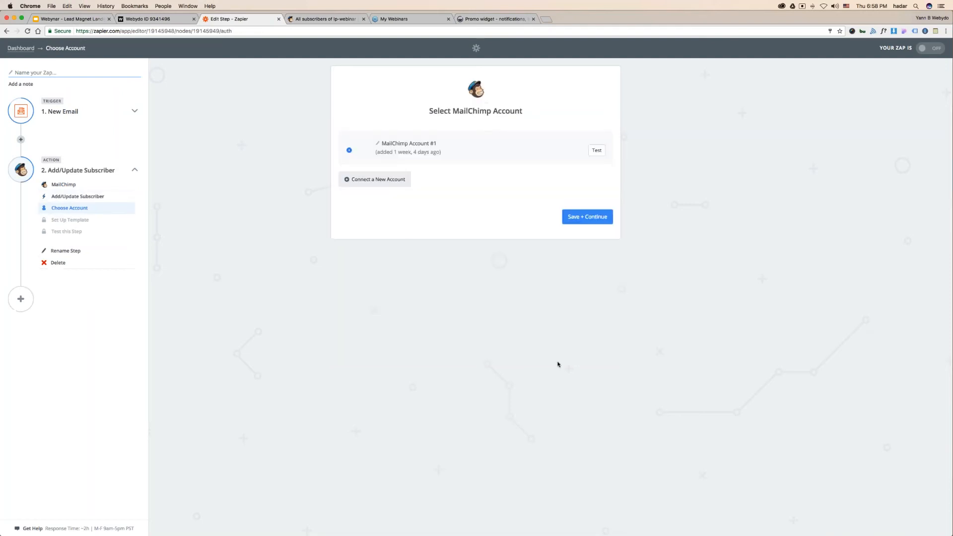
{"action": "left_click", "coordinate": [382, 180]}
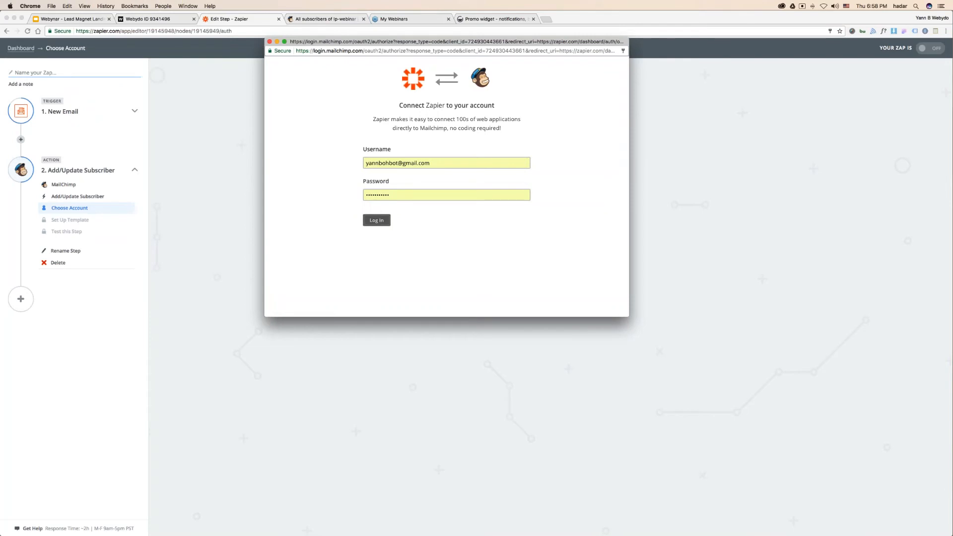
{"action": "left_click", "coordinate": [383, 222]}
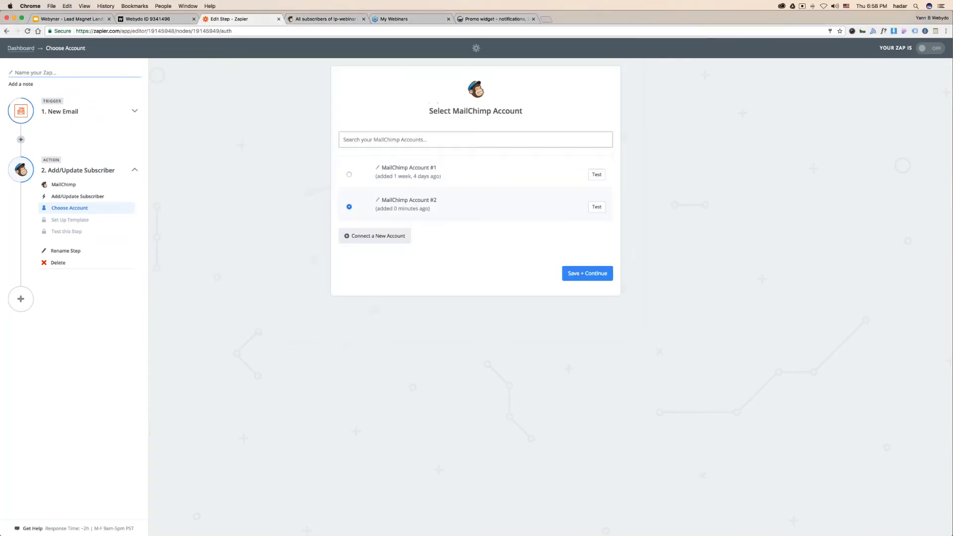
{"action": "left_click", "coordinate": [576, 274]}
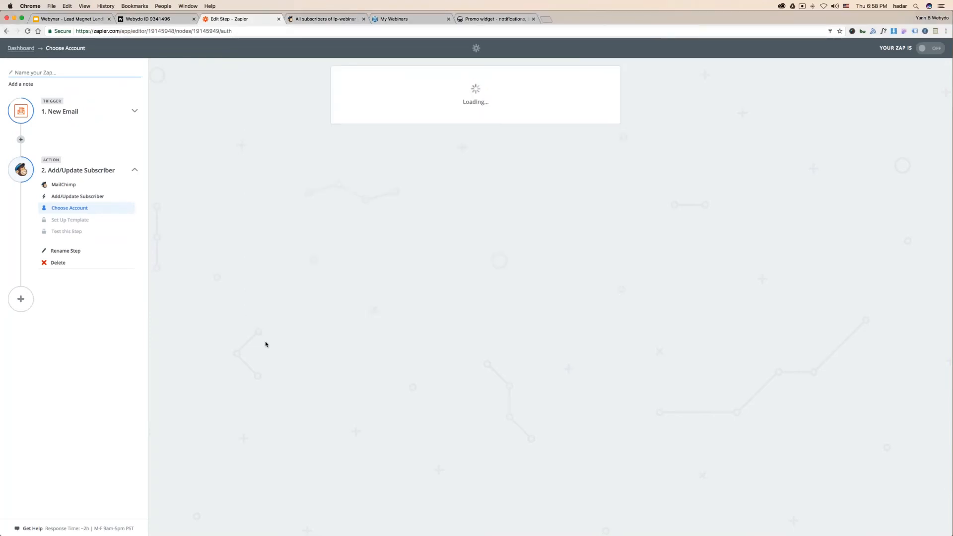
{"action": "left_click", "coordinate": [431, 149]}
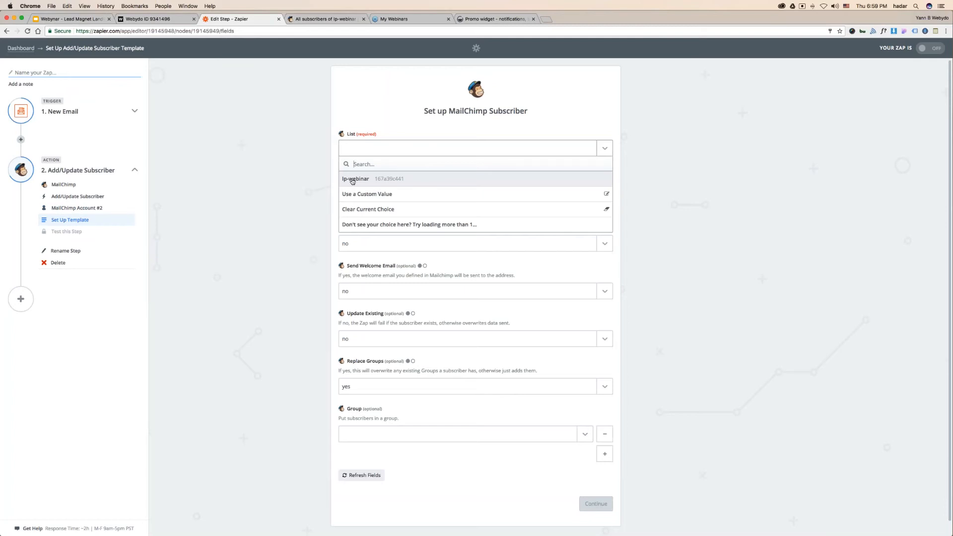
{"action": "left_click", "coordinate": [352, 180]}
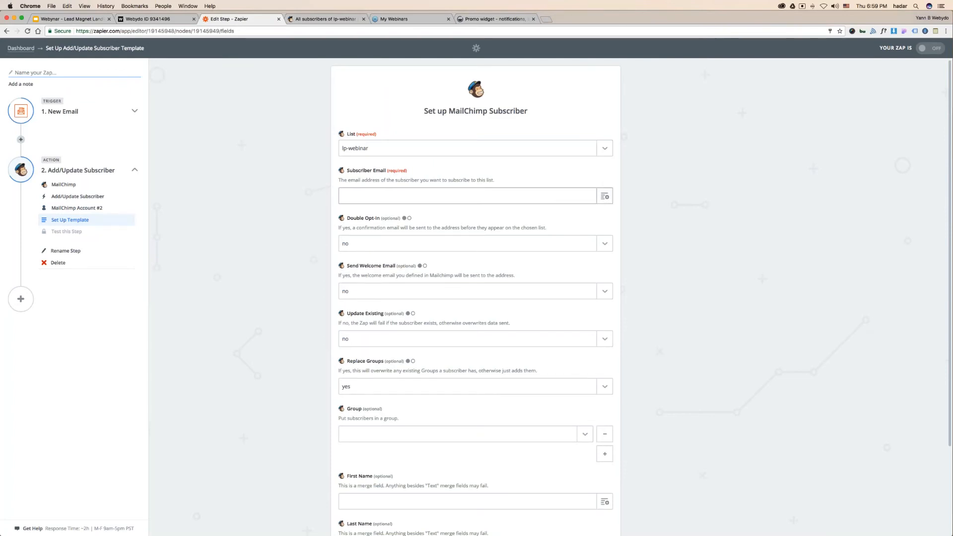
- Map the subscriber Email field to Parse Output Email
{"action": "left_click", "coordinate": [358, 198]}
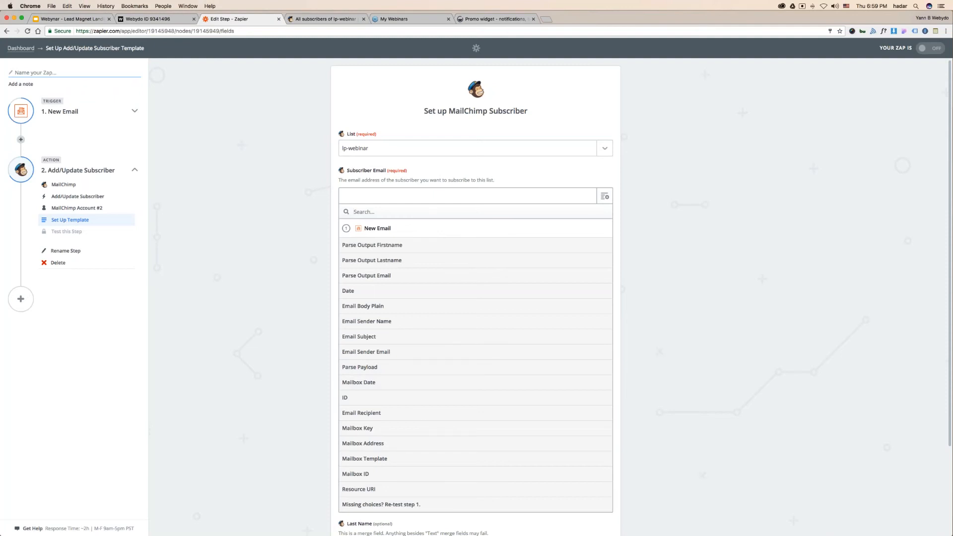
{"action": "type", "text": "parse"}
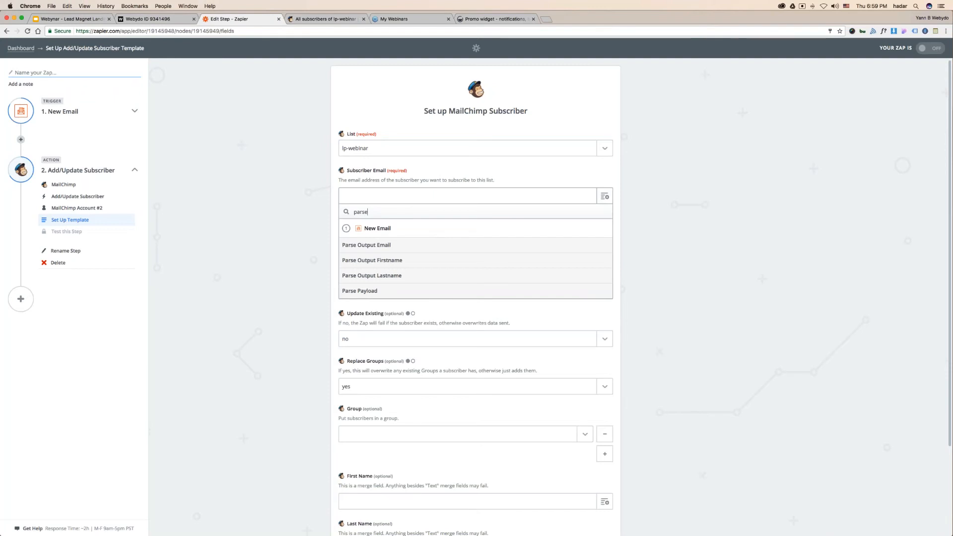
{"action": "left_click", "coordinate": [372, 250]}
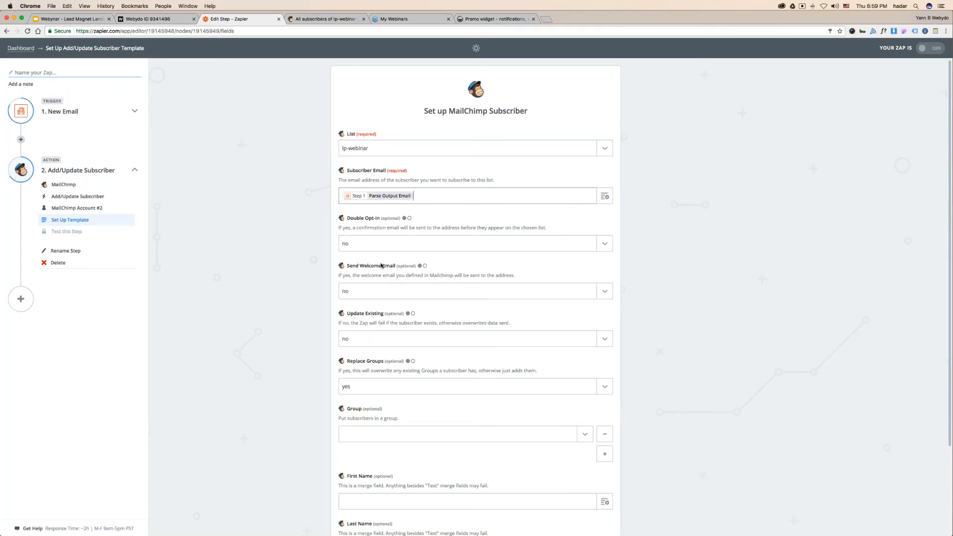
{"action": "scroll", "coordinate": [376, 311], "scroll_direction": "down", "scroll_amount": 2}
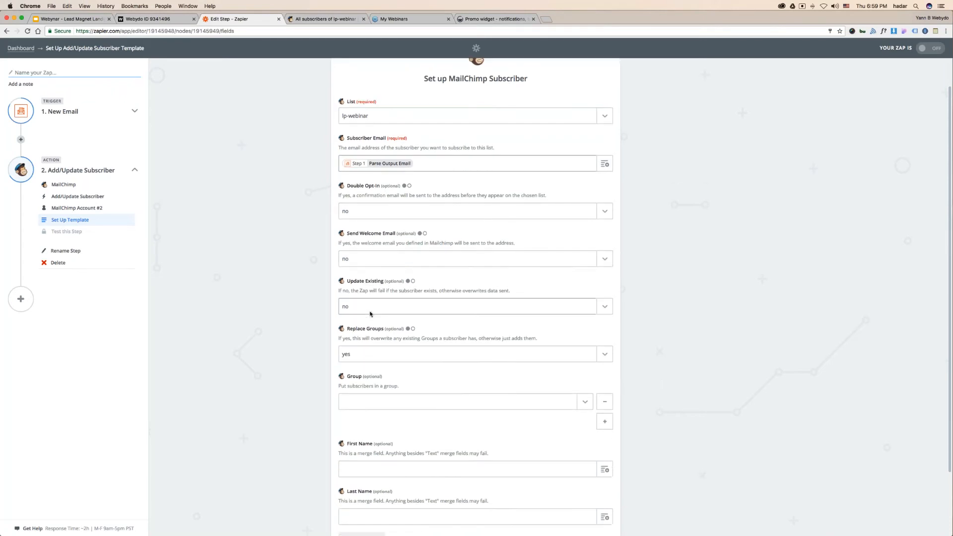
{"action": "scroll", "coordinate": [372, 313], "scroll_direction": "down", "scroll_amount": 3}
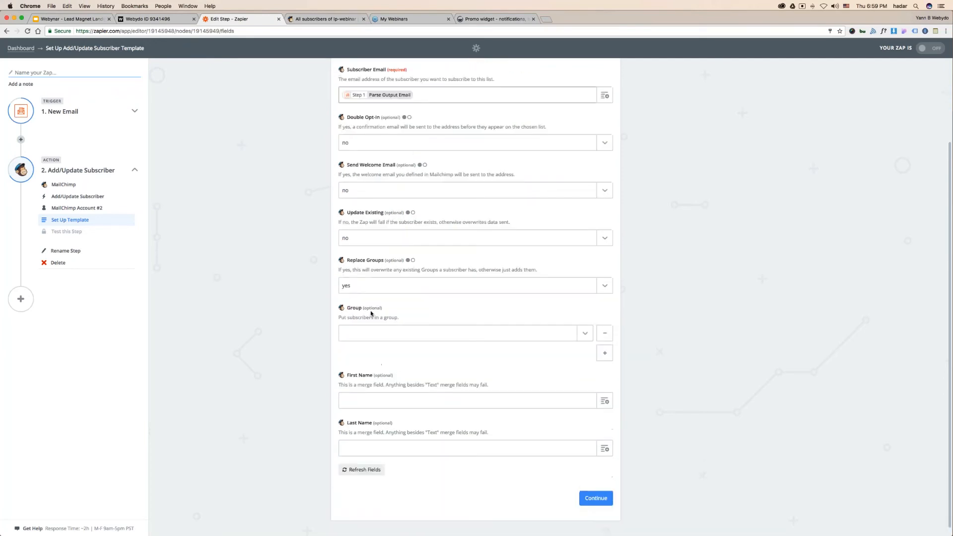
{"action": "scroll", "coordinate": [415, 327], "scroll_direction": "down", "scroll_amount": 1}
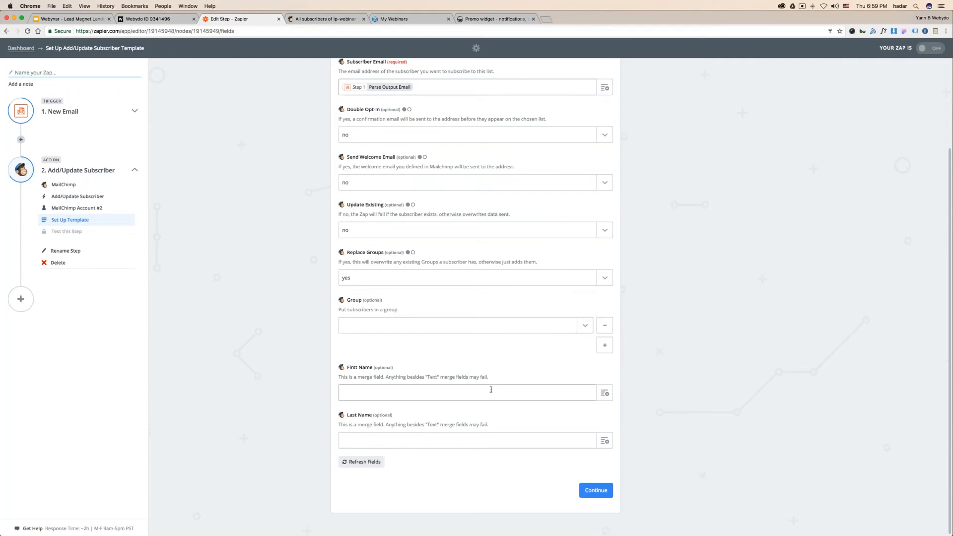
- Map First Name and Last Name to Parse Output Firstname and Lastname, then save
{"action": "left_click", "coordinate": [559, 396]}
{"action": "type", "text": "parse"}
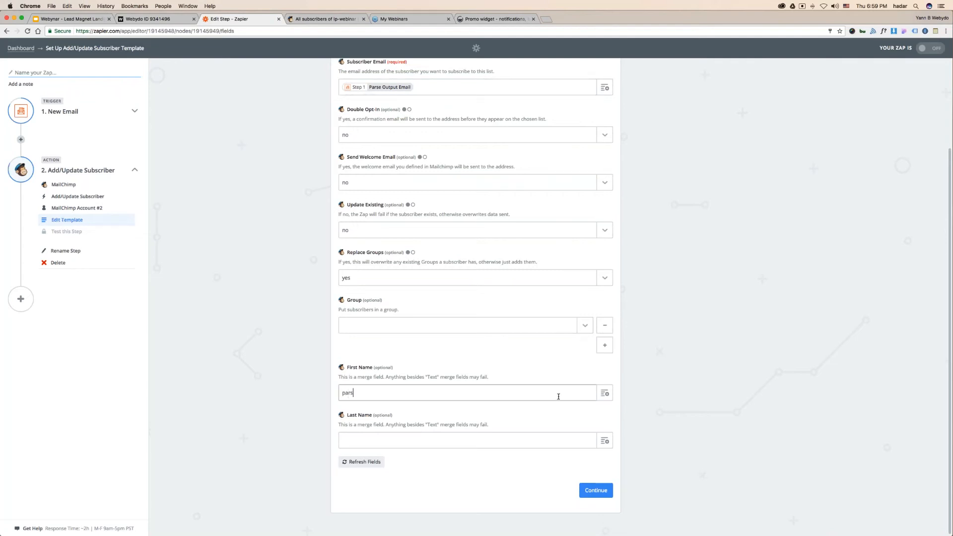
{"action": "key", "text": "BackSpace"}
{"action": "key", "text": "BackSpace"}
{"action": "key", "text": "BackSpace"}
{"action": "key", "text": "BackSpace"}
{"action": "key", "text": "BackSpace"}
{"action": "left_click", "coordinate": [605, 393]}
{"action": "type", "text": "parse"}
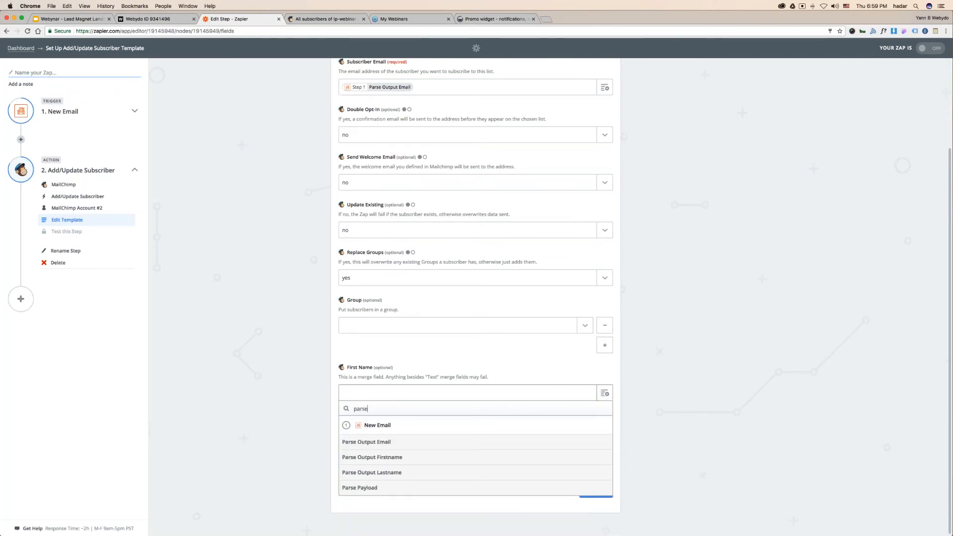
{"action": "left_click", "coordinate": [366, 458]}
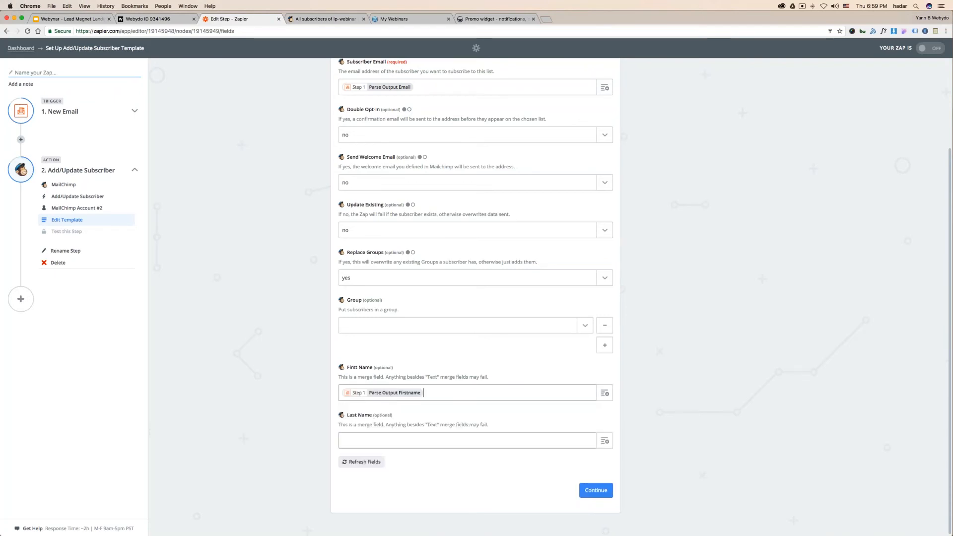
{"action": "left_click", "coordinate": [604, 441]}
{"action": "type", "text": "parse"}
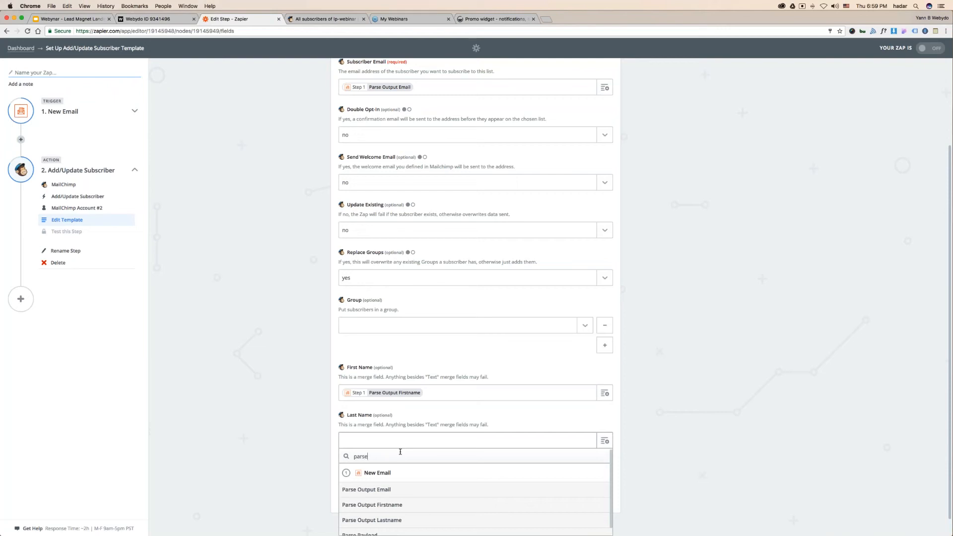
{"action": "left_click", "coordinate": [387, 520]}
{"action": "left_click", "coordinate": [595, 490]}
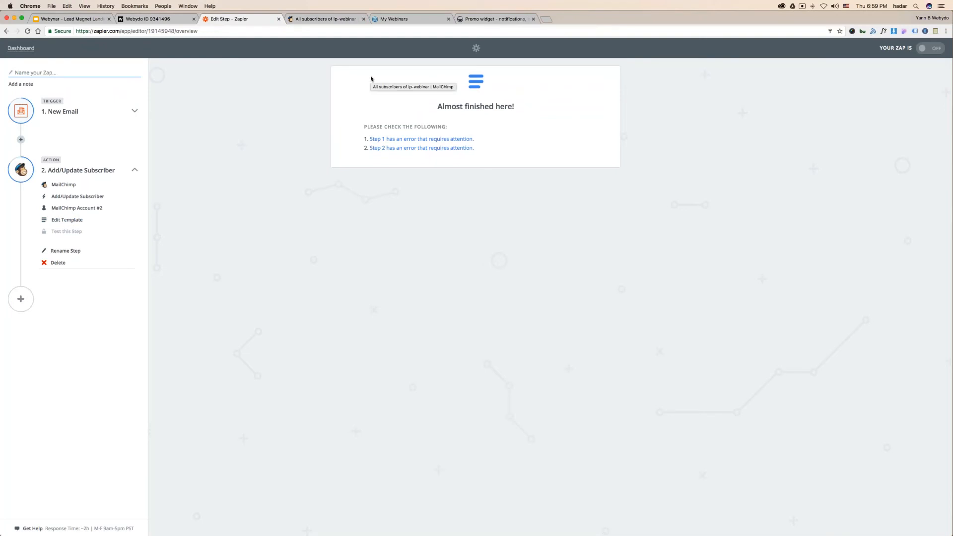
- Revisit the Email Parser trigger, keeping New Email, the account and mailbox, and retest it successfully
{"action": "left_click_drag", "start_coordinate": [377, 127], "coordinate": [431, 127]}
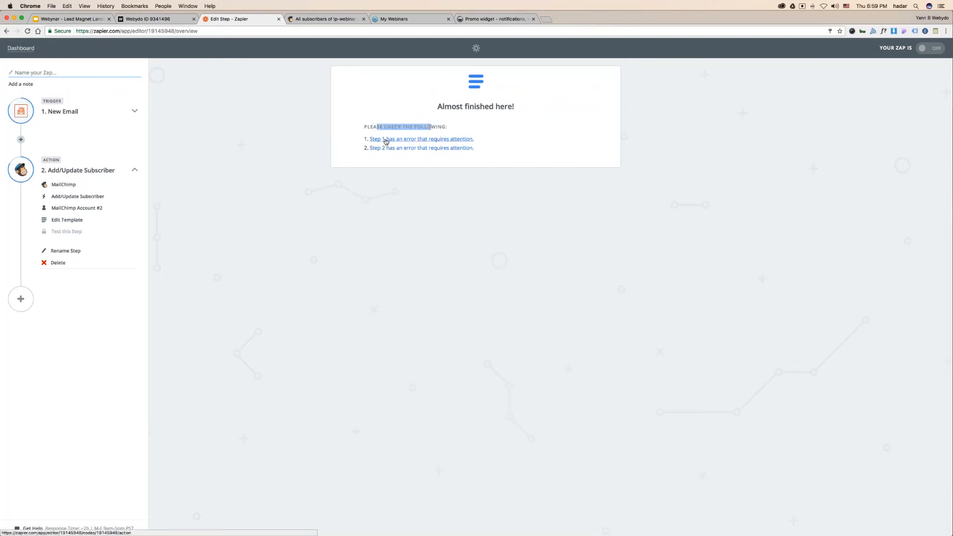
{"action": "left_click", "coordinate": [386, 140]}
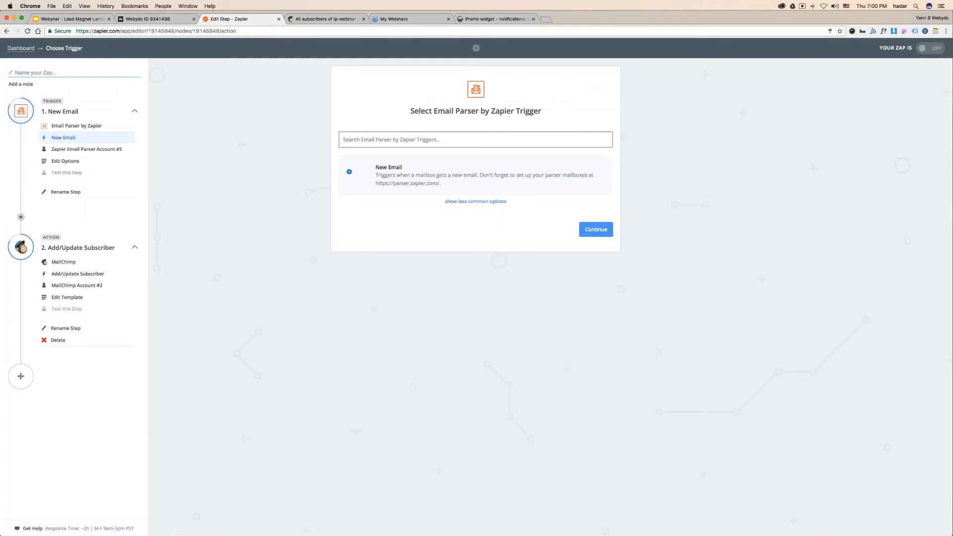
{"action": "left_click", "coordinate": [594, 235]}
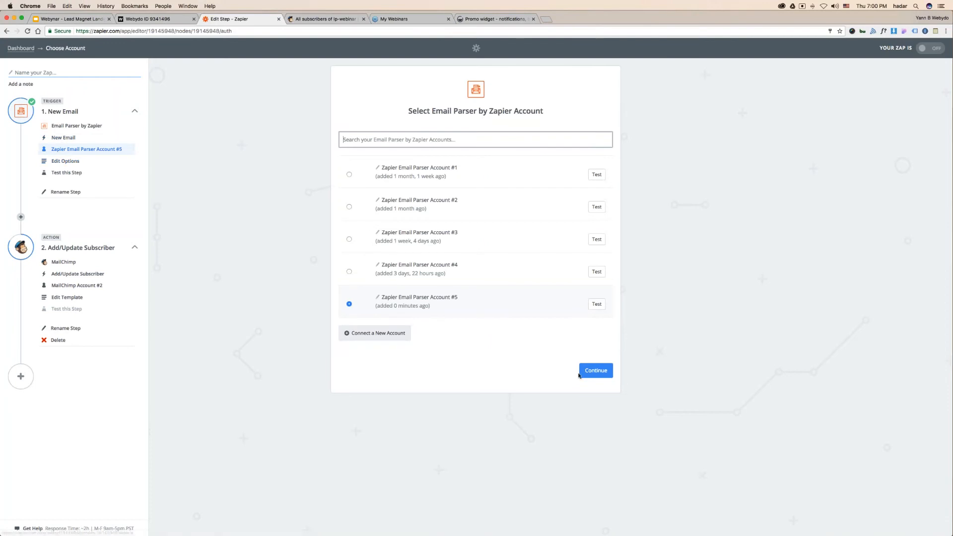
{"action": "left_click", "coordinate": [592, 373]}
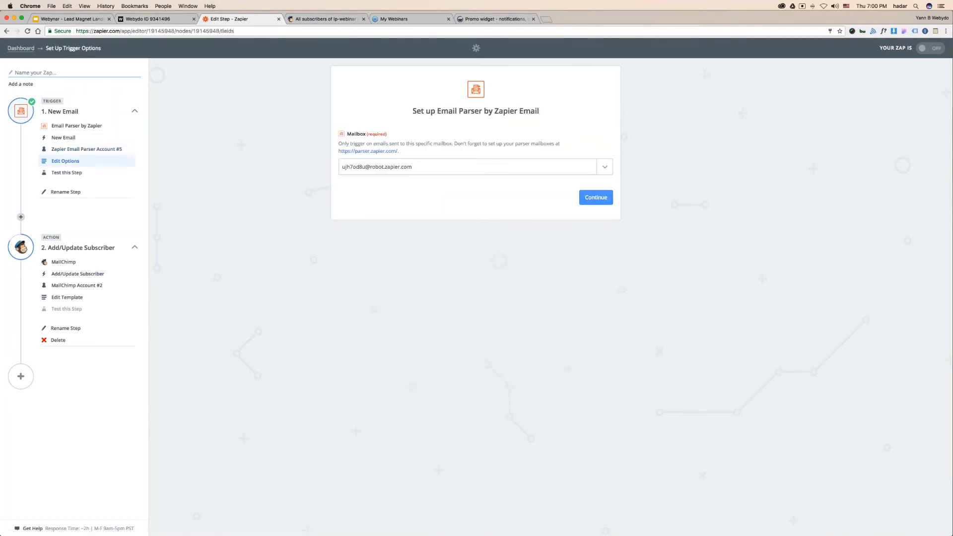
{"action": "left_click", "coordinate": [590, 200]}
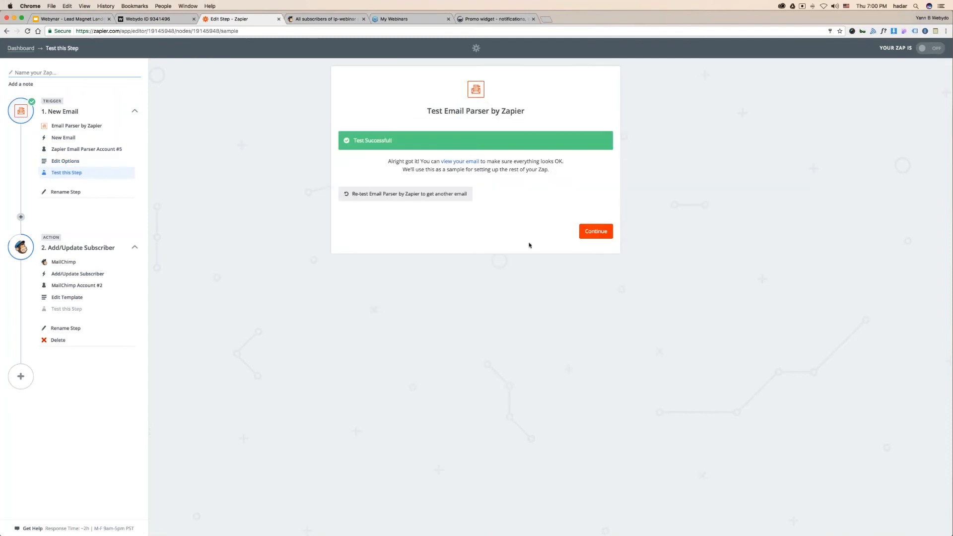
{"action": "left_click", "coordinate": [602, 236]}
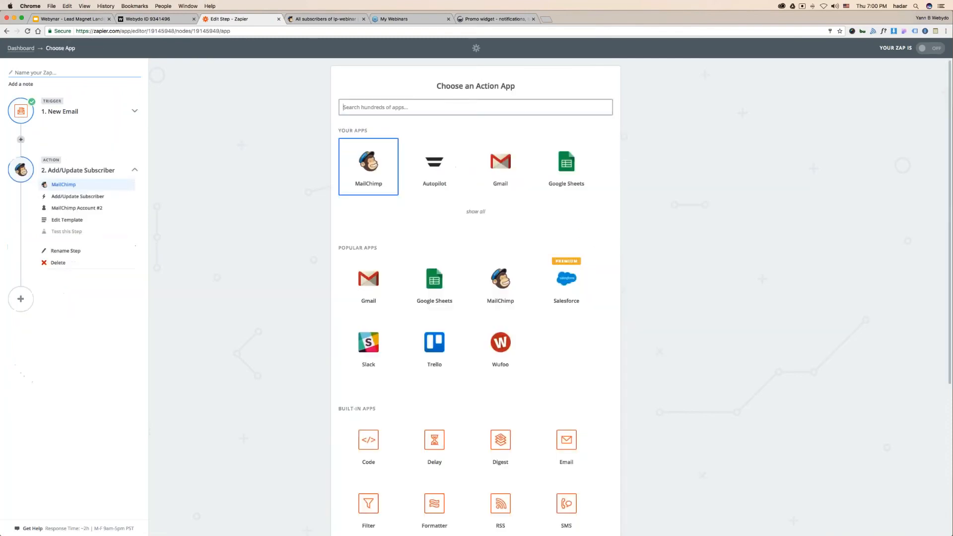
- Reconfirm the MailChimp Add/Update Subscriber action, account and subscriber field mappings
{"action": "left_click", "coordinate": [380, 173]}
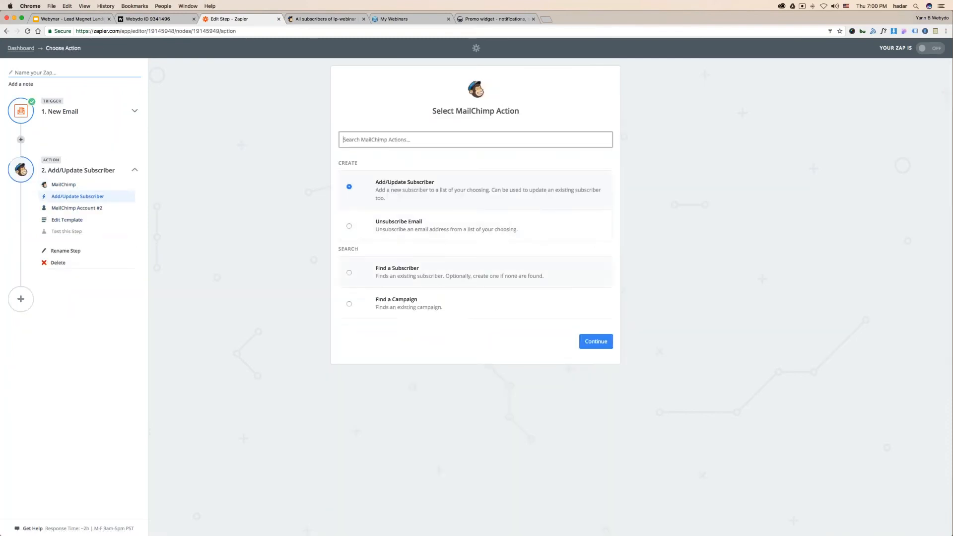
{"action": "left_click", "coordinate": [592, 342]}
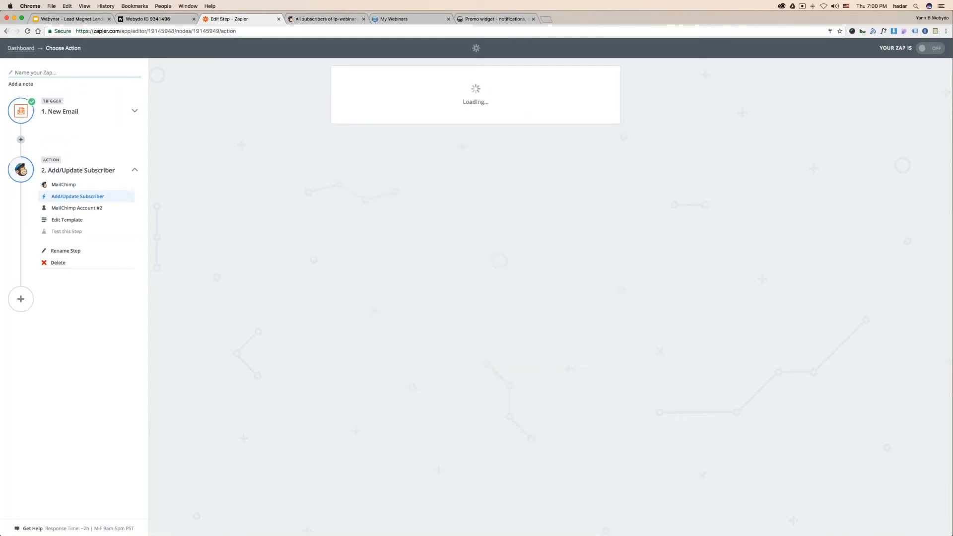
{"action": "left_click", "coordinate": [595, 273]}
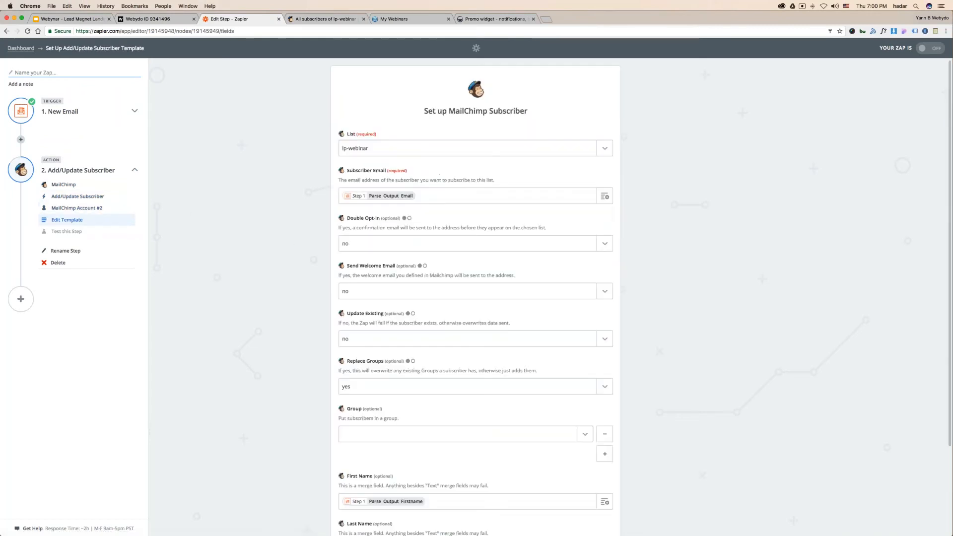
{"action": "scroll", "coordinate": [287, 292], "scroll_direction": "down", "scroll_amount": 3}
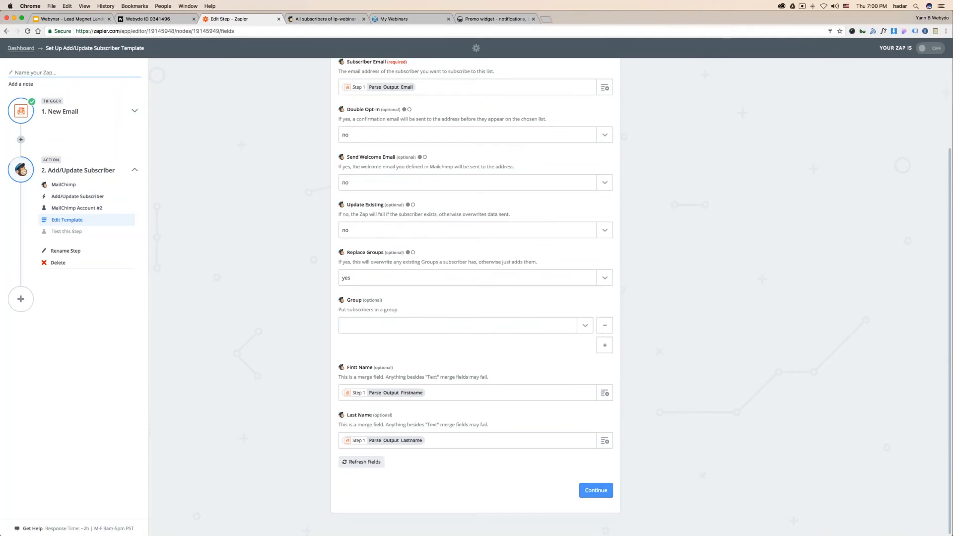
{"action": "left_click", "coordinate": [591, 490]}
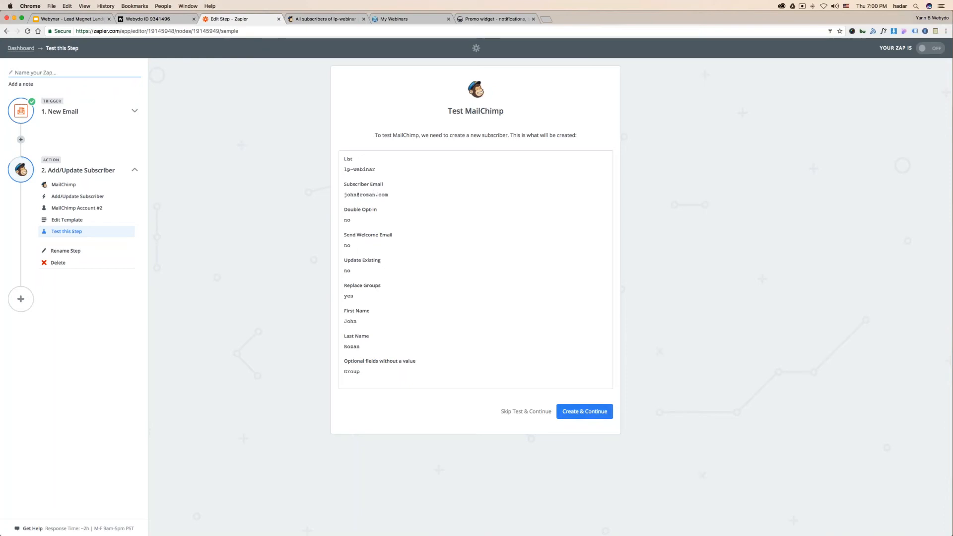
- Create a MailChimp test subscriber, review its details, and reload the Lp-Webinar contacts to check
{"action": "left_click", "coordinate": [573, 412]}
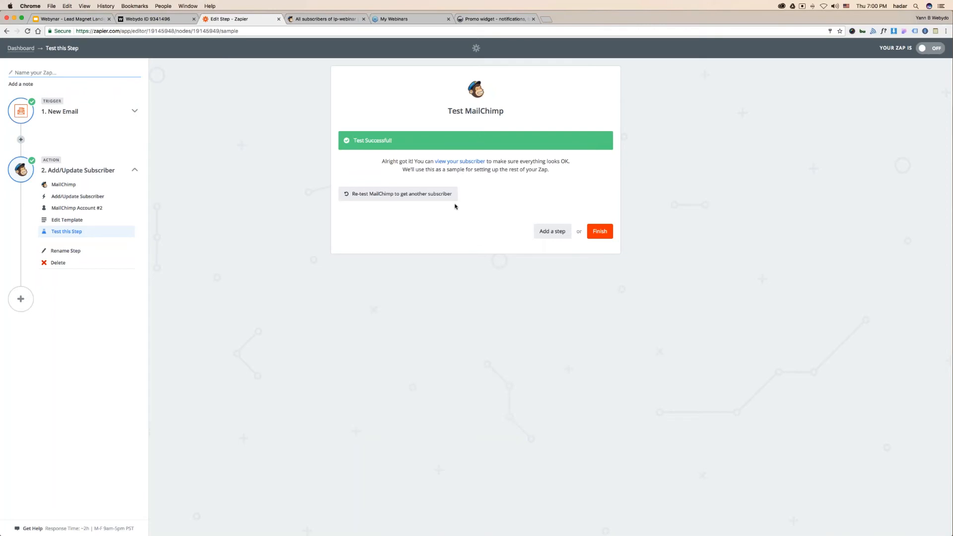
{"action": "left_click", "coordinate": [460, 162]}
{"action": "left_click_drag", "start_coordinate": [378, 263], "coordinate": [376, 288]}
{"action": "left_click", "coordinate": [523, 330]}
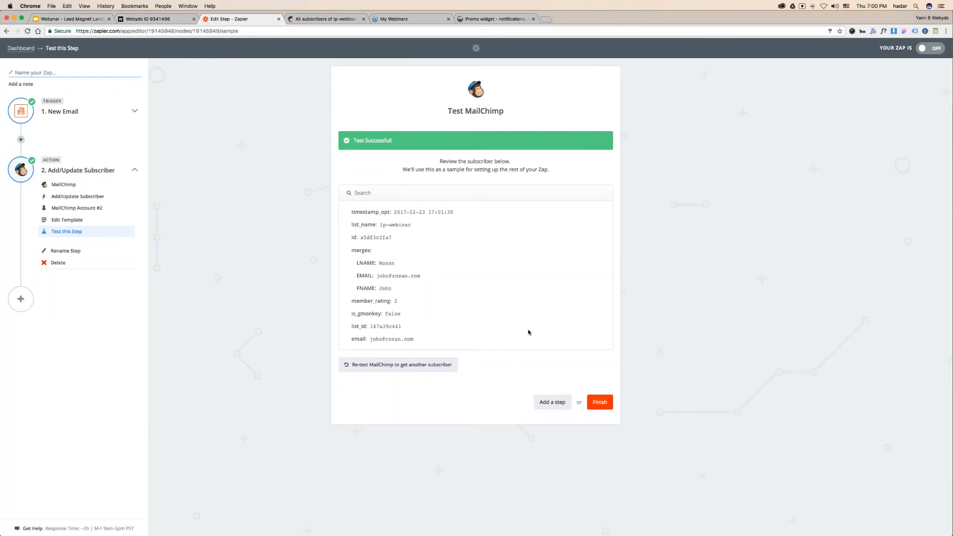
{"action": "left_click", "coordinate": [310, 19]}
{"action": "left_click", "coordinate": [317, 31]}
{"action": "key", "text": "Return"}
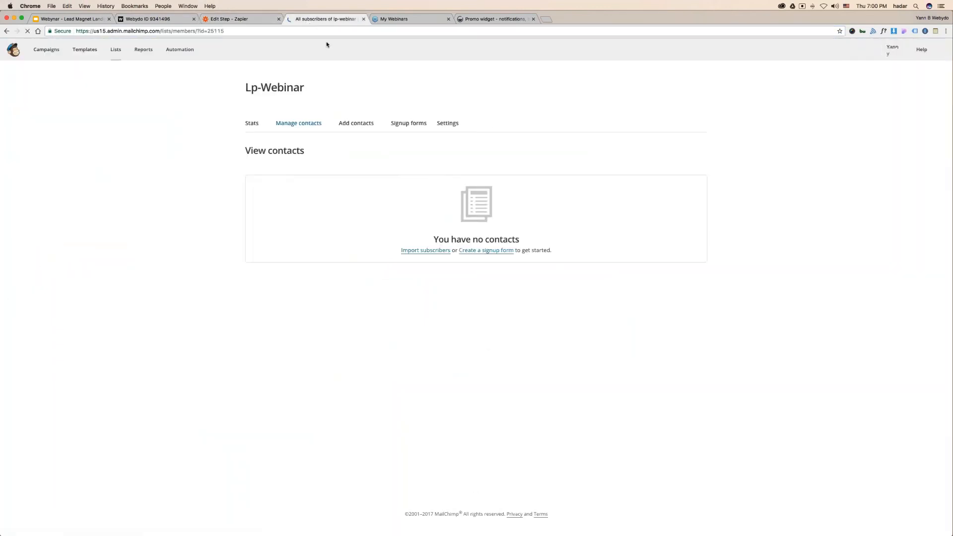
{"action": "left_click", "coordinate": [233, 19]}
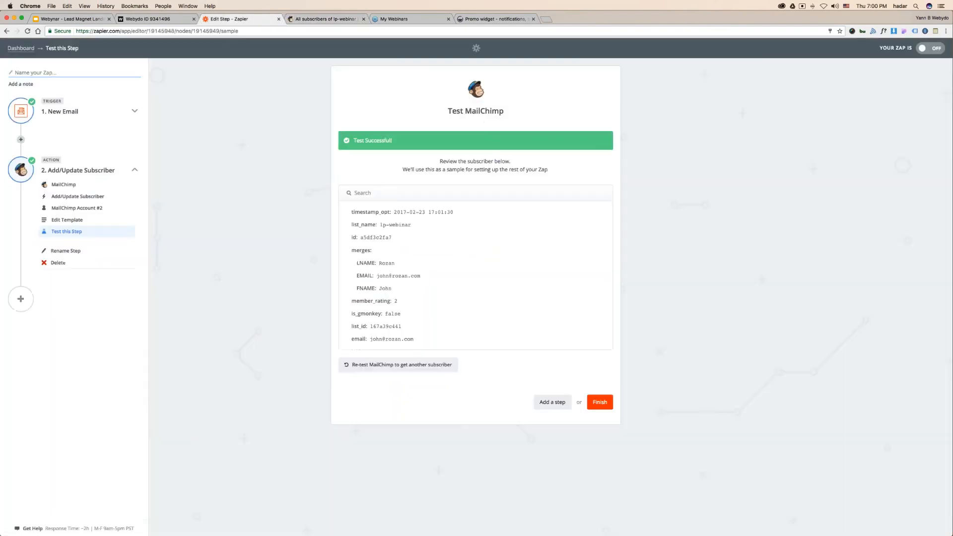
- Name the Zap 'lp-mailchimp', turn it on, and view it on the dashboard
{"action": "left_click", "coordinate": [603, 404]}
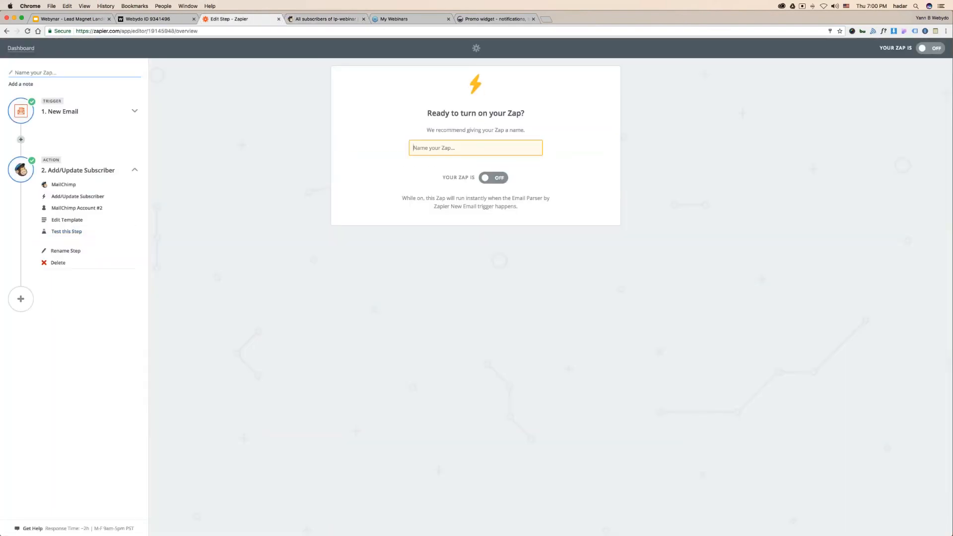
{"action": "type", "text": "lp-"}
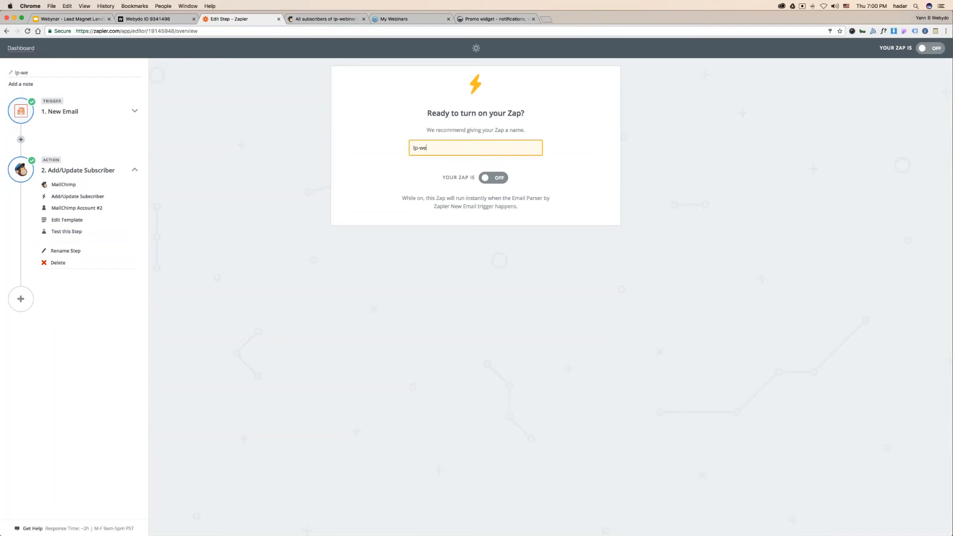
{"action": "type", "text": "mailchimp"}
{"action": "left_click", "coordinate": [499, 178]}
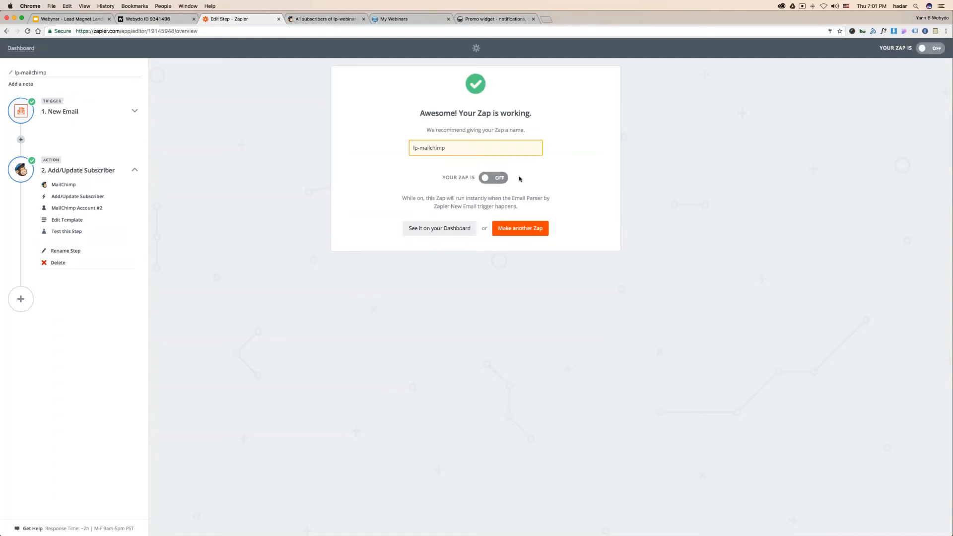
{"action": "left_click", "coordinate": [457, 227]}
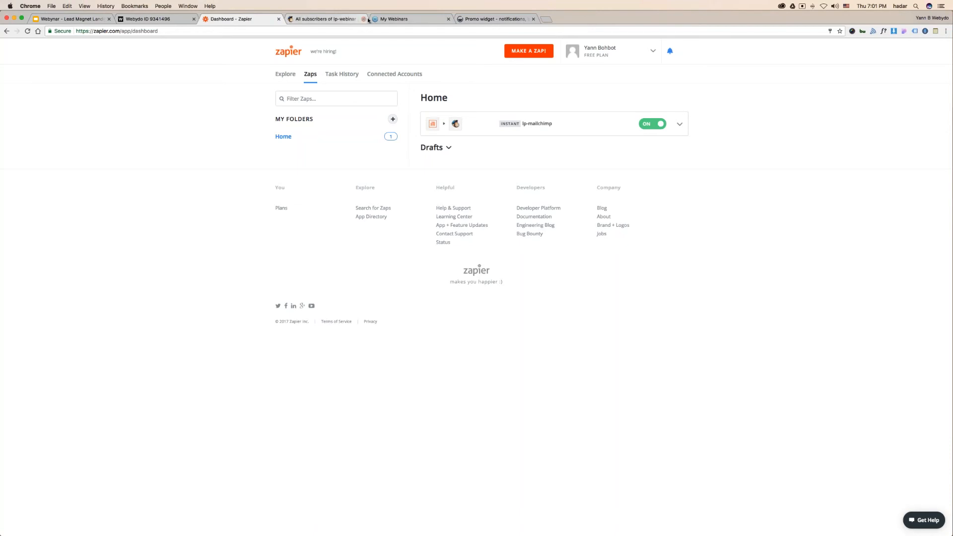
- Reload MailChimp's Lp-Webinar contacts, return to Webydo, and close the Zapier dashboard and promo widget tabs
{"action": "left_click", "coordinate": [323, 19]}
{"action": "key", "text": "super+l"}
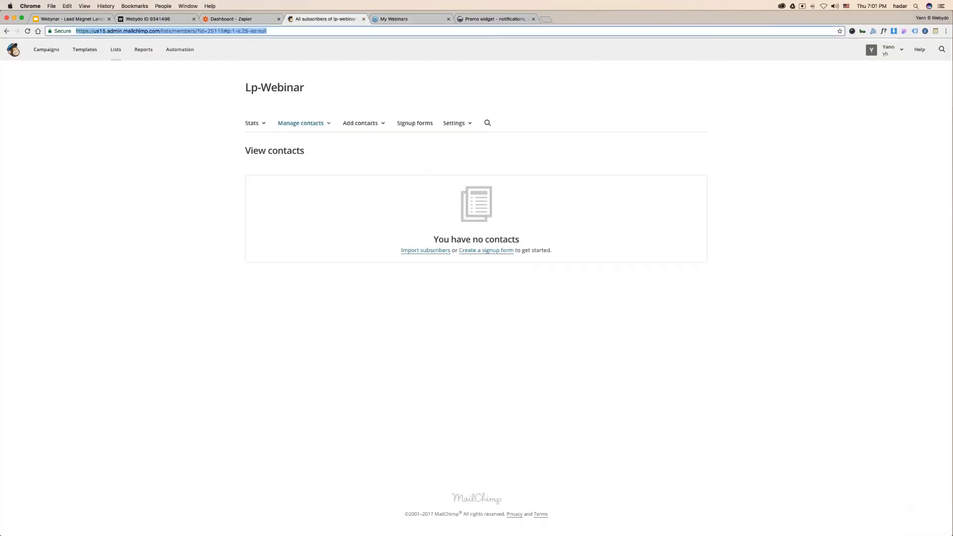
{"action": "key", "text": "Return"}
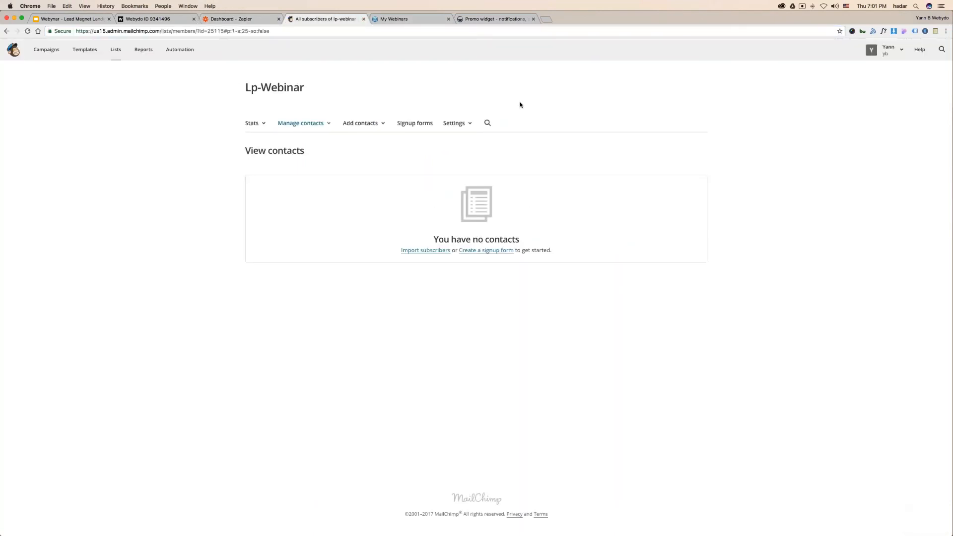
{"action": "left_click", "coordinate": [179, 19]}
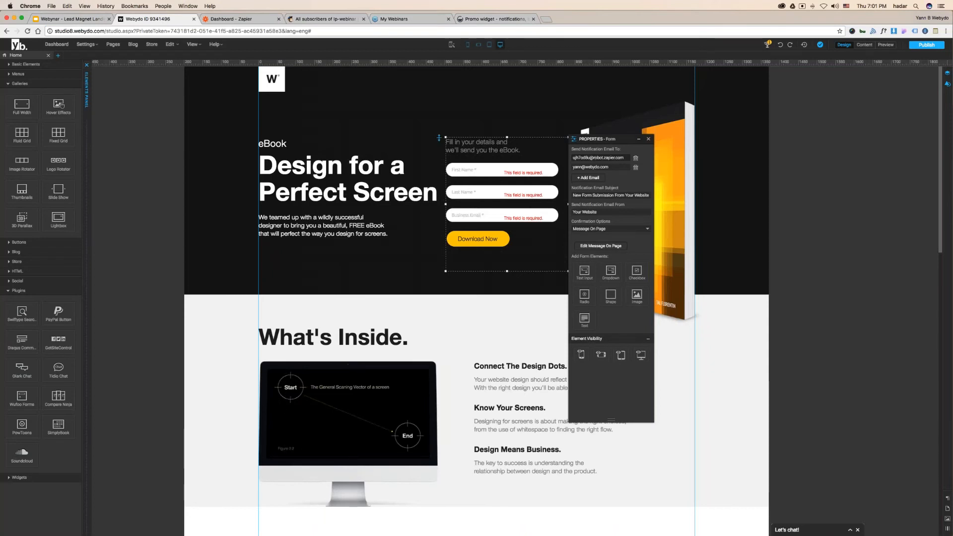
{"action": "key", "text": "ctrl+Up"}
{"action": "key", "text": "ctrl+Up"}
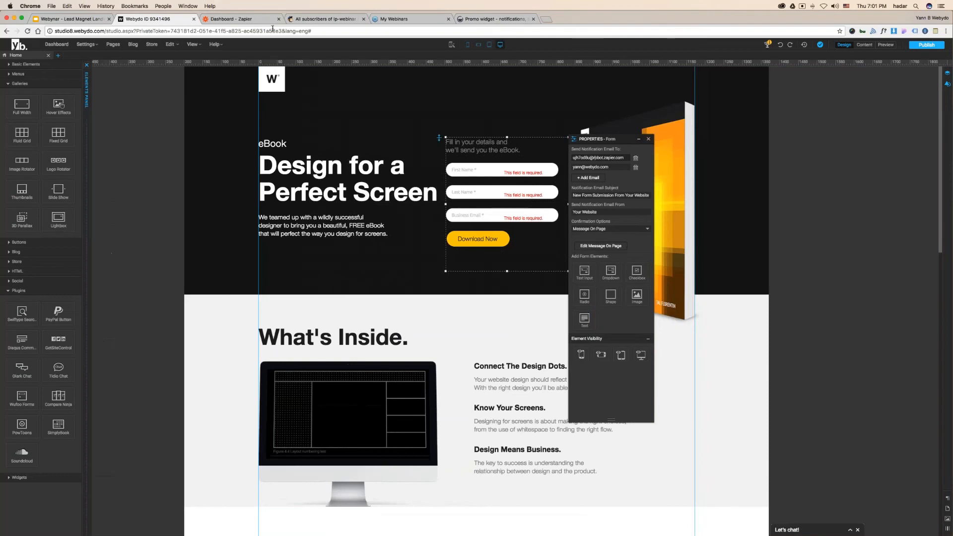
{"action": "left_click", "coordinate": [317, 19]}
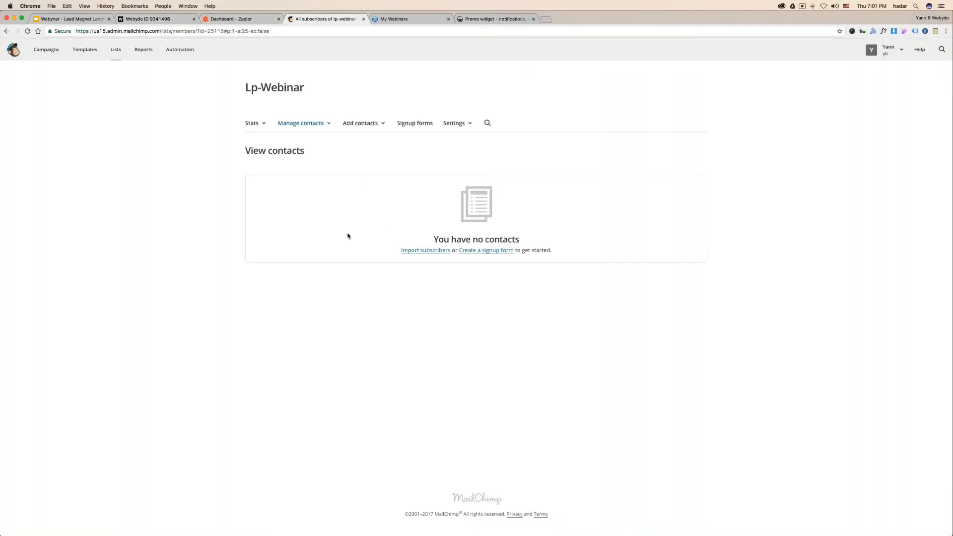
{"action": "left_click", "coordinate": [148, 18]}
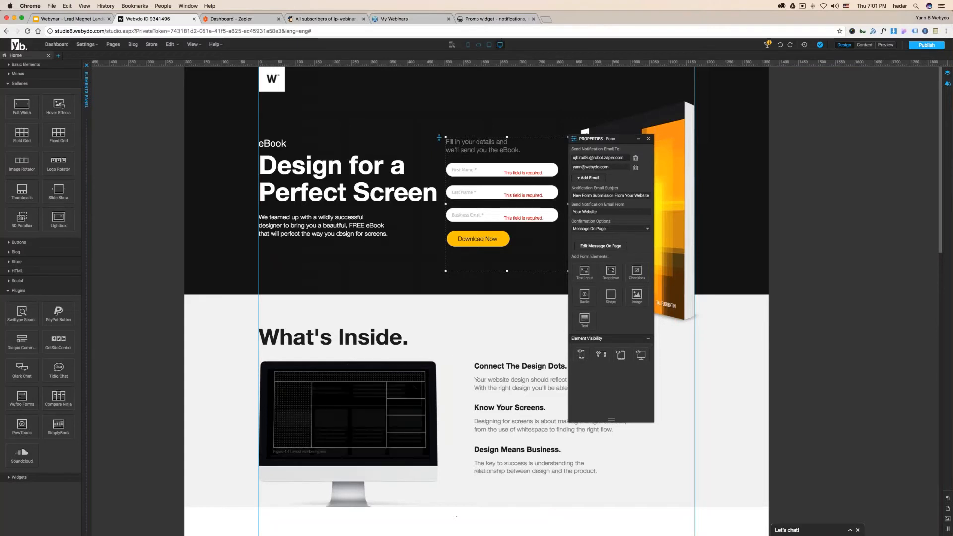
{"action": "left_click", "coordinate": [279, 19]}
{"action": "left_click", "coordinate": [449, 18]}
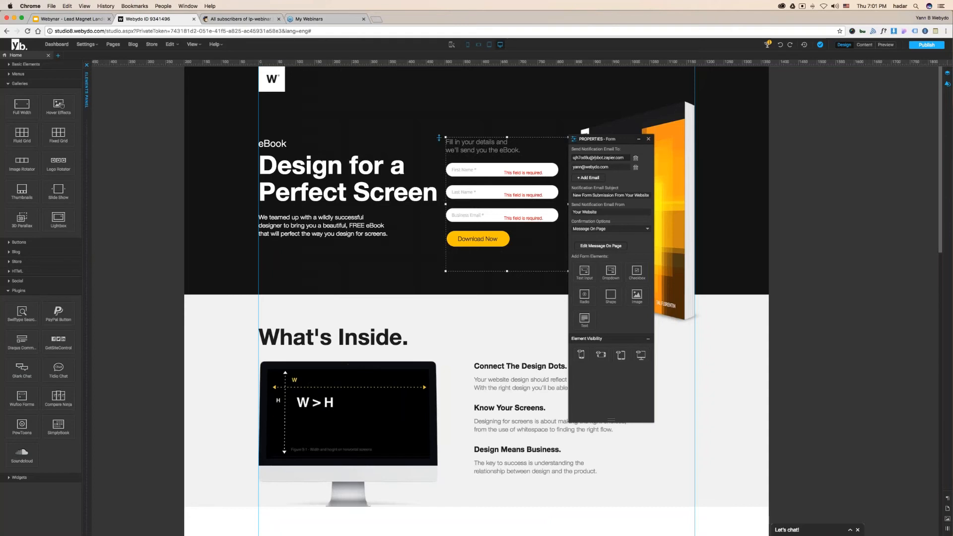
- Switch to the 'All subscribers of lp-webinar' MailChimp tab
{"action": "left_click", "coordinate": [234, 22]}
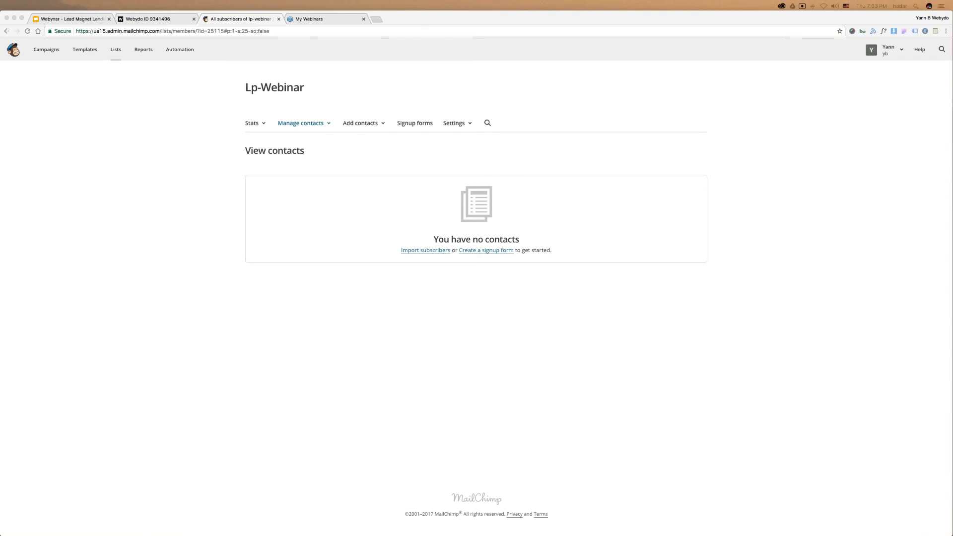
- Reload the Lp-Webinar contacts page so the one Zapier-sourced subscriber shows as subscribed
{"action": "left_click", "coordinate": [183, 30]}
{"action": "key", "text": "Return"}
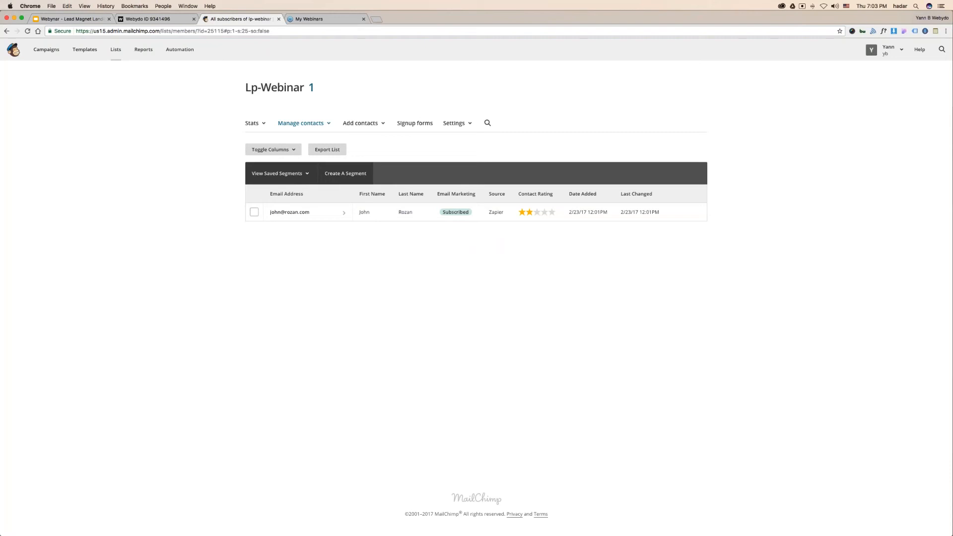
{"action": "key", "text": "super+Tab"}
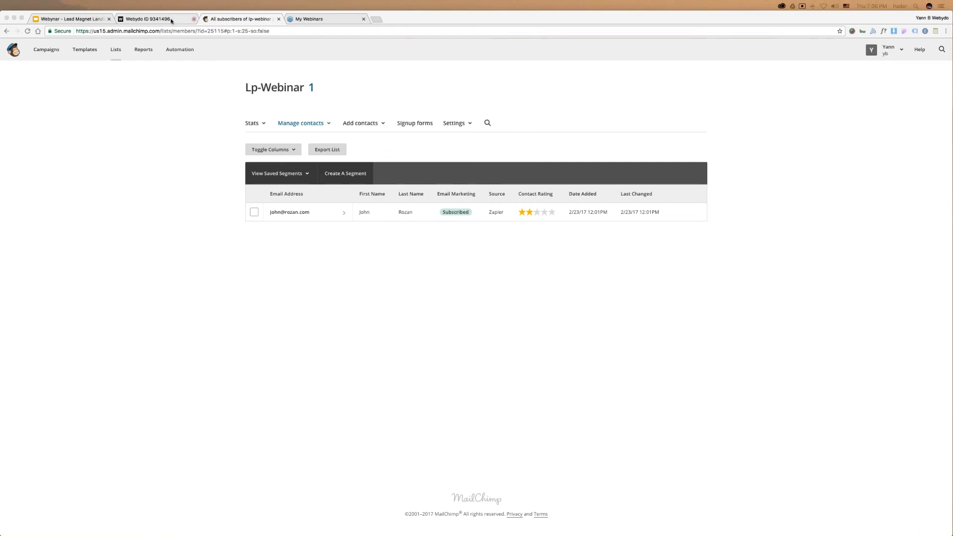
{"action": "left_click", "coordinate": [155, 20]}
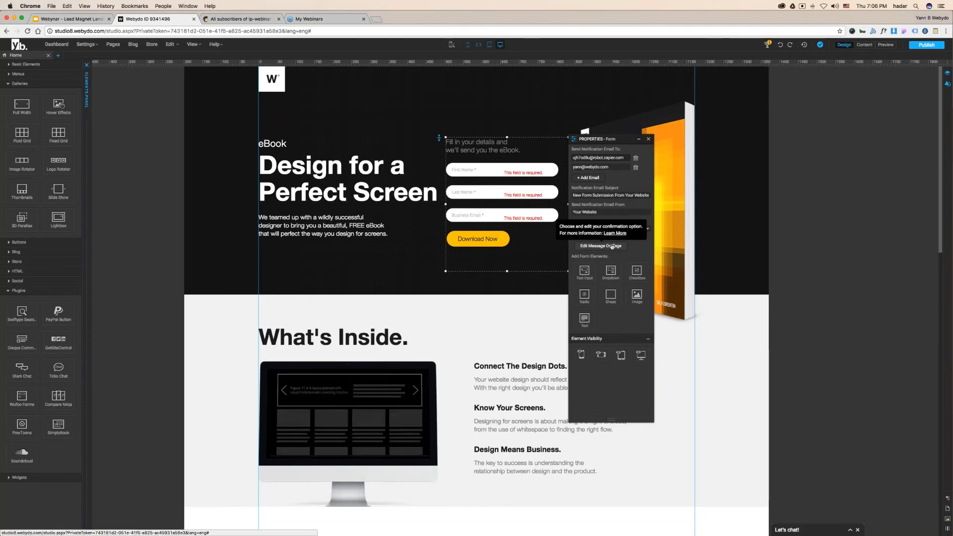
{"action": "left_click", "coordinate": [642, 229]}
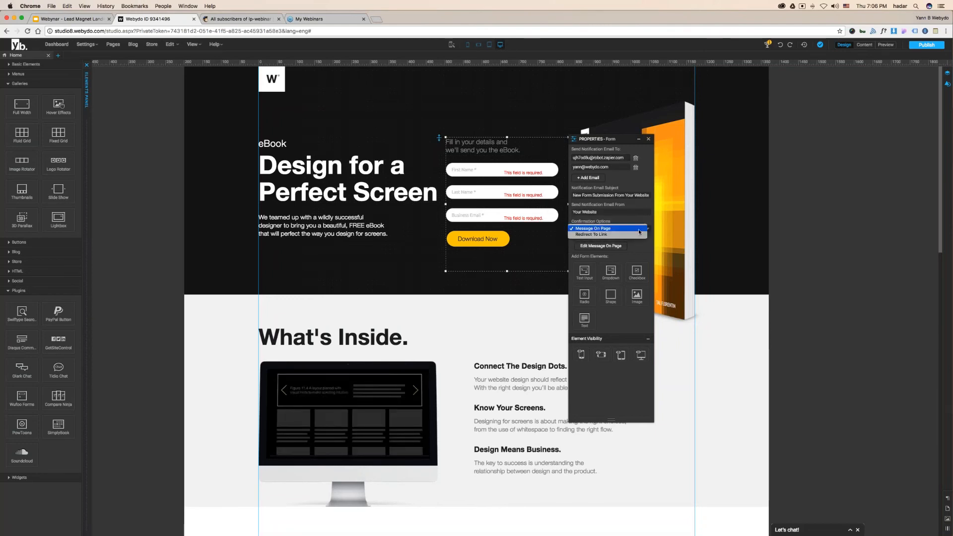
{"action": "left_click", "coordinate": [627, 244]}
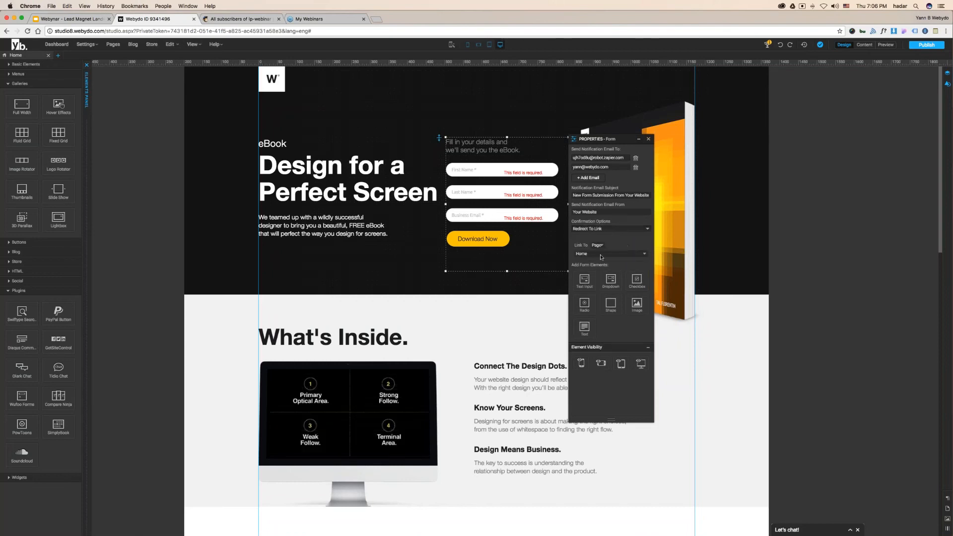
{"action": "left_click", "coordinate": [601, 246]}
{"action": "left_click", "coordinate": [602, 251]}
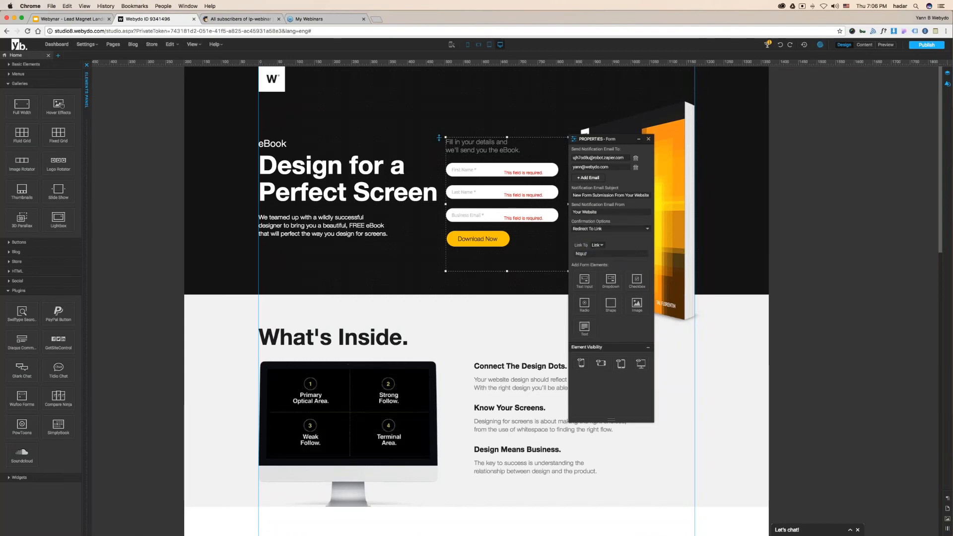
{"action": "triple_click", "coordinate": [577, 252]}
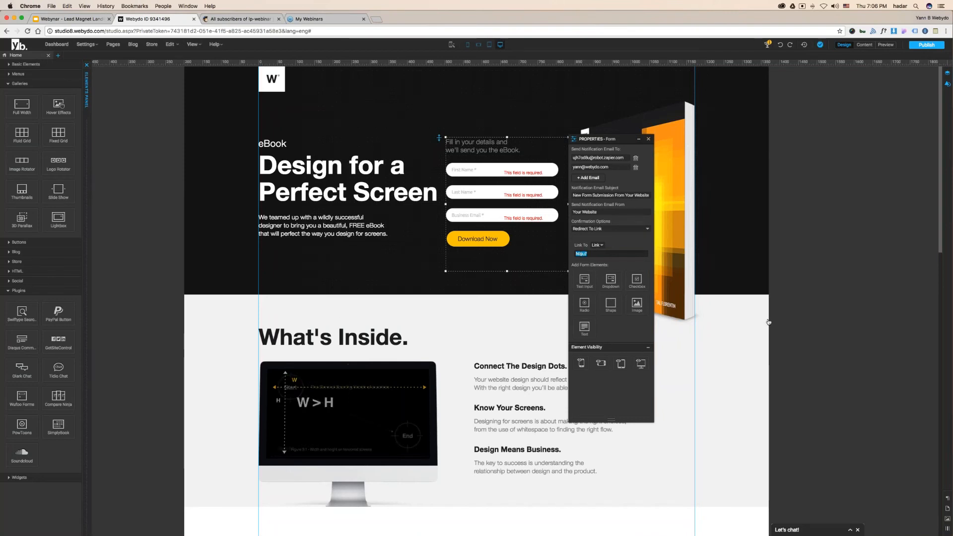
{"action": "key", "text": "super+Tab"}
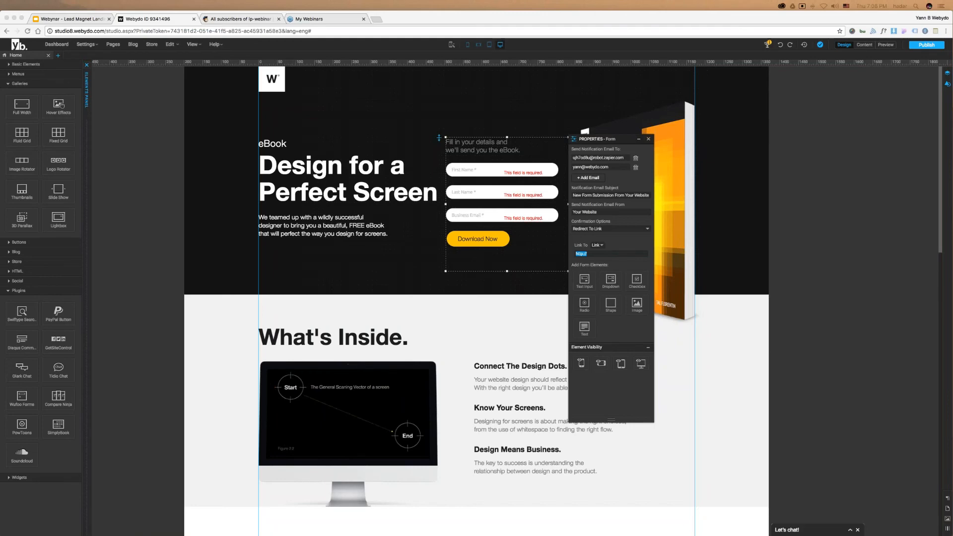
- Reload the MailChimp subscribers list, then advance the slides to the Opengraph slide
{"action": "left_click", "coordinate": [210, 19]}
{"action": "key", "text": "Return"}
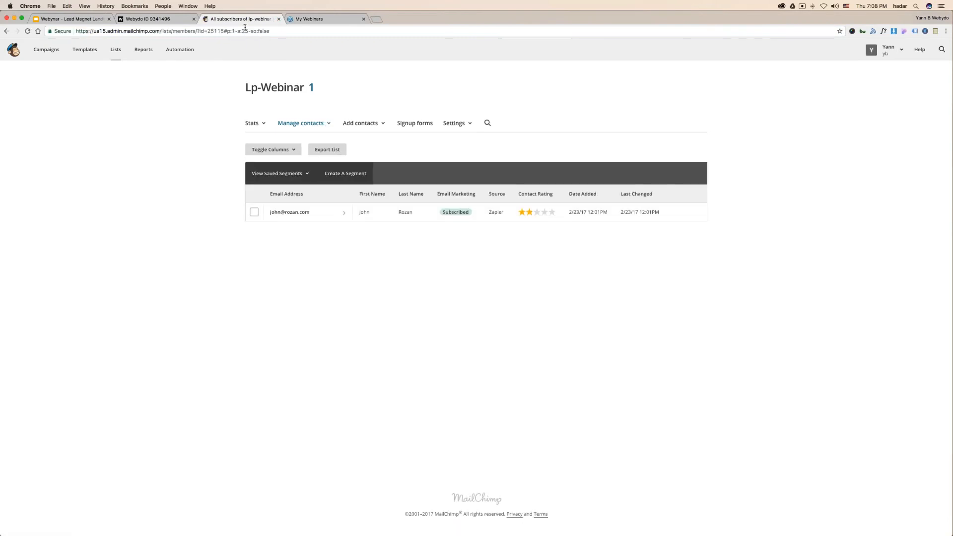
{"action": "left_click", "coordinate": [75, 19]}
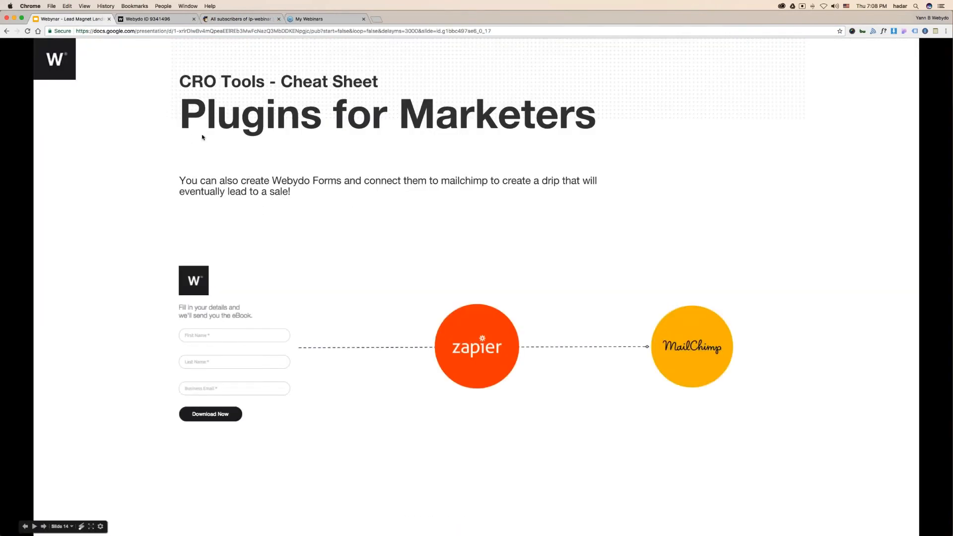
{"action": "left_click", "coordinate": [202, 137]}
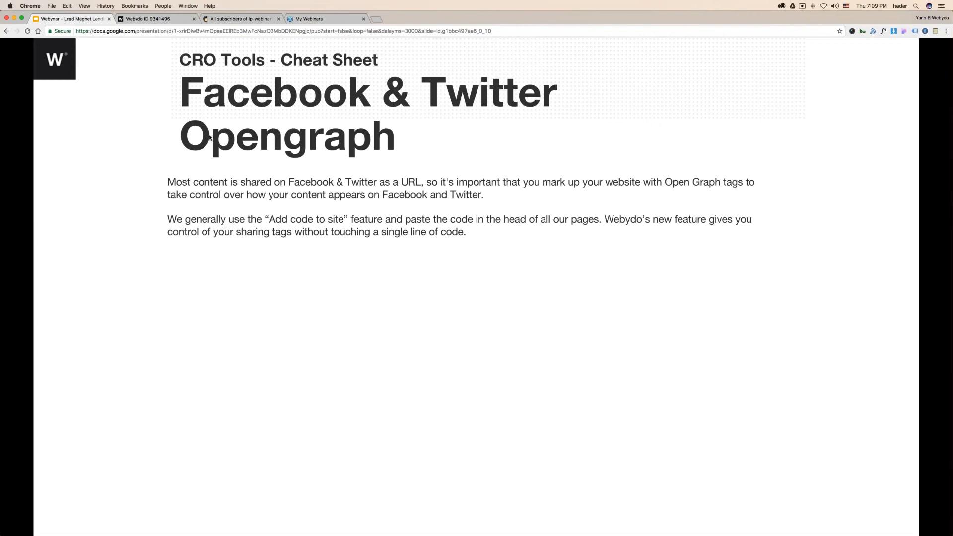
- Publish the site and bring the live eBook landing page window forward
{"action": "left_click", "coordinate": [149, 19]}
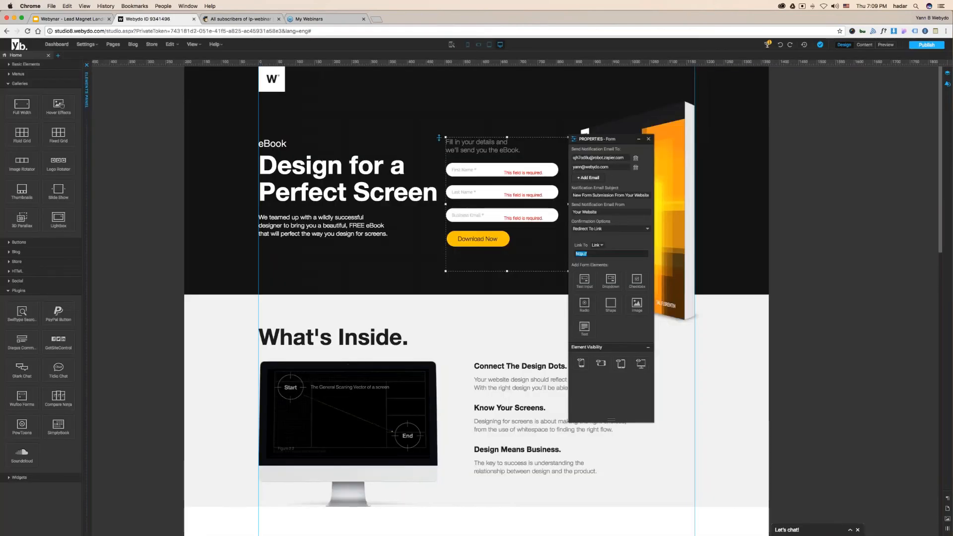
{"action": "left_click", "coordinate": [926, 45]}
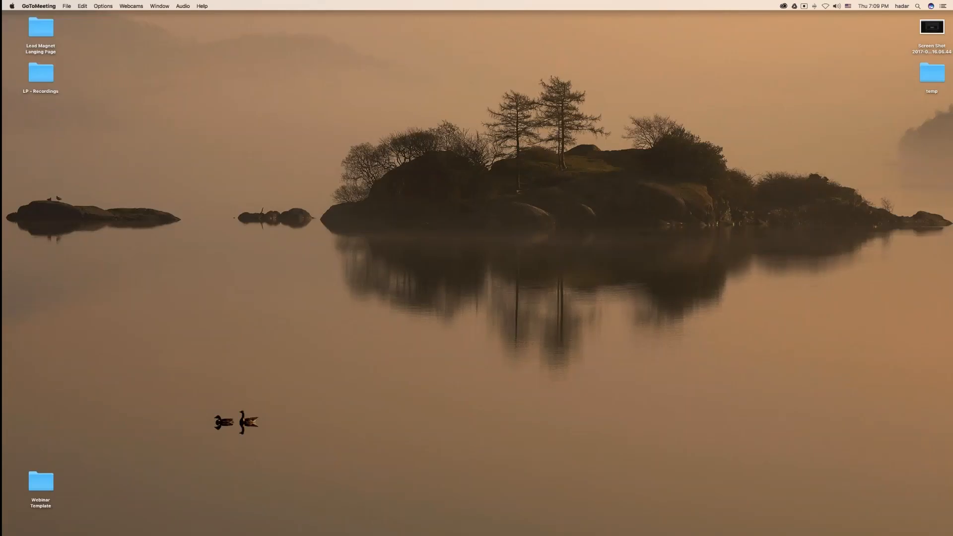
{"action": "right_click", "coordinate": [506, 527]}
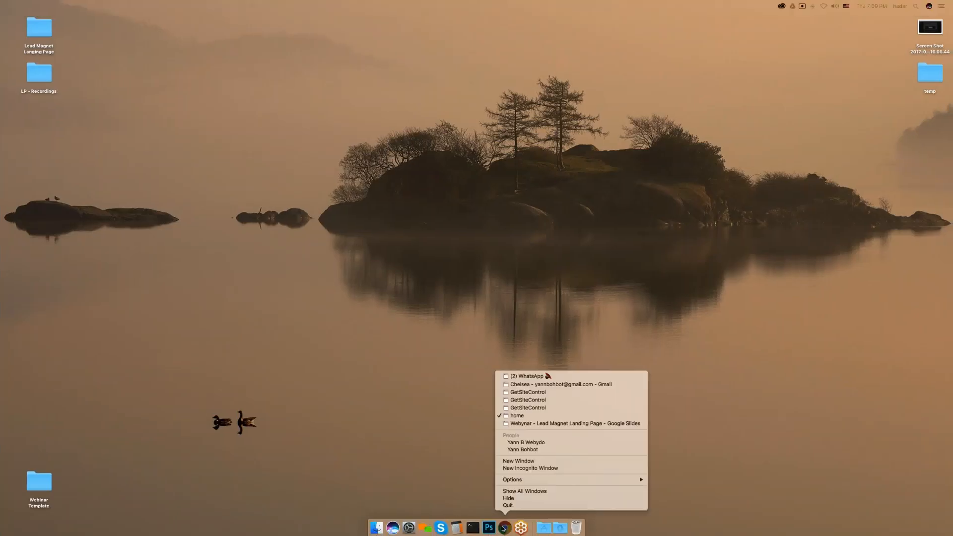
{"action": "left_click", "coordinate": [518, 442]}
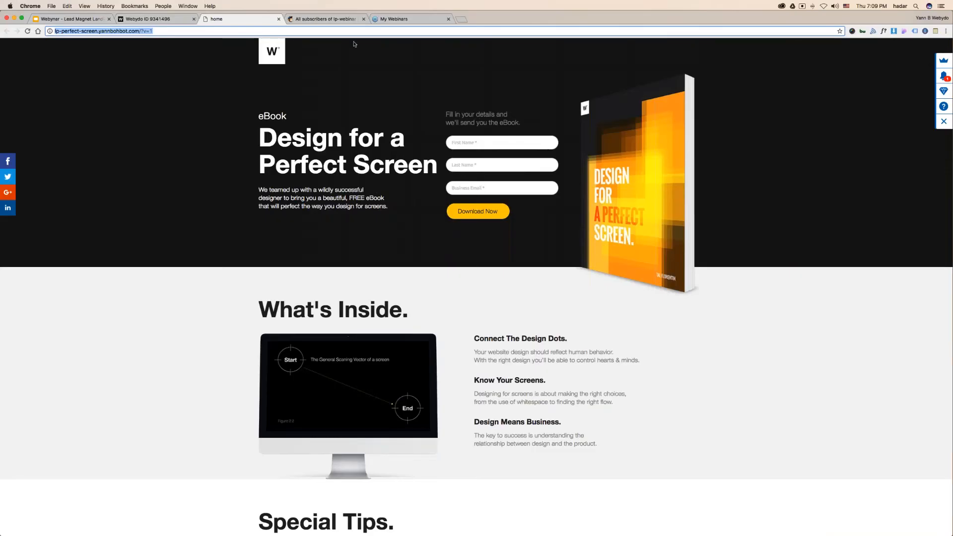
{"action": "key", "text": "ctrl+Up"}
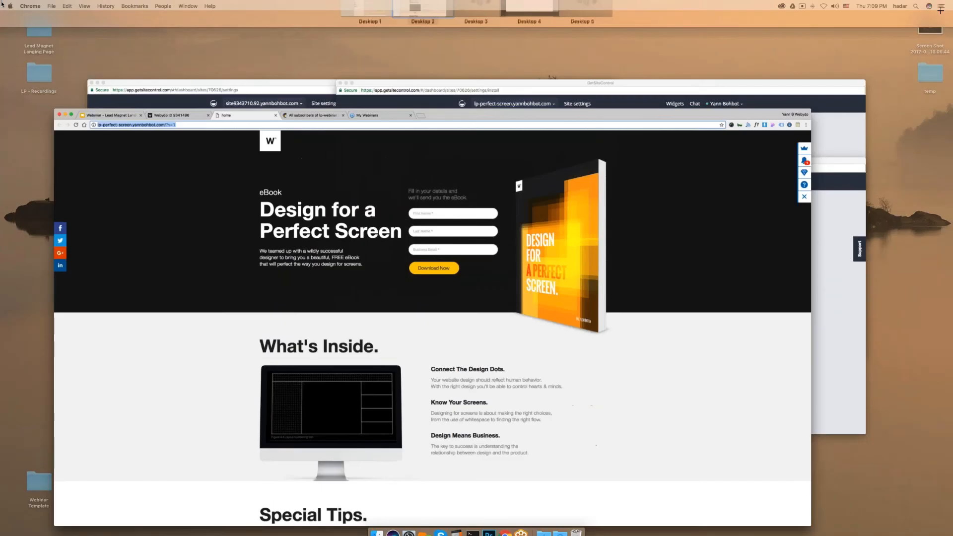
{"action": "left_click", "coordinate": [209, 92]}
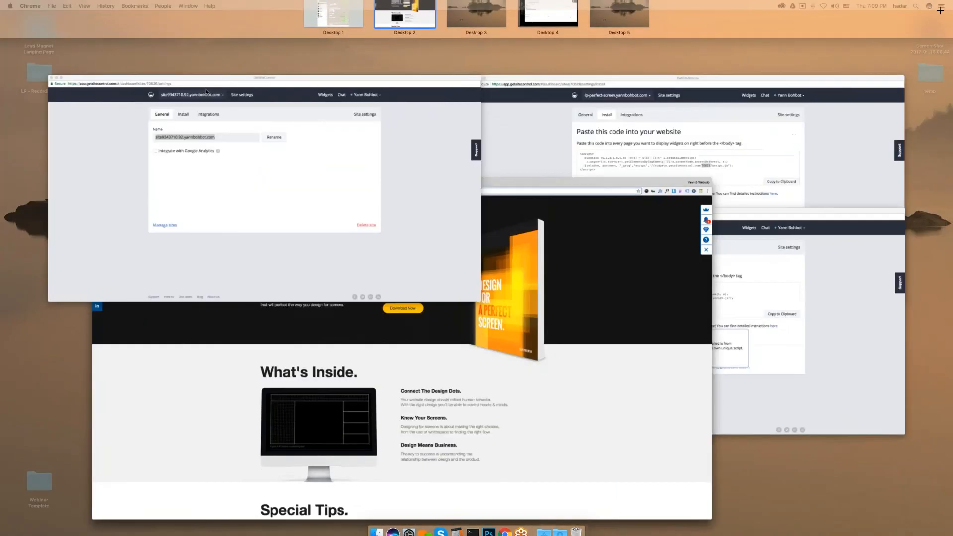
- Close the GetSiteControl window and bring up the other Chrome profile's window
{"action": "key", "text": "super+w"}
{"action": "mouse_move", "coordinate": [5, 3]}
{"action": "left_click", "coordinate": [343, 123]}
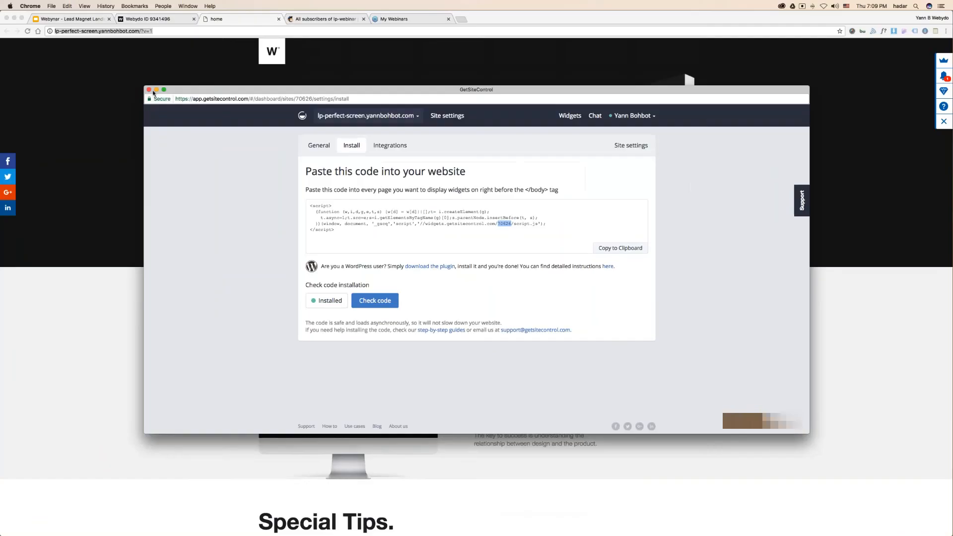
{"action": "key", "text": "ctrl+Up"}
{"action": "left_click", "coordinate": [436, 248]}
{"action": "key", "text": "ctrl+Up"}
{"action": "left_click", "coordinate": [149, 134]}
{"action": "key", "text": "super+w"}
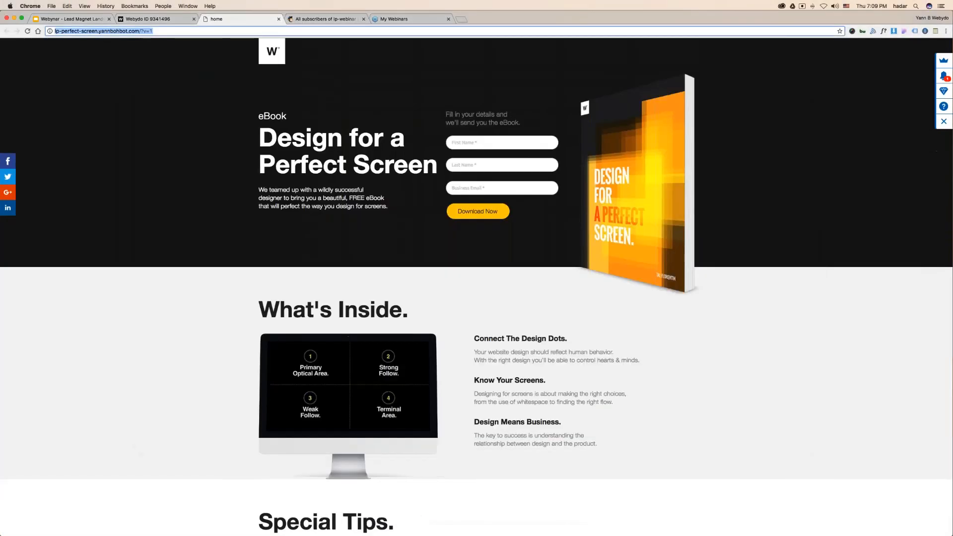
{"action": "mouse_move", "coordinate": [558, 529]}
{"action": "right_click", "coordinate": [509, 530]}
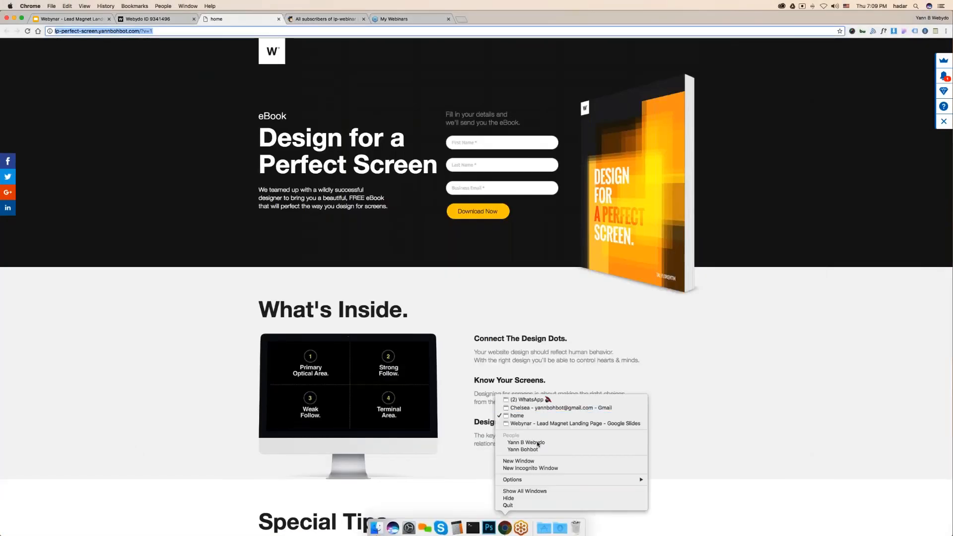
{"action": "left_click", "coordinate": [538, 446]}
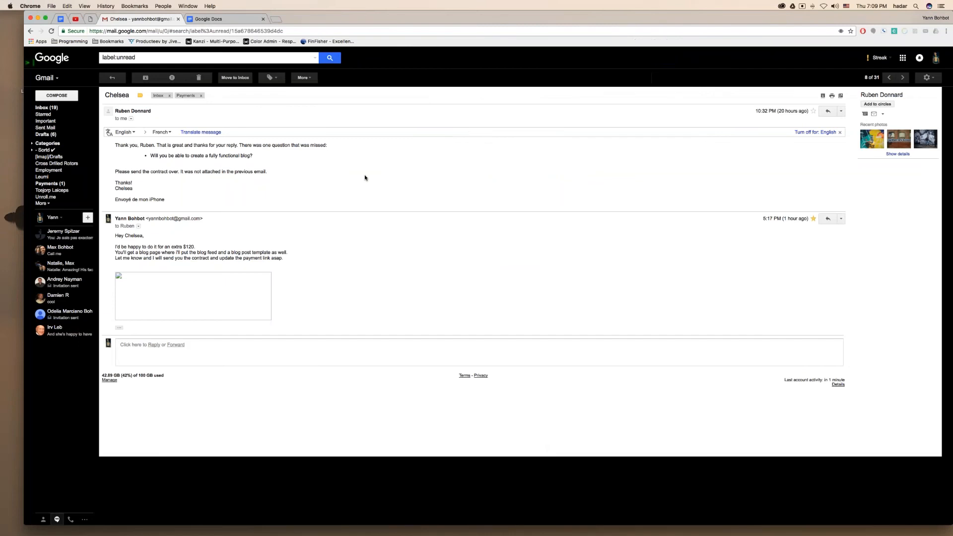
- Load the landing page URL in its own window and move it to Desktop 4
{"action": "left_click", "coordinate": [275, 19]}
{"action": "type", "text": "lp-perfect-screen.yannbohbot.com/?v=1"}
{"action": "key", "text": "Return"}
{"action": "left_click_drag", "start_coordinate": [279, 17], "coordinate": [285, 66]}
{"action": "key", "text": "ctrl+Up"}
{"action": "left_click_drag", "start_coordinate": [581, 251], "coordinate": [546, 29]}
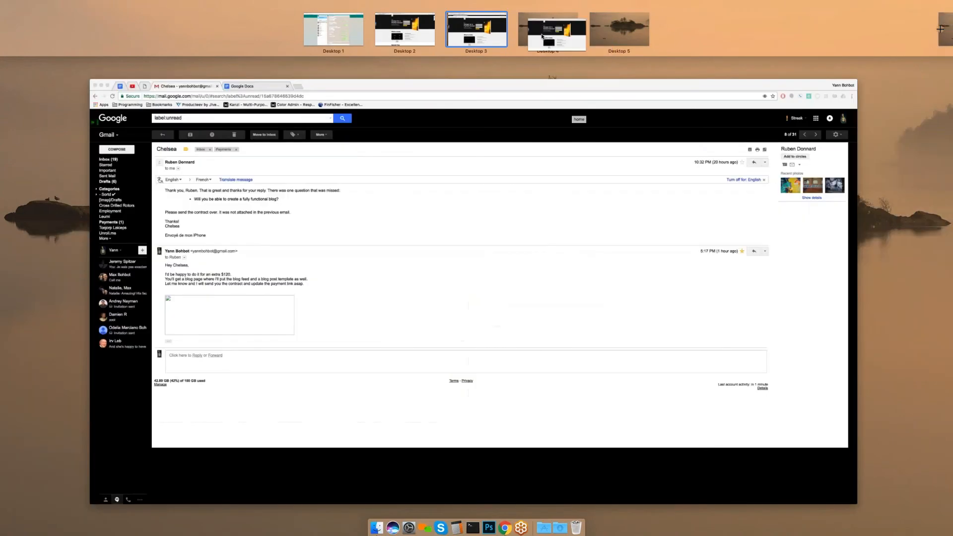
{"action": "left_click", "coordinate": [543, 36]}
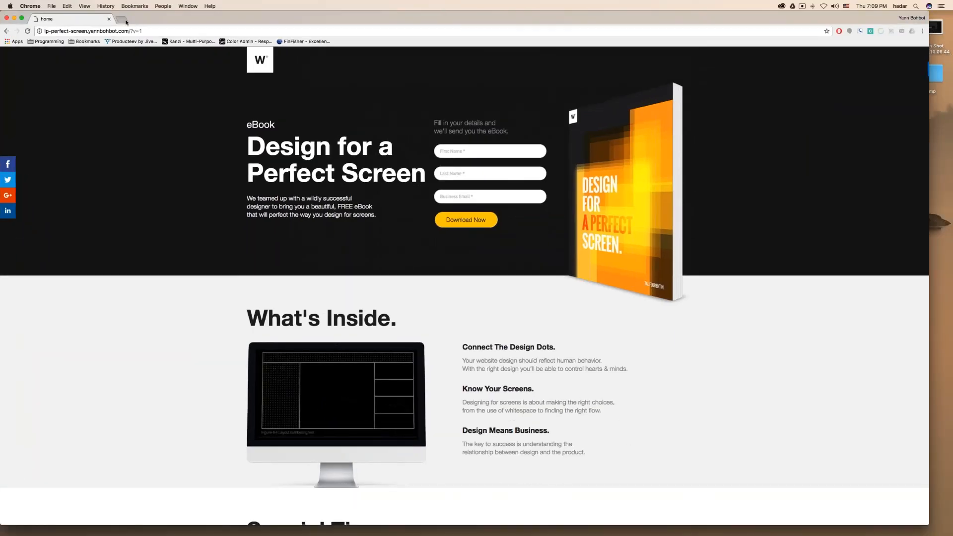
- Open Facebook and paste the landing page link into a new post to preview it
{"action": "left_click", "coordinate": [121, 18]}
{"action": "type", "text": "facebook"}
{"action": "key", "text": "Return"}
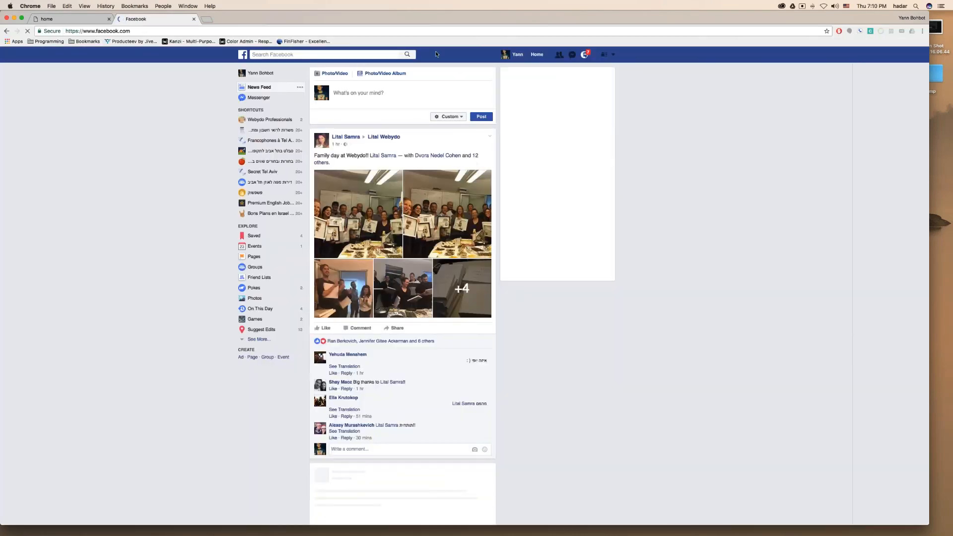
{"action": "left_click", "coordinate": [362, 96]}
{"action": "type", "text": "http://lp-perfect-screen.yannbohbot.com/?v=1"}
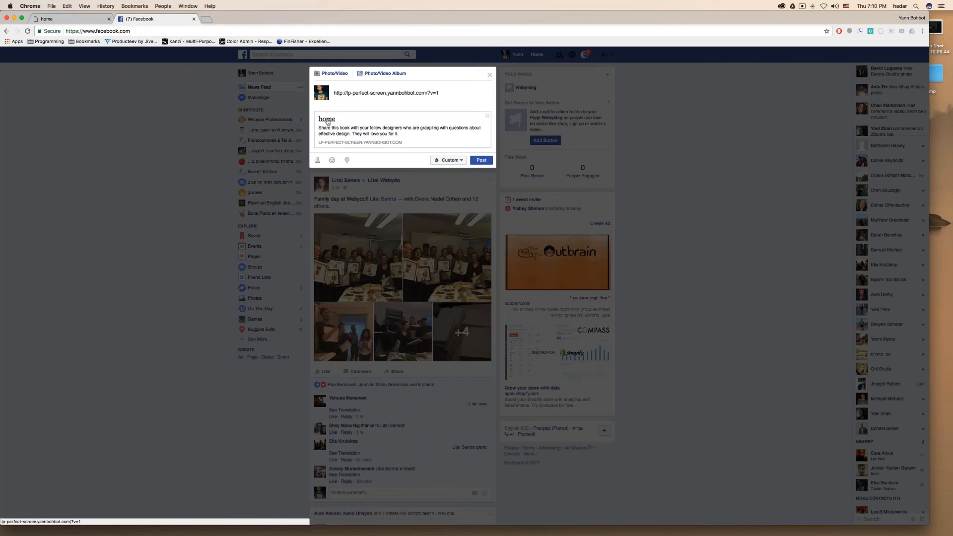
{"action": "key", "text": "ctrl+Left"}
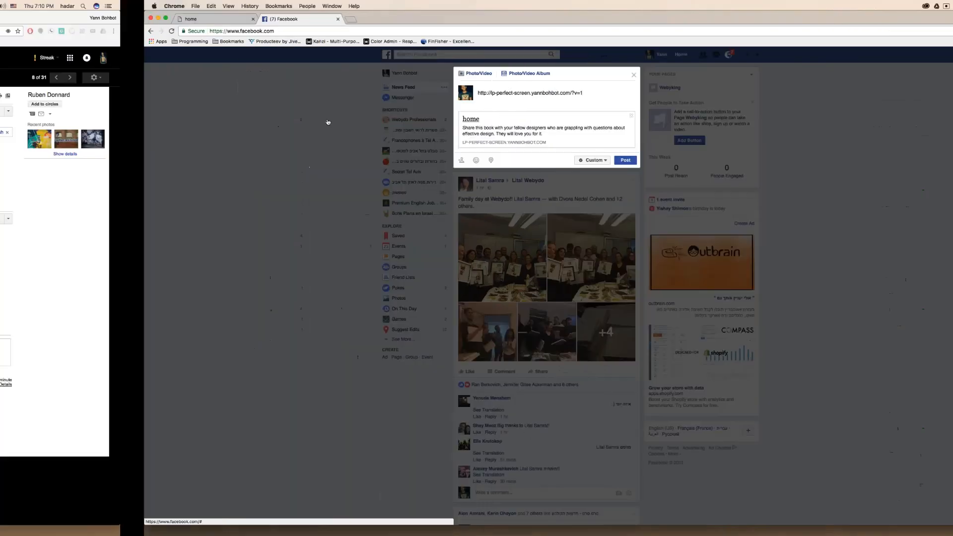
{"action": "key", "text": "ctrl+Left"}
{"action": "key", "text": "ctrl+Up"}
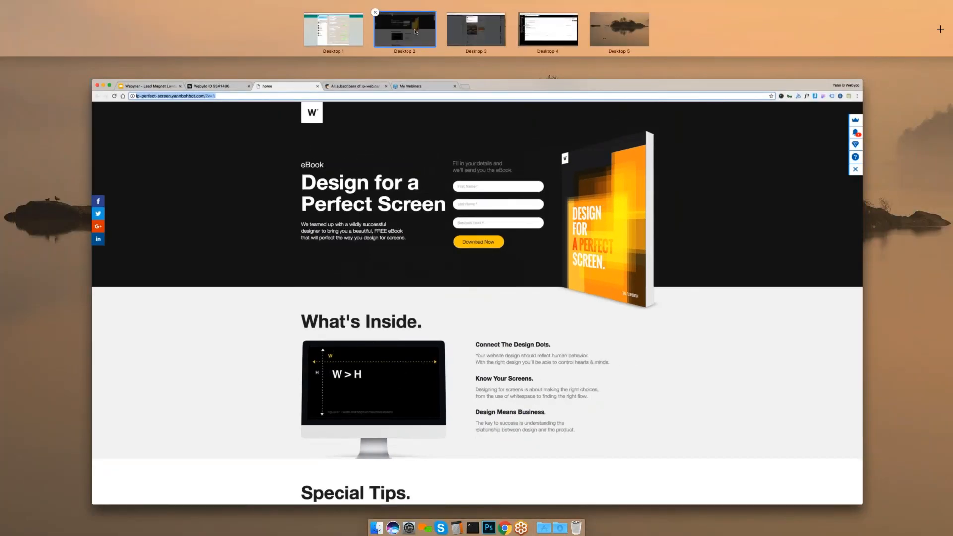
- Show the slide listing og:url, og:title, og:description and og:image tags
{"action": "left_click", "coordinate": [414, 51]}
{"action": "left_click", "coordinate": [74, 19]}
{"action": "left_click", "coordinate": [249, 173]}
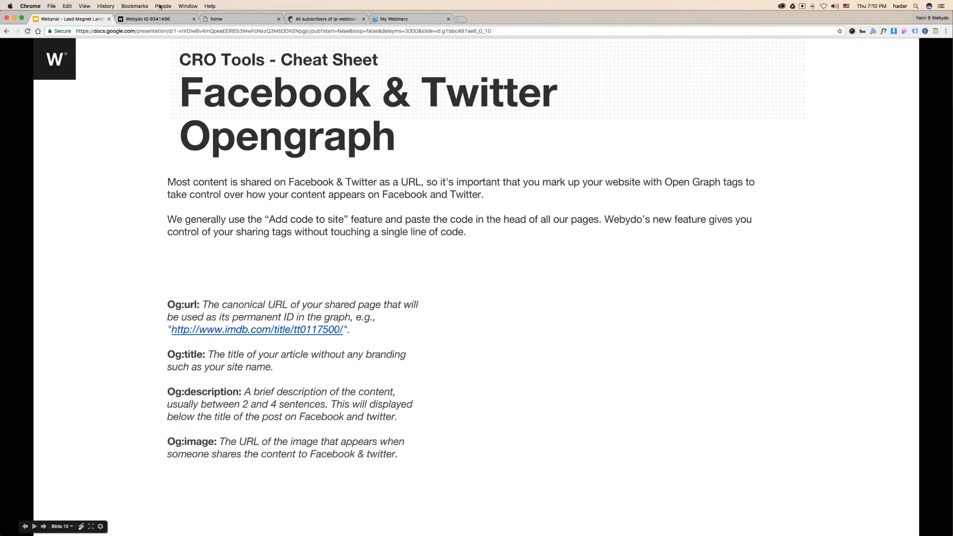
- Set the Home page title to 'Design for the Perfect Screen' and save it
{"action": "key", "text": "super+l"}
{"action": "left_click", "coordinate": [163, 22]}
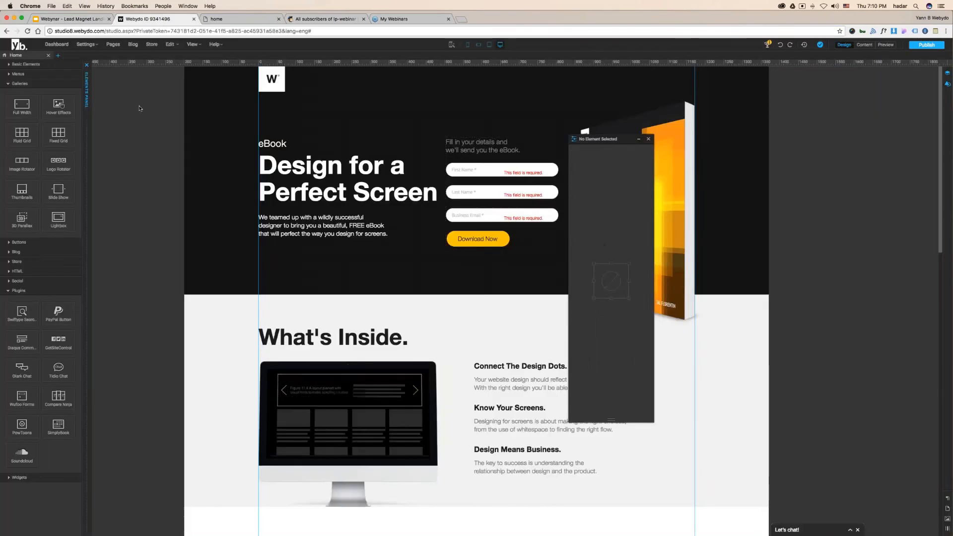
{"action": "left_click", "coordinate": [114, 44]}
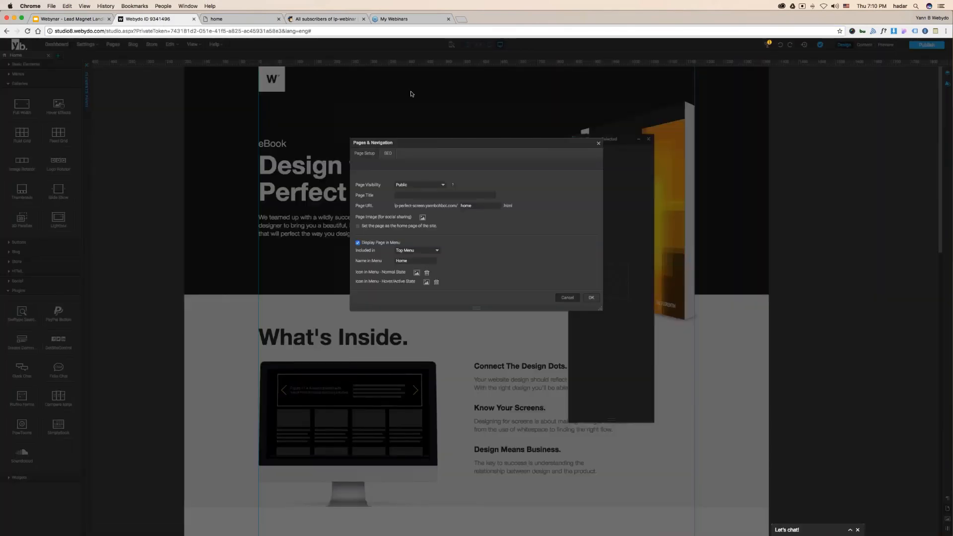
{"action": "left_click", "coordinate": [567, 298]}
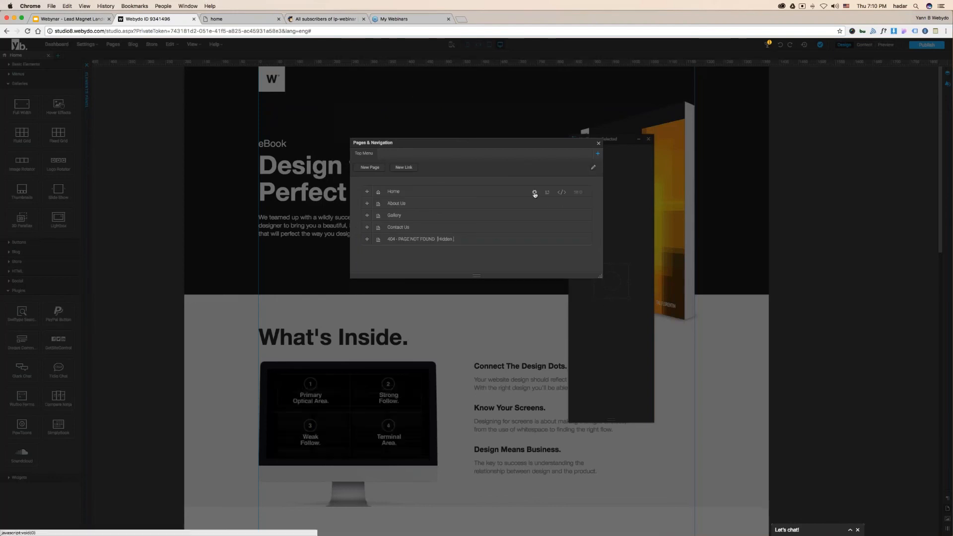
{"action": "left_click", "coordinate": [535, 192]}
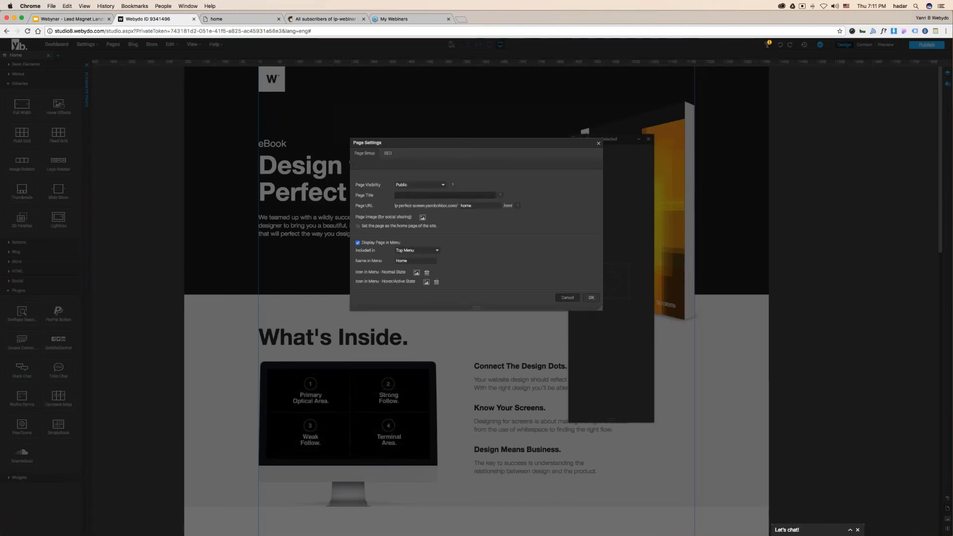
{"action": "type", "text": "Design for the Perfect Screen"}
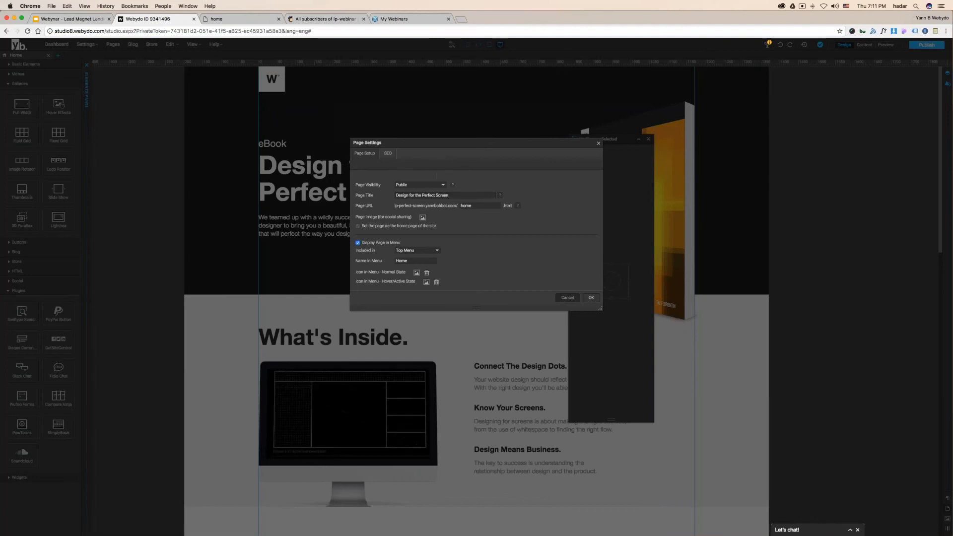
{"action": "left_click", "coordinate": [72, 20]}
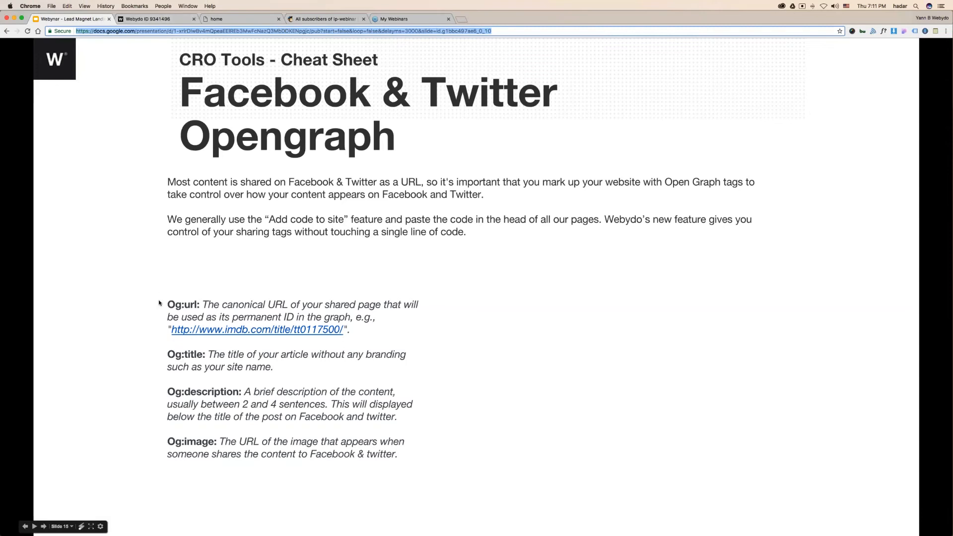
{"action": "left_click", "coordinate": [216, 19]}
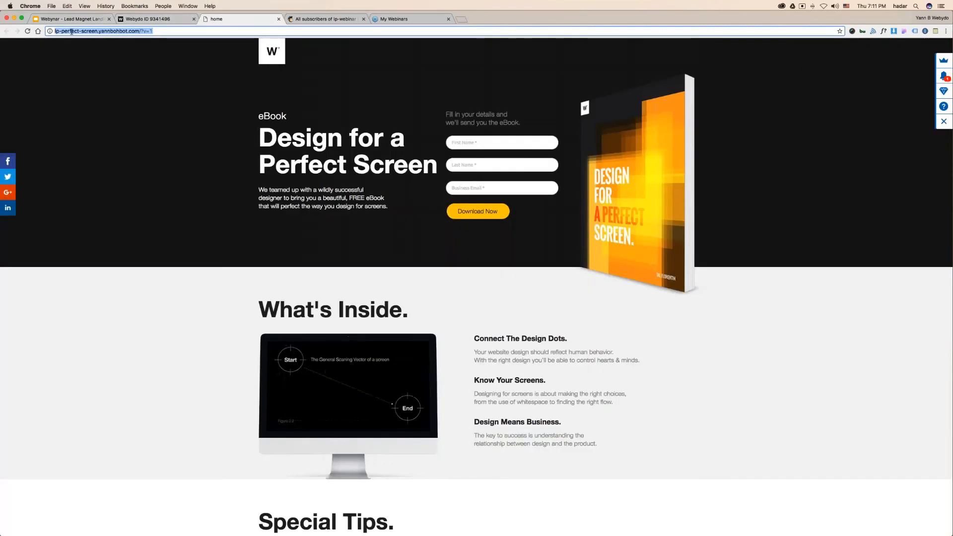
{"action": "left_click", "coordinate": [149, 19]}
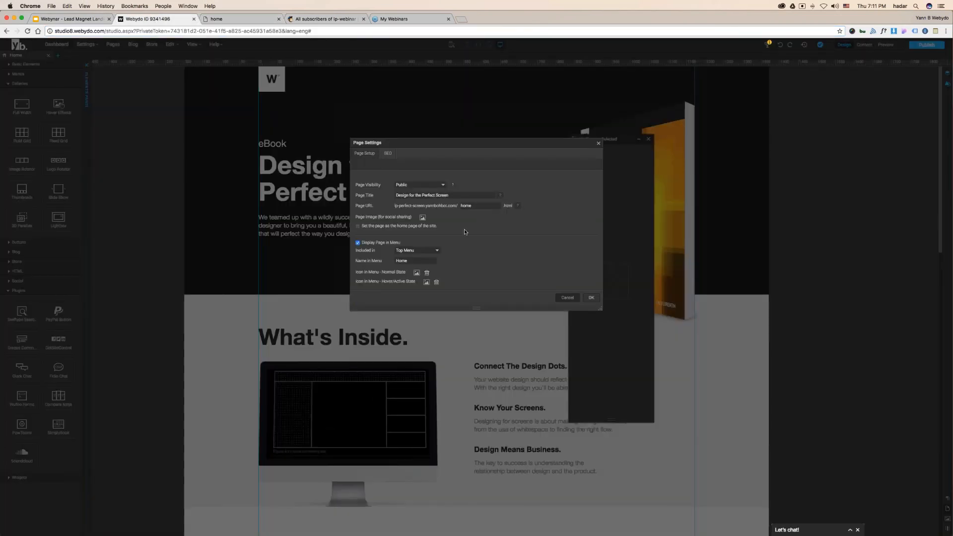
{"action": "left_click", "coordinate": [591, 298]}
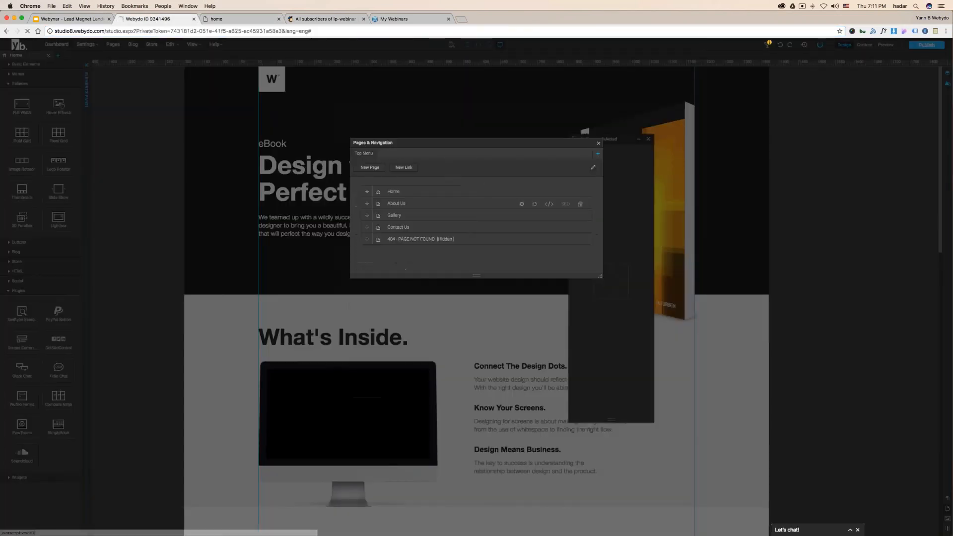
- Copy the eBook intro paragraph into the Home page's SEO description and save it
{"action": "left_click", "coordinate": [562, 193]}
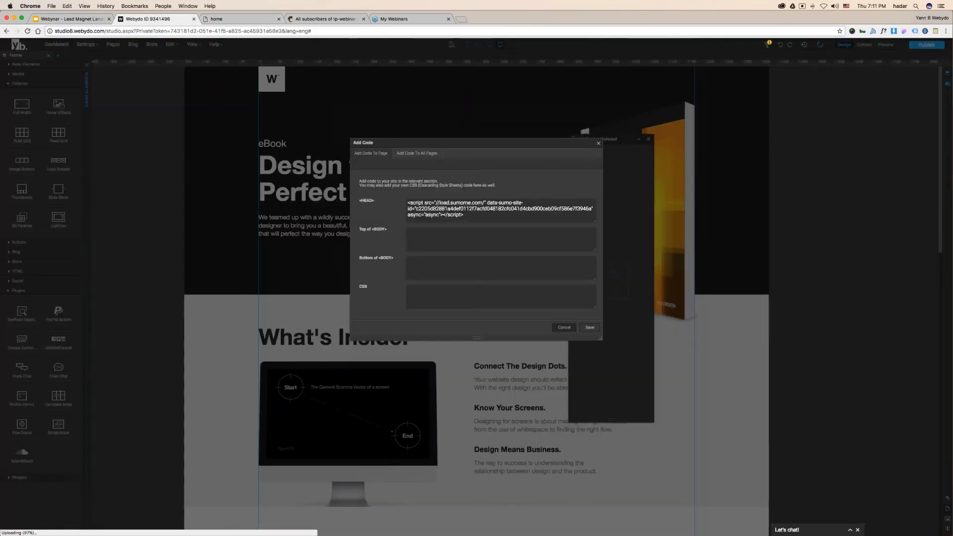
{"action": "left_click", "coordinate": [571, 329]}
{"action": "left_click", "coordinate": [534, 192]}
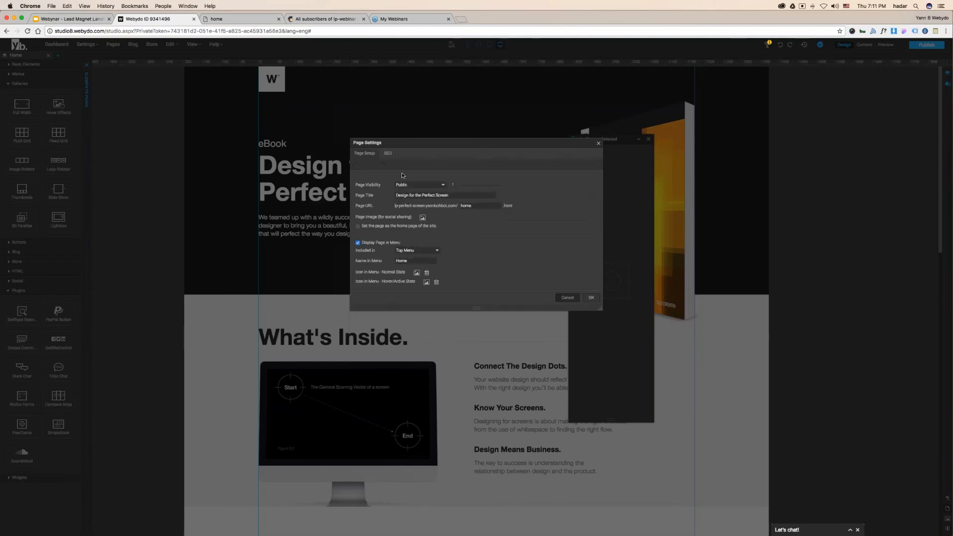
{"action": "left_click", "coordinate": [387, 153]}
{"action": "left_click", "coordinate": [396, 178]}
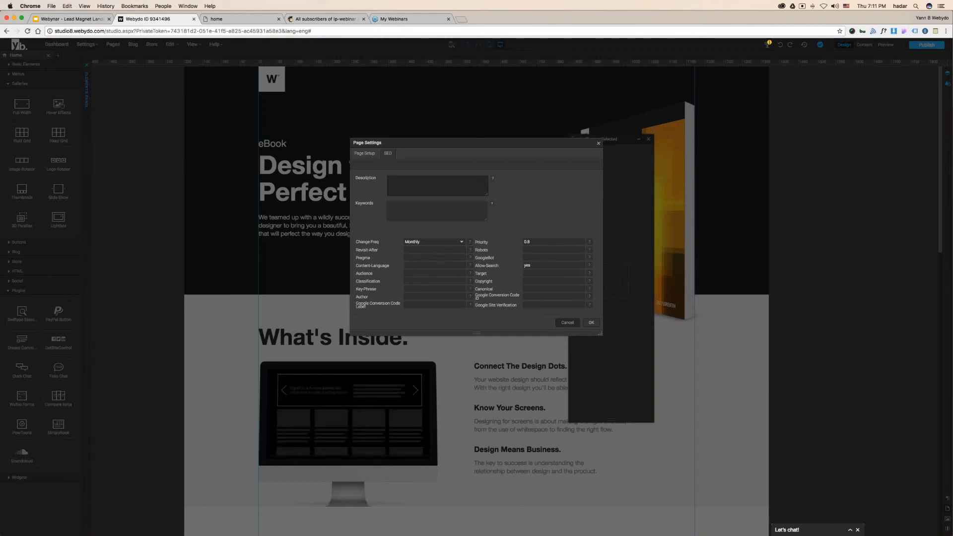
{"action": "left_click", "coordinate": [598, 143]}
{"action": "double_click", "coordinate": [310, 225]}
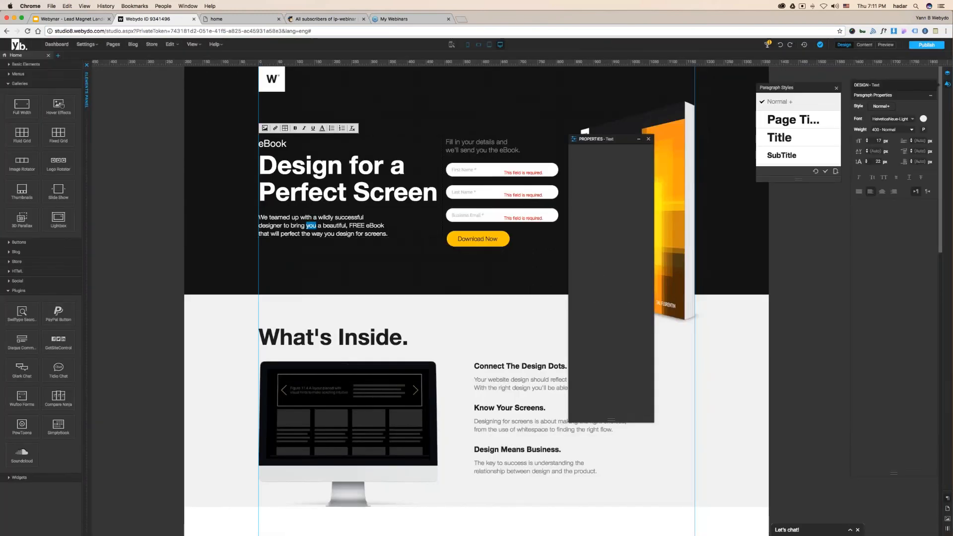
{"action": "key", "text": "super+a"}
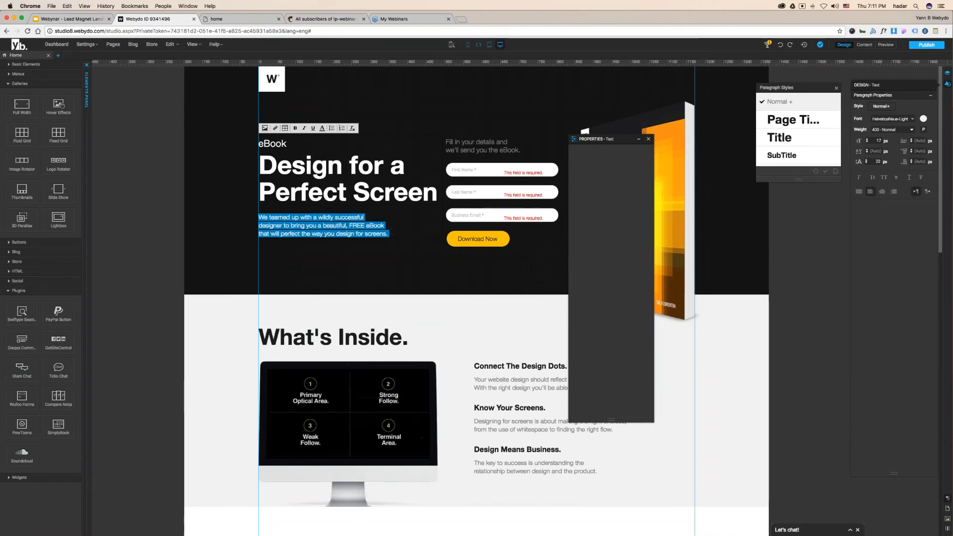
{"action": "left_click", "coordinate": [113, 44]}
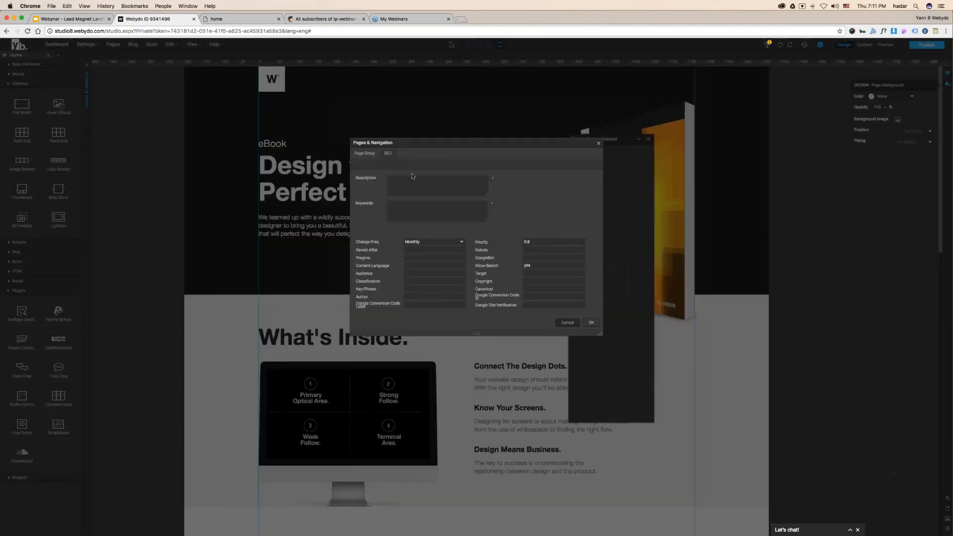
{"action": "type", "text": "We teamed up with a wildly successful designer to bring you a beautiful, FREE eBook that will perfect the way you design for screens."}
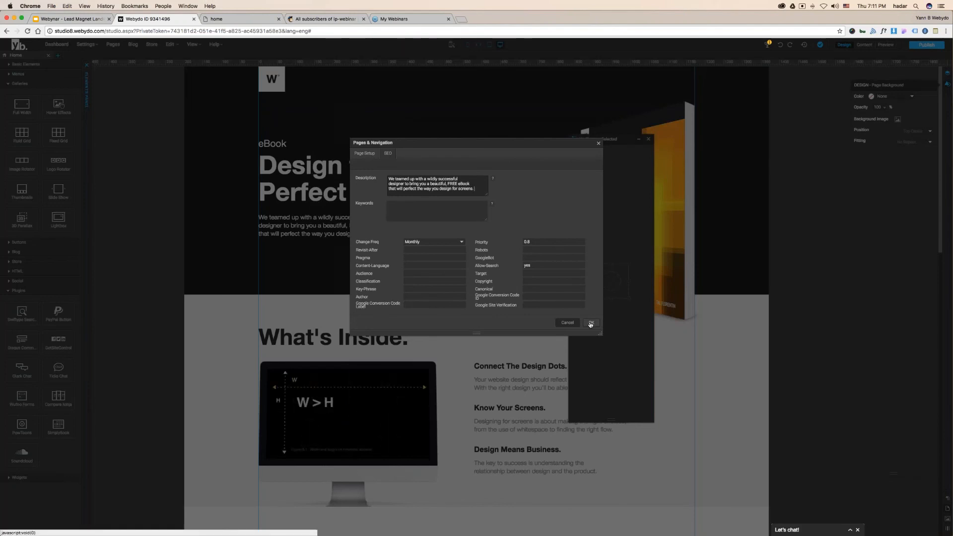
{"action": "left_click", "coordinate": [591, 323]}
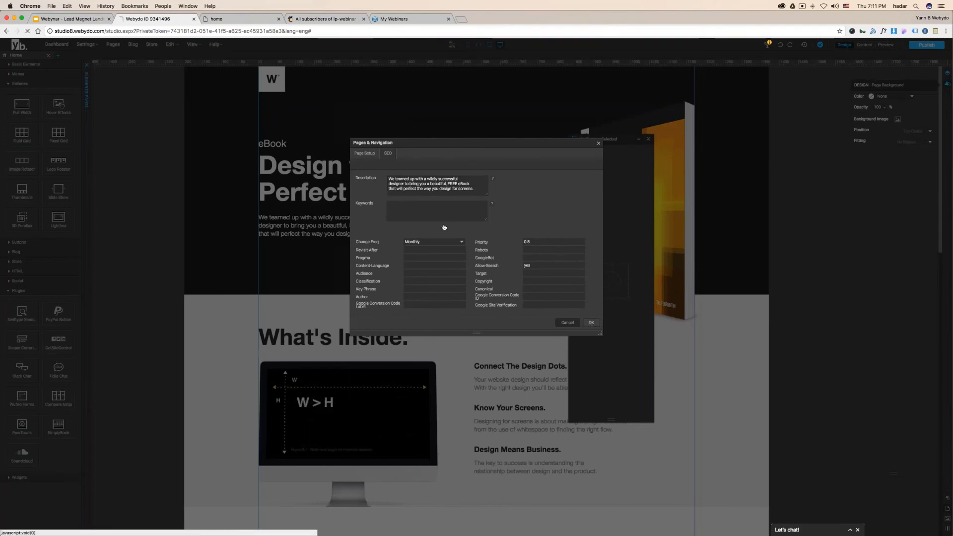
{"action": "left_click", "coordinate": [534, 191]}
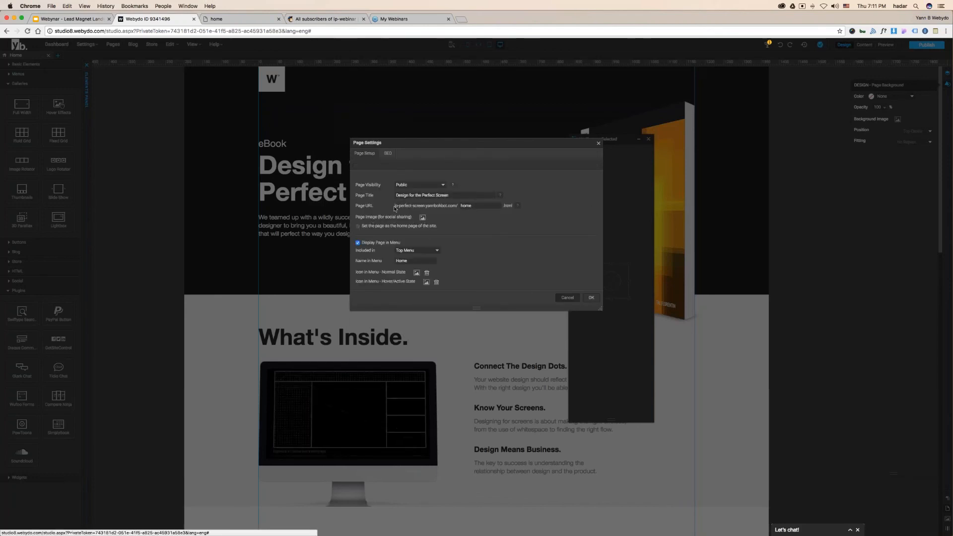
- Start choosing the Home page's sharing image, browsing folders to reach the Desktop
{"action": "left_click", "coordinate": [423, 216]}
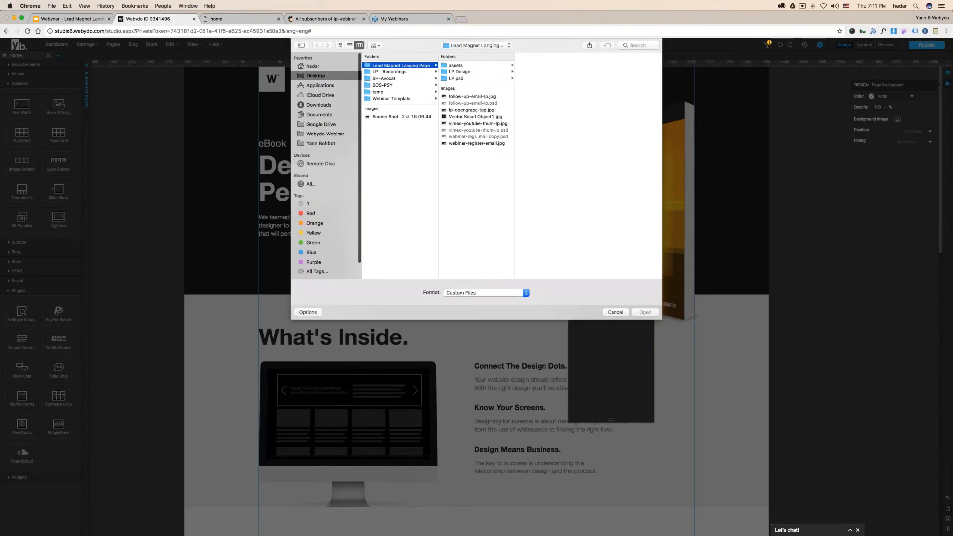
{"action": "left_click", "coordinate": [464, 65]}
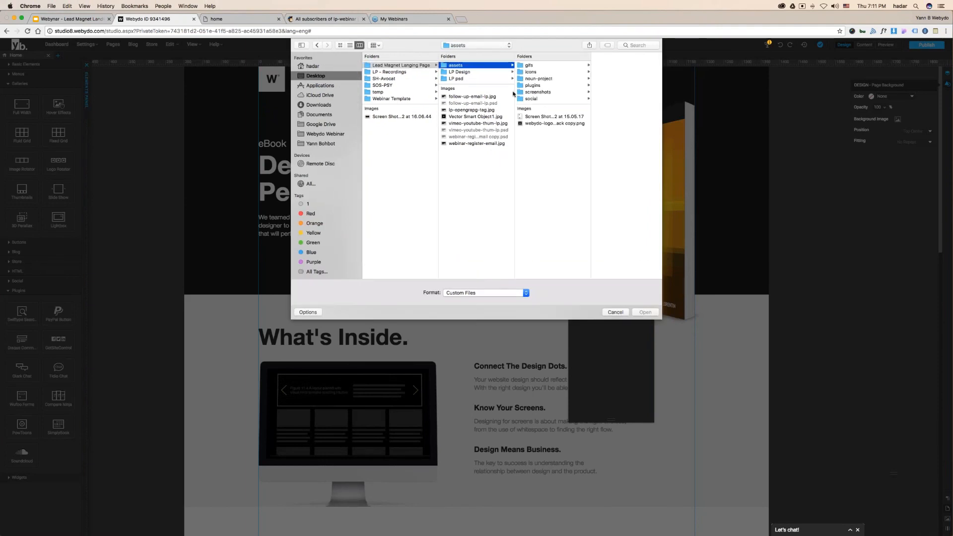
{"action": "left_click", "coordinate": [469, 73]}
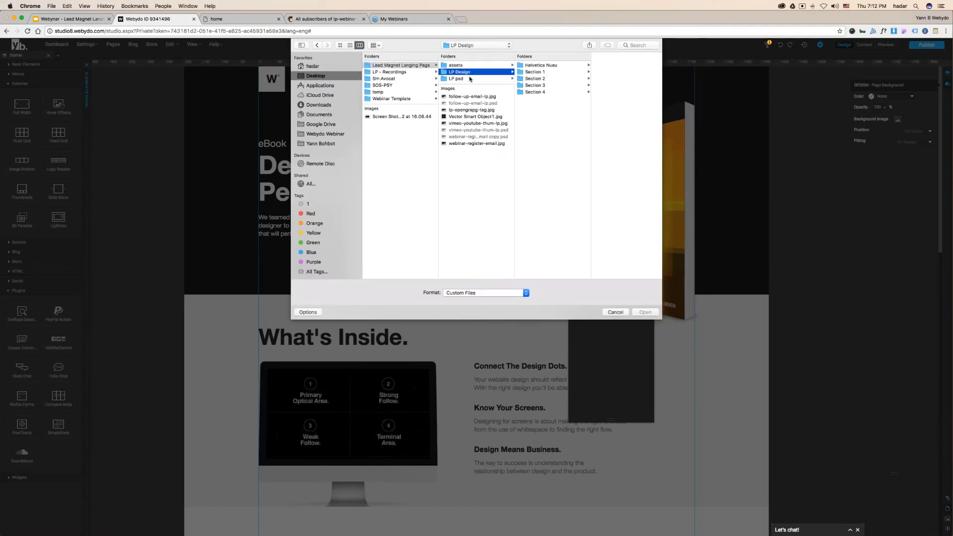
{"action": "left_click", "coordinate": [556, 65]}
{"action": "left_click", "coordinate": [540, 72]}
{"action": "left_click", "coordinate": [539, 85]}
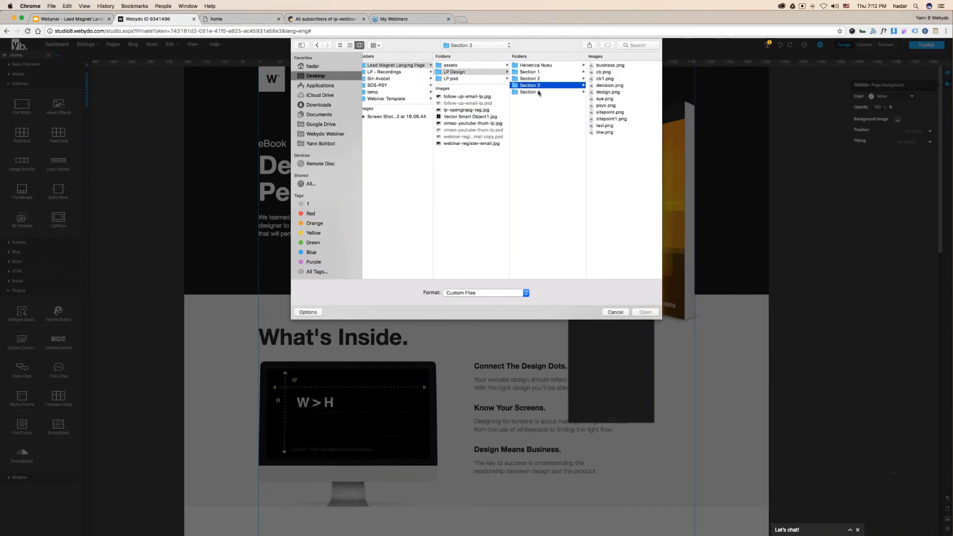
{"action": "left_click", "coordinate": [539, 93]}
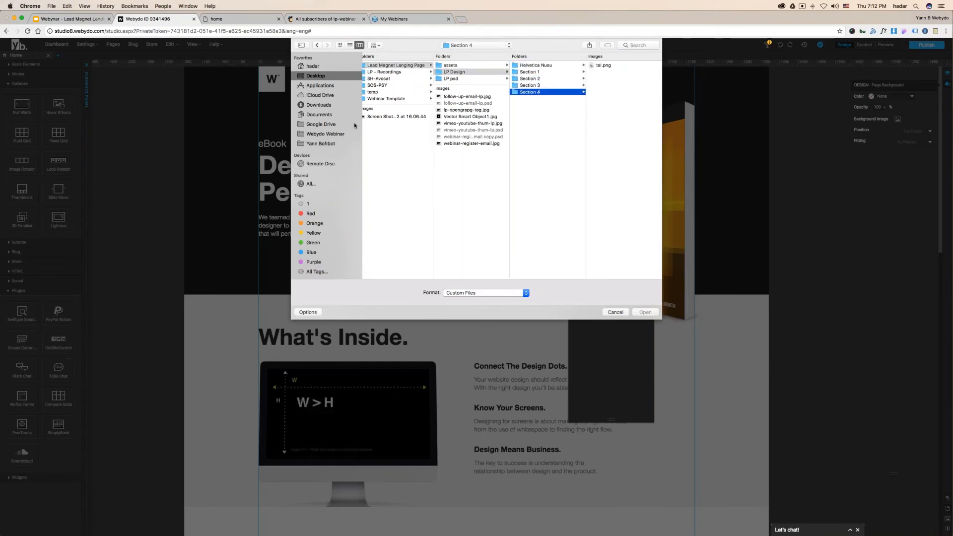
{"action": "left_click", "coordinate": [321, 144]}
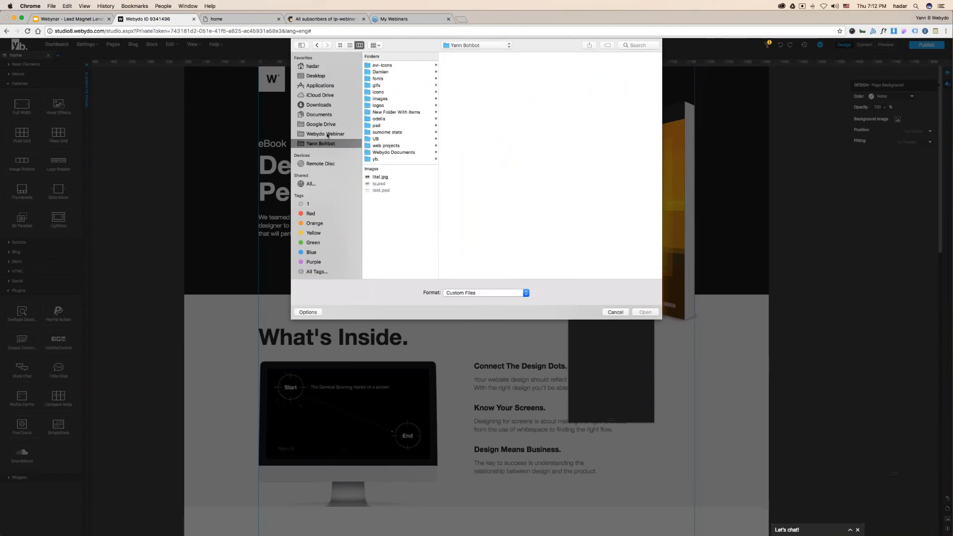
{"action": "left_click", "coordinate": [326, 134]}
{"action": "left_click", "coordinate": [326, 125]}
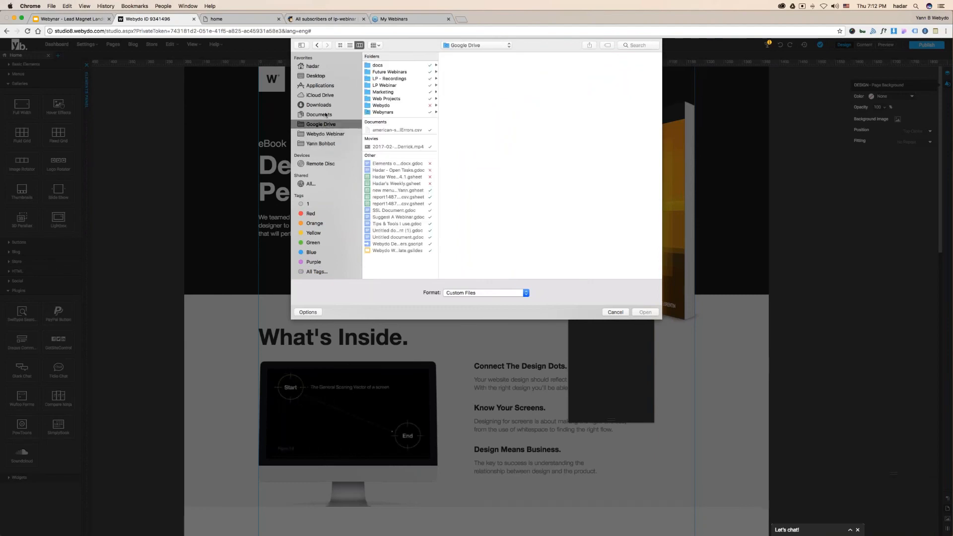
{"action": "left_click", "coordinate": [325, 106]}
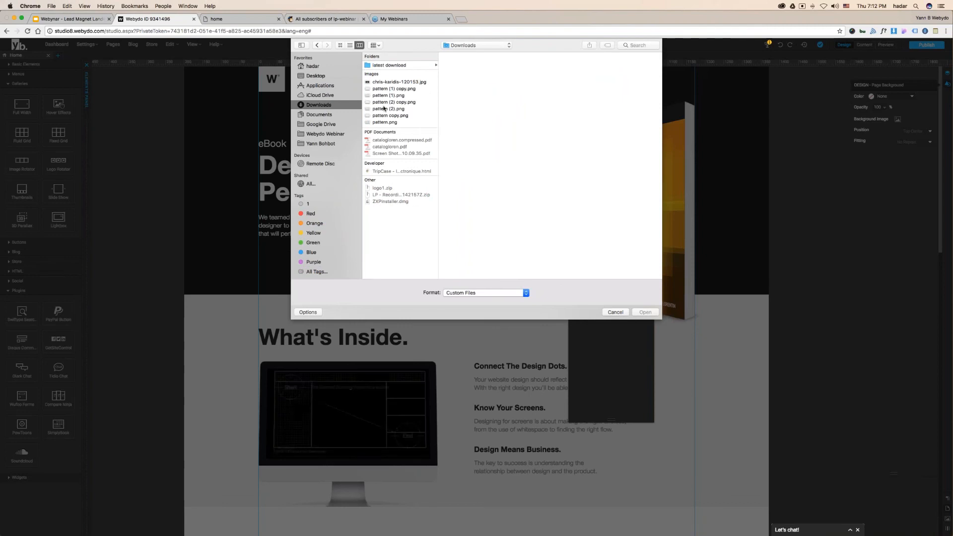
{"action": "left_click", "coordinate": [317, 76]}
- Pick lp-opengrapg-tag.jpg from the Lead Magnet Langing Page folder and save the page settings
{"action": "left_click", "coordinate": [383, 118]}
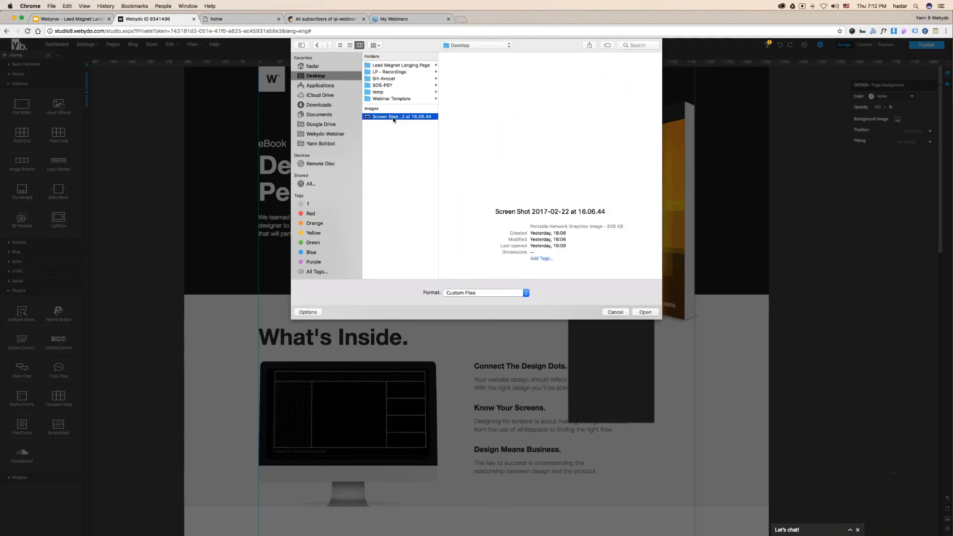
{"action": "left_click", "coordinate": [384, 99]}
{"action": "left_click", "coordinate": [400, 92]}
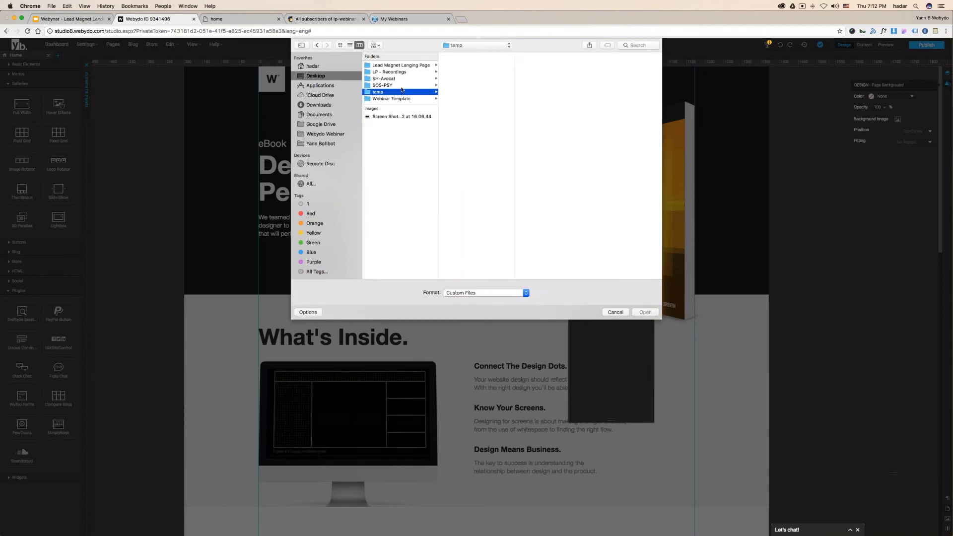
{"action": "left_click", "coordinate": [404, 78]}
{"action": "left_click", "coordinate": [405, 72]}
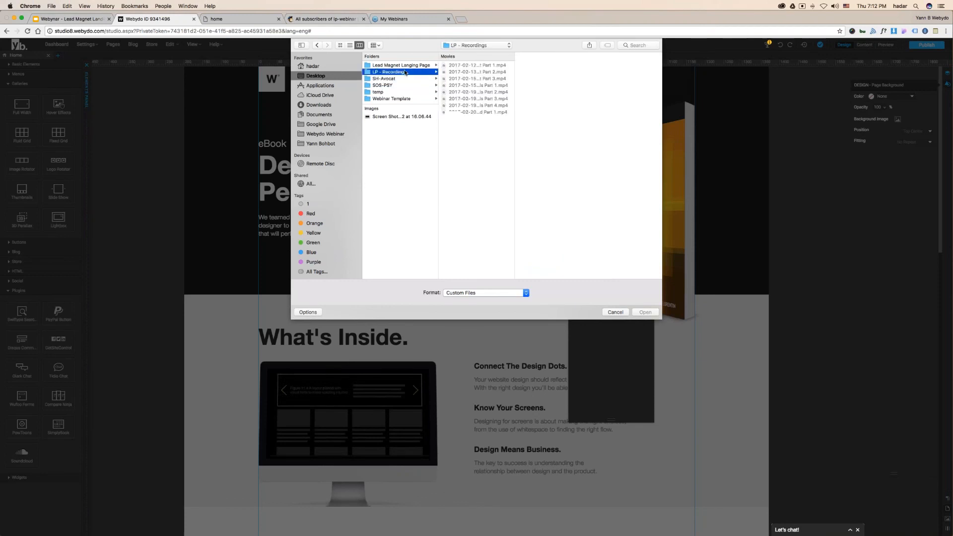
{"action": "left_click", "coordinate": [406, 65]}
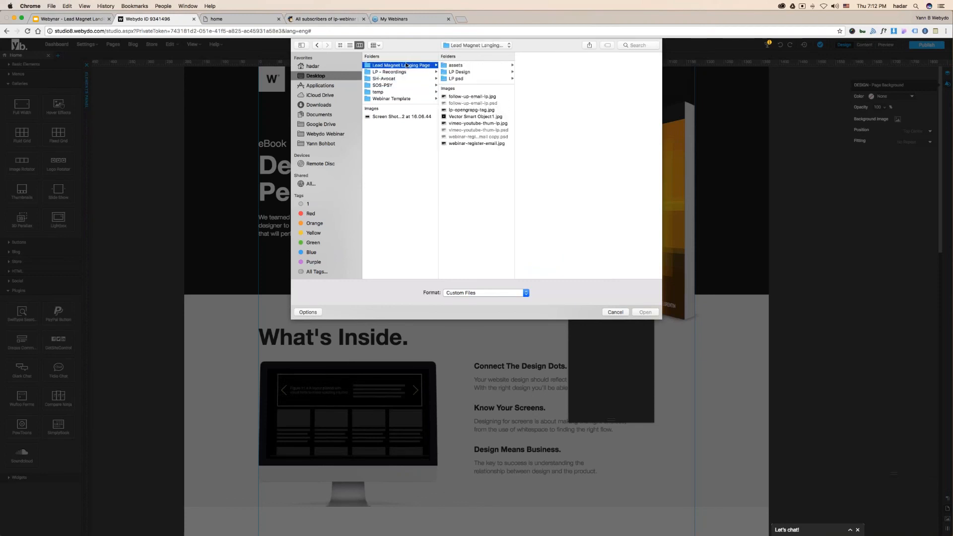
{"action": "left_click", "coordinate": [477, 110]}
{"action": "double_click", "coordinate": [482, 110]}
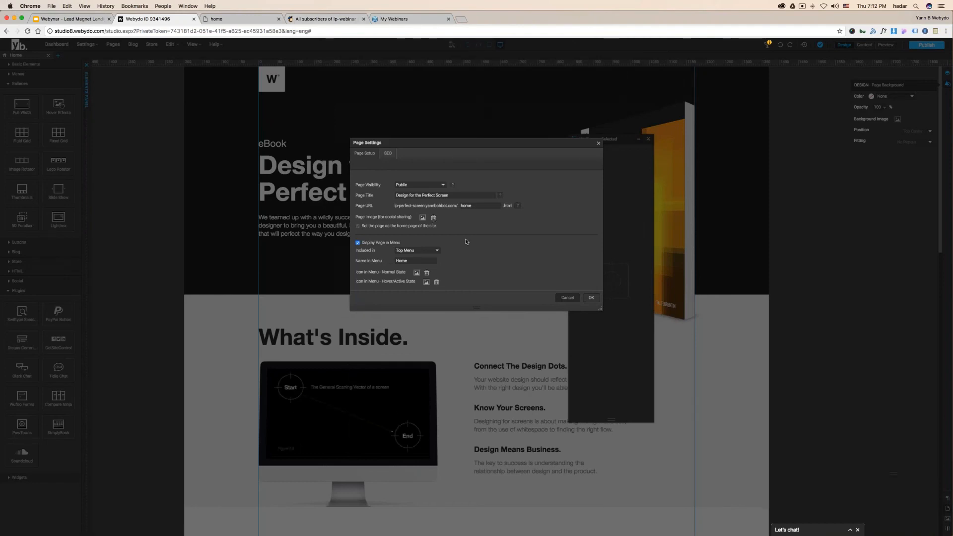
{"action": "left_click", "coordinate": [591, 298]}
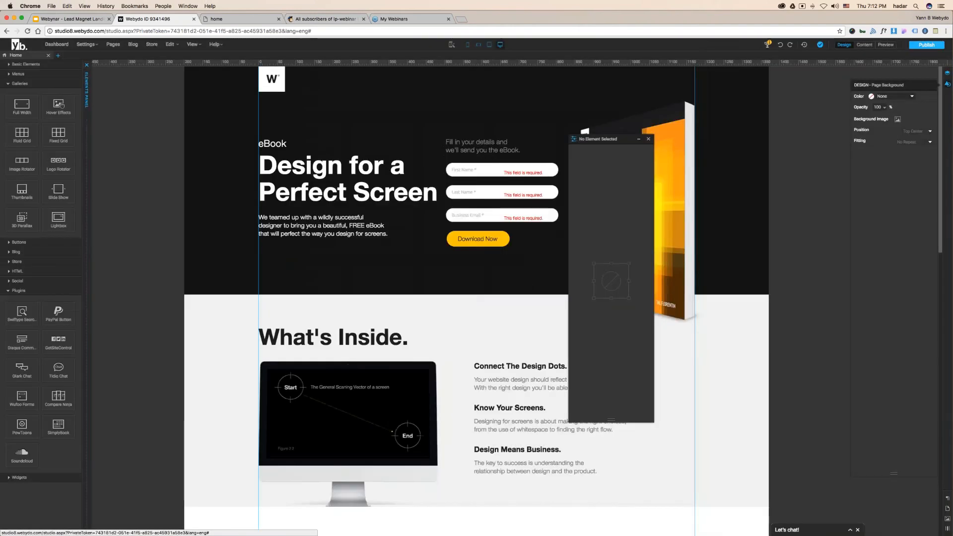
- Publish the site, copy the live page address, and reload the Facebook page
{"action": "left_click", "coordinate": [926, 45]}
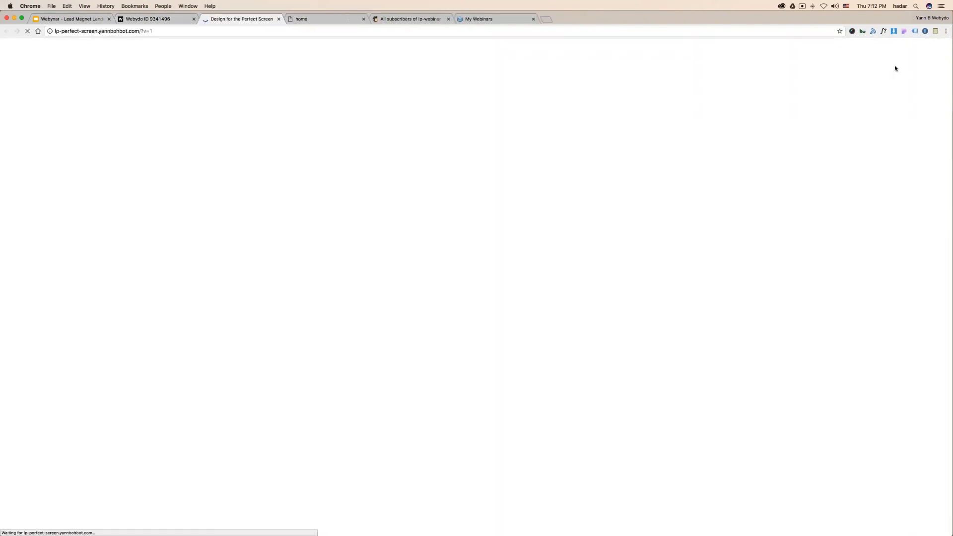
{"action": "left_click", "coordinate": [166, 32]}
{"action": "key", "text": "super+c"}
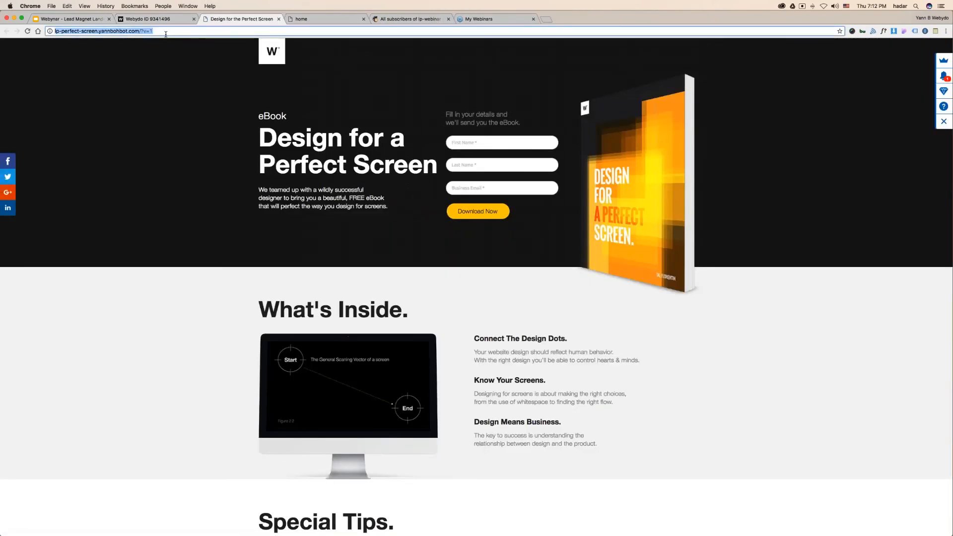
{"action": "key", "text": "ctrl+Right"}
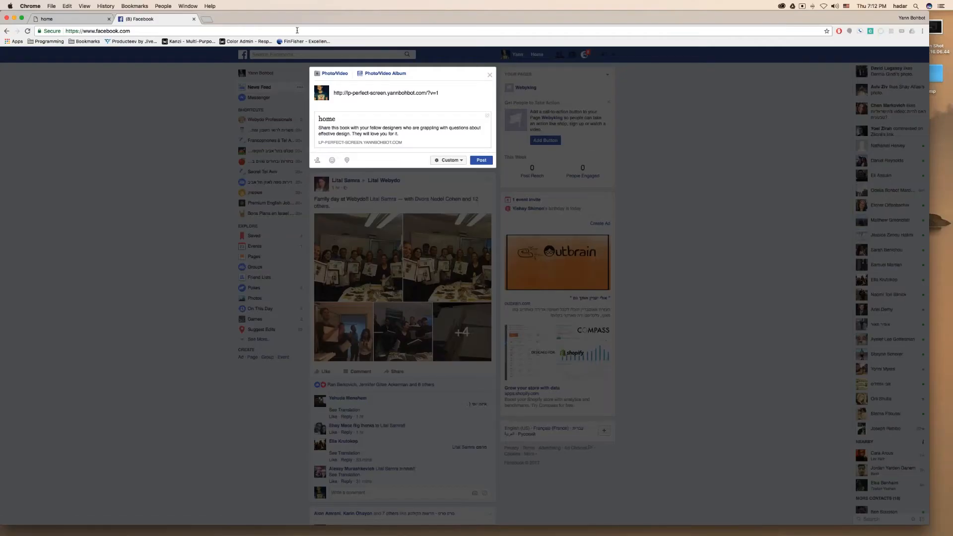
{"action": "left_click", "coordinate": [297, 30]}
{"action": "key", "text": "Return"}
{"action": "left_click", "coordinate": [546, 177]}
- Search Google for 'facebook opengraph debugger'
{"action": "key", "text": "super+t"}
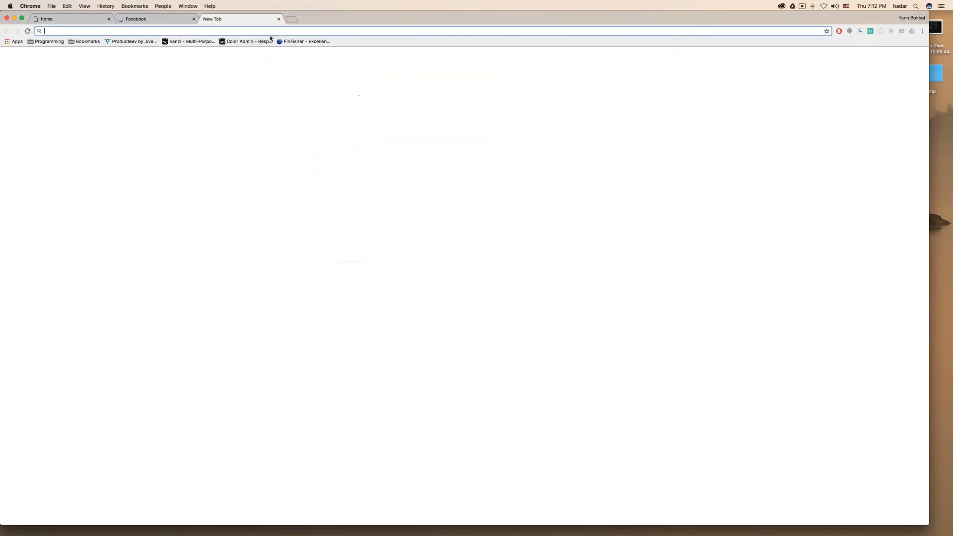
{"action": "type", "text": "facebopok"}
{"action": "key", "text": "BackSpace"}
{"action": "key", "text": "BackSpace"}
{"action": "key", "text": "BackSpace"}
{"action": "type", "text": "ok opengraph"}
{"action": "key", "text": "Return"}
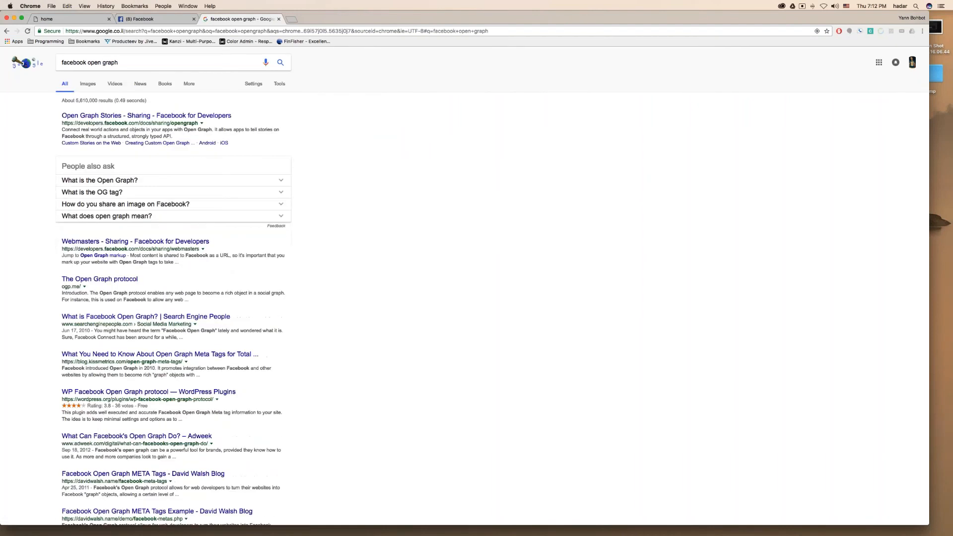
{"action": "left_click", "coordinate": [129, 64]}
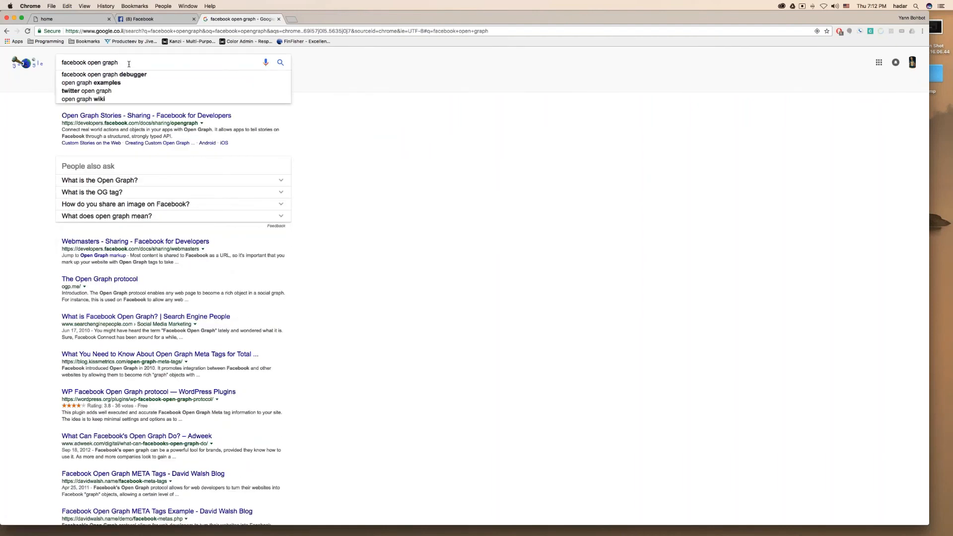
{"action": "type", "text": "debugger"}
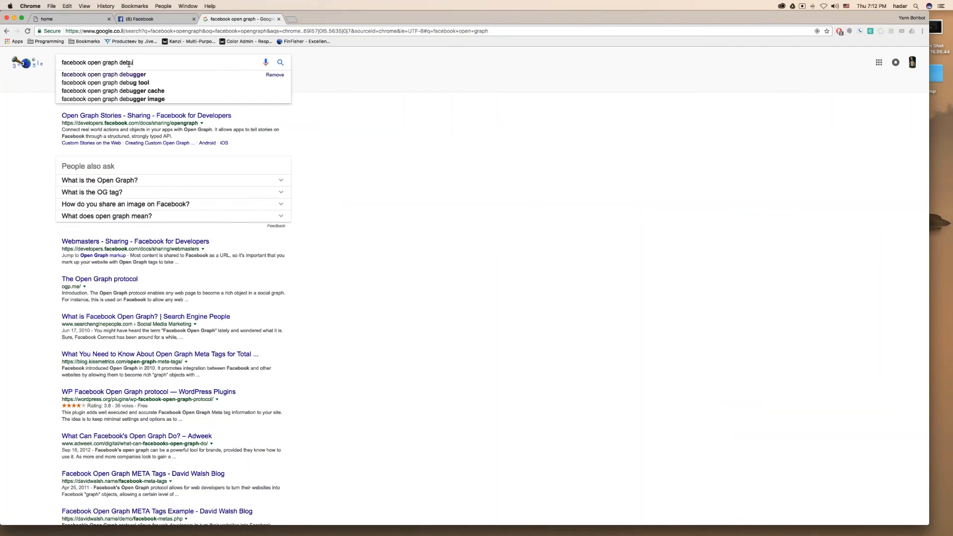
{"action": "key", "text": "Return"}
- Paste the landing page URL into the Sharing Debugger and into a new Facebook post
{"action": "left_click", "coordinate": [204, 115]}
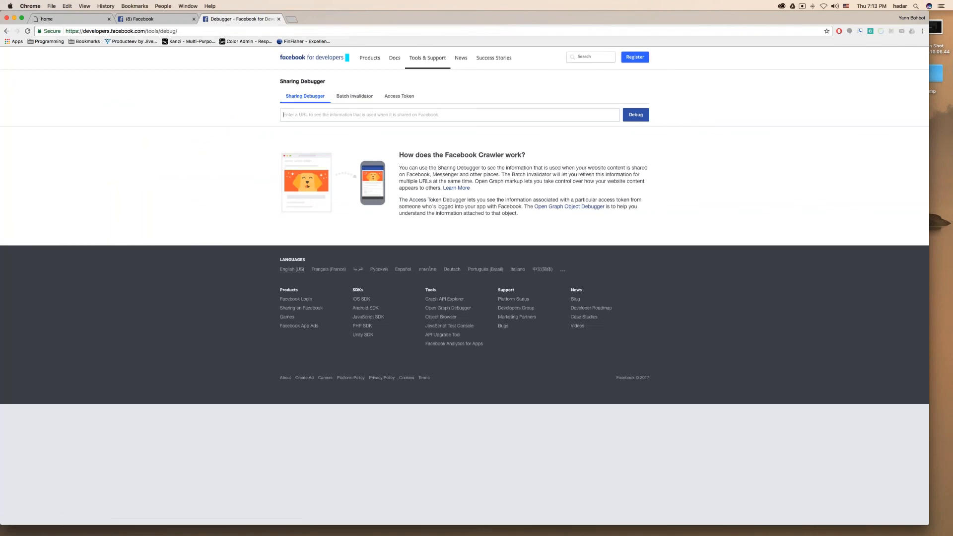
{"action": "key", "text": "super+v"}
{"action": "left_click", "coordinate": [144, 19]}
{"action": "left_click", "coordinate": [383, 93]}
{"action": "key", "text": "super+v"}
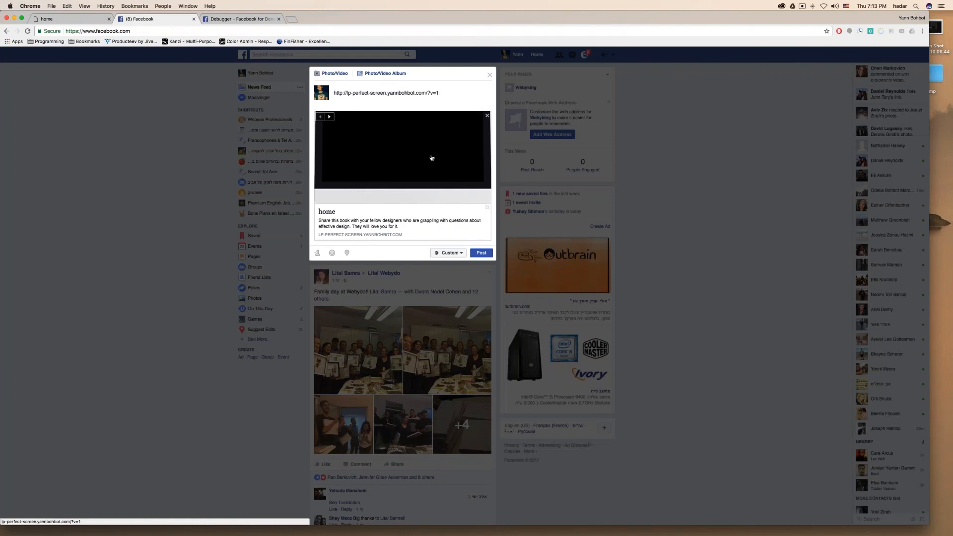
{"action": "key", "text": "ctrl+Left"}
{"action": "key", "text": "ctrl+Right"}
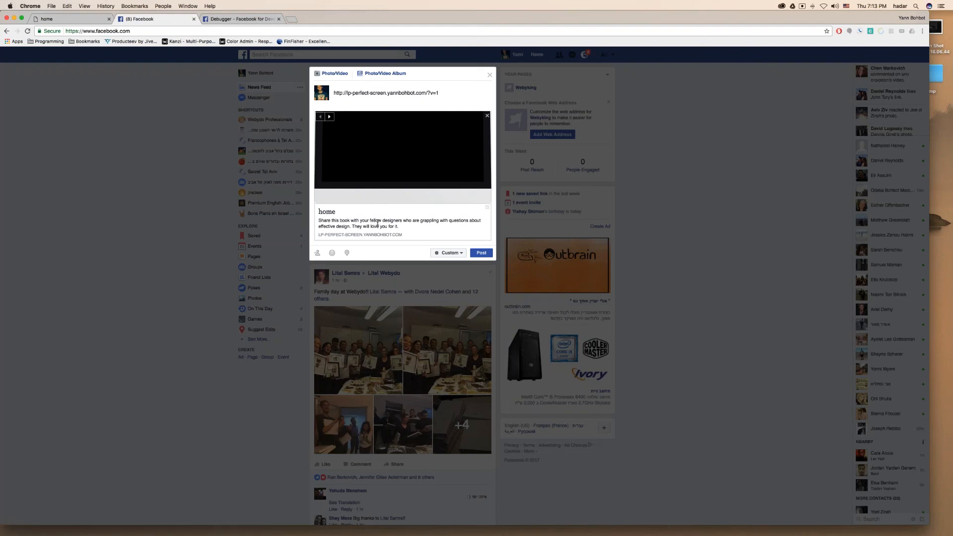
- Debug the landing page URL and scrape it again twice to fetch the new image
{"action": "left_click", "coordinate": [244, 19]}
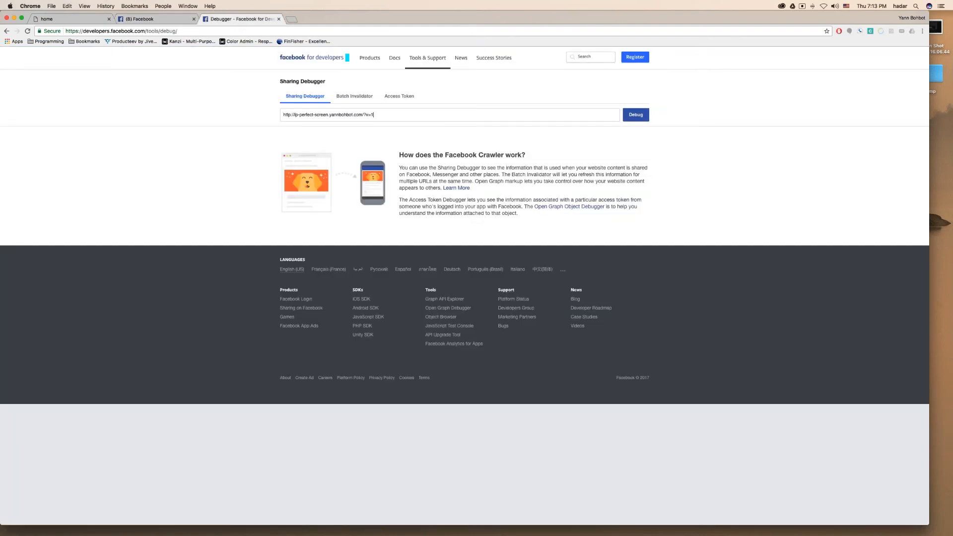
{"action": "left_click", "coordinate": [635, 116]}
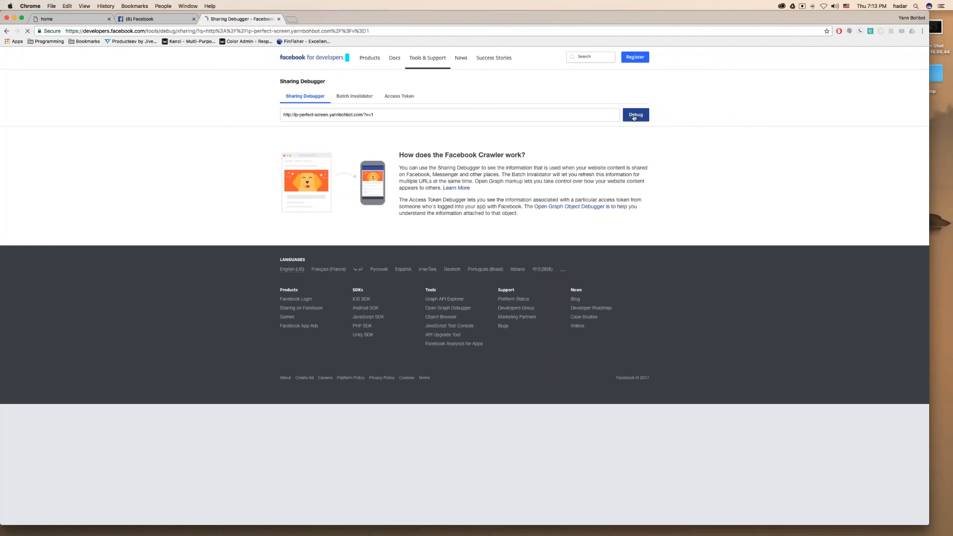
{"action": "scroll", "coordinate": [736, 206], "scroll_direction": "down", "scroll_amount": 3}
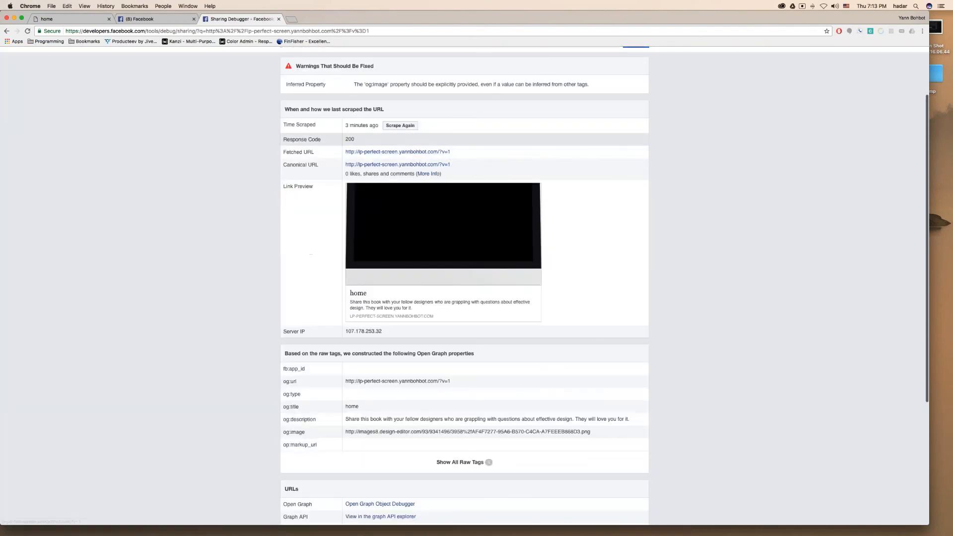
{"action": "left_click", "coordinate": [404, 130]}
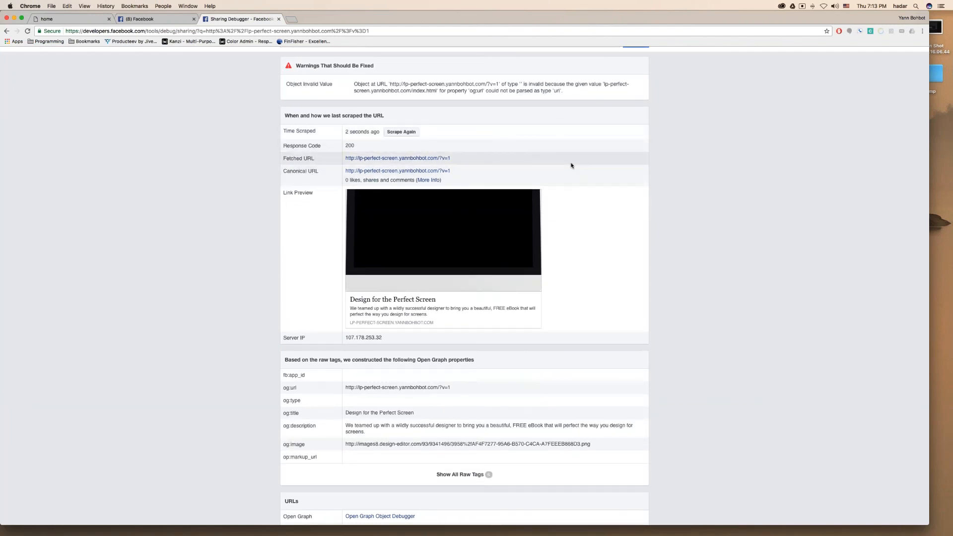
{"action": "left_click", "coordinate": [397, 132]}
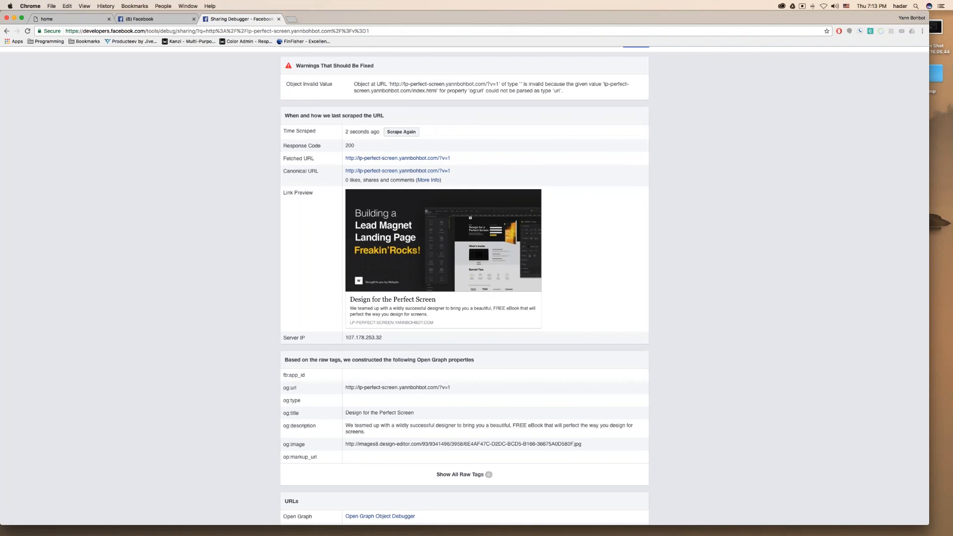
- Reload Facebook and paste the landing page link into a fresh post
{"action": "left_click", "coordinate": [142, 19]}
{"action": "left_click", "coordinate": [140, 30]}
{"action": "key", "text": "Return"}
{"action": "key", "text": "Return"}
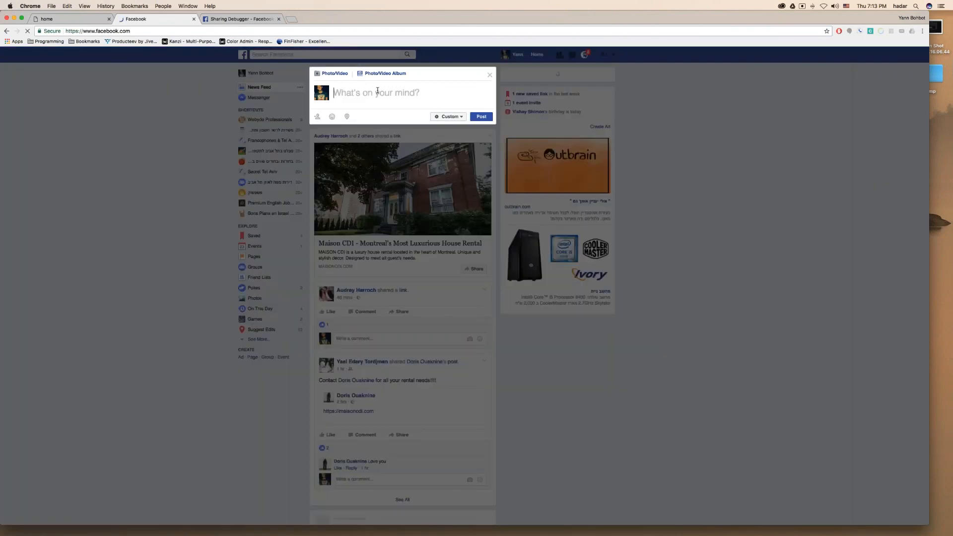
{"action": "key", "text": "super+v"}
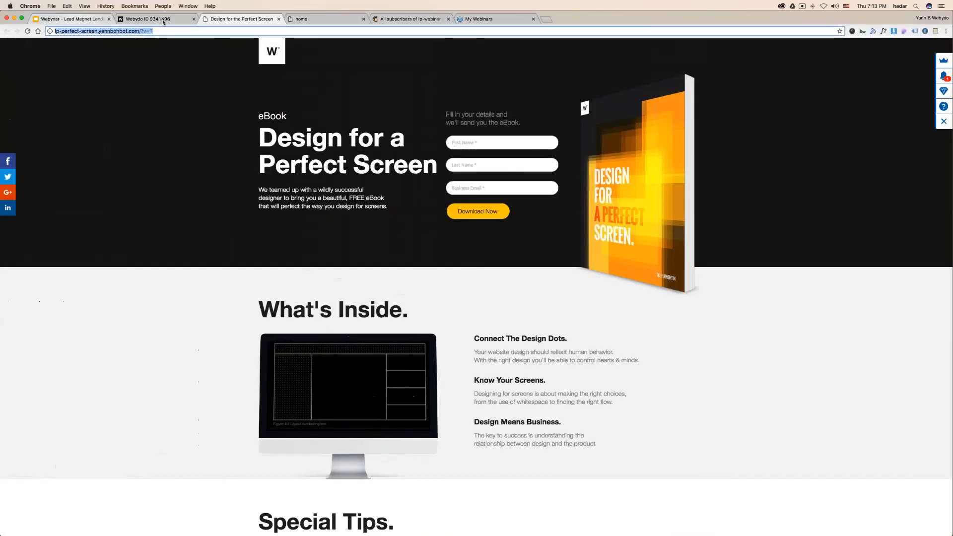
- Advance the slides past The Studio to the Webydo CMS slide
{"action": "left_click", "coordinate": [70, 19]}
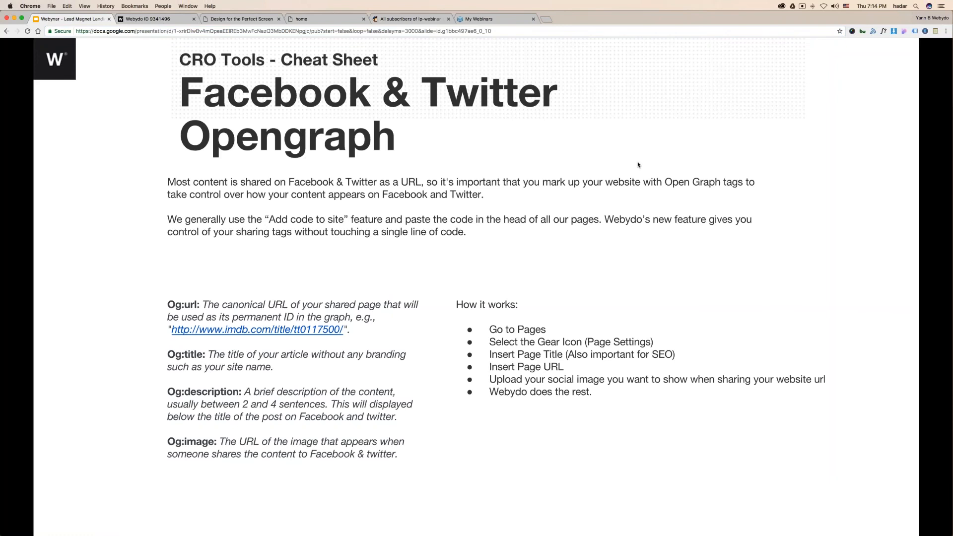
{"action": "key", "text": "Right"}
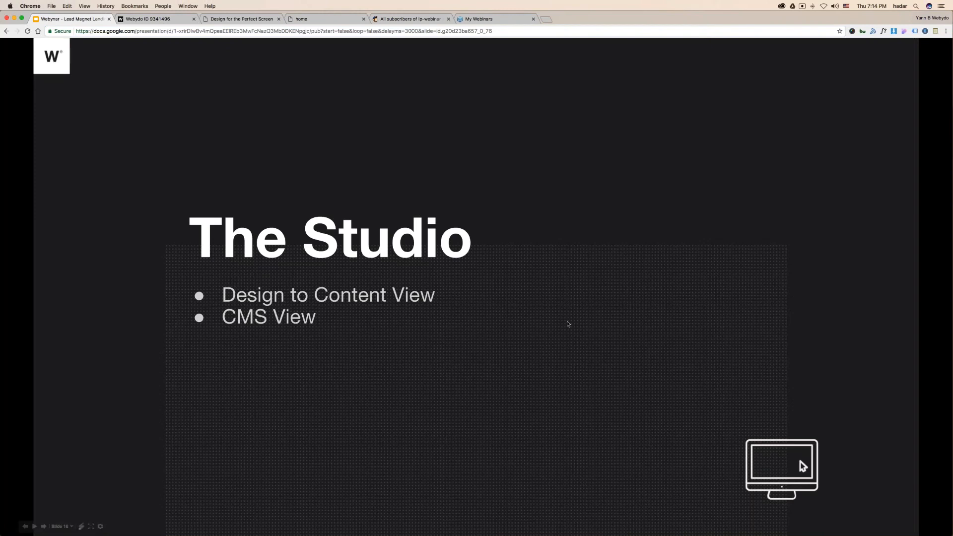
{"action": "left_click", "coordinate": [575, 303]}
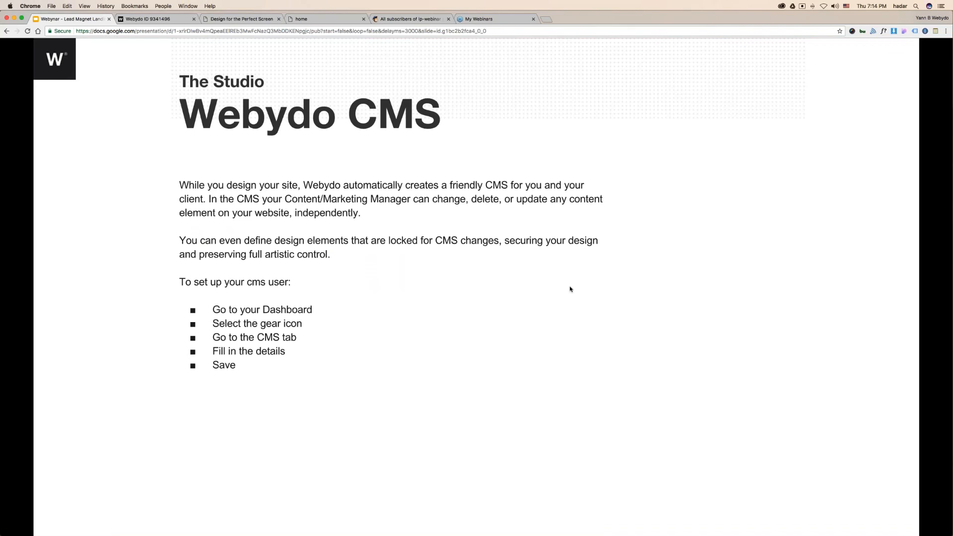
{"action": "left_click", "coordinate": [133, 19]}
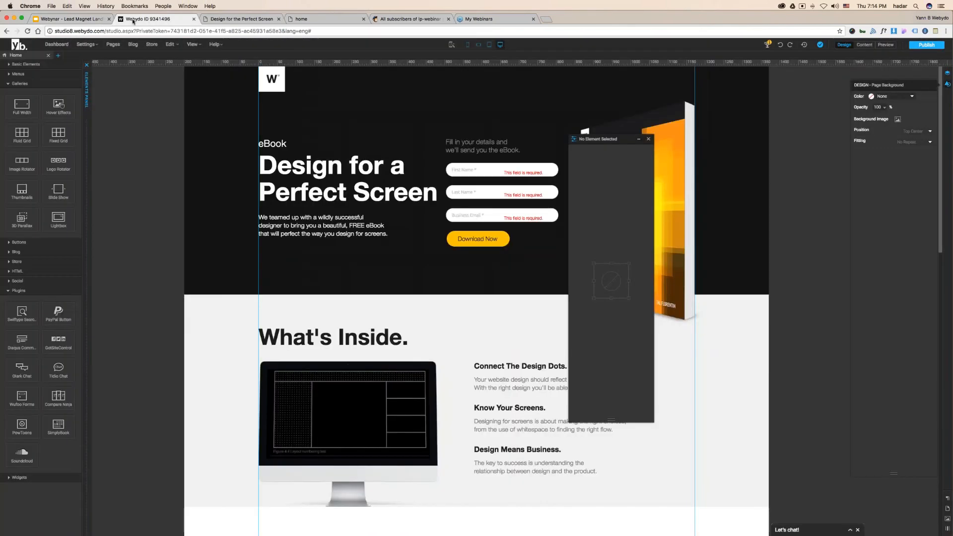
- Close the 'No Element Selected' panel and go back to the Webydo My Sites dashboard
{"action": "left_click", "coordinate": [648, 138]}
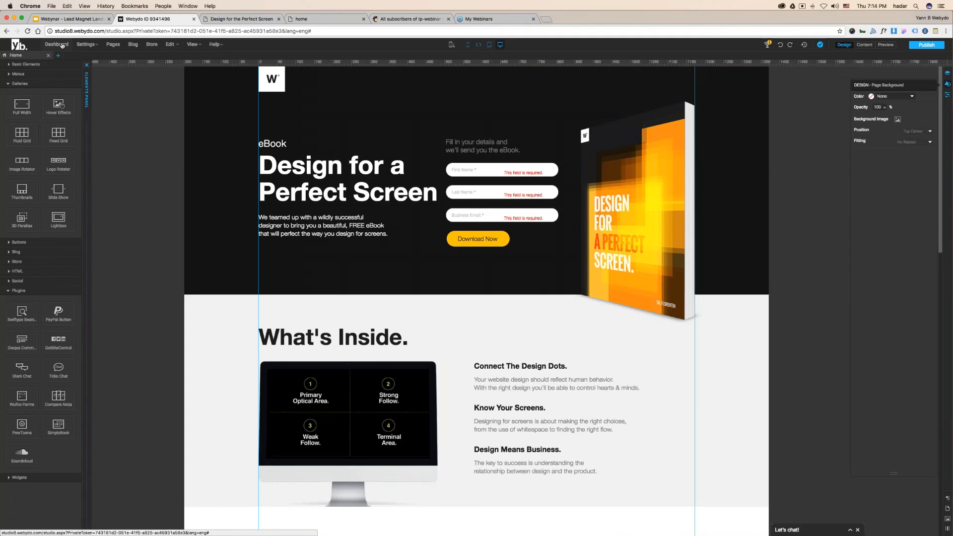
{"action": "left_click", "coordinate": [62, 45]}
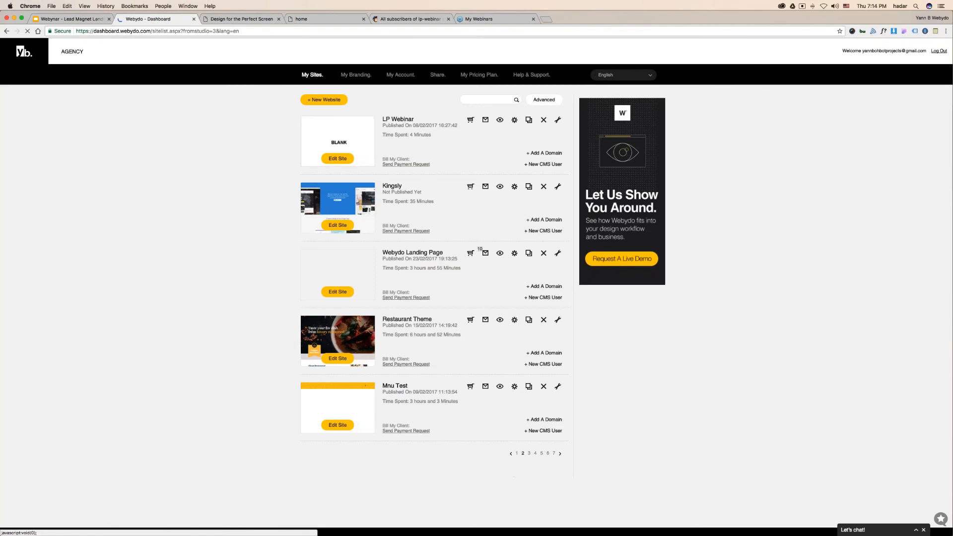
- In Webydo Landing Page's settings, add a CMS user with the user's e-mail and a password, then save
{"action": "left_click", "coordinate": [514, 254]}
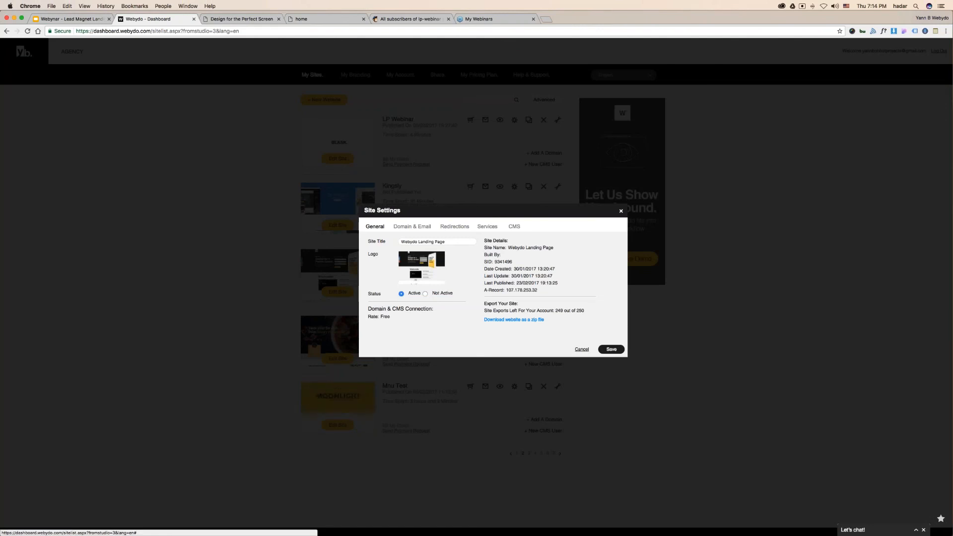
{"action": "left_click", "coordinate": [516, 229]}
{"action": "left_click", "coordinate": [445, 255]}
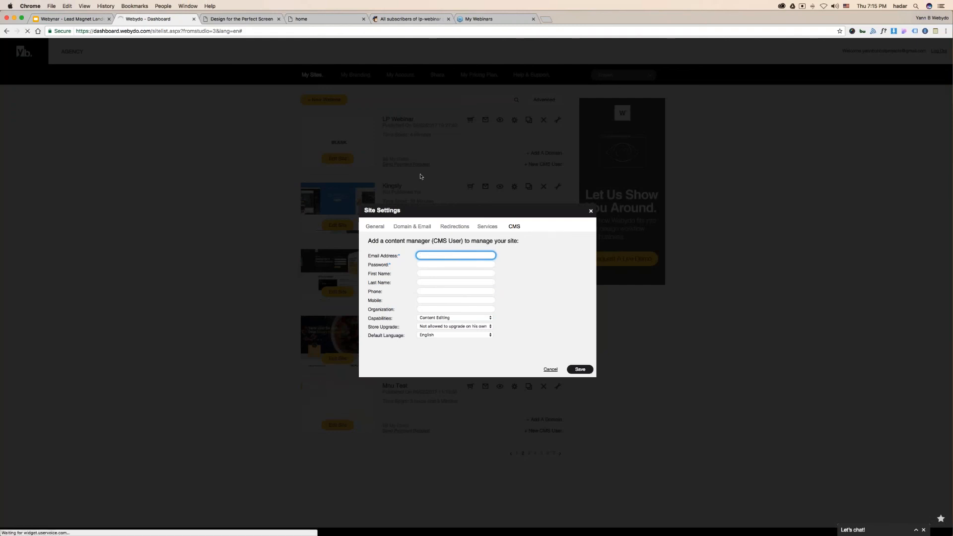
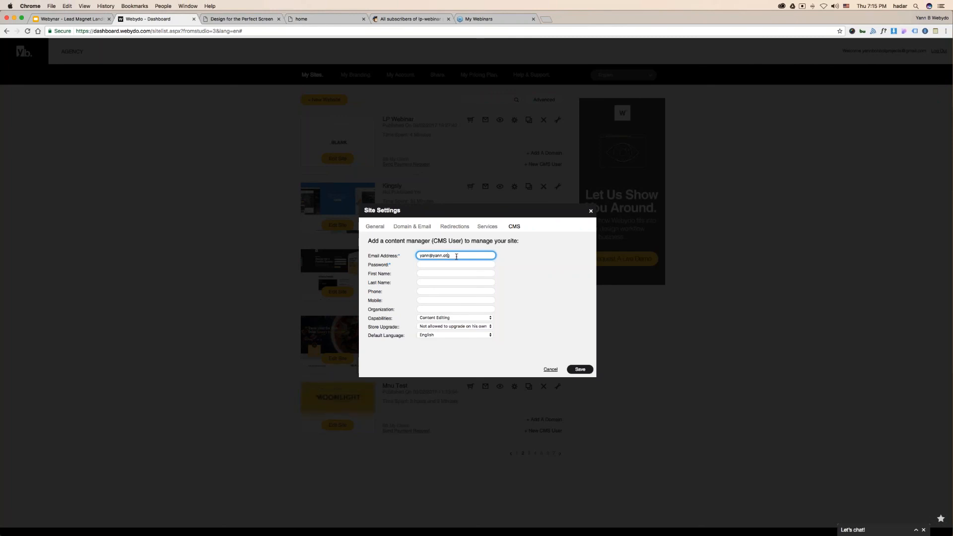
{"action": "key", "text": "Tab"}
{"action": "type", "text": "•••••••"}
{"action": "left_click", "coordinate": [591, 370]}
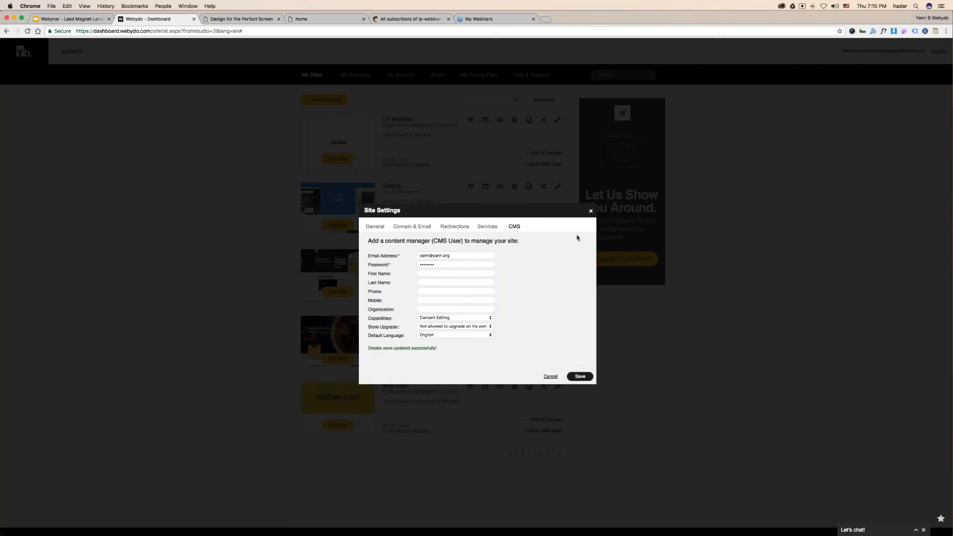
{"action": "left_click", "coordinate": [590, 211]}
- Copy the custom login page address from the My Branding settings
{"action": "left_click", "coordinate": [354, 74]}
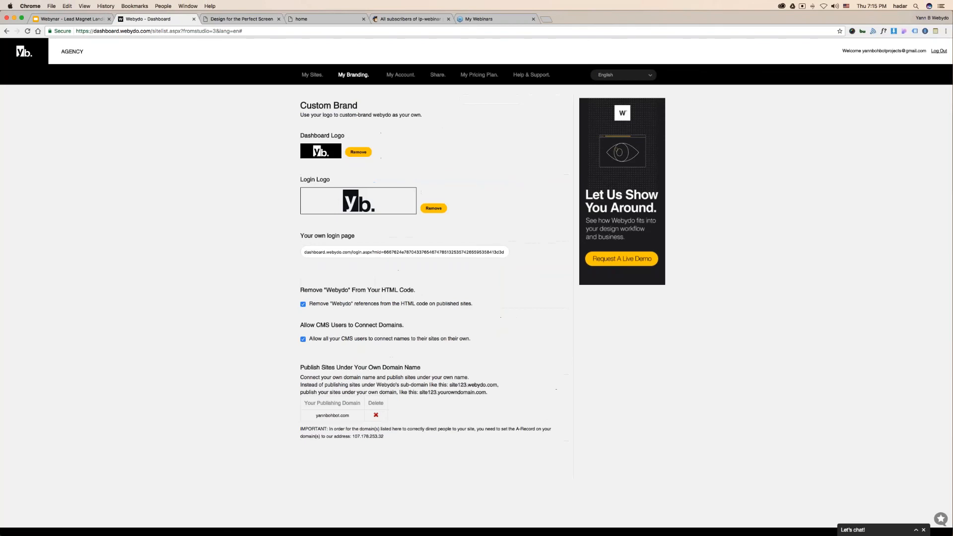
{"action": "left_click", "coordinate": [393, 251]}
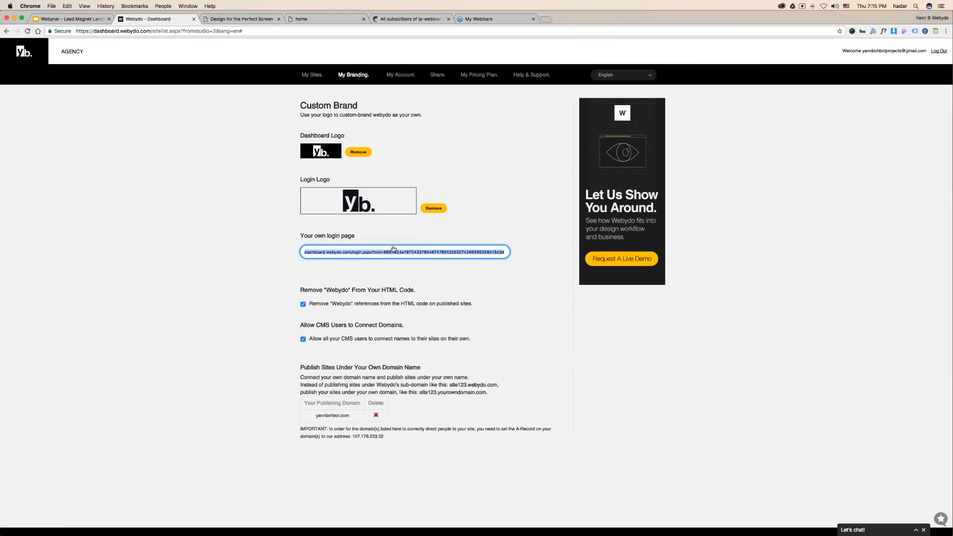
{"action": "key", "text": "super+c"}
- Load the custom login page in a new Chrome incognito window
{"action": "right_click", "coordinate": [504, 527]}
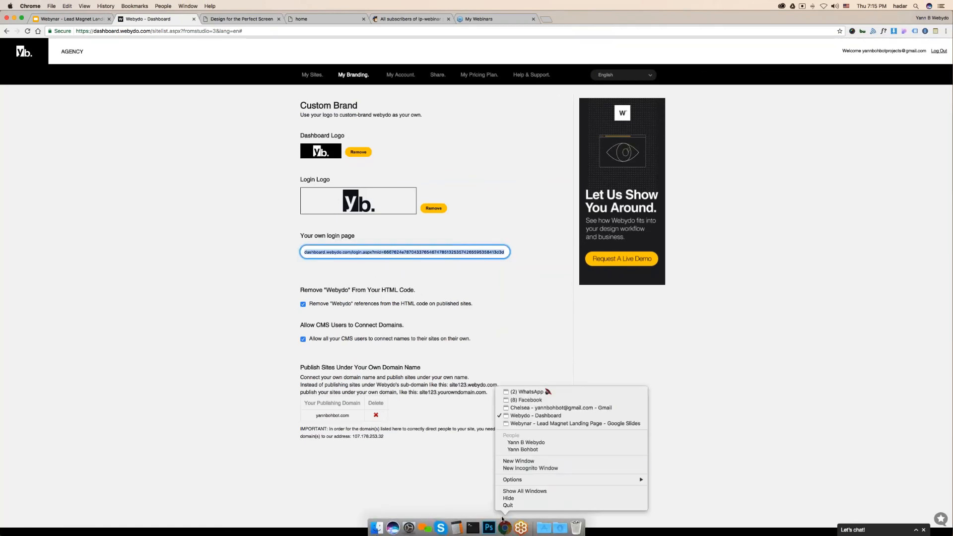
{"action": "left_click", "coordinate": [516, 468]}
{"action": "key", "text": "super+v"}
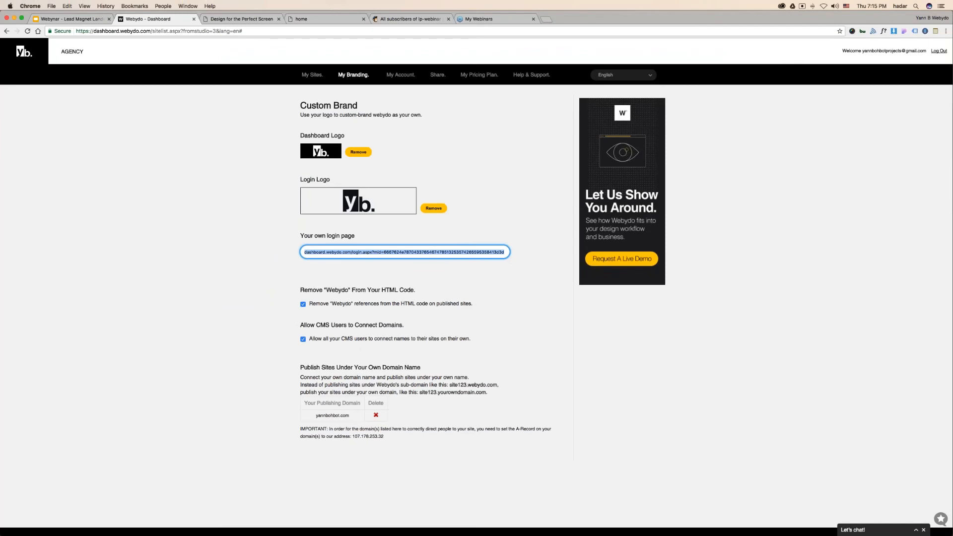
{"action": "key", "text": "ctrl+Up"}
{"action": "left_click", "coordinate": [291, 167]}
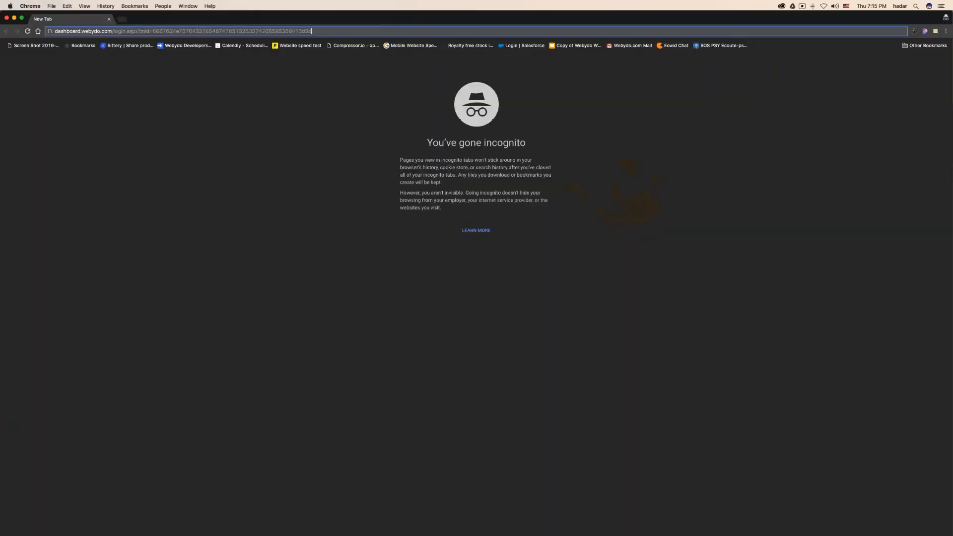
{"action": "left_click", "coordinate": [200, 31]}
{"action": "key", "text": "Return"}
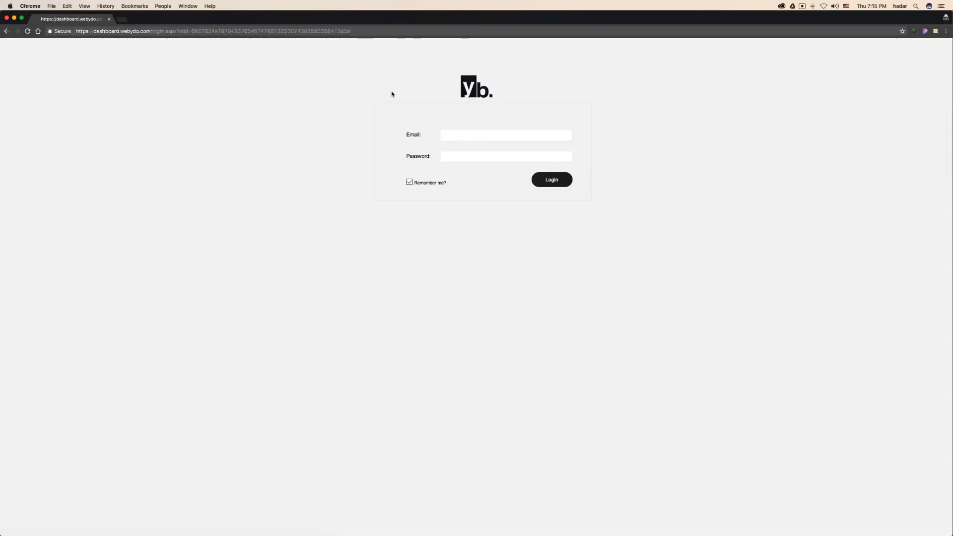
- Sign in with the new CMS user's e-mail and password
{"action": "left_click", "coordinate": [542, 139]}
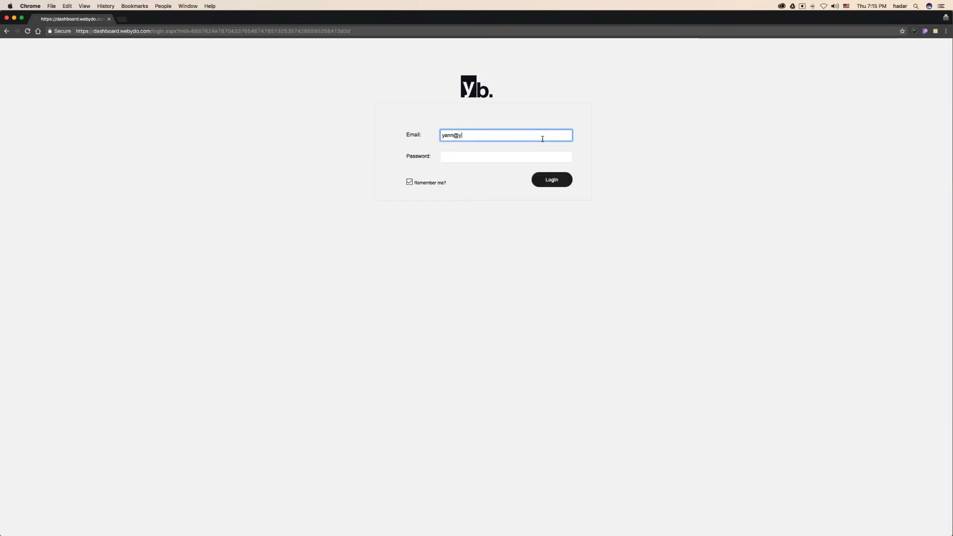
{"action": "key", "text": "Tab"}
{"action": "type", "text": "•••••••"}
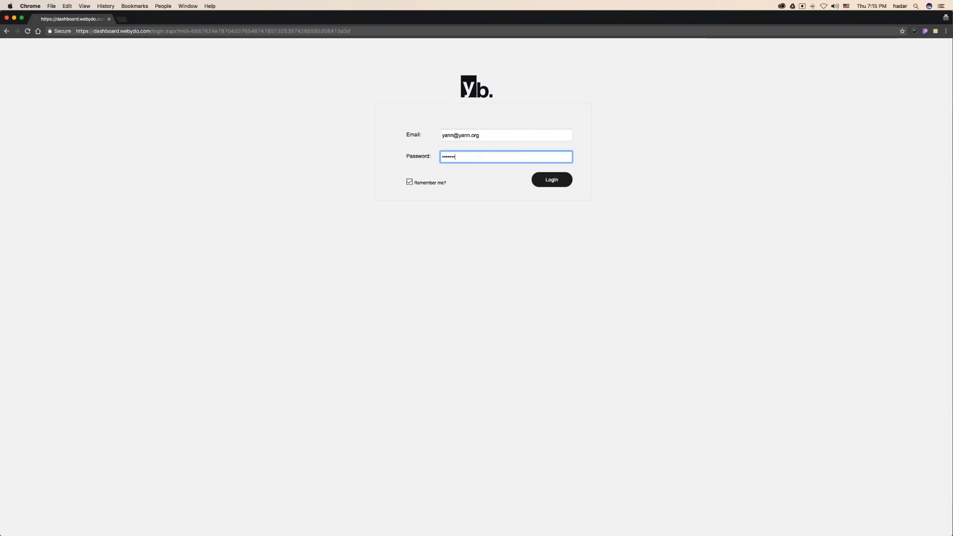
{"action": "key", "text": "Return"}
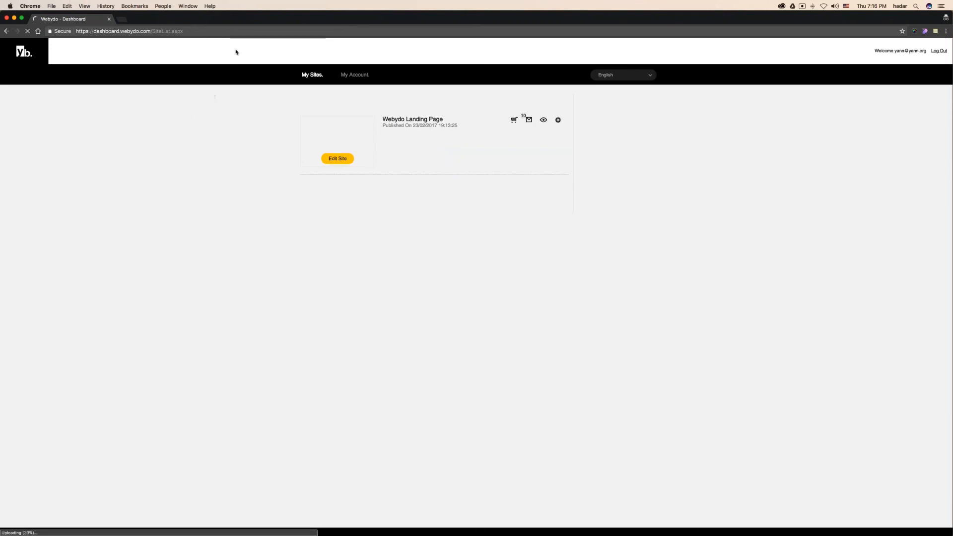
- Edit the landing page as the CMS user, appending 'wejrhgqwekjrh' to the Design Means Business paragraph
{"action": "left_click", "coordinate": [357, 127]}
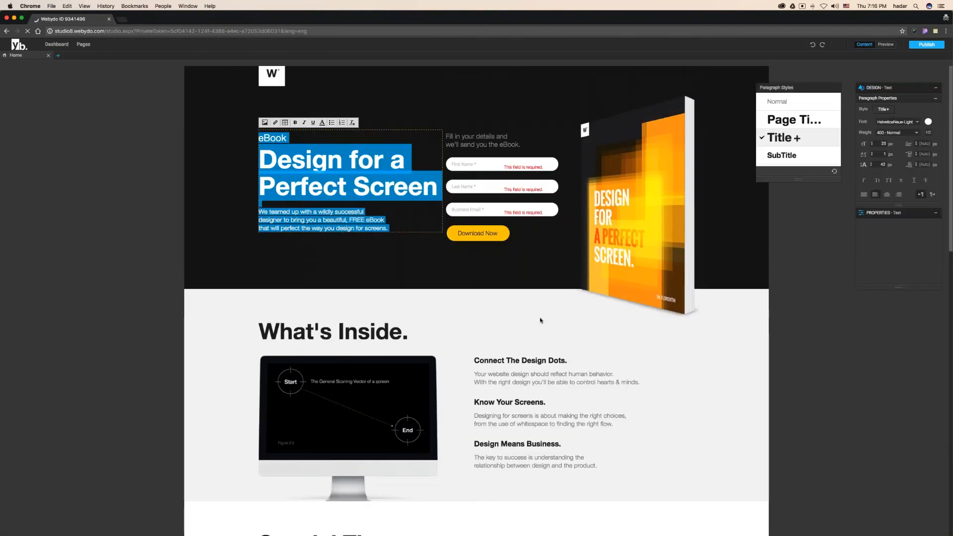
{"action": "scroll", "coordinate": [534, 323], "scroll_direction": "down", "scroll_amount": 3}
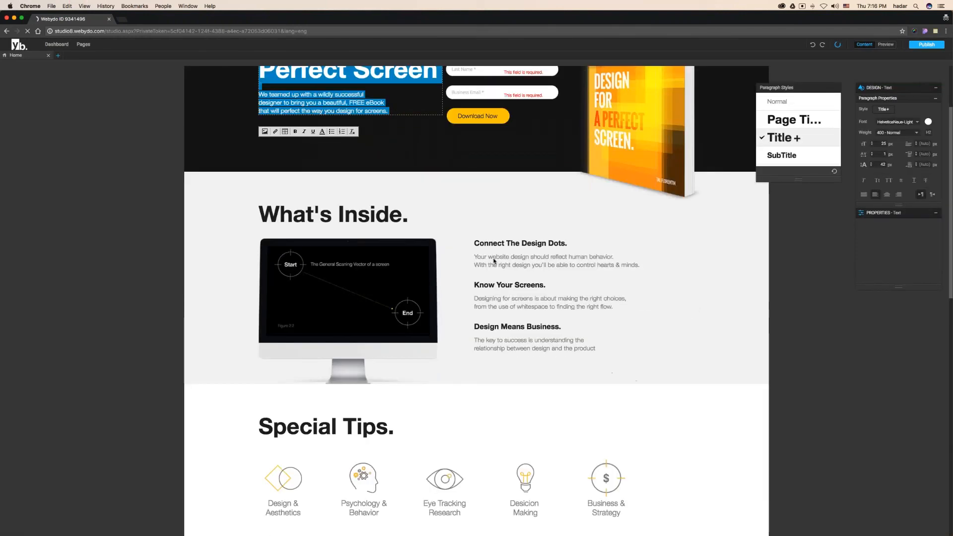
{"action": "left_click", "coordinate": [508, 325]}
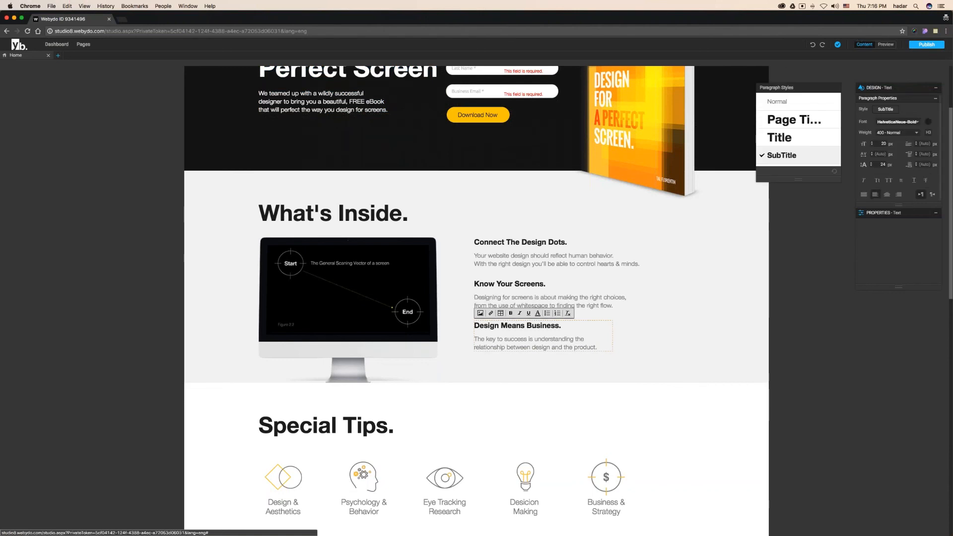
{"action": "left_click", "coordinate": [602, 348]}
{"action": "type", "text": "wejrhgqwekjrh"}
{"action": "scroll", "coordinate": [565, 421], "scroll_direction": "down", "scroll_amount": 12}
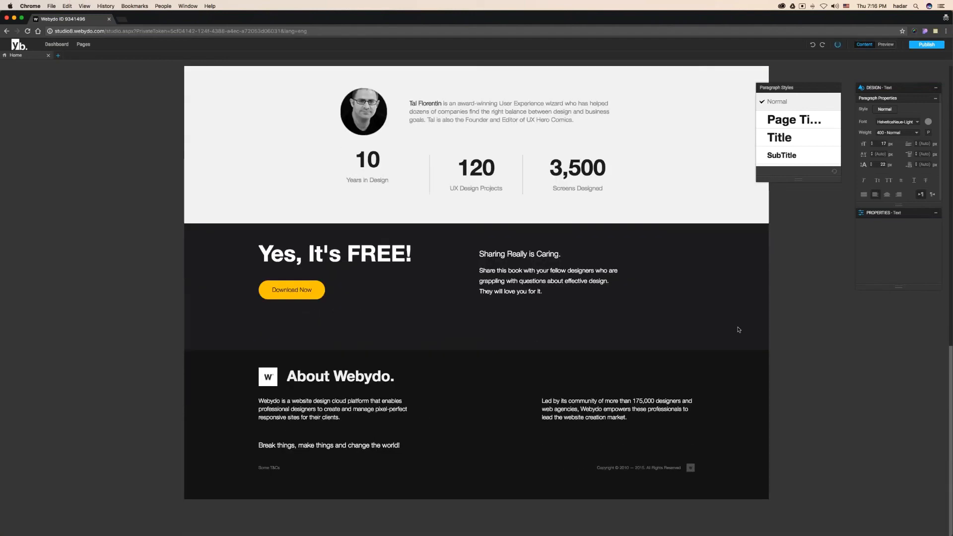
{"action": "scroll", "coordinate": [736, 329], "scroll_direction": "up", "scroll_amount": 15}
- Use Mission Control to get back to the agency's Webydo window
{"action": "key", "text": "ctrl+Left"}
{"action": "key", "text": "ctrl+Right"}
{"action": "key", "text": "ctrl+Up"}
- Return to the Google Slides presentation and advance to slide 18, 'Publish it!'
{"action": "left_click", "coordinate": [222, 193]}
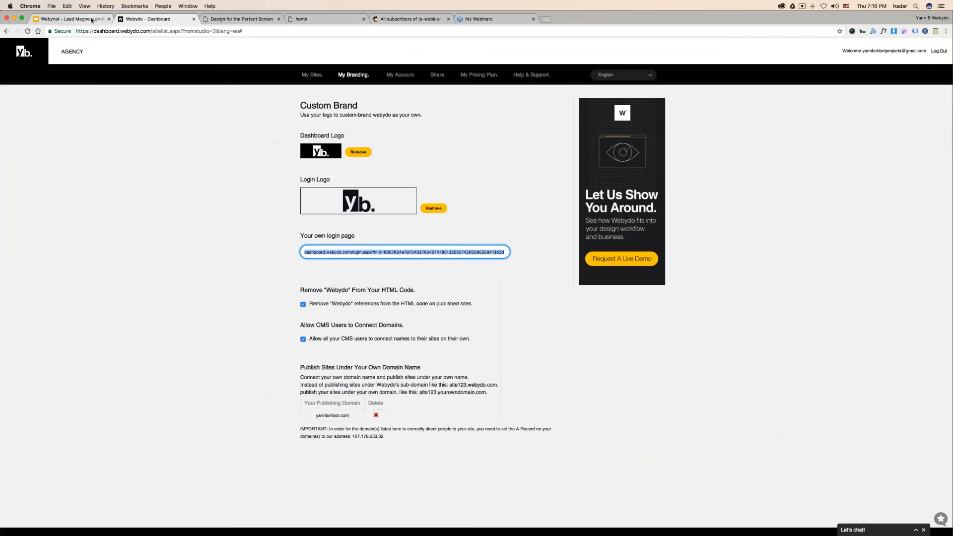
{"action": "key", "text": "ctrl+shift+Tab"}
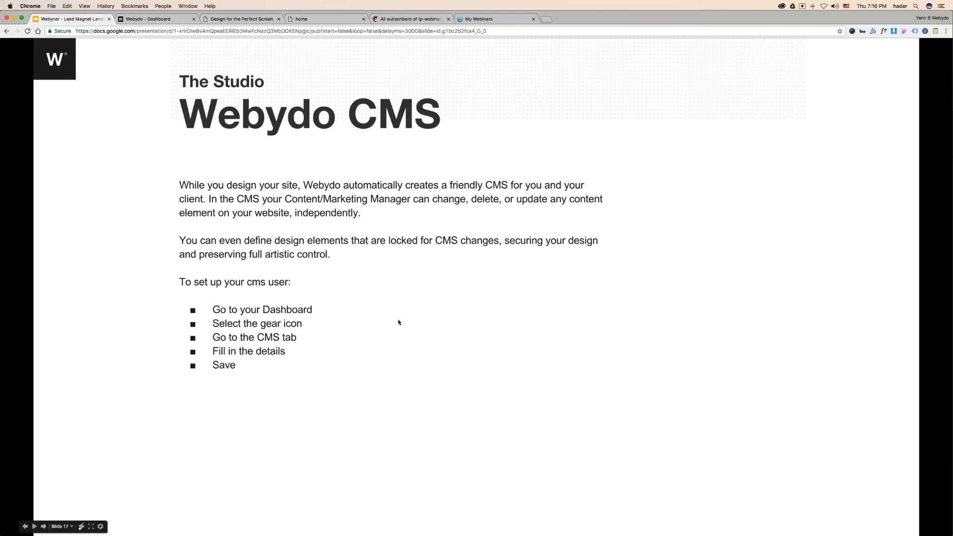
{"action": "left_click", "coordinate": [459, 330]}
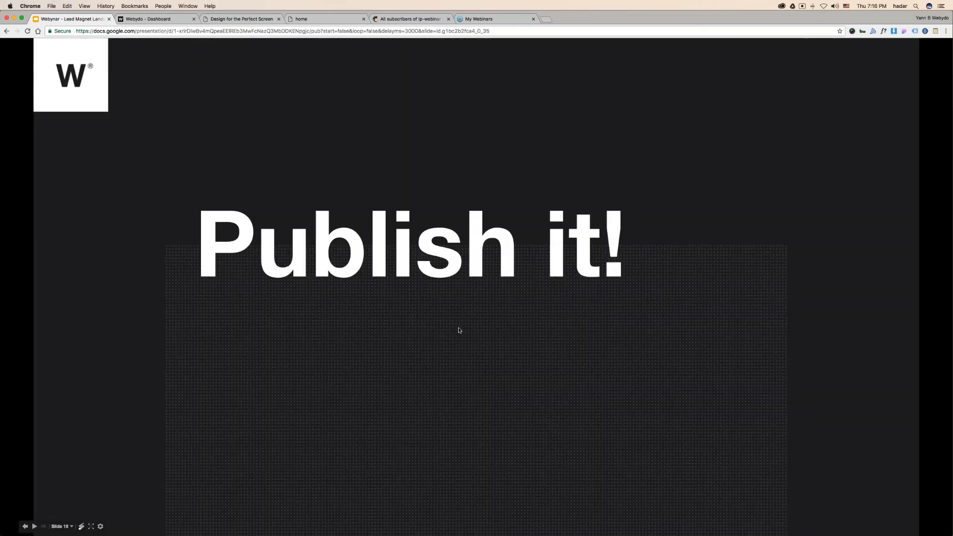
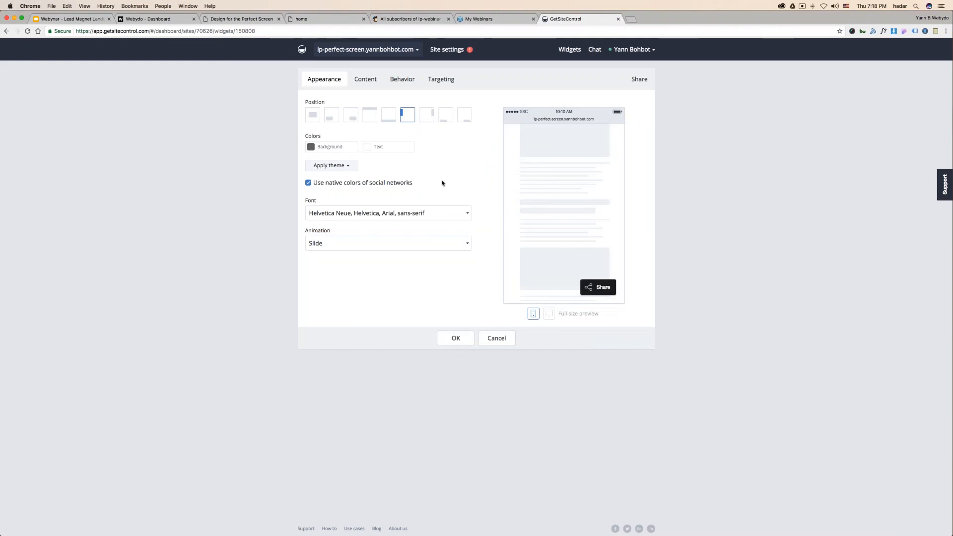
- Try the bottom bar position for the share widget
{"action": "left_click", "coordinate": [389, 115]}
- Cycle through the popup, top bar, bottom bar and side position options for the share widget
{"action": "left_click", "coordinate": [408, 115]}
{"action": "left_click", "coordinate": [331, 114]}
{"action": "left_click", "coordinate": [408, 114]}
{"action": "left_click", "coordinate": [330, 118]}
{"action": "left_click", "coordinate": [313, 115]}
{"action": "left_click", "coordinate": [331, 115]}
{"action": "left_click", "coordinate": [351, 115]}
{"action": "left_click", "coordinate": [369, 115]}
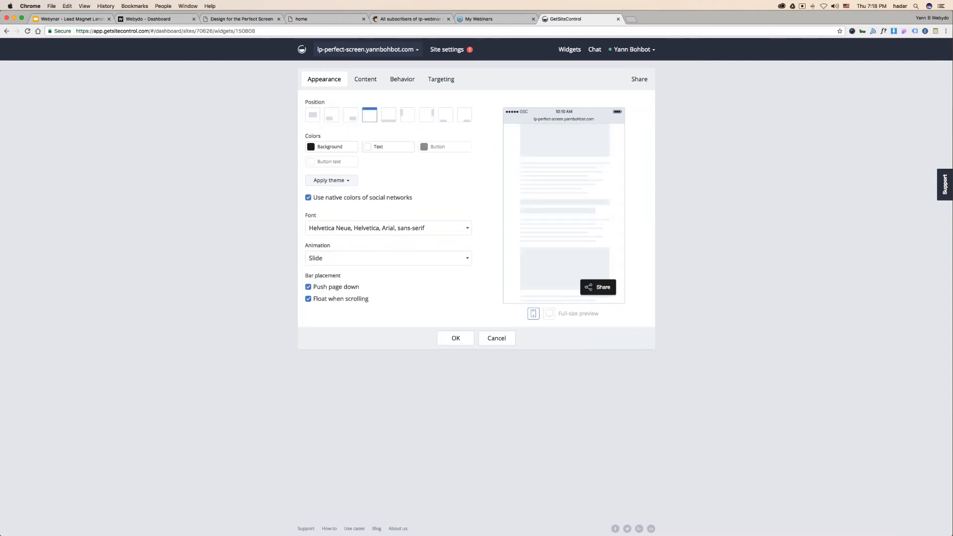
{"action": "left_click", "coordinate": [390, 116]}
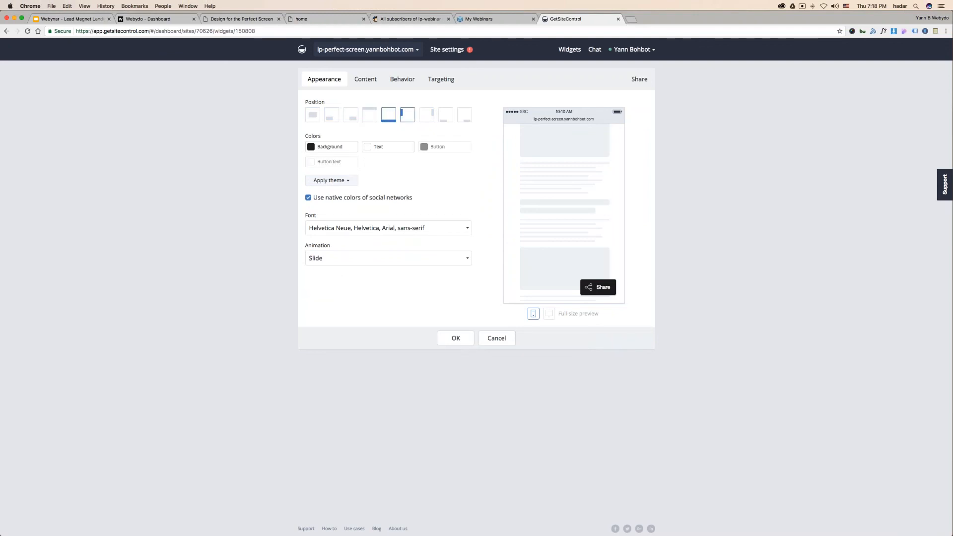
{"action": "left_click", "coordinate": [407, 115]}
{"action": "left_click", "coordinate": [428, 116]}
{"action": "left_click", "coordinate": [449, 117]}
{"action": "left_click", "coordinate": [466, 117]}
- Preview the Share popup, close it, and settle on the centred popup position
{"action": "left_click", "coordinate": [598, 286]}
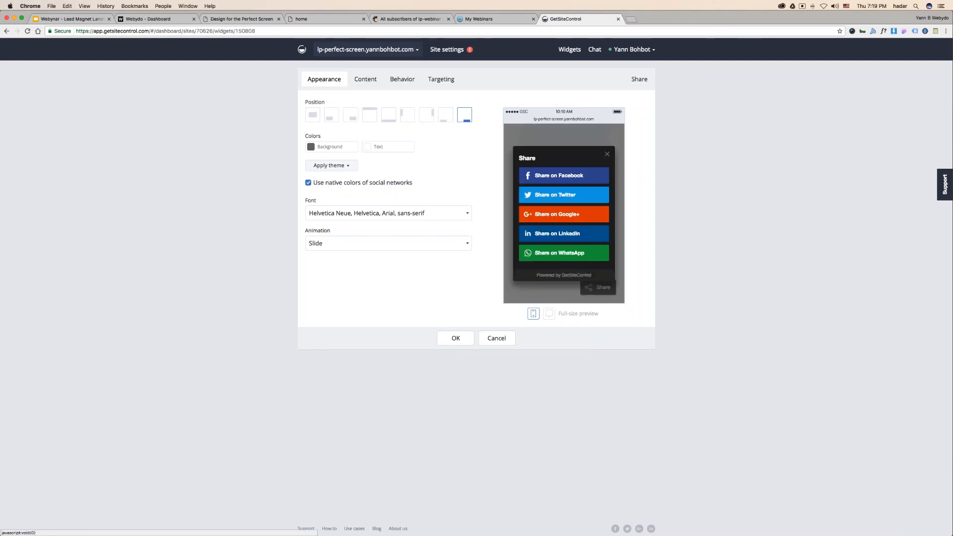
{"action": "left_click", "coordinate": [607, 154]}
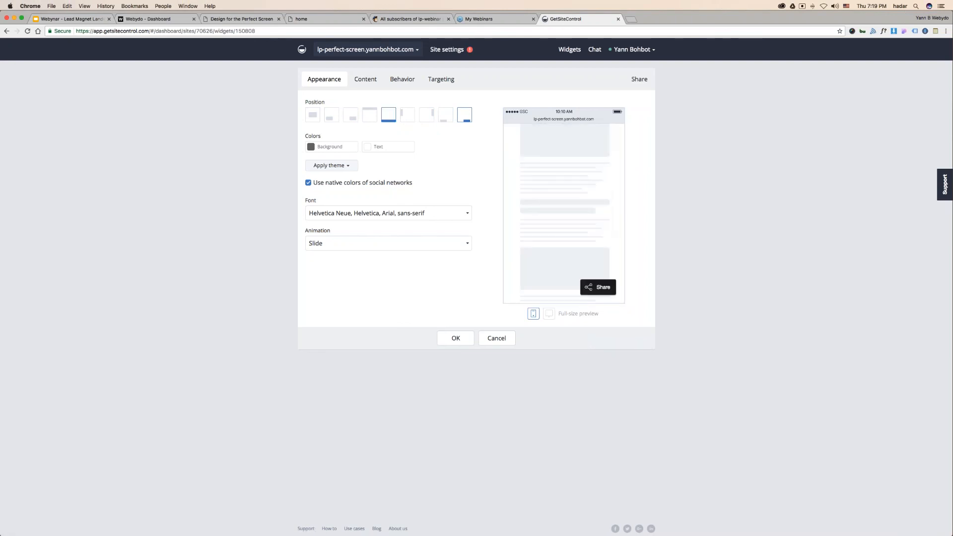
{"action": "left_click", "coordinate": [312, 114]}
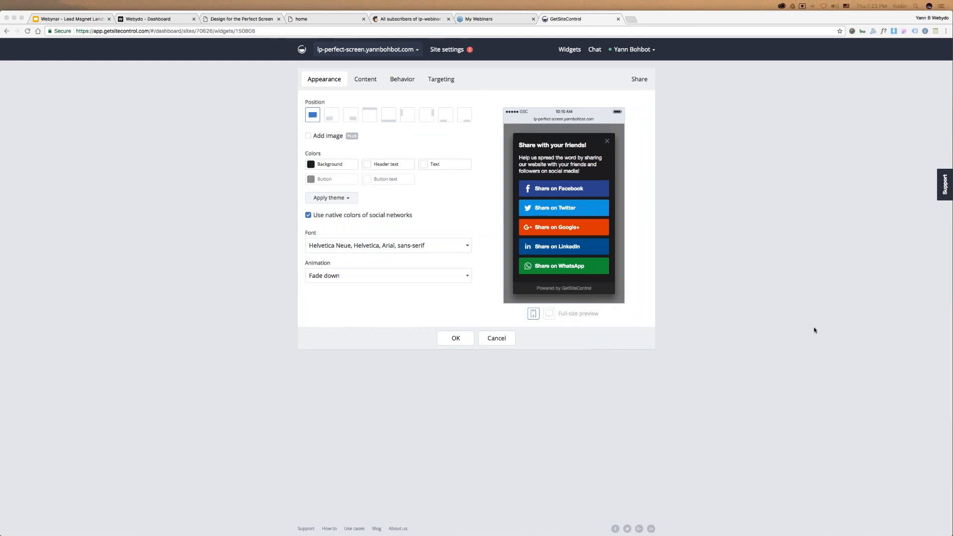
- From the Webydo dashboard's My Sites list, edit the Webydo Landing Page site
{"action": "left_click", "coordinate": [153, 20]}
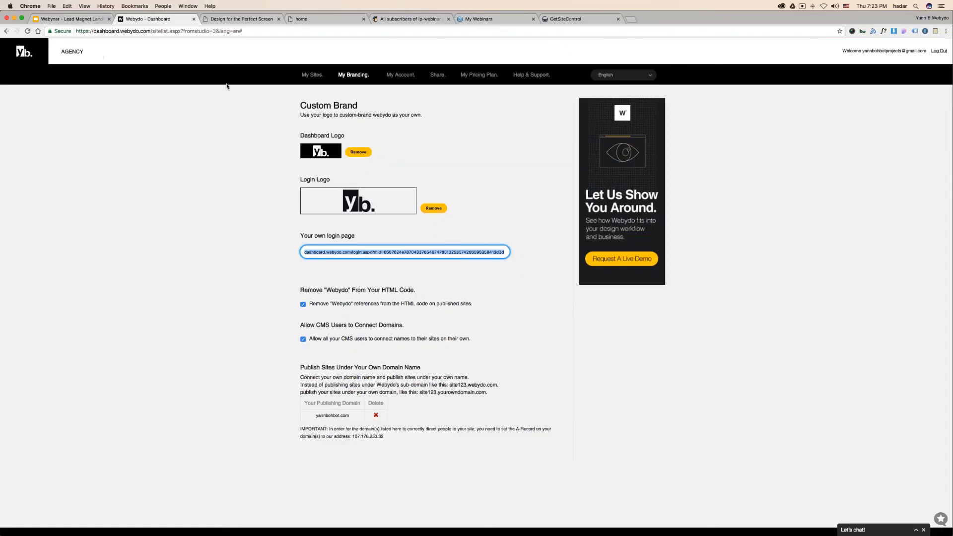
{"action": "left_click", "coordinate": [312, 74]}
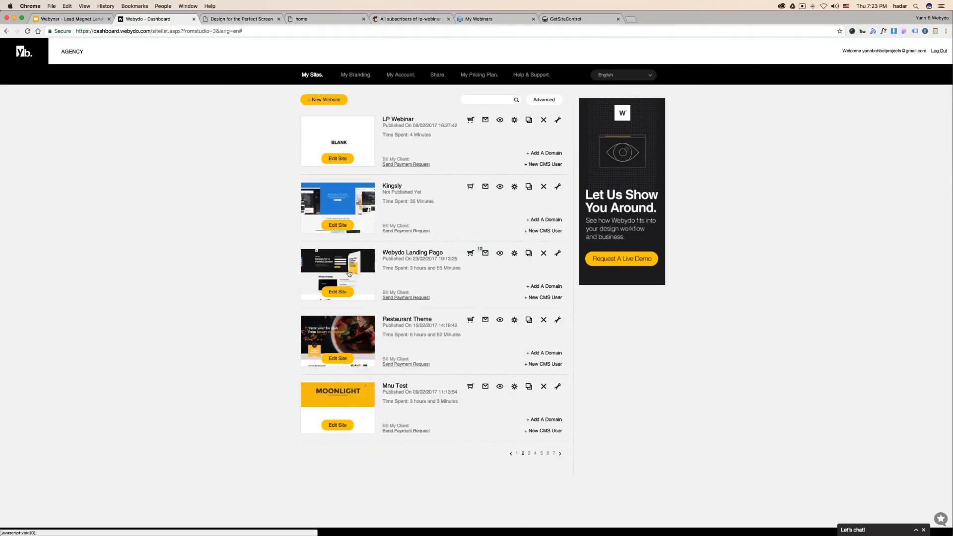
{"action": "left_click", "coordinate": [349, 272]}
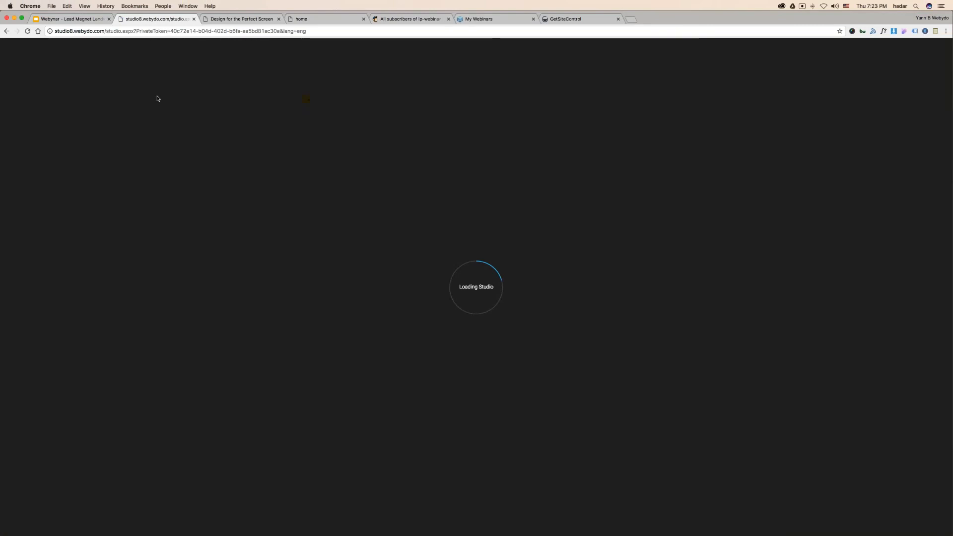